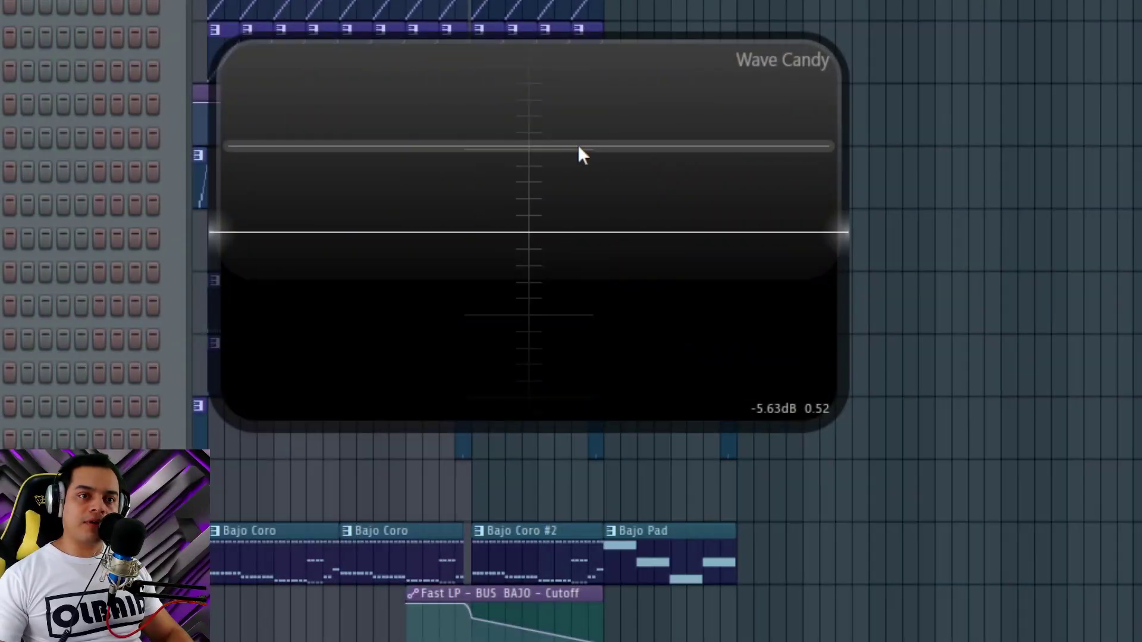
Arrange the Wave Candy oscilloscope and spectrum windows side by side, starting playback to feed them
key(space)
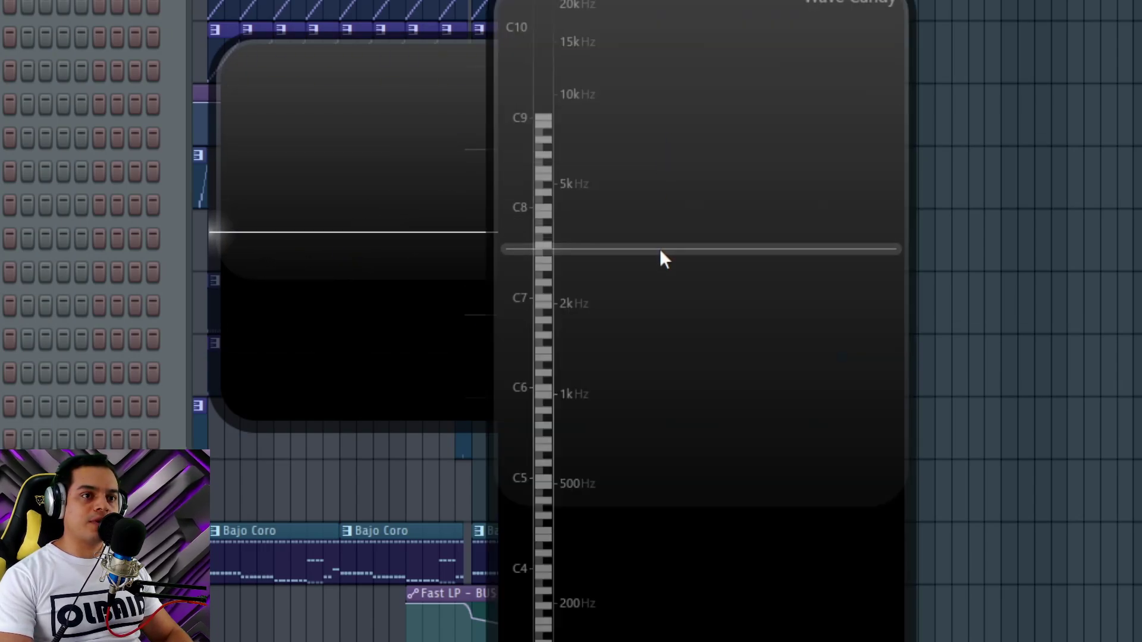
drag(661, 283, 892, 81)
key(space)
drag(378, 235, 230, 230)
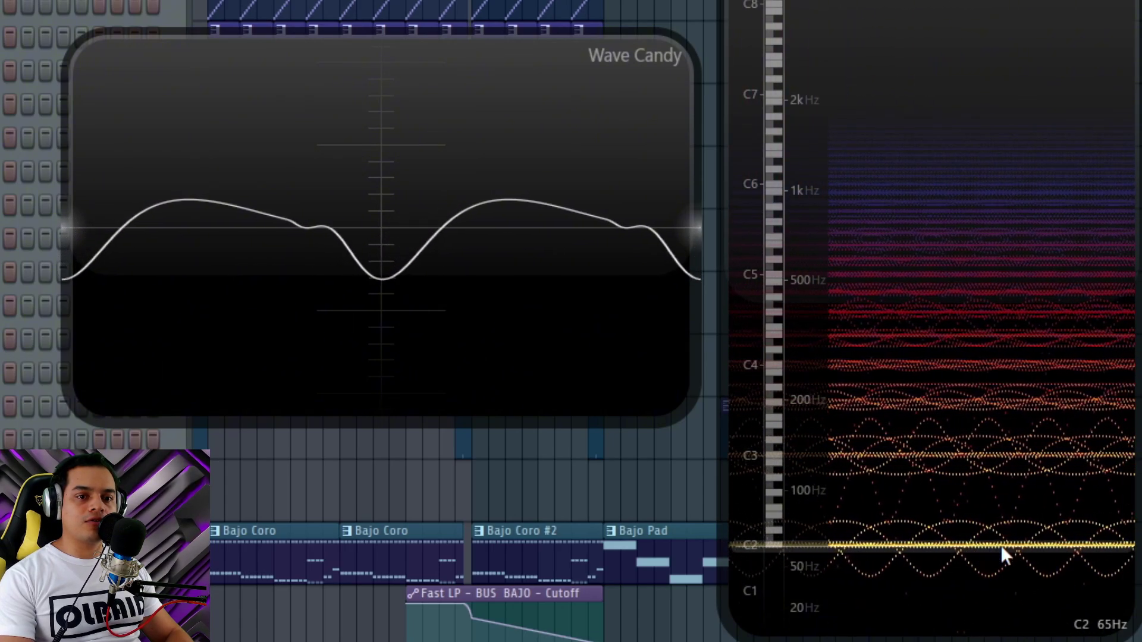
Play and stop the bass repeatedly to examine its waveform and its fundamental around C2 in the Wave Candy displays
key(space)
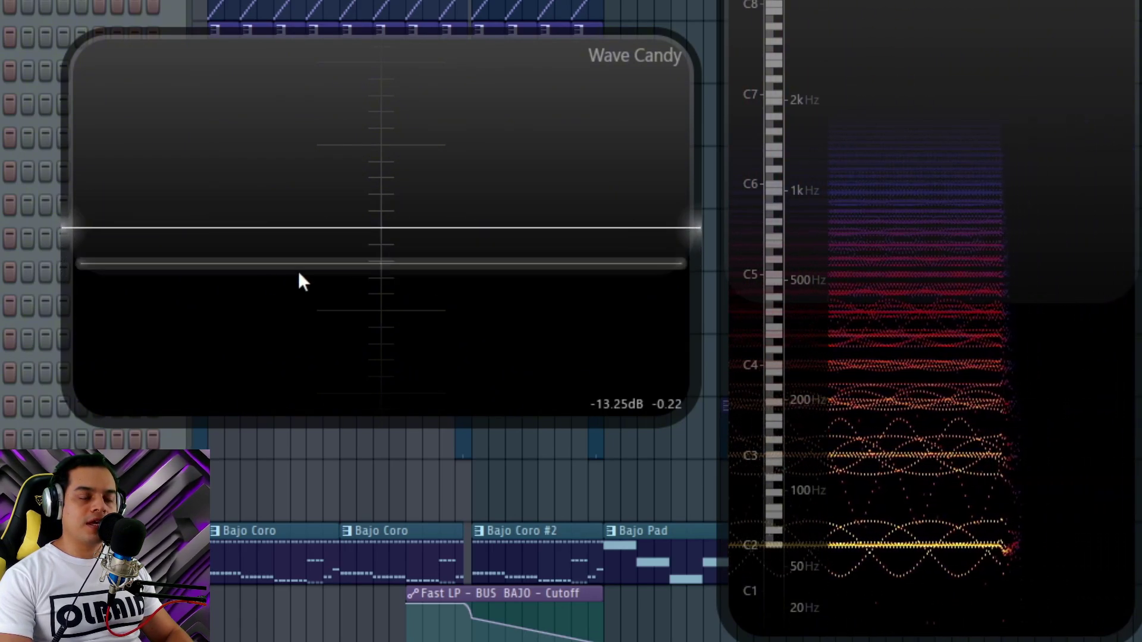
key(space)
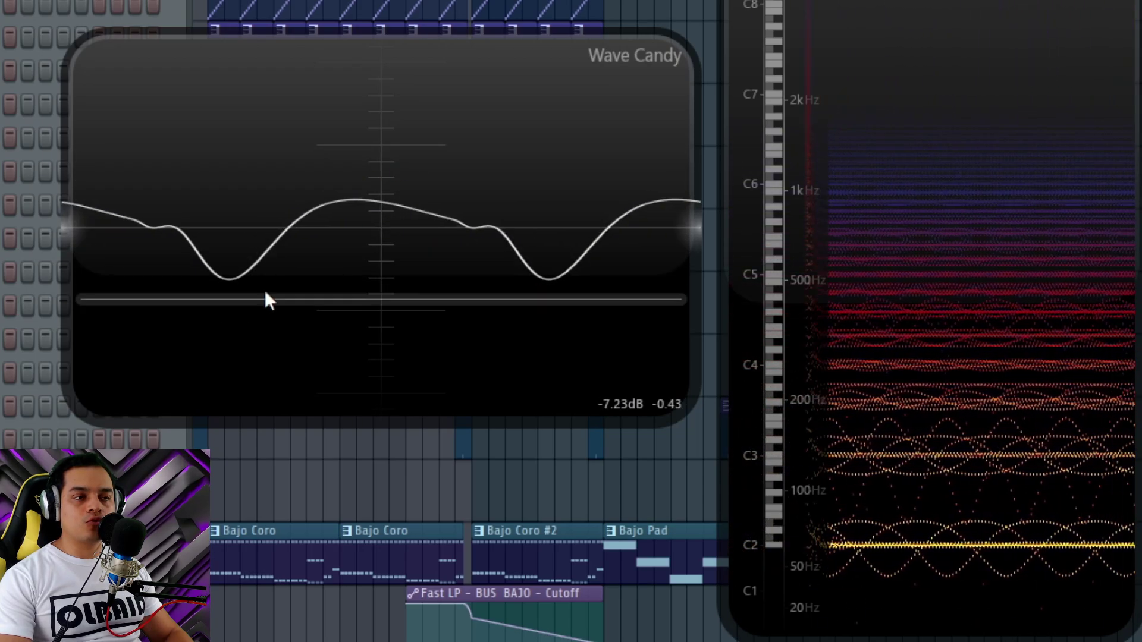
key(space)
key(space)
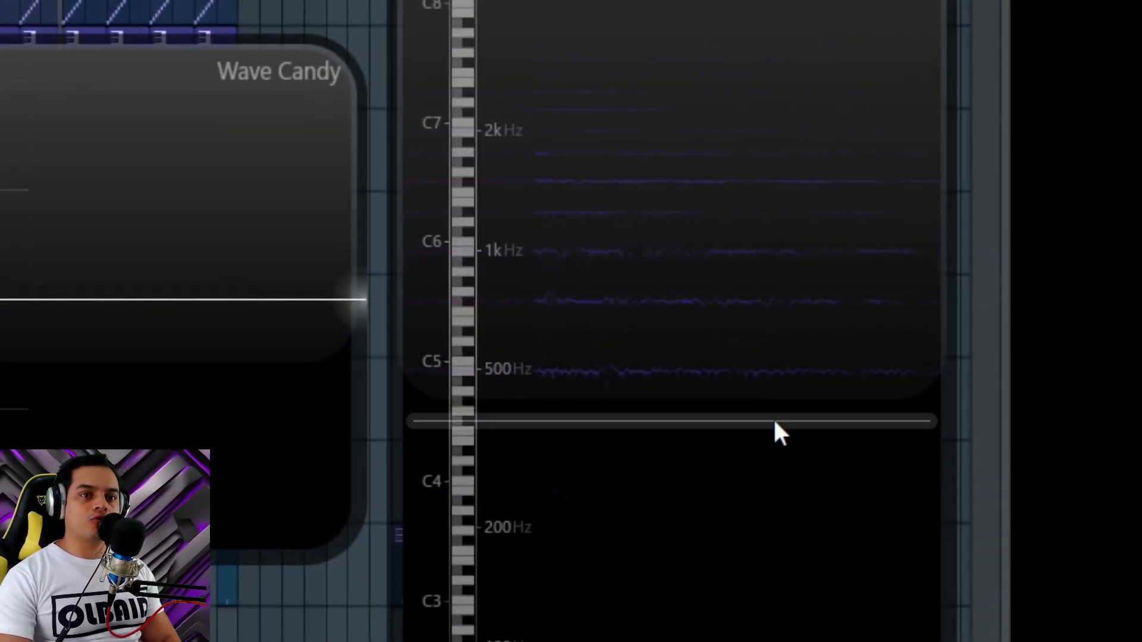
key(space)
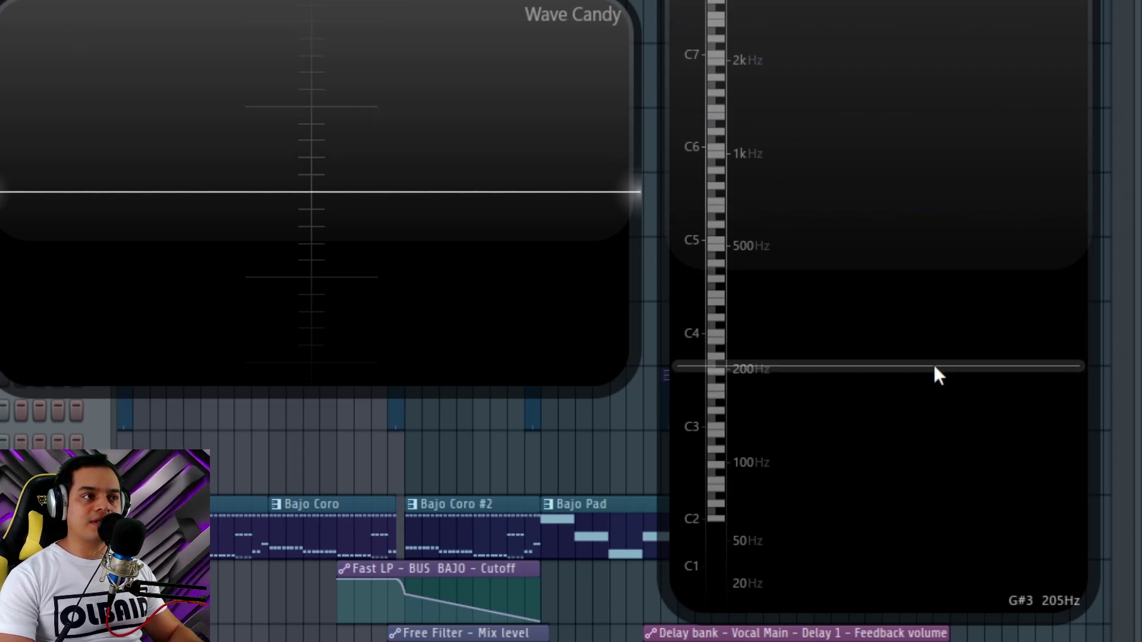
mouse_move(935, 368)
mouse_down()
mouse_move(925, 487)
mouse_move(931, 449)
mouse_move(948, 451)
mouse_move(1021, 523)
mouse_move(1045, 504)
mouse_up()
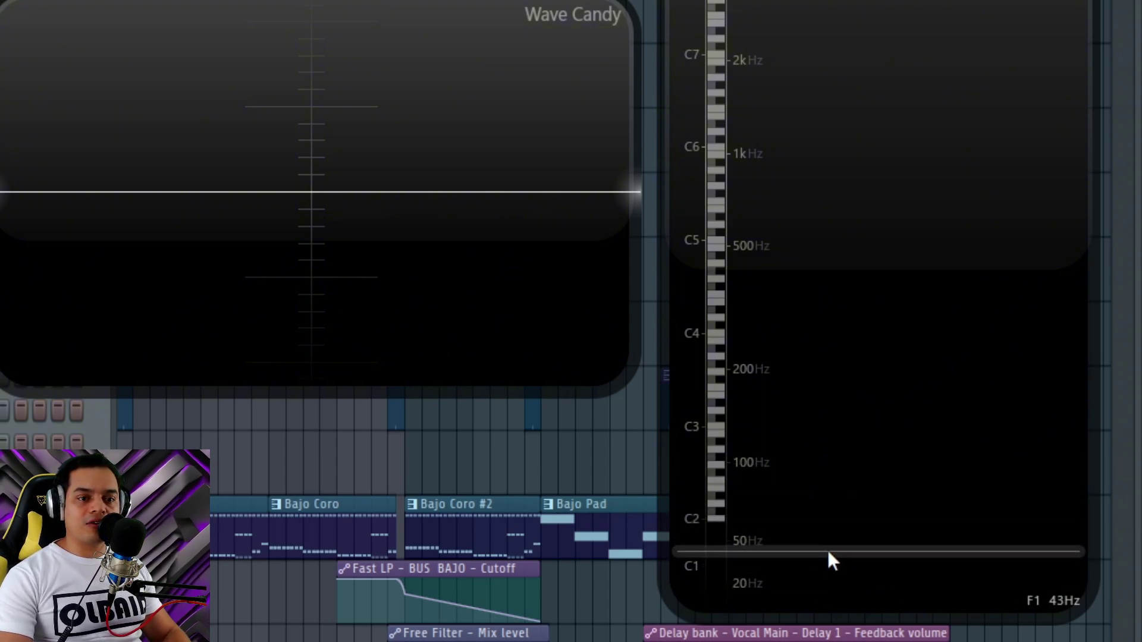
key(space)
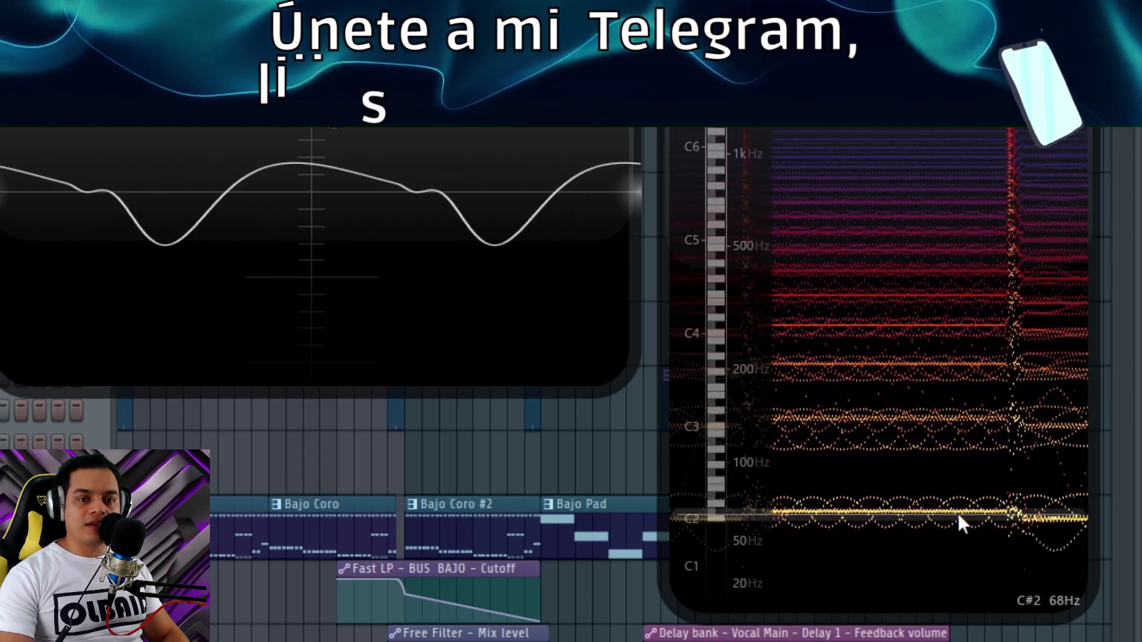
key(space)
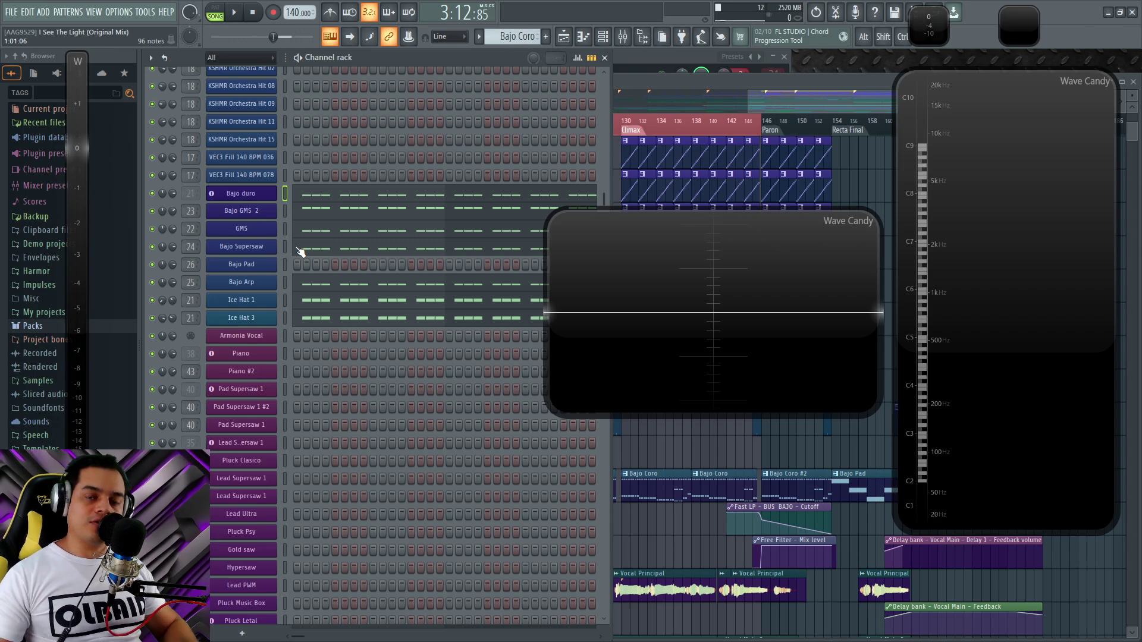
Audition the Bajo duro bass and the Kick in the channel rack to compare their spectrums
scroll(425, 258, up, 4)
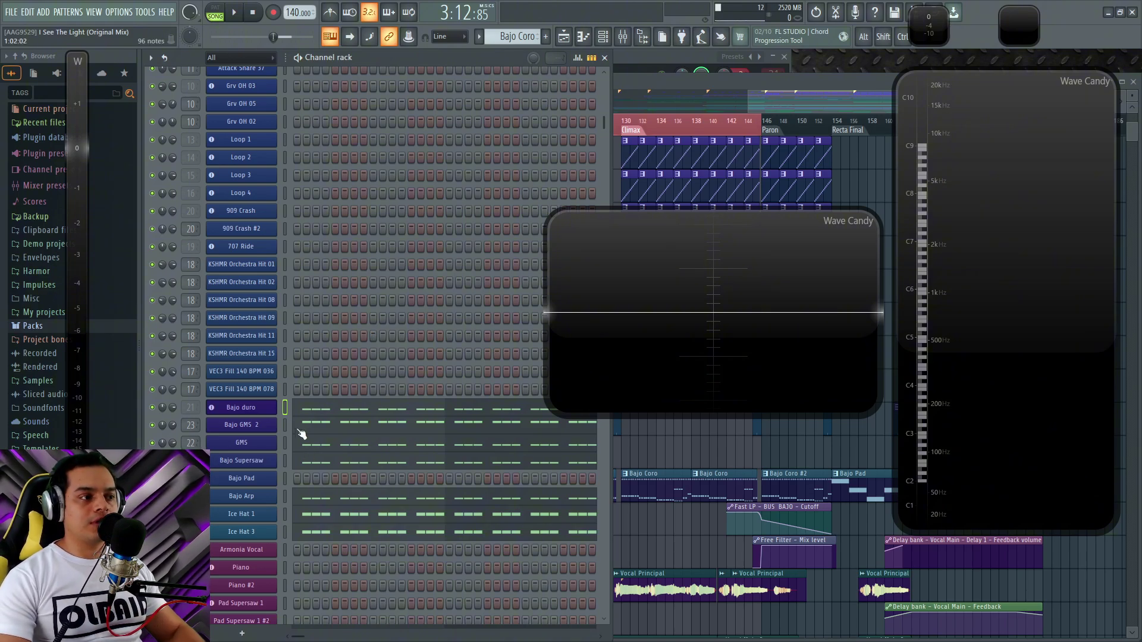
key(z)
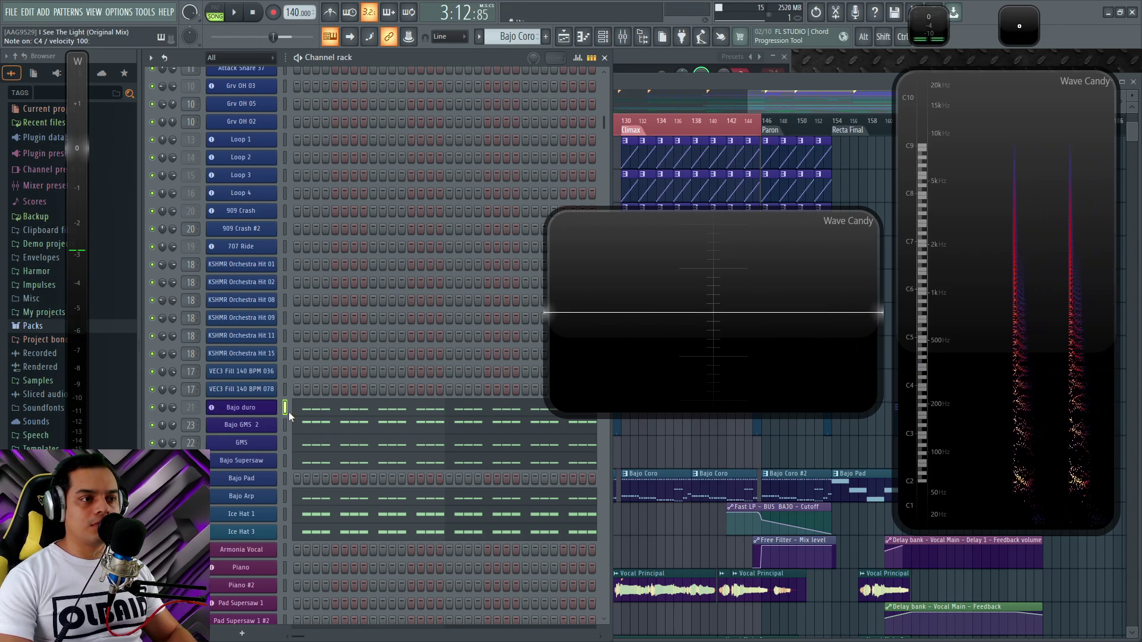
scroll(410, 254, up, 1)
scroll(410, 253, up, 2)
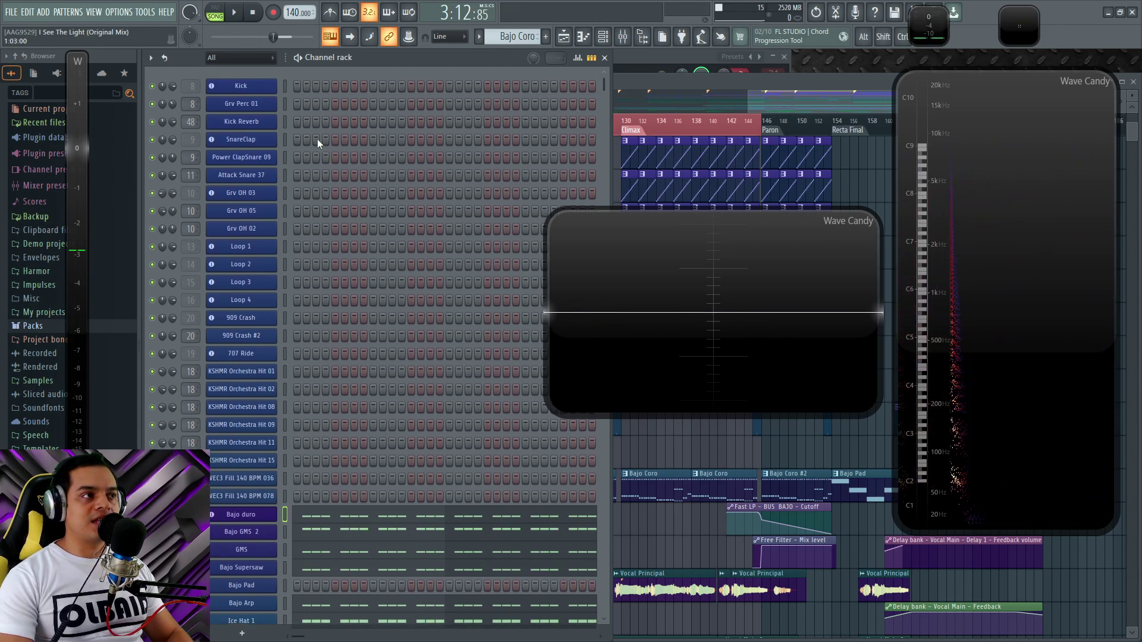
click(286, 87)
key(z)
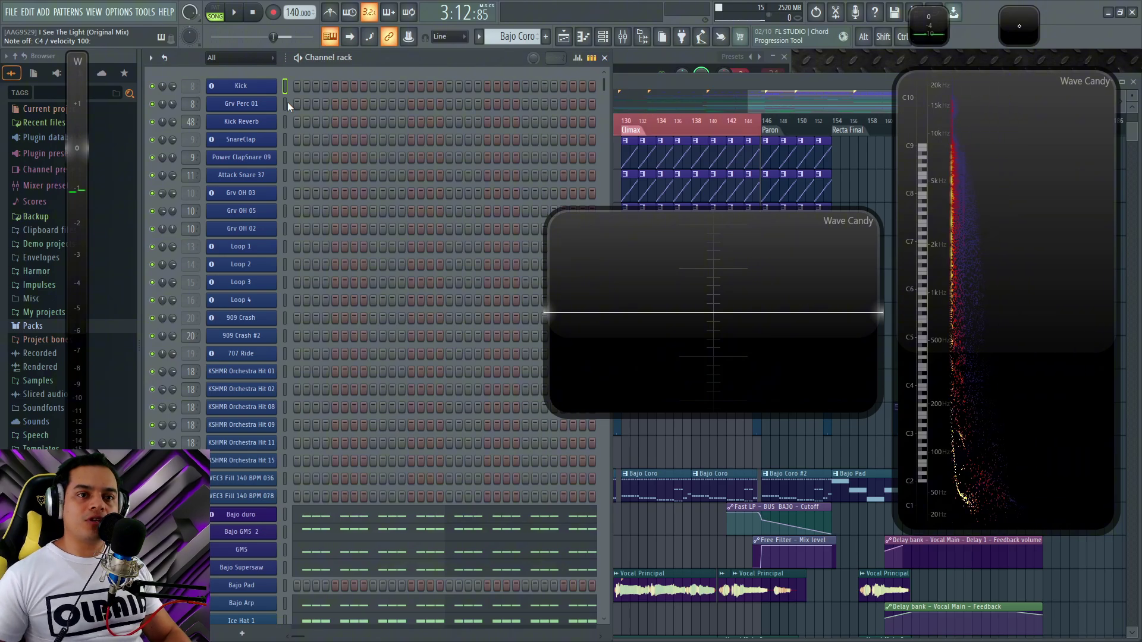
Audition the Bajo Pad channel in the channel rack
scroll(339, 221, down, 2)
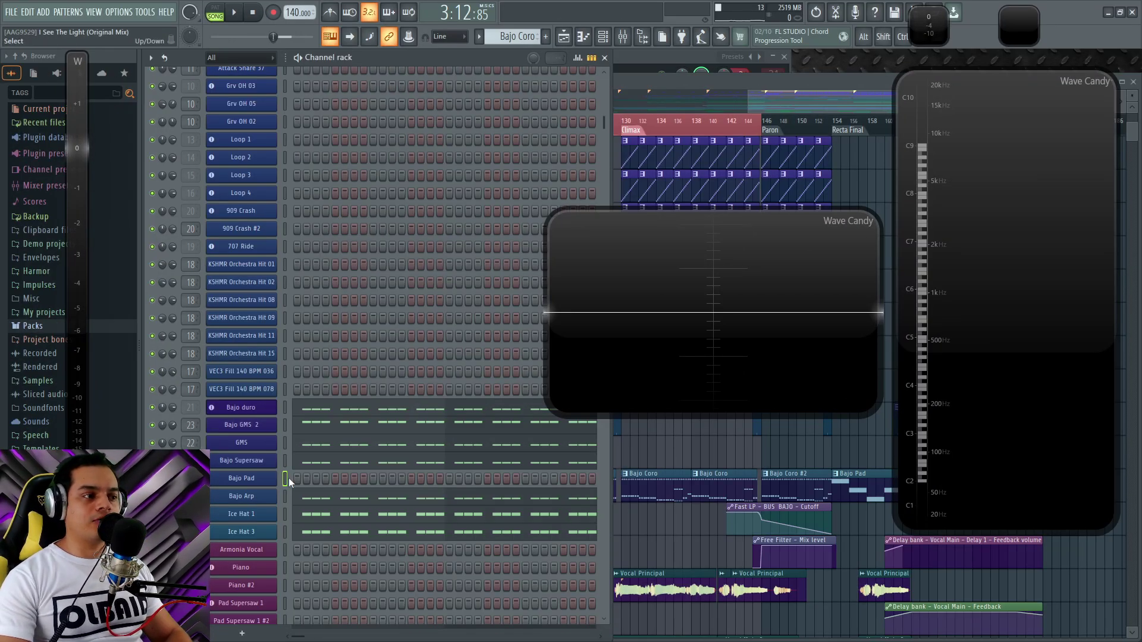
key(z)
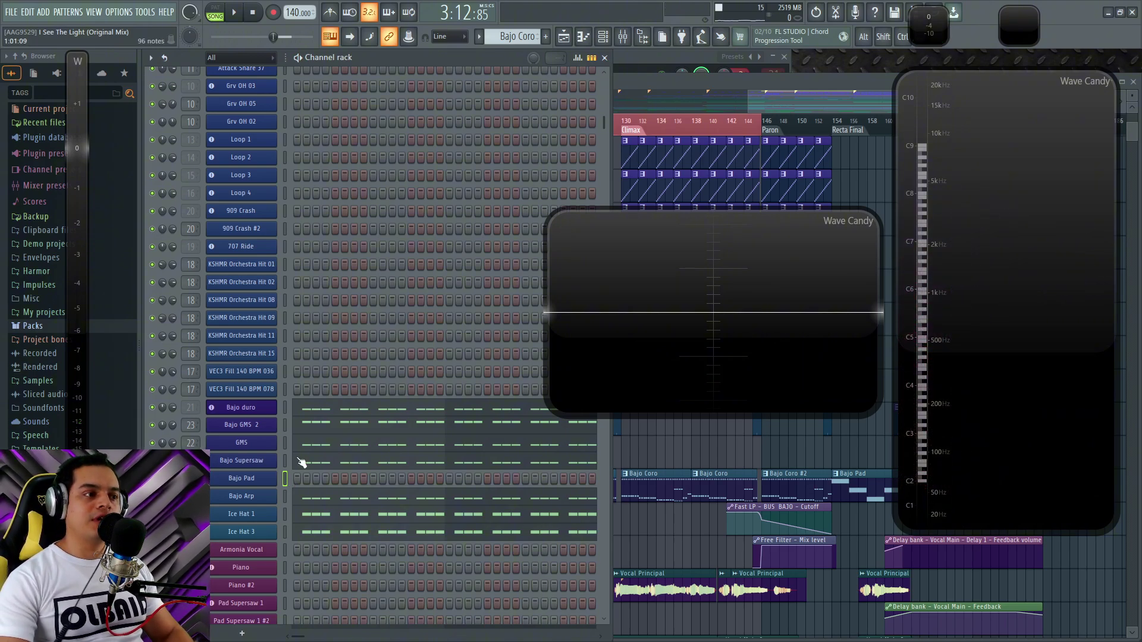
scroll(309, 455, up, 3)
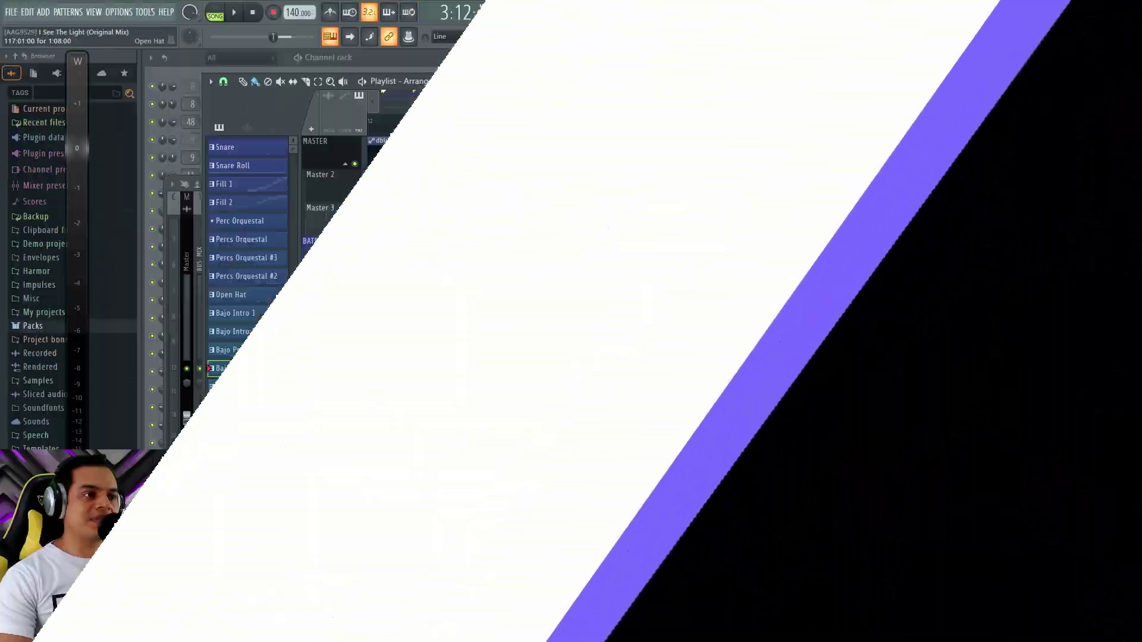
Play the arrangement from the Drop marker and review its drum and bass tracks and the mixer levels
scroll(714, 387, down, 3)
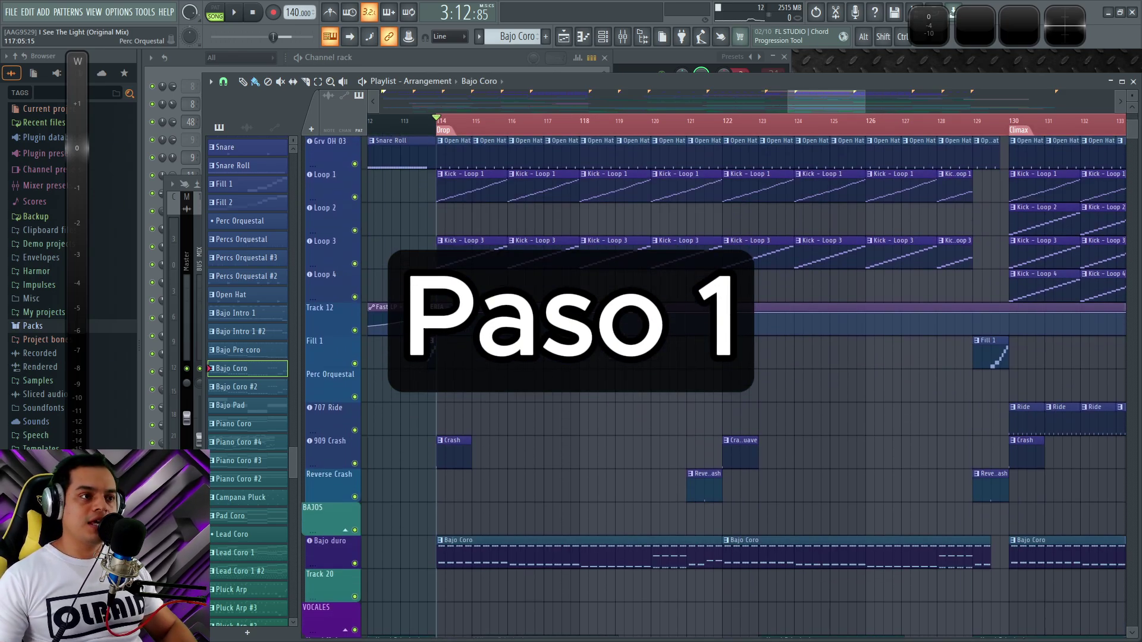
scroll(556, 333, down, 1)
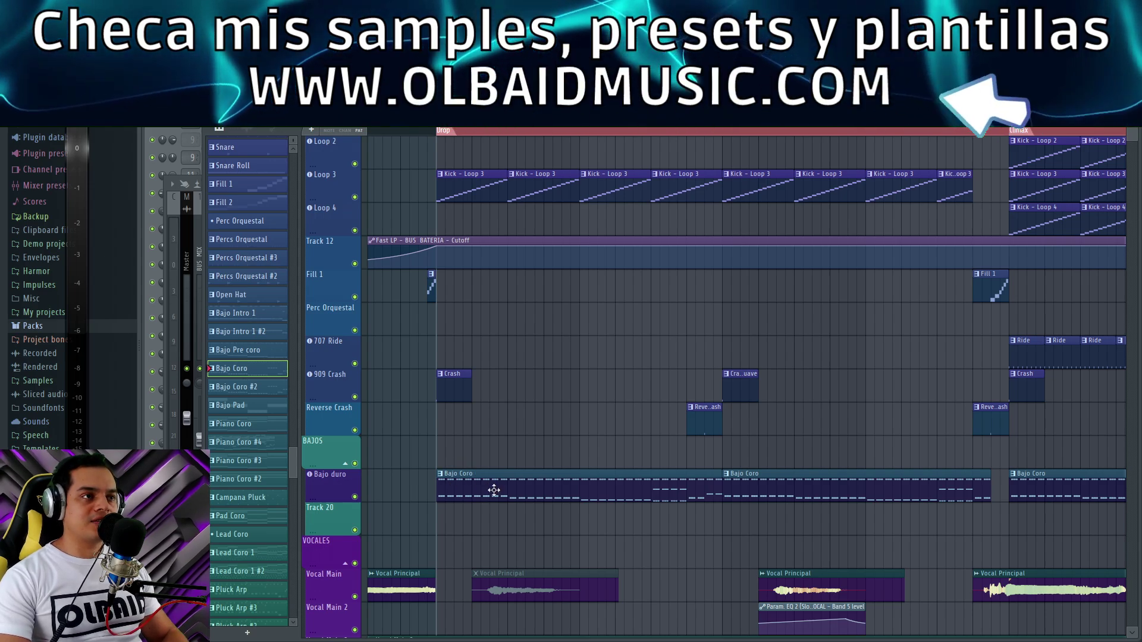
scroll(494, 490, up, 2)
key(space)
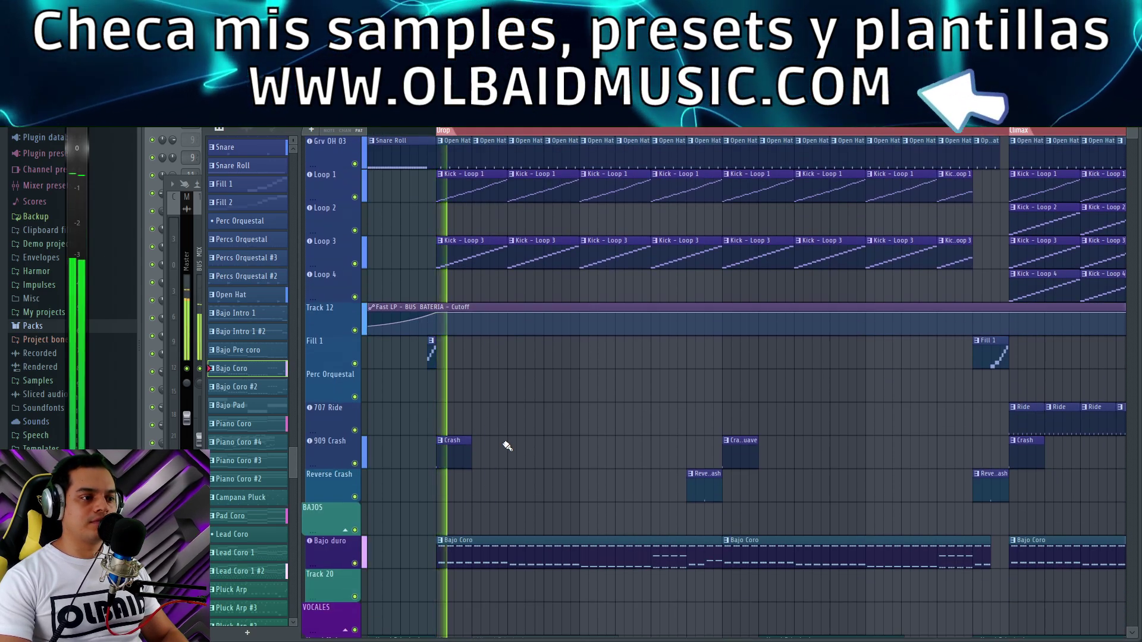
scroll(507, 446, up, 5)
key(F9)
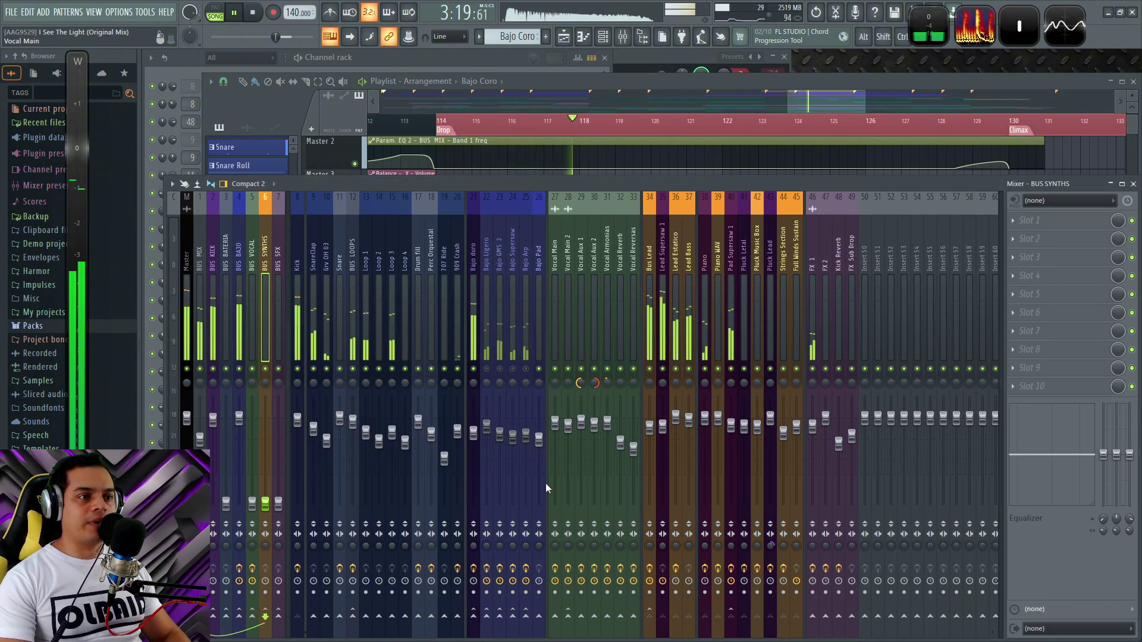
click(1133, 184)
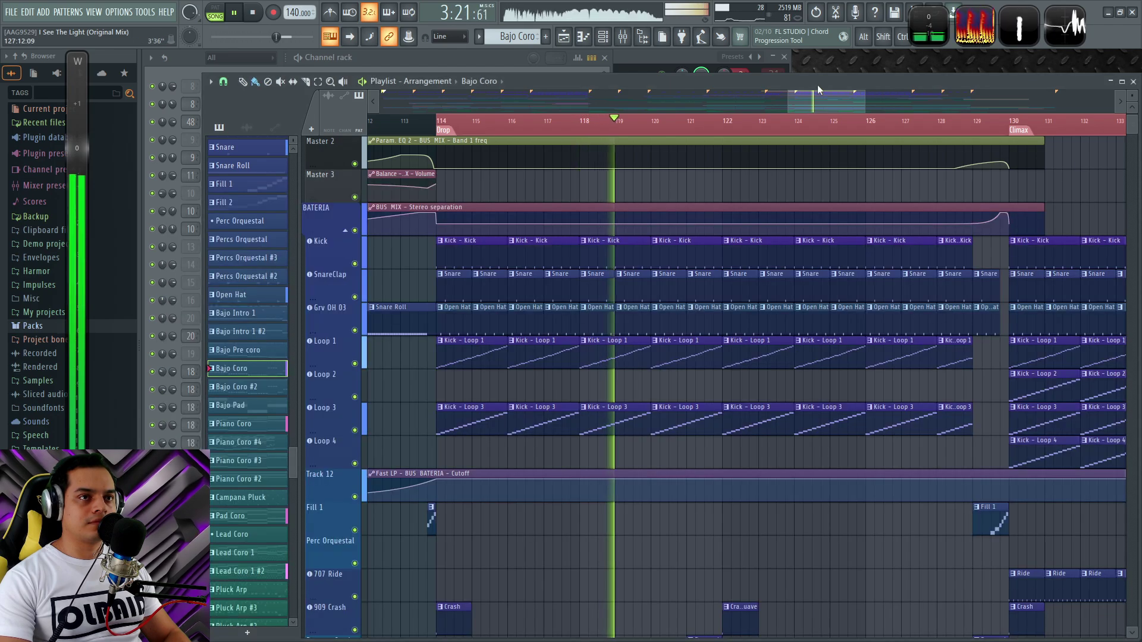
scroll(571, 544, up, 1)
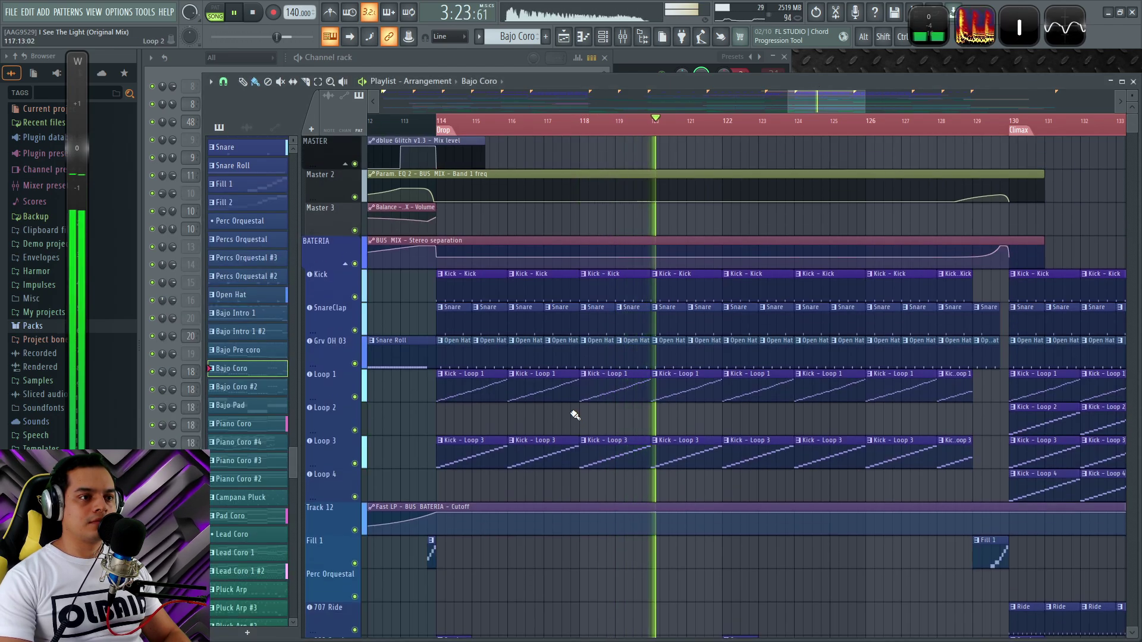
key(space)
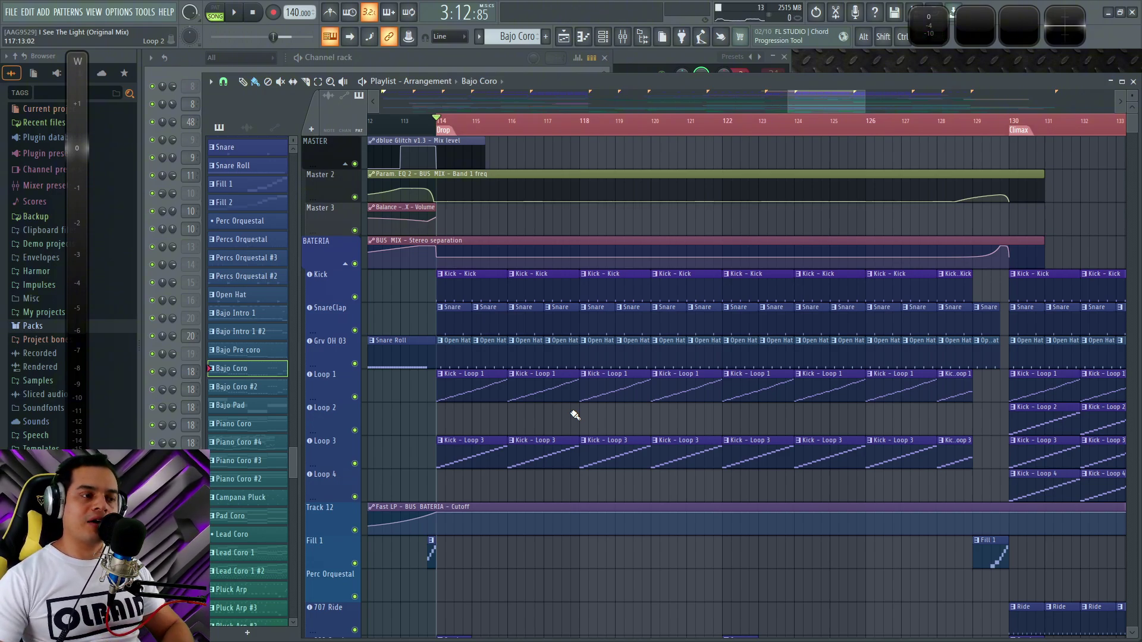
Inspect the steps of the Kick - Kick pattern in the channel rack and return to the playlist
click(456, 285)
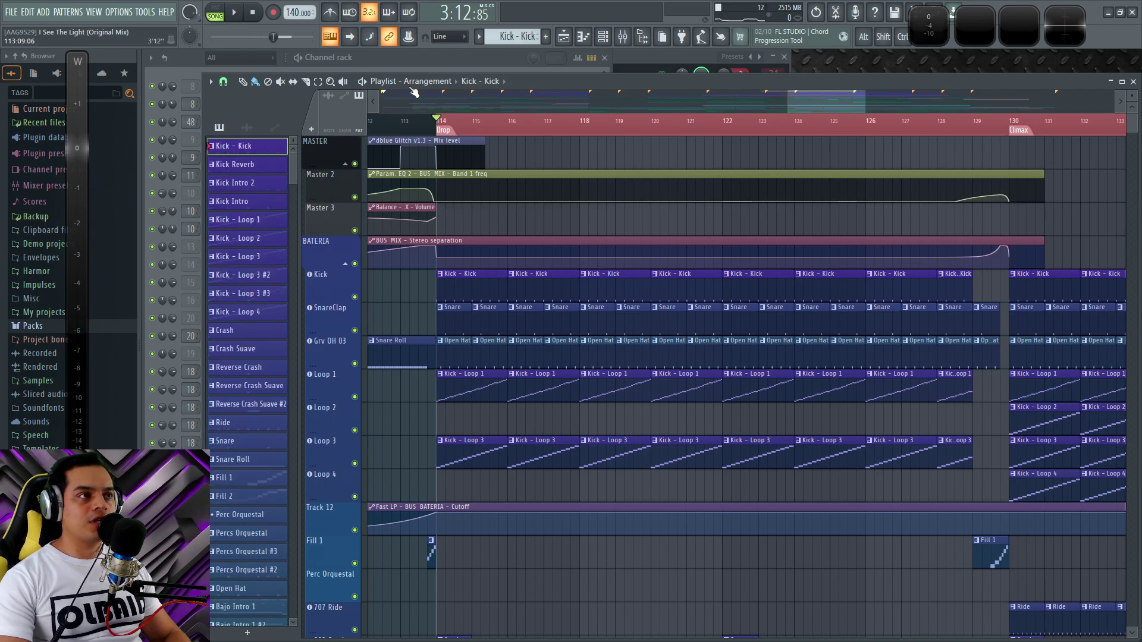
click(399, 61)
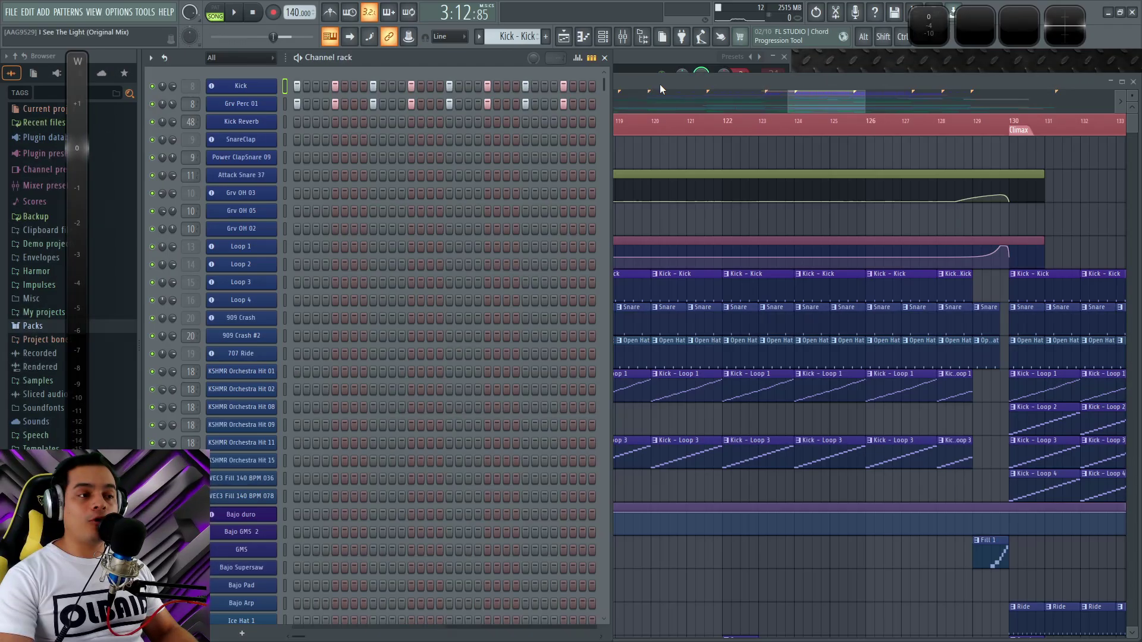
click(659, 85)
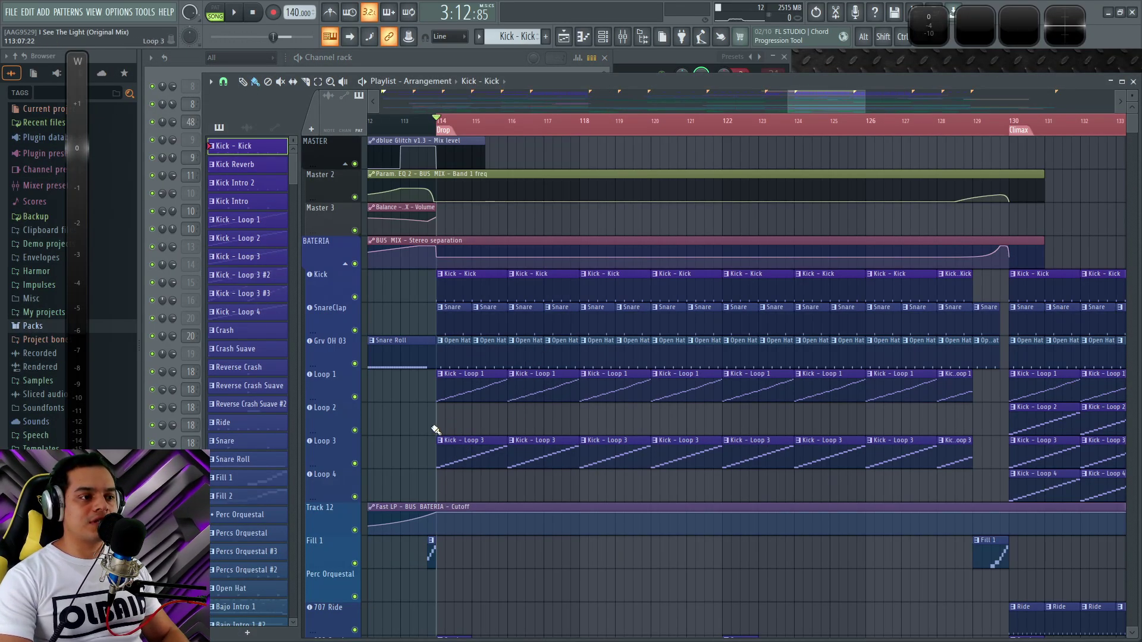
Make Bajo Coro the current pattern, switch to pattern playback and open the Bajo duro notes in the piano roll
scroll(476, 392, down, 5)
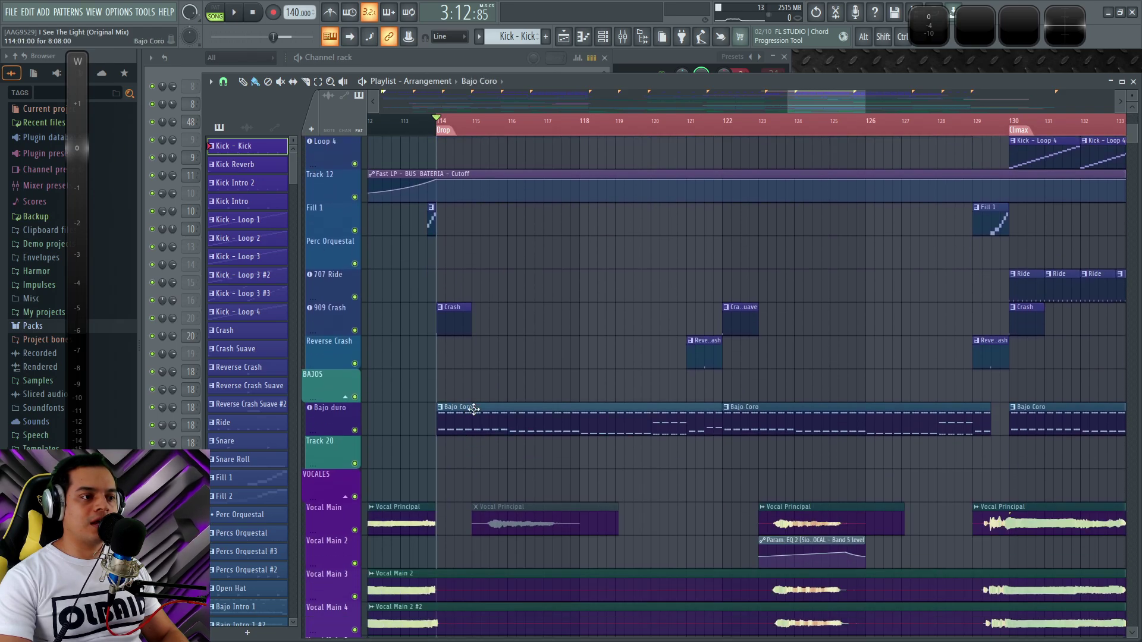
click(474, 409)
click(423, 59)
key(l)
scroll(461, 304, down, 3)
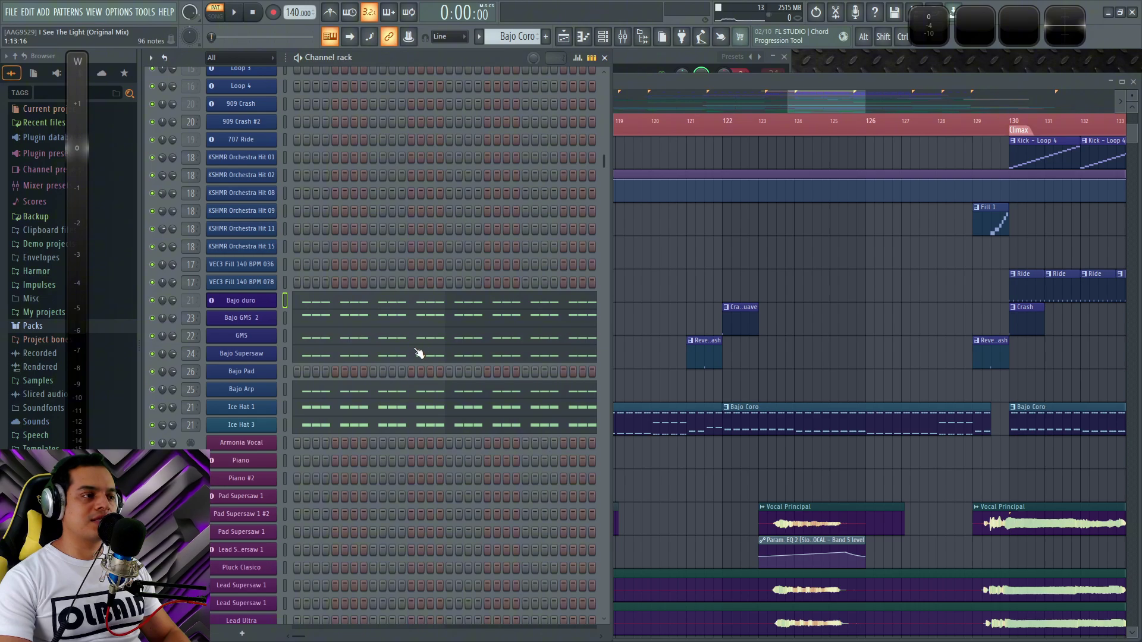
click(337, 303)
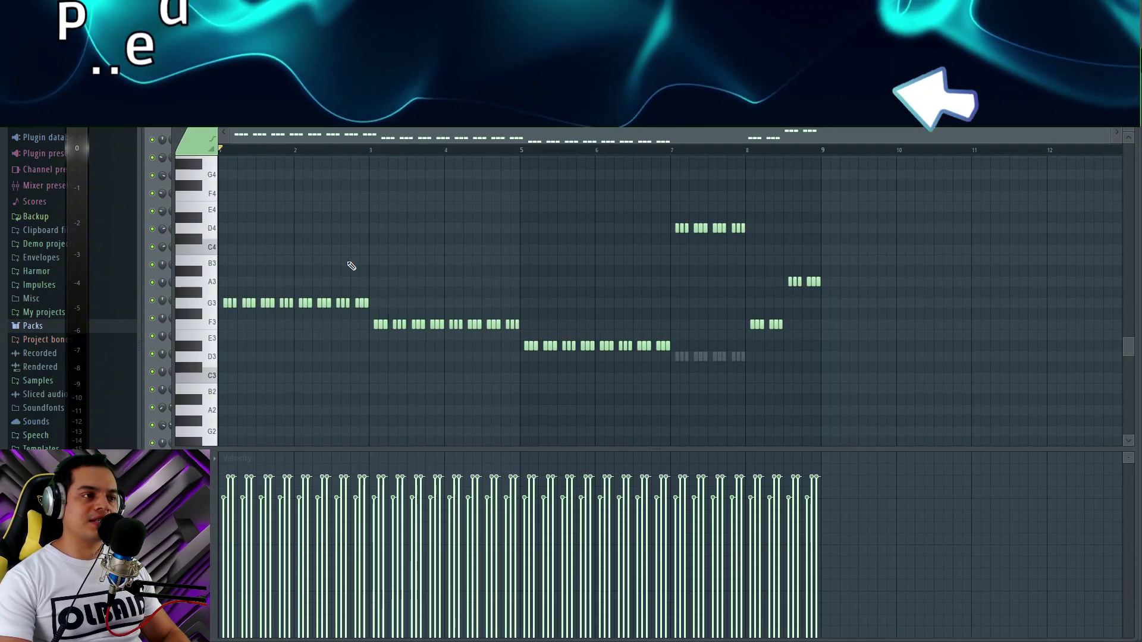
scroll(349, 143, up, 2)
drag(349, 143, 310, 145)
scroll(278, 316, up, 1)
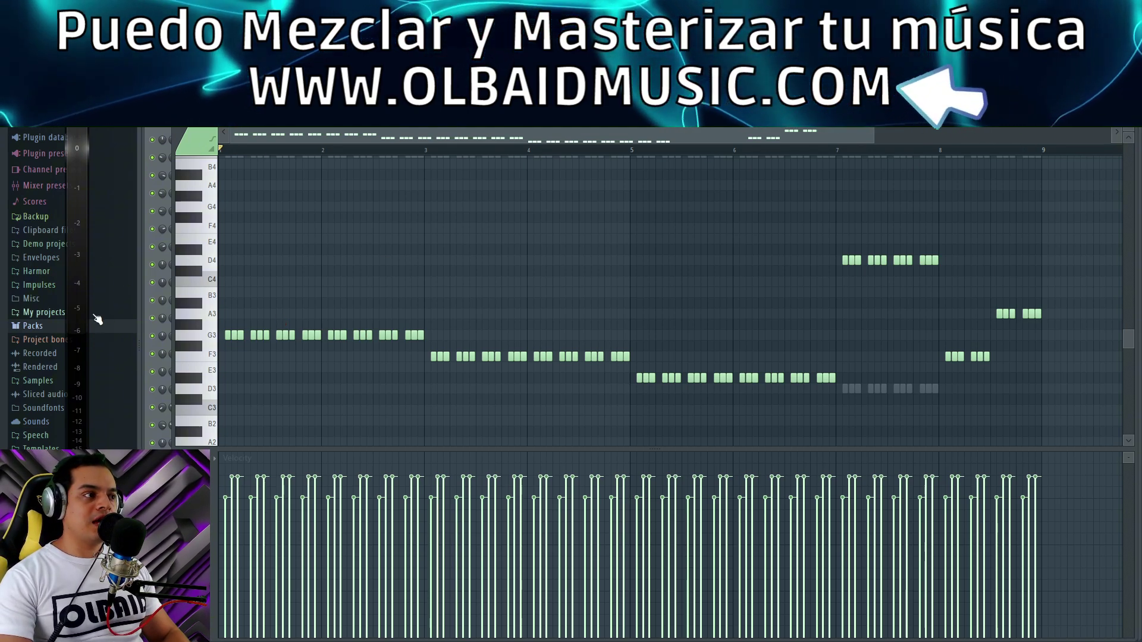
Play the G3 bass notes from the pattern start, check their peaks on the Wave Candy meter and deselect them
drag(88, 299, 117, 286)
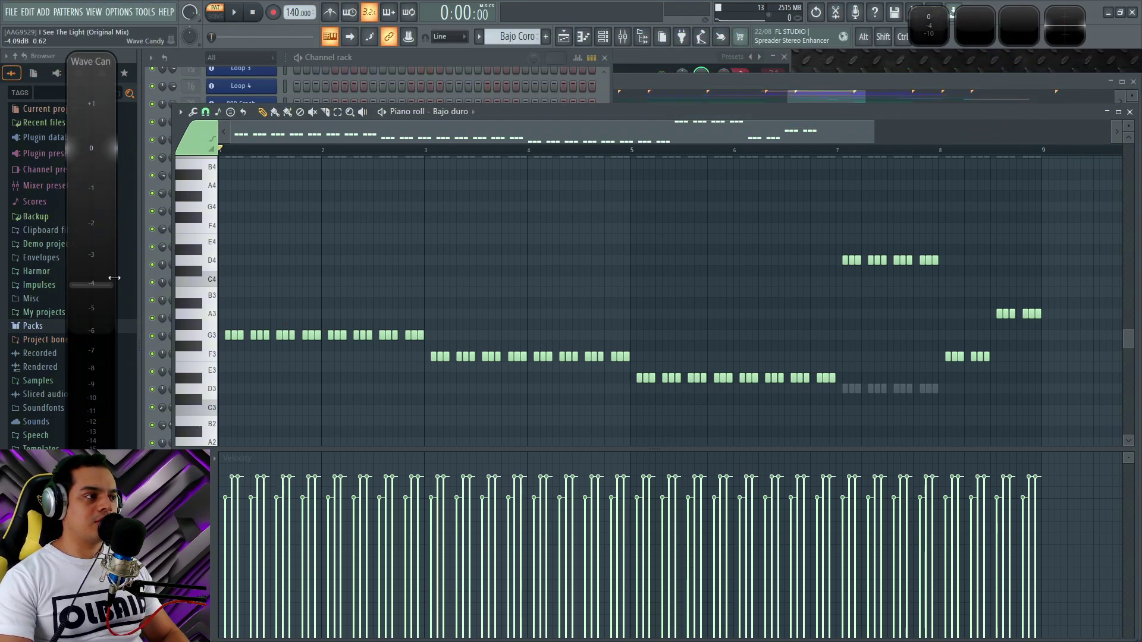
key(space)
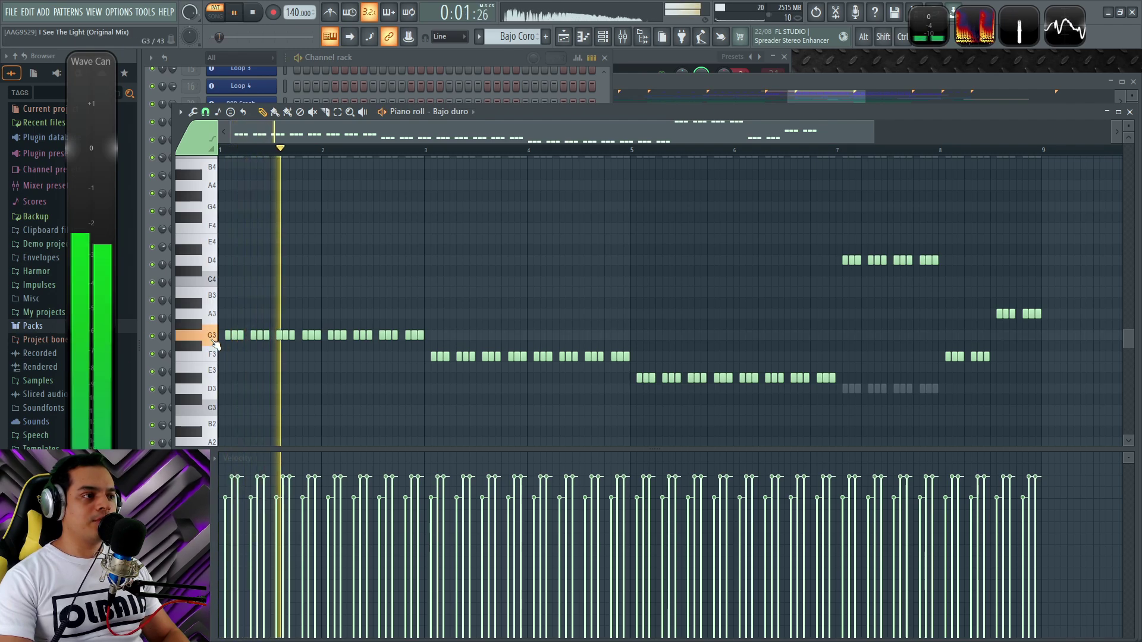
click(213, 339)
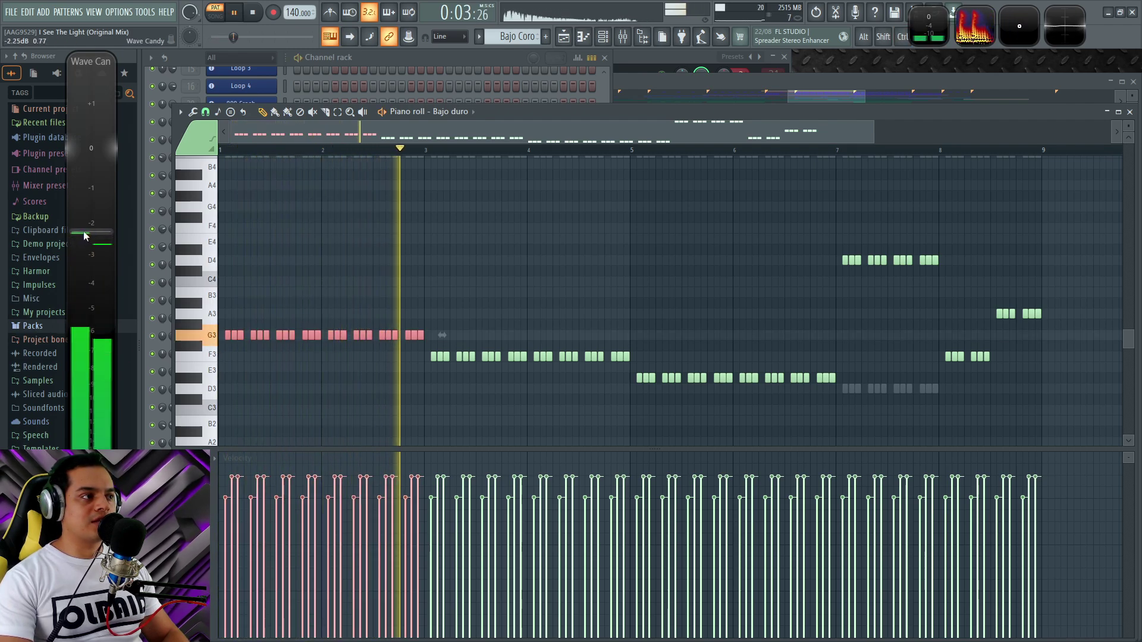
key(space)
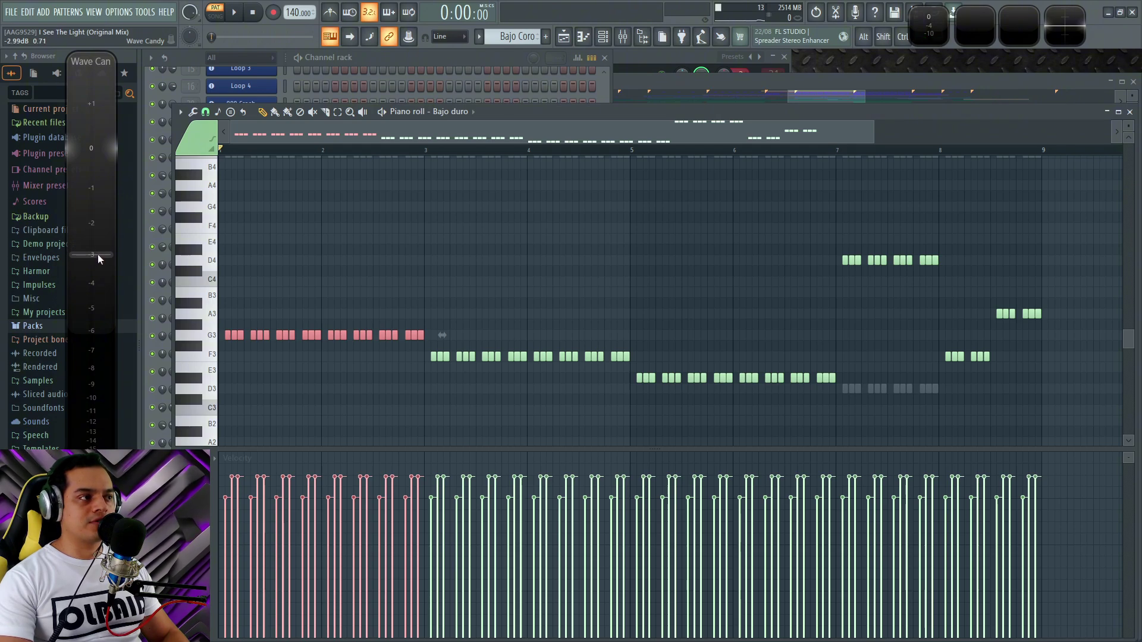
key(space)
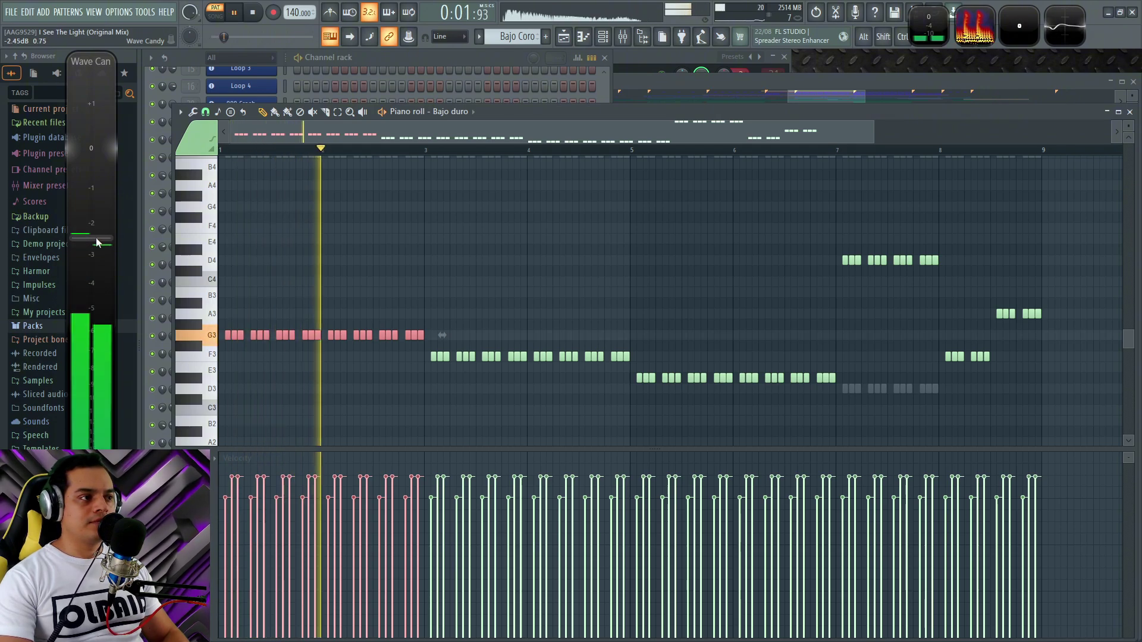
key(space)
click(370, 59)
right_click(721, 253)
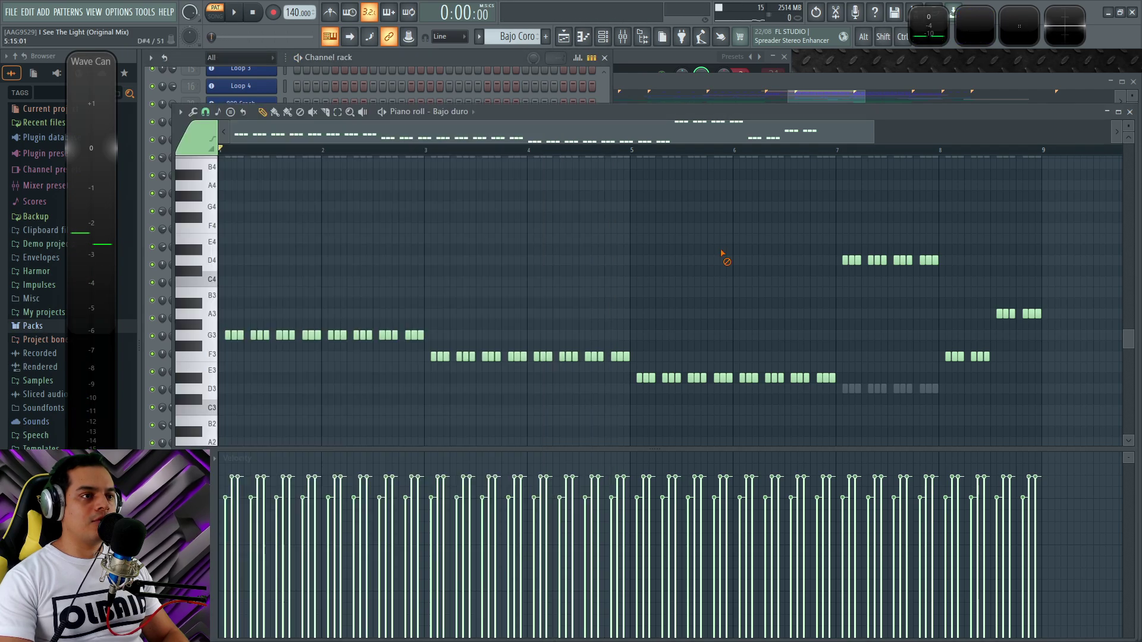
Play the bass pattern from bar 3 and again from just before bar 7 to compare the F3 and D4 peak levels
click(428, 154)
key(space)
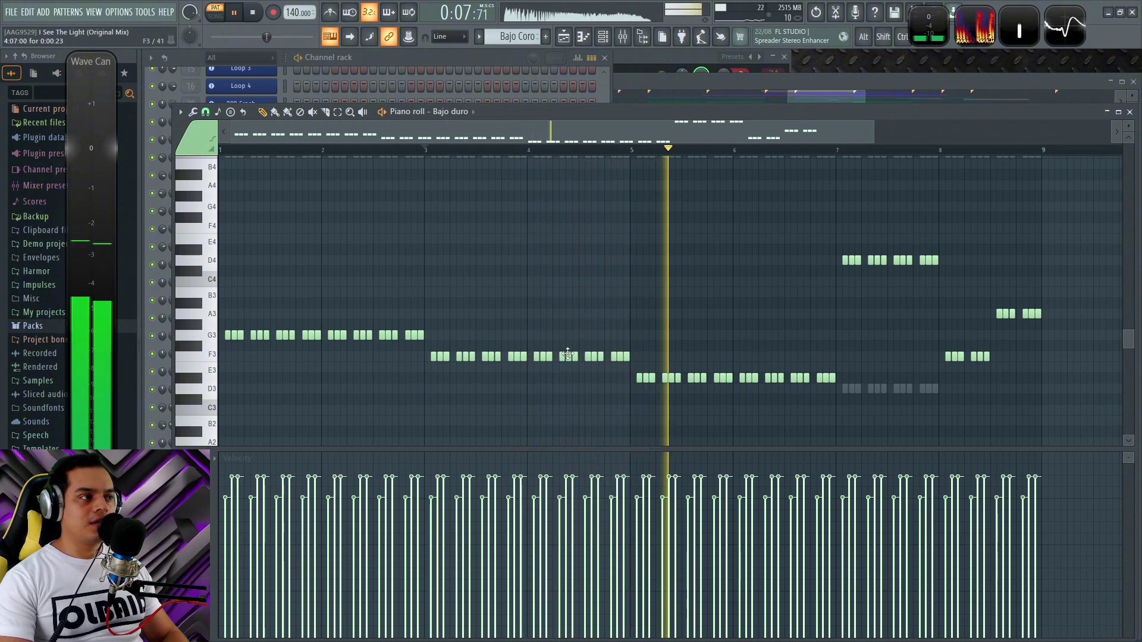
key(space)
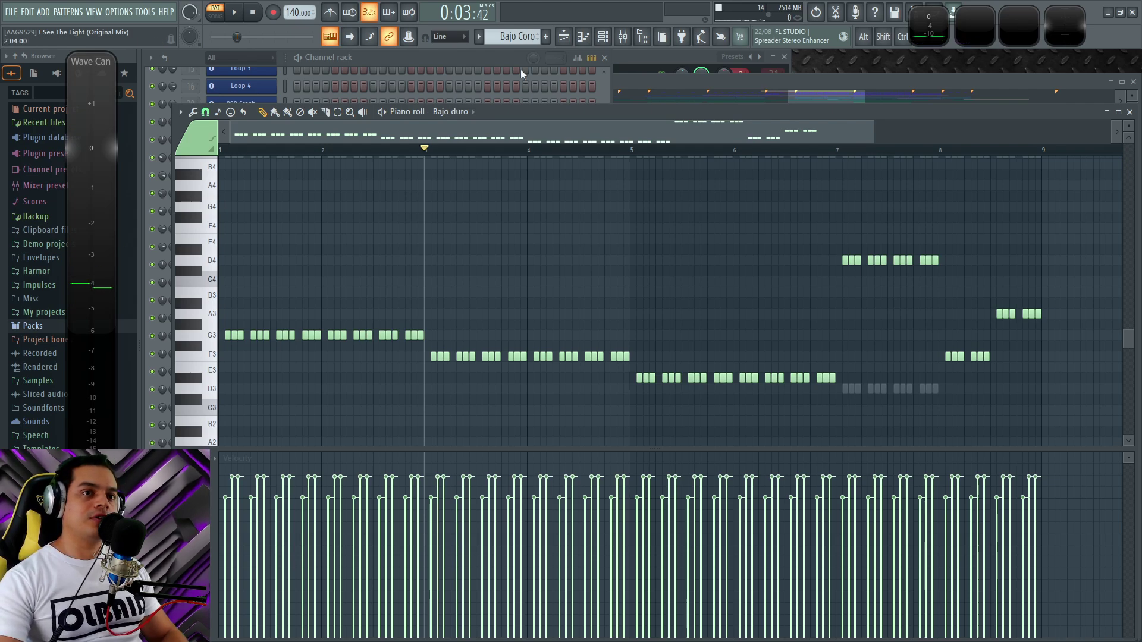
click(818, 149)
key(space)
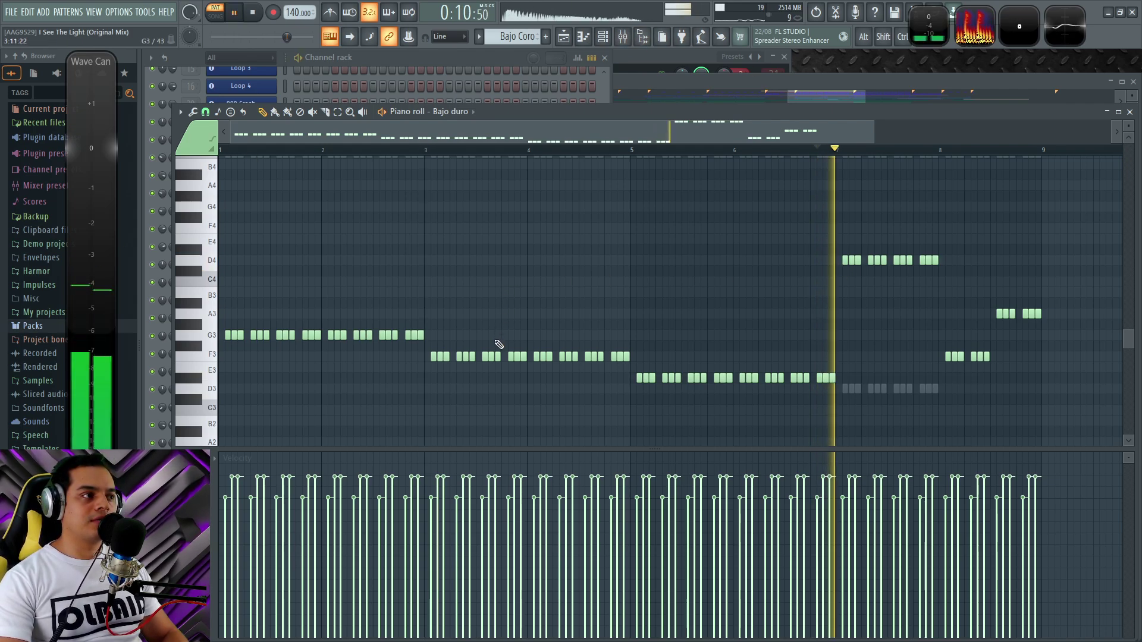
key(space)
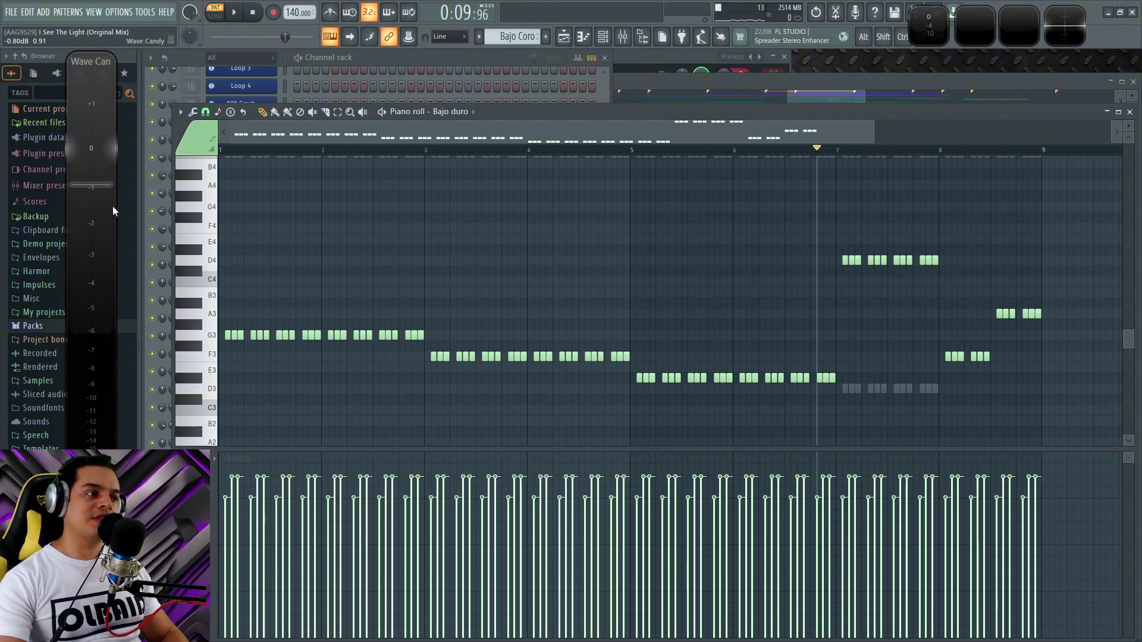
Play the last G3 notes from the middle of bar 2 to recheck their peak level
drag(362, 138, 326, 140)
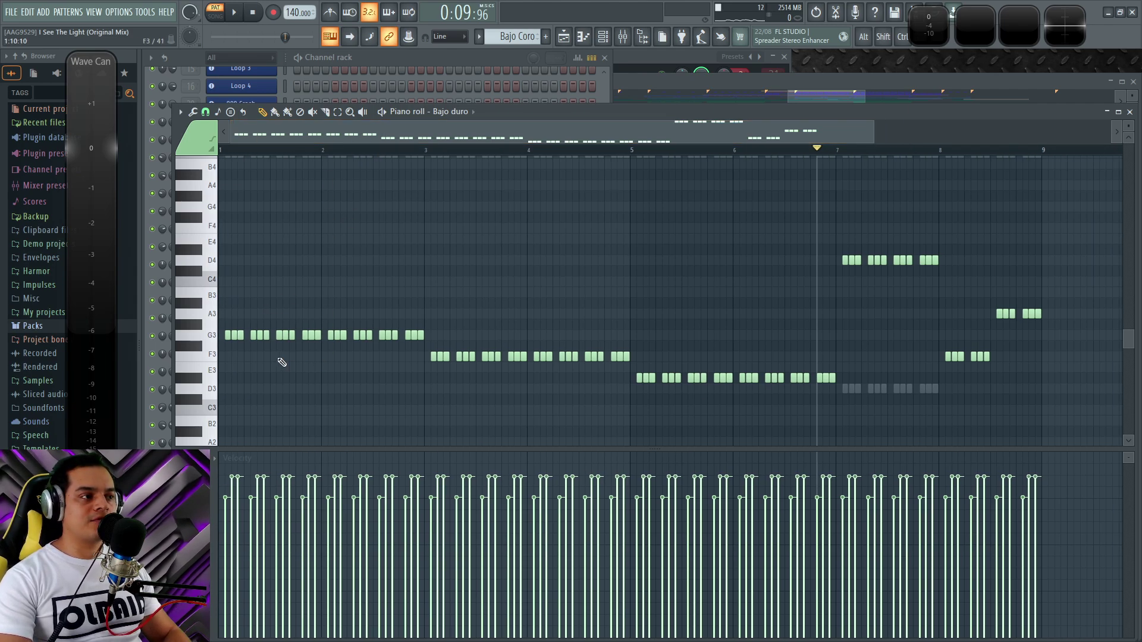
click(366, 149)
key(space)
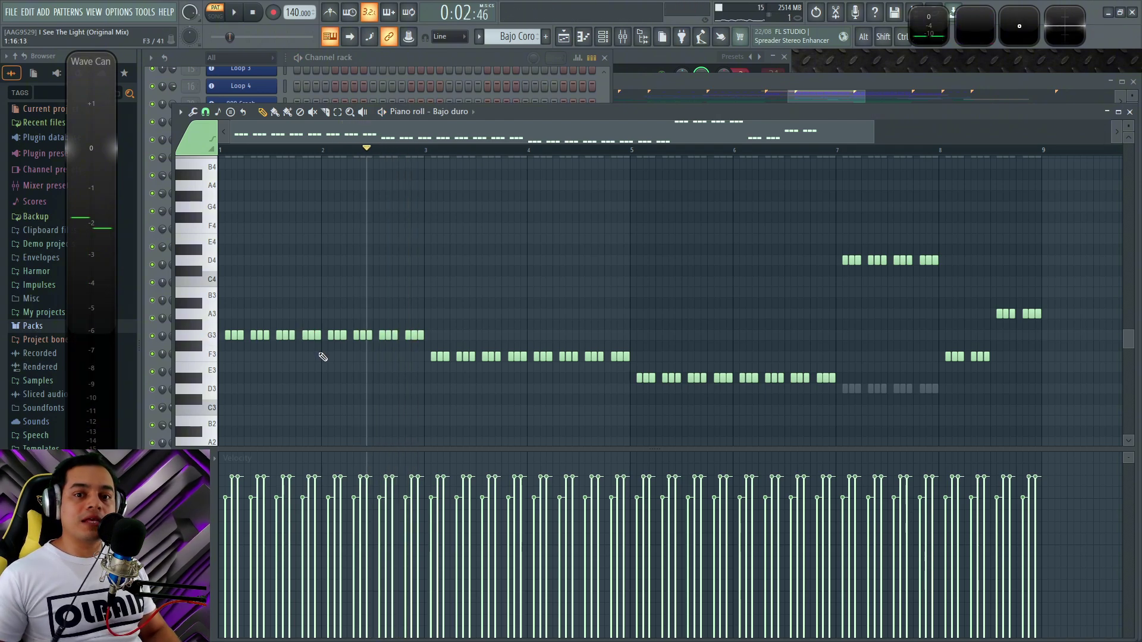
Select all the G3 notes in the piano roll and lower their velocity slightly
ctrl+click(203, 340)
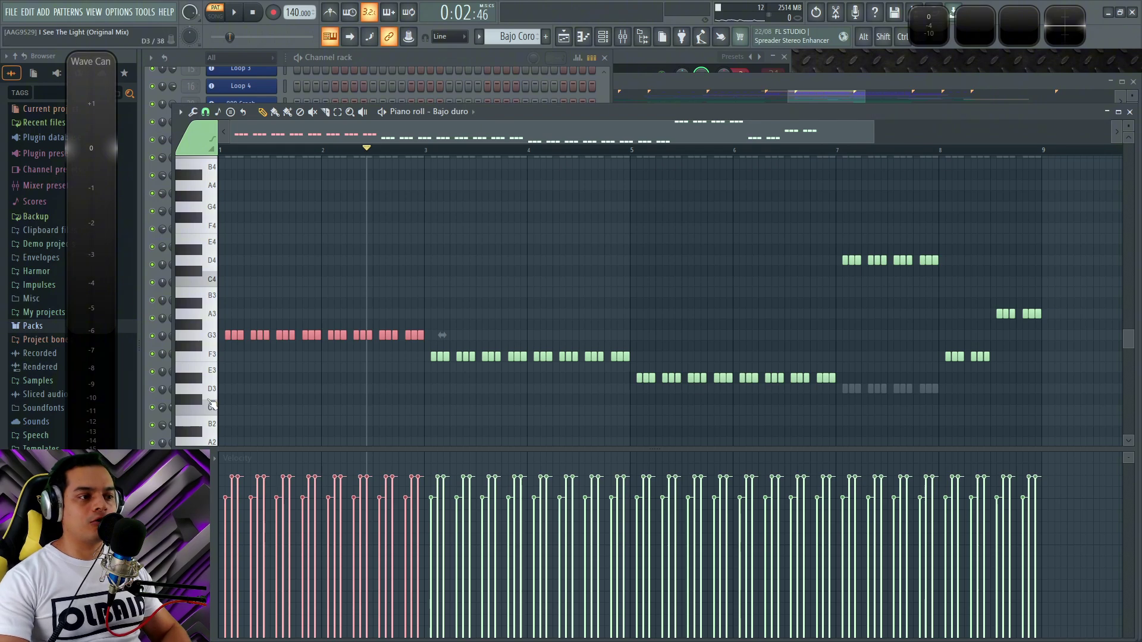
key(alt)
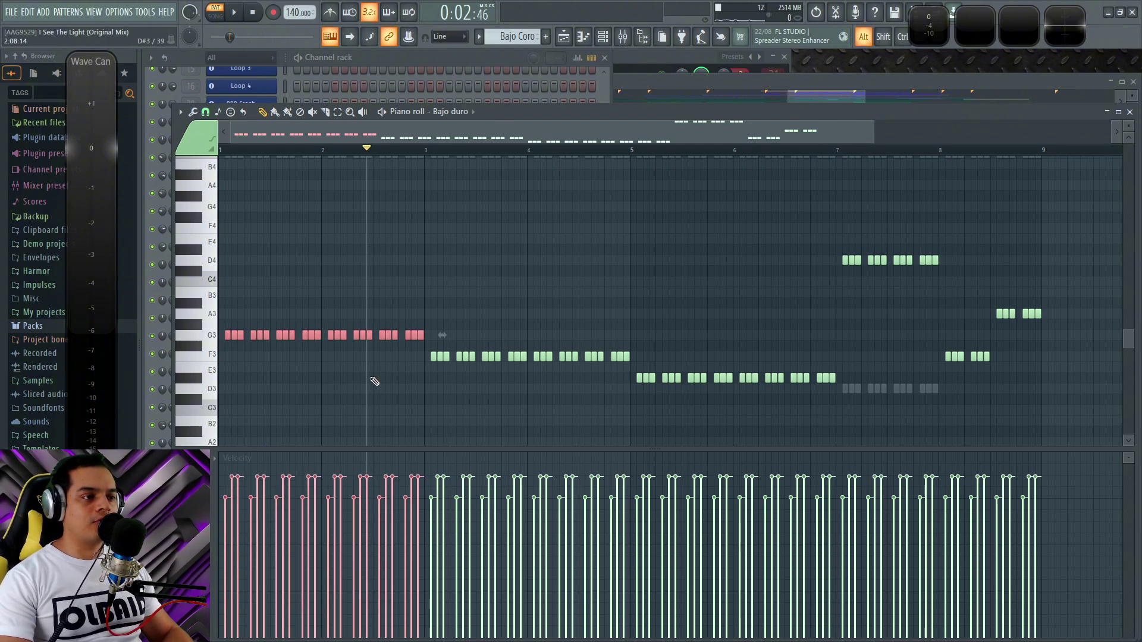
scroll(372, 379, down, 5)
scroll(371, 378, up, 5)
scroll(371, 379, down, 2)
scroll(373, 550, down, 2)
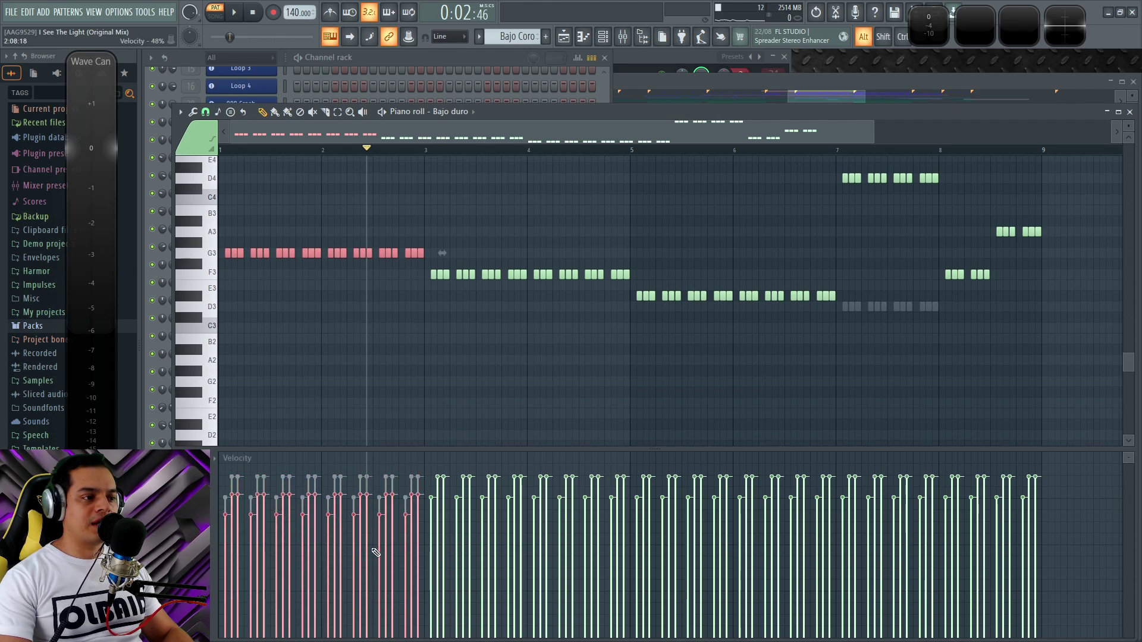
scroll(376, 553, down, 3)
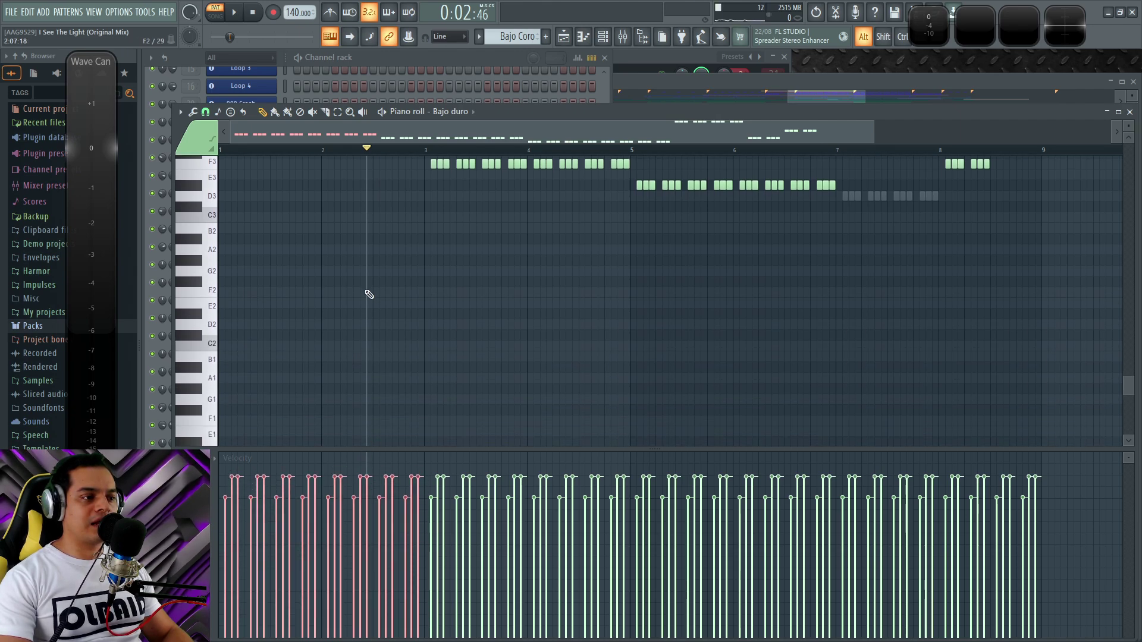
scroll(369, 295, up, 6)
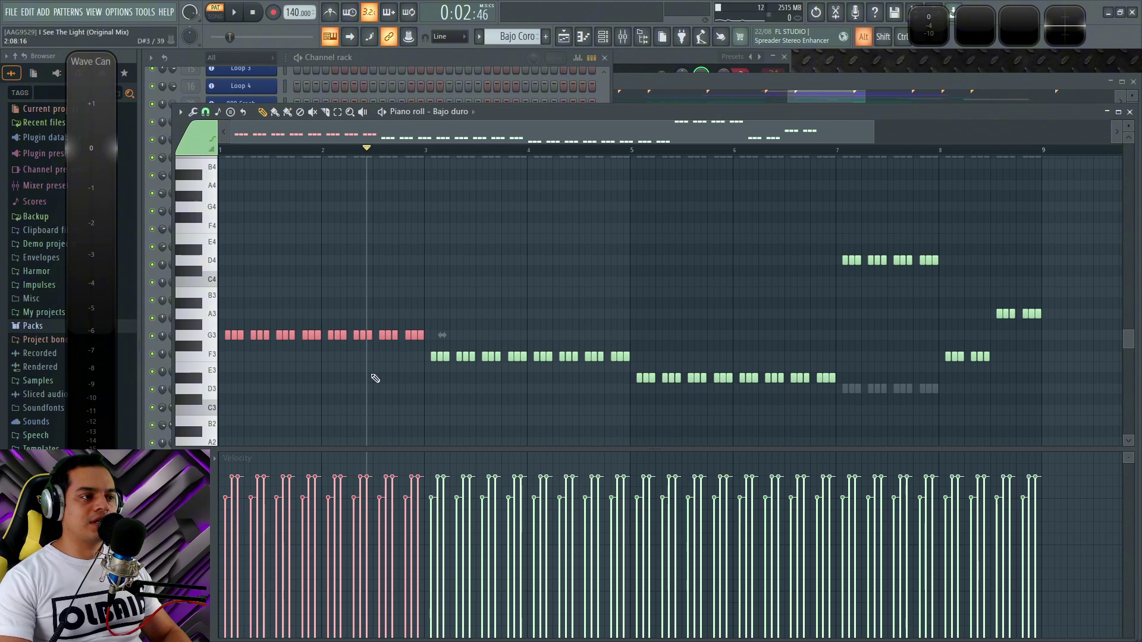
Play the G3 notes with their reduced velocity and check the peaks on the Wave Candy meter
key(space)
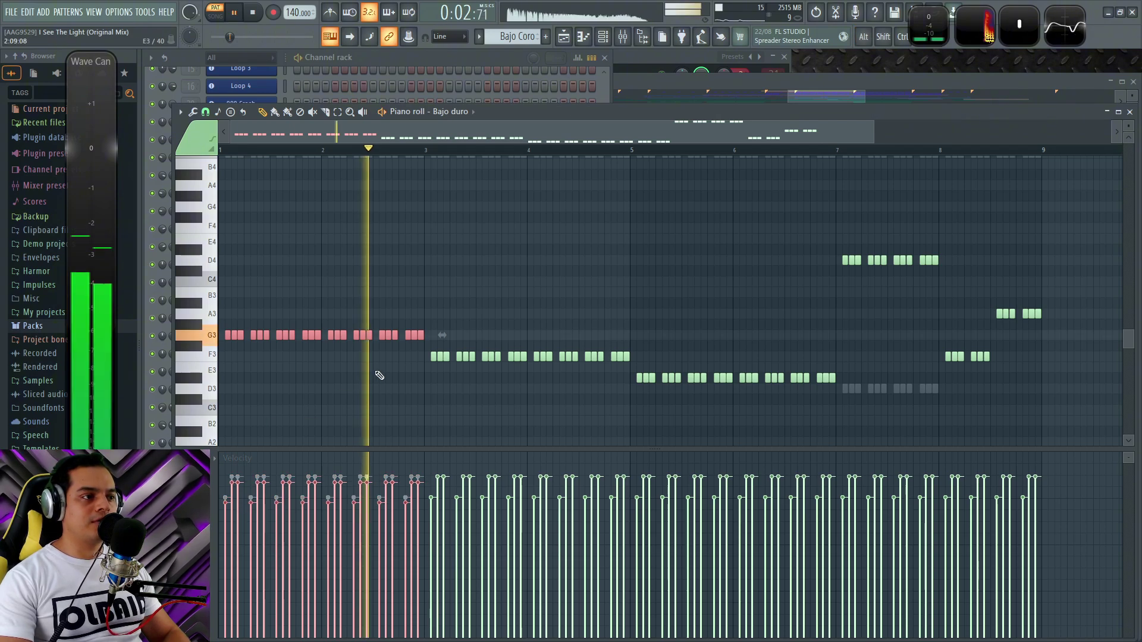
key(space)
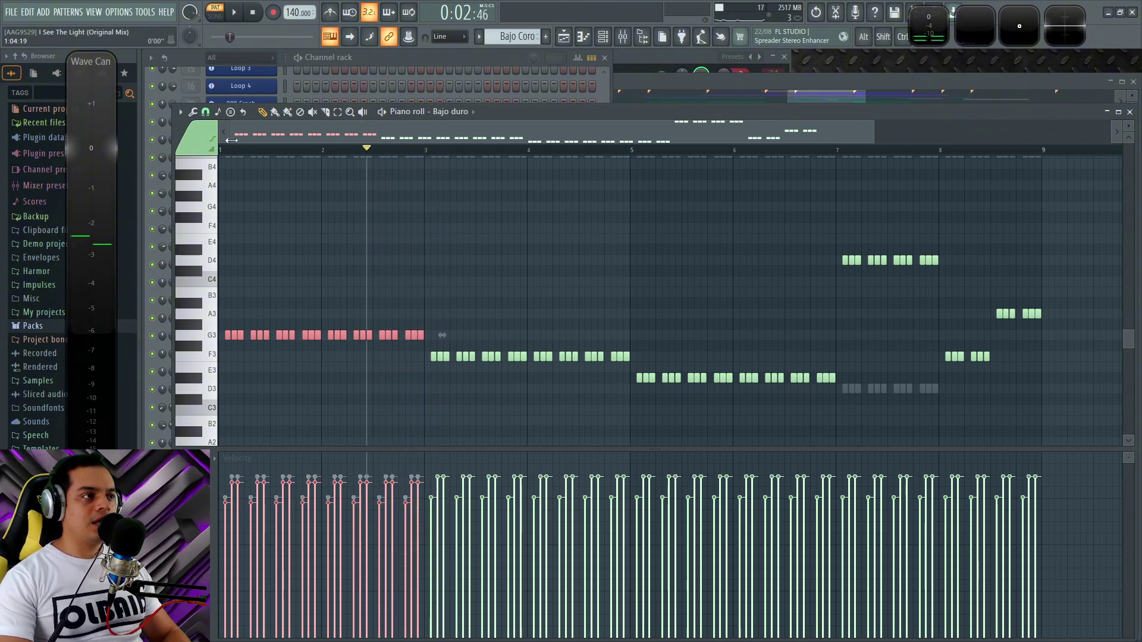
key(space)
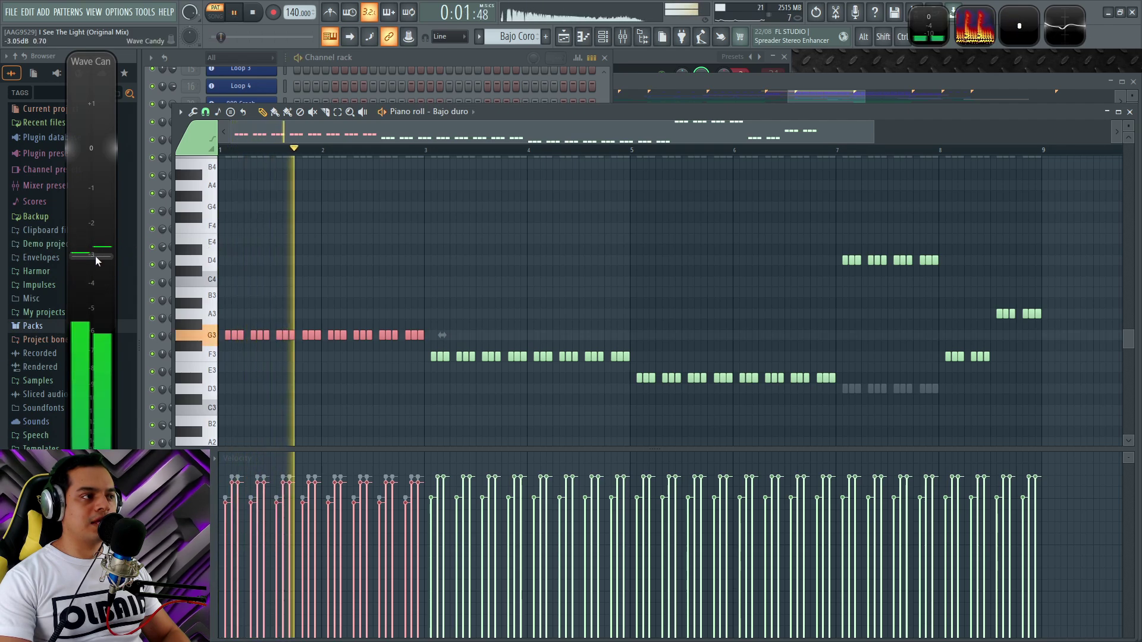
key(space)
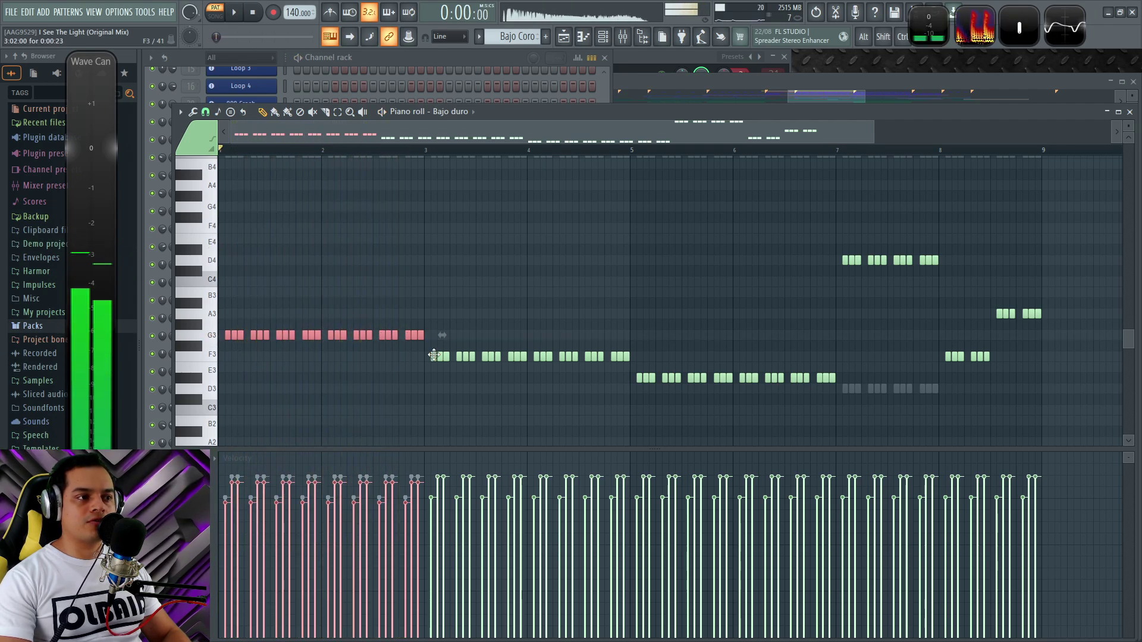
Select all the F3 notes, lower their velocity slightly and play from bar 3 to check their level
click(216, 358)
key(space)
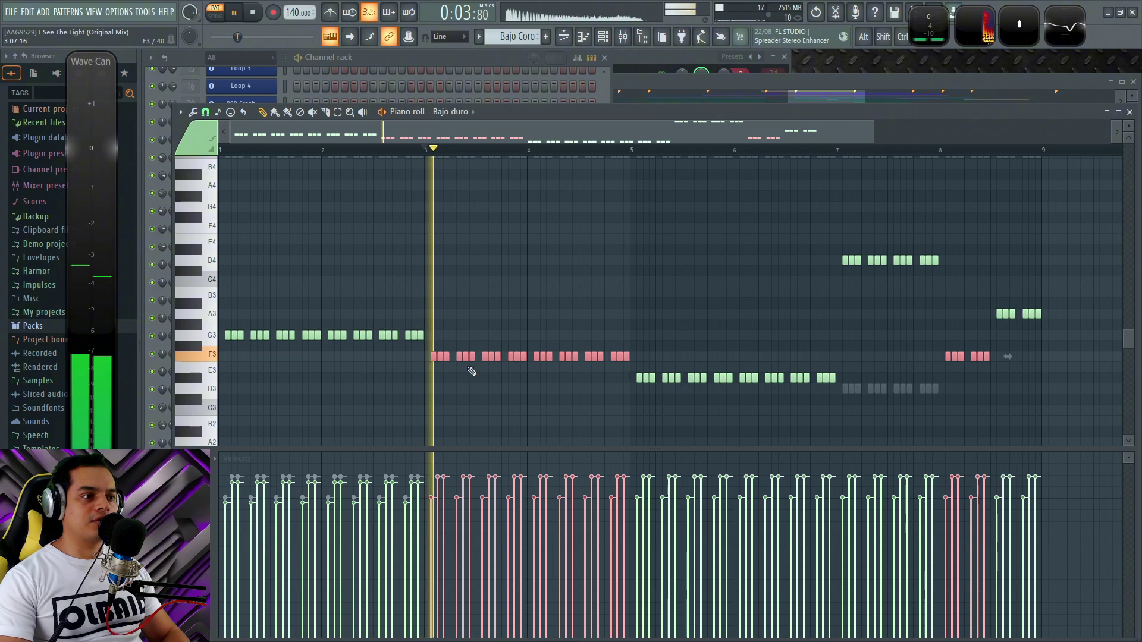
key(space)
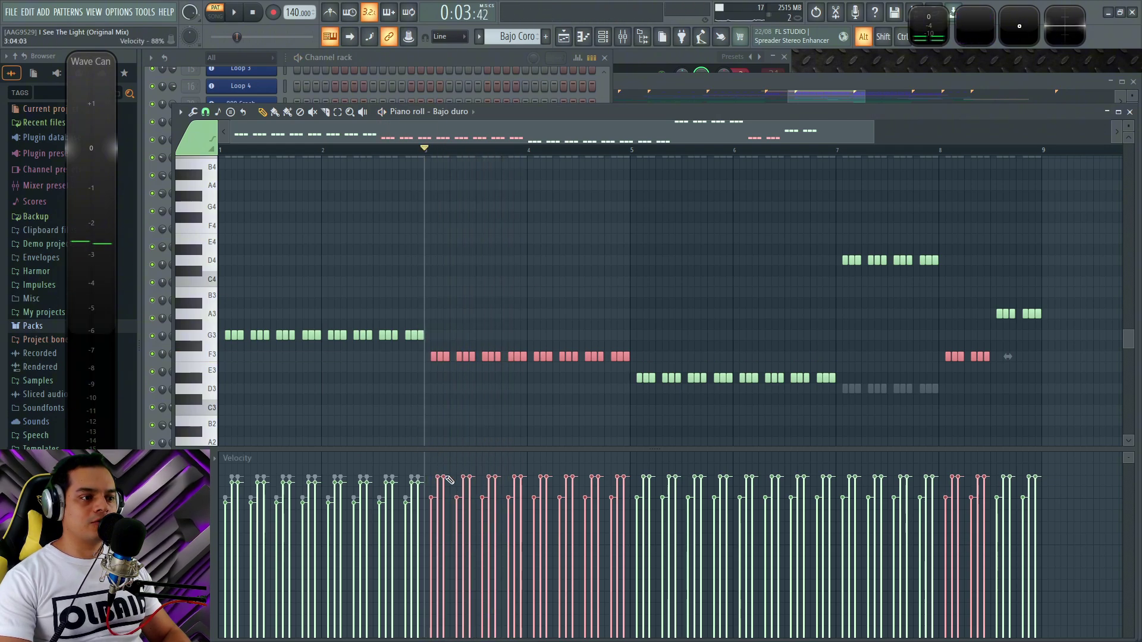
scroll(440, 392, down, 2)
key(space)
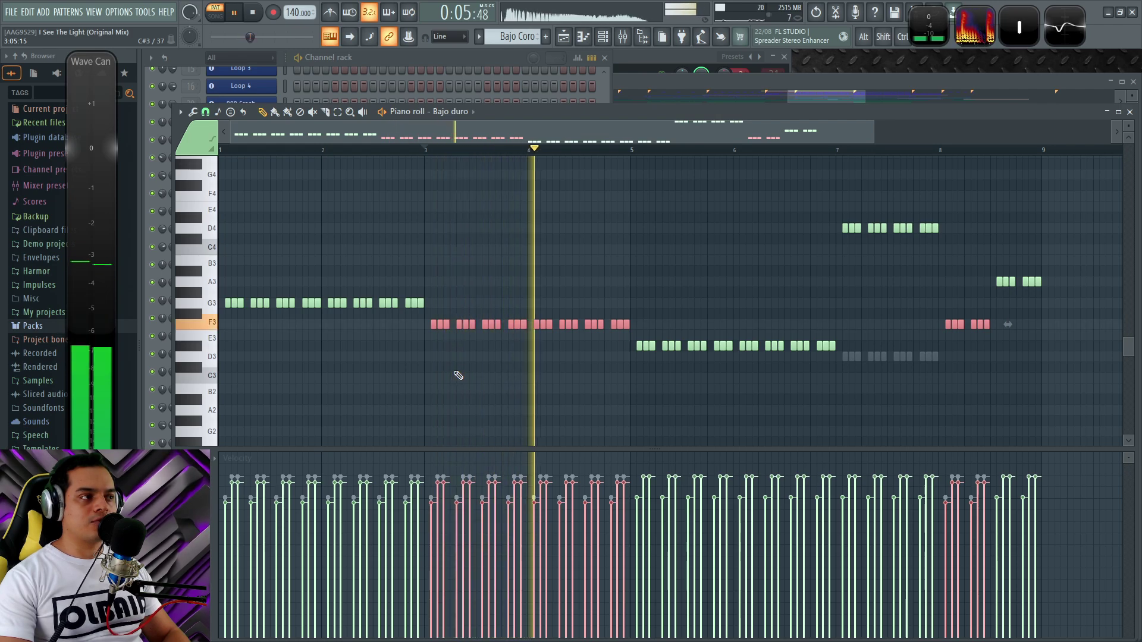
key(space)
Select all the D#3 notes and play them from bar 5 to check their peak level
drag(707, 226, 416, 249)
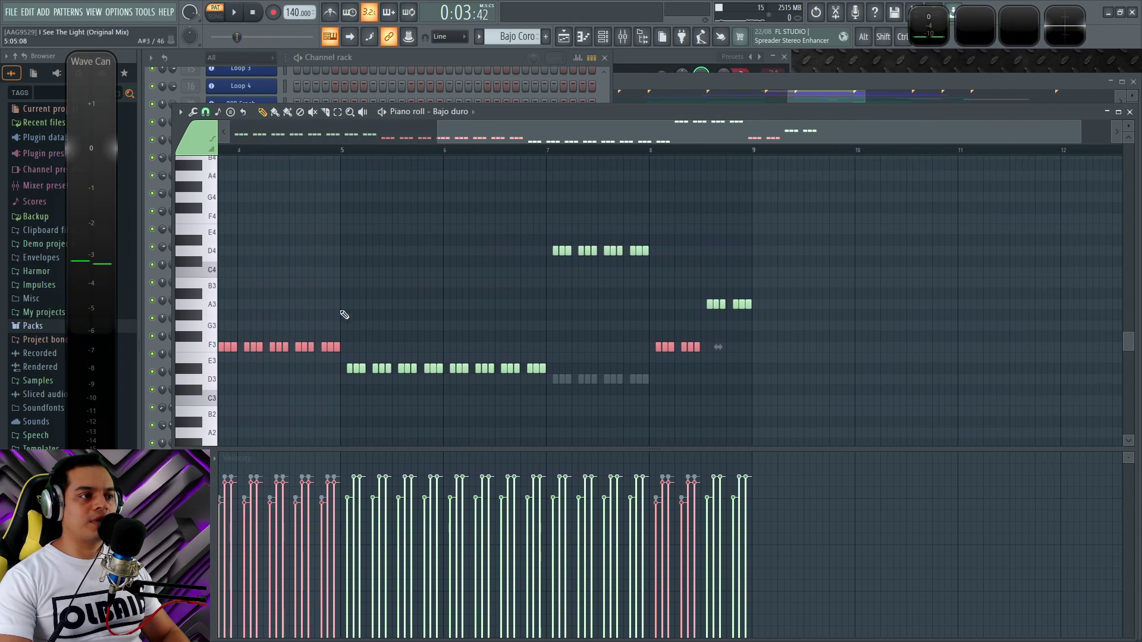
click(196, 368)
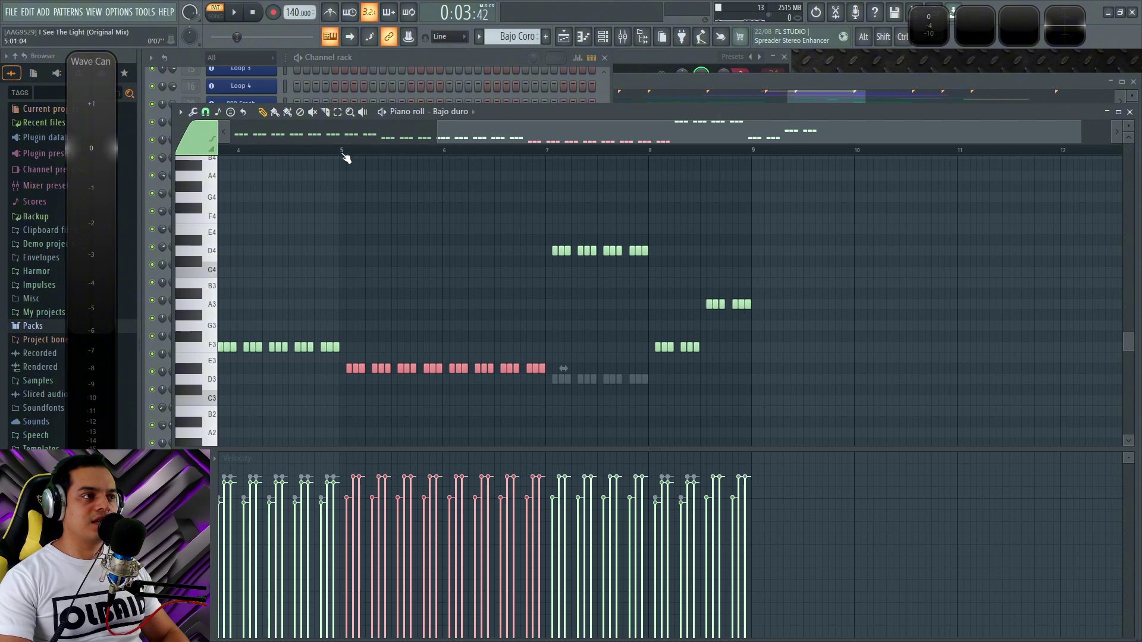
click(343, 152)
key(space)
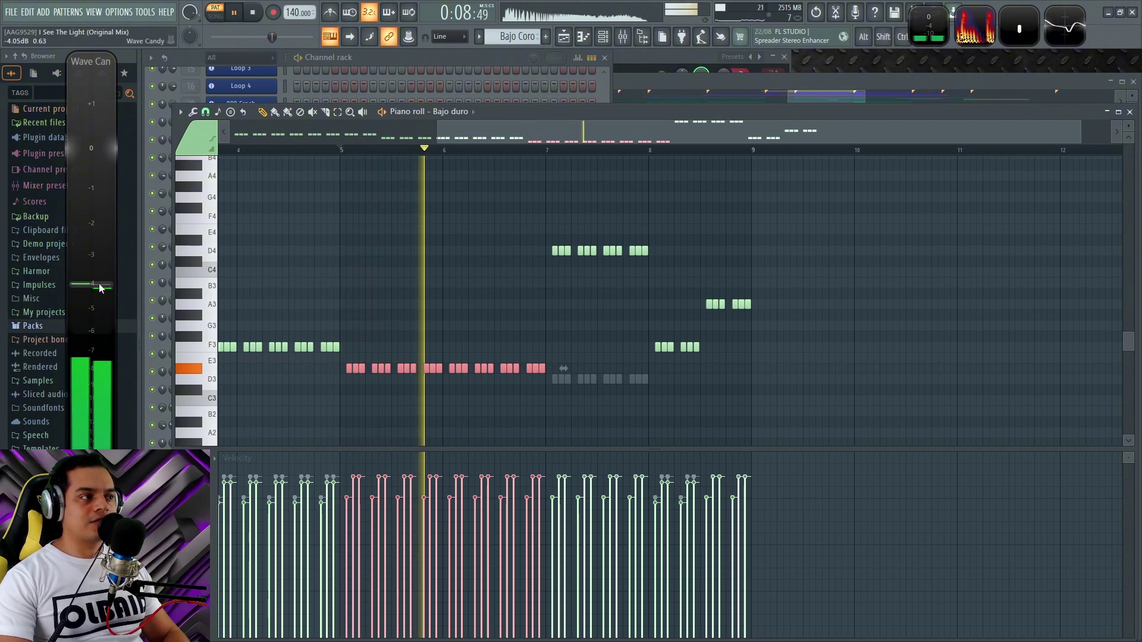
key(space)
Raise the velocity of the selected D#3 notes slightly, fine-tuning it while replaying them from bar 5
scroll(368, 497, up, 2)
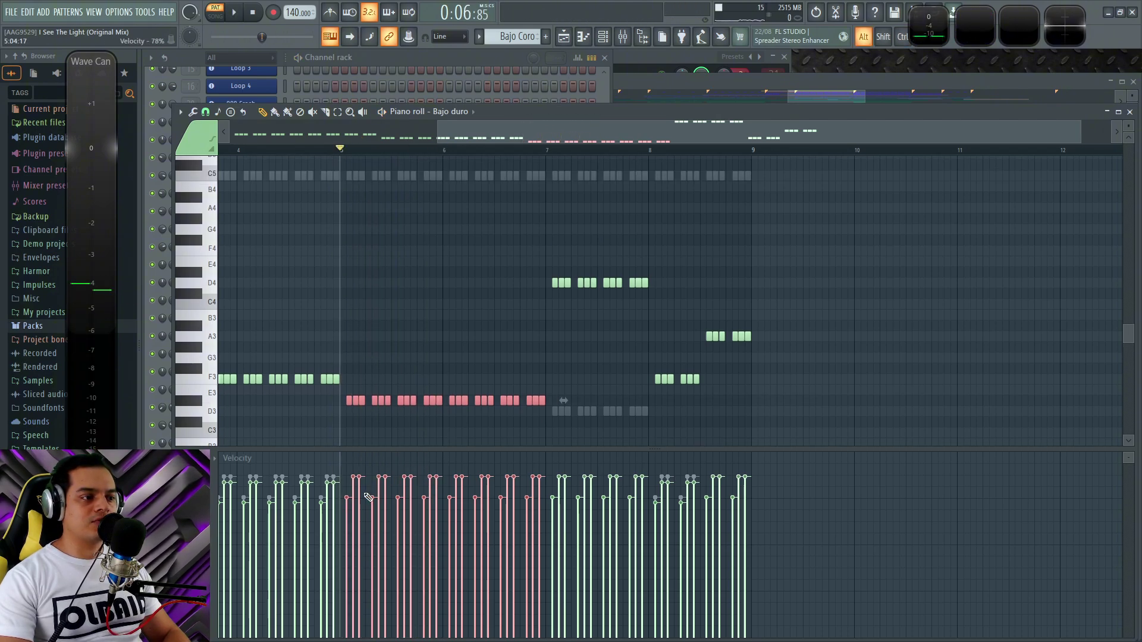
scroll(366, 428, up, 1)
key(space)
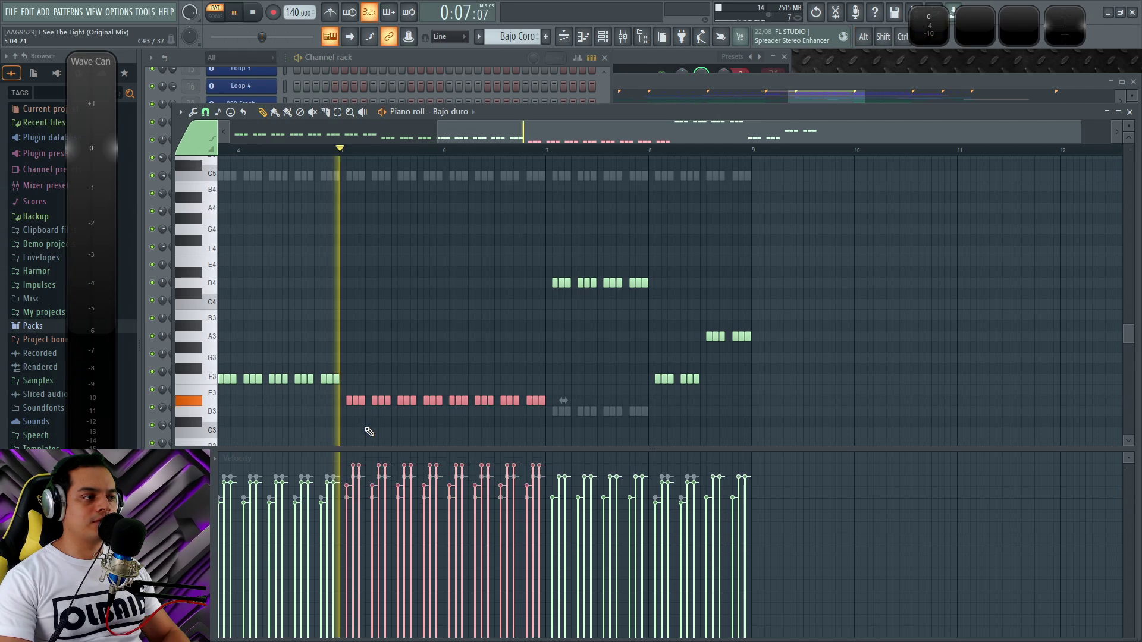
key(space)
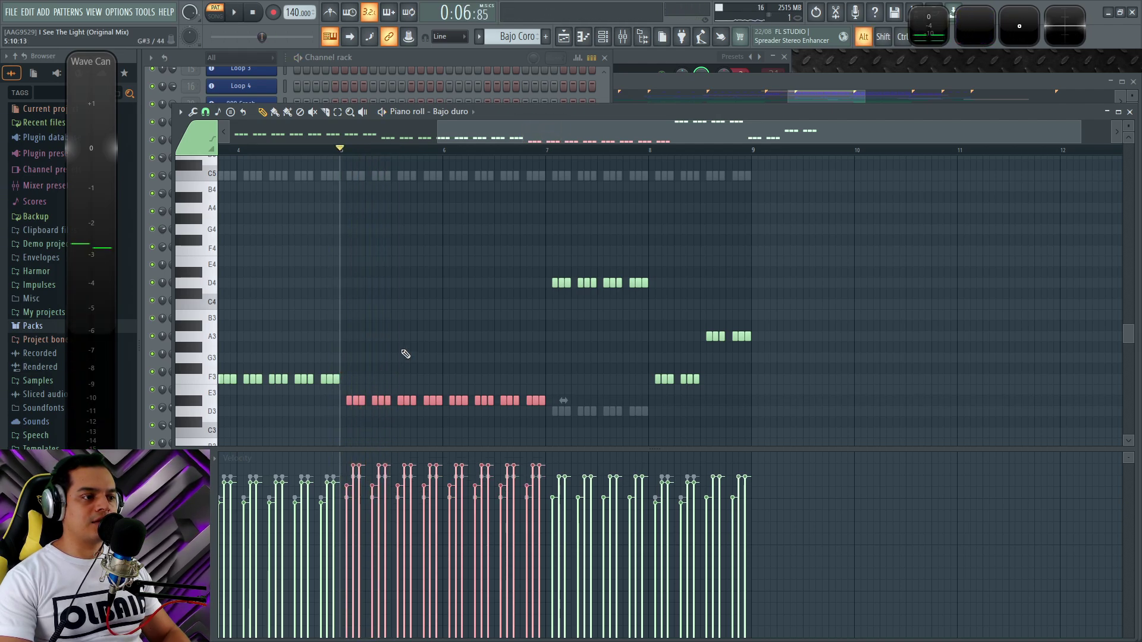
key(space)
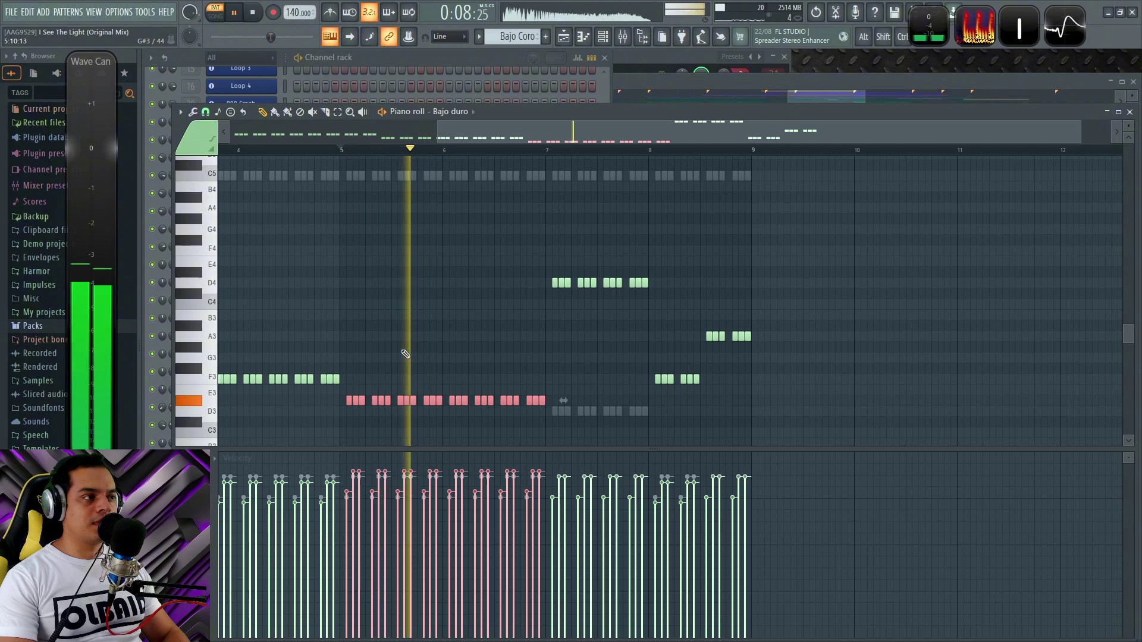
key(space)
Select all the D4 notes, play them from bar 7 to check their peaks and lower their velocity
scroll(424, 349, right, 5)
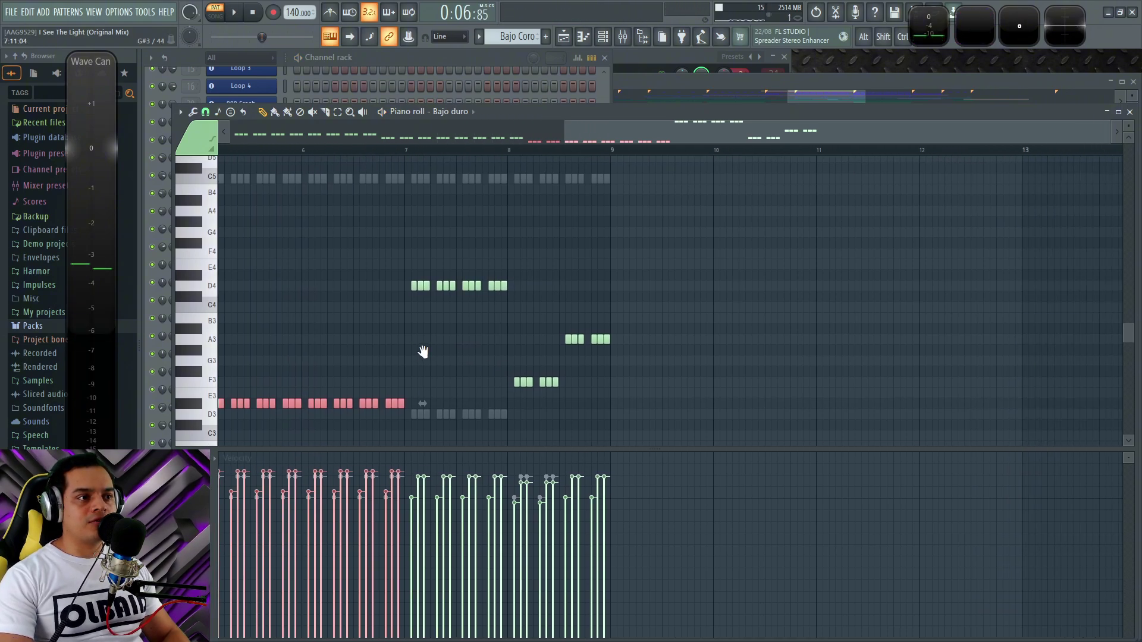
double_click(204, 286)
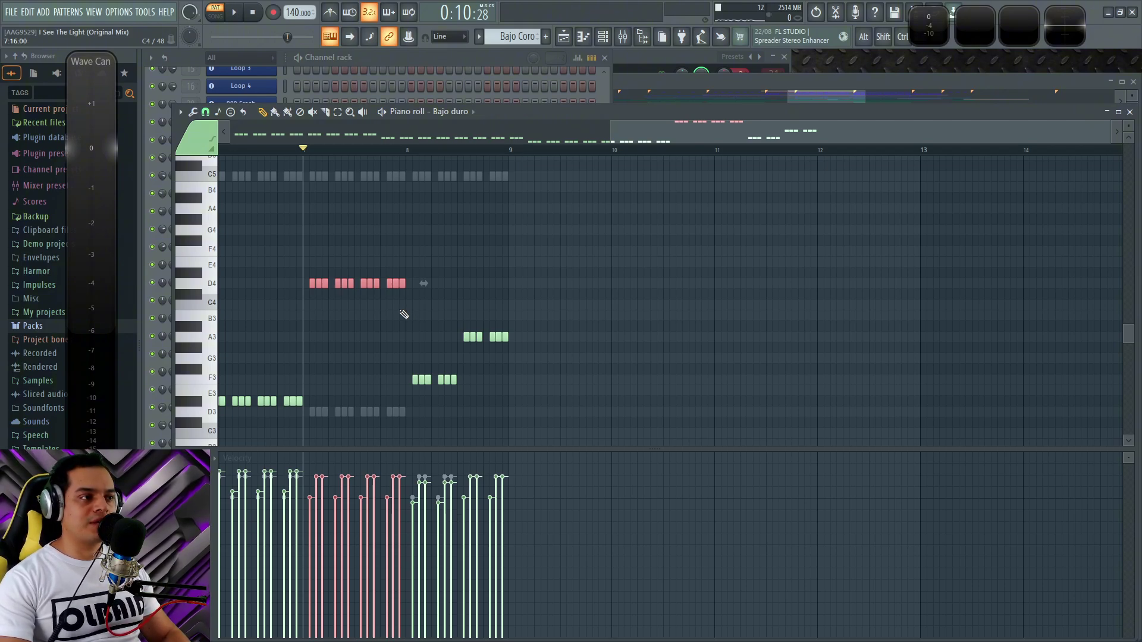
key(space)
key(space)
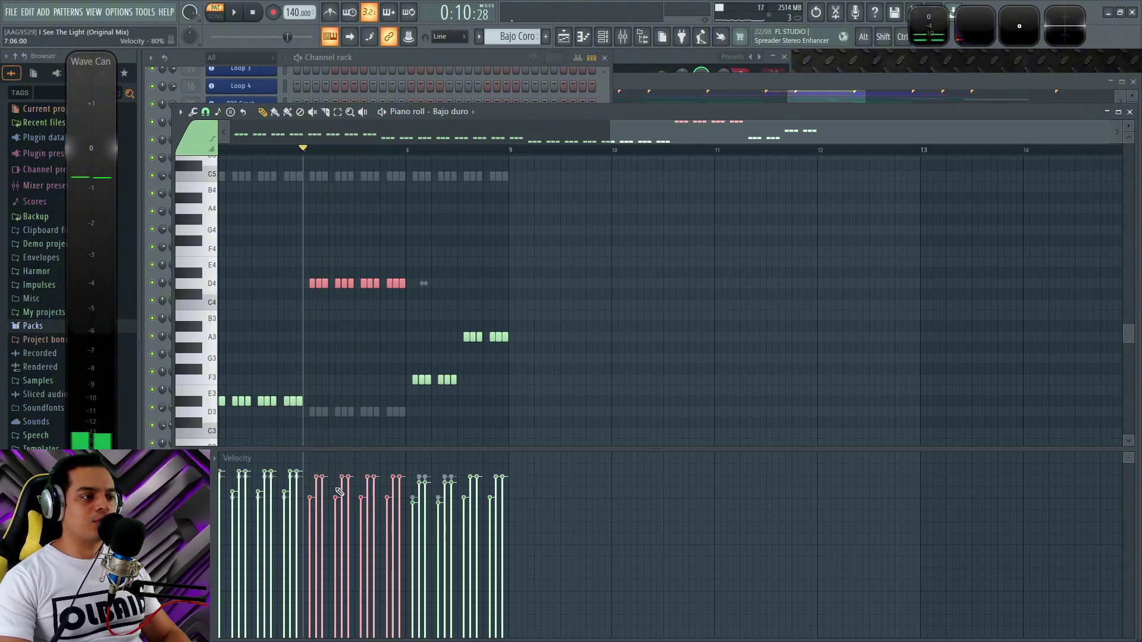
key(space)
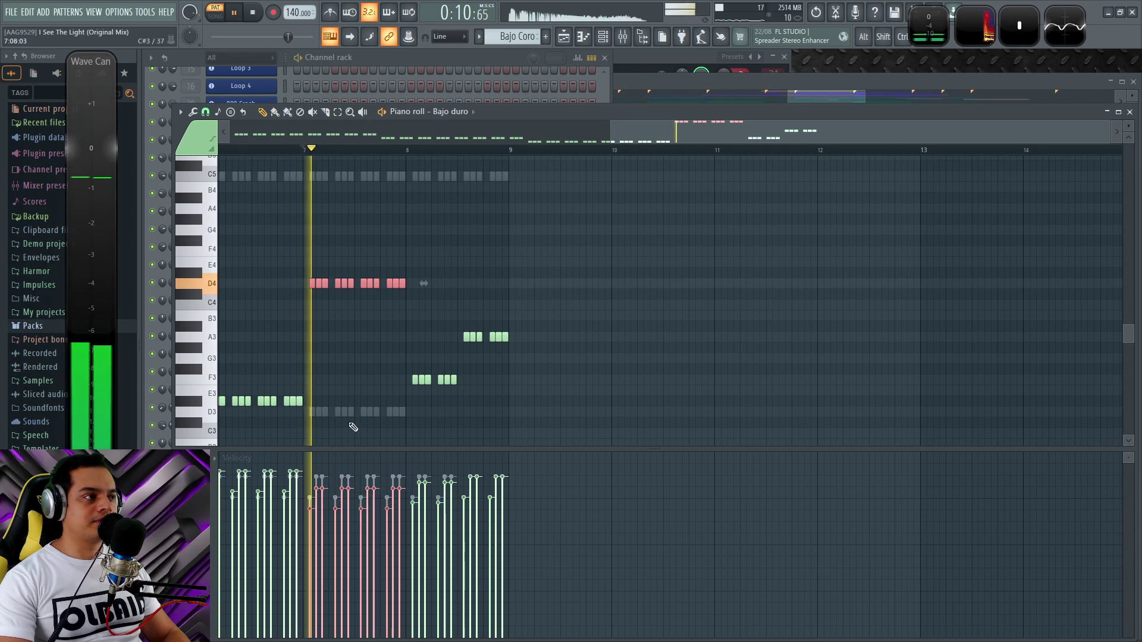
Lower the velocity of the selected D4 notes further, fine-tuning it while replaying them from bar 7 against the Wave Candy meter
key(space)
key(space)
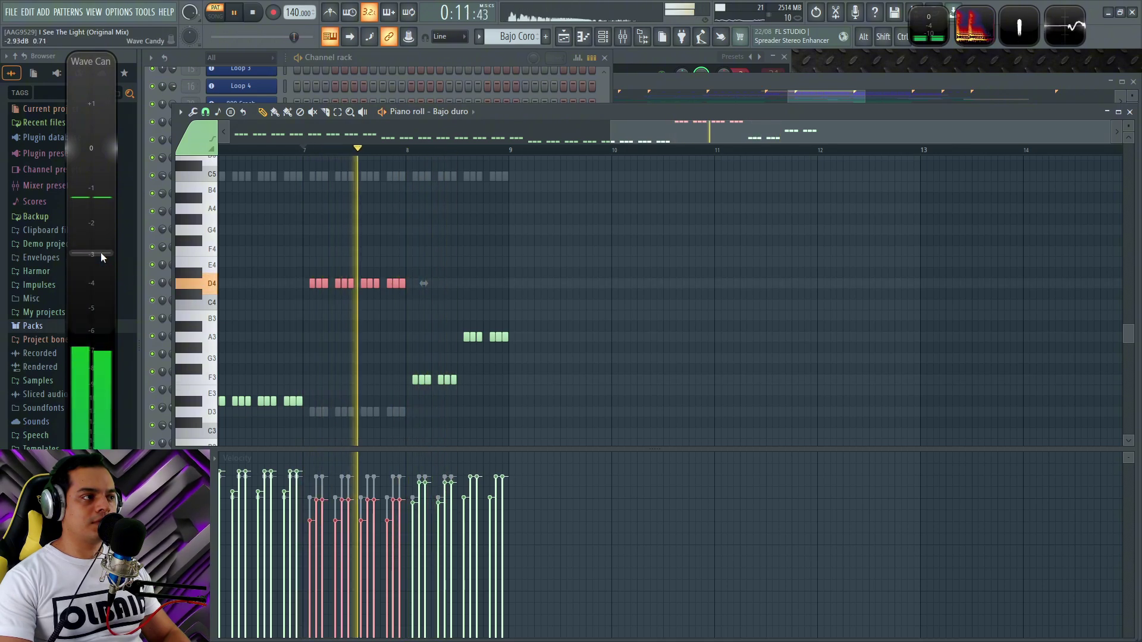
key(space)
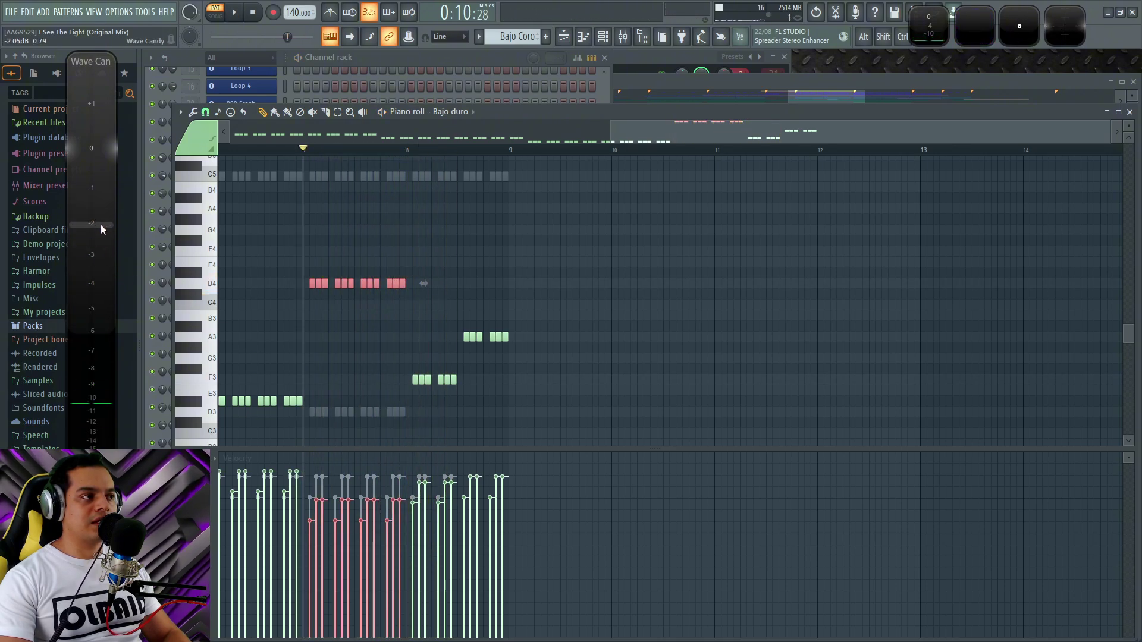
key(space)
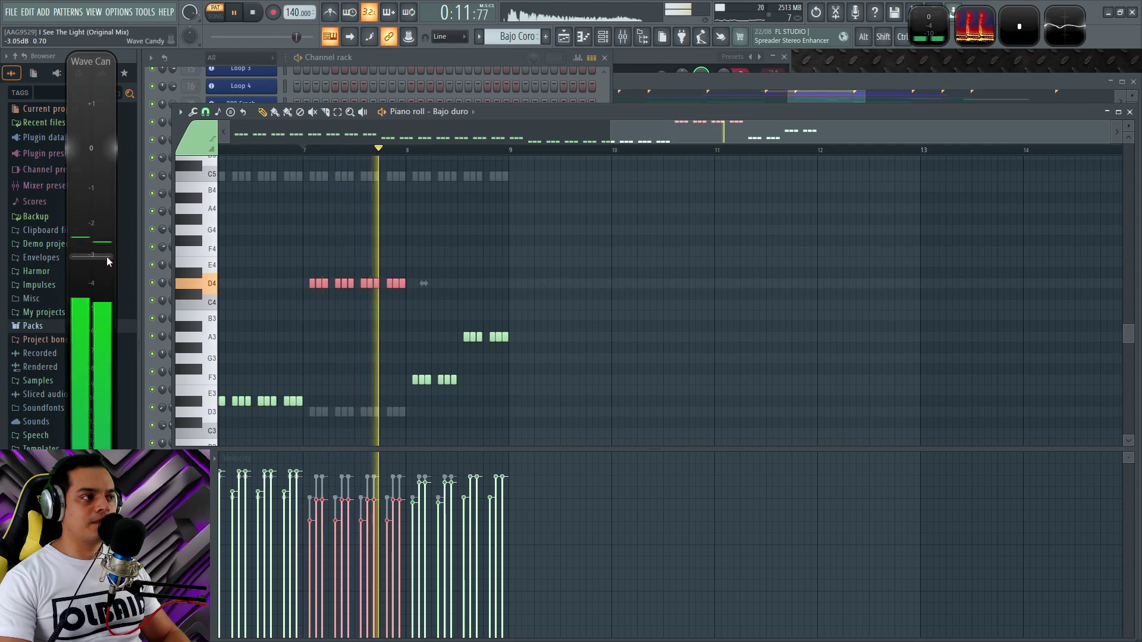
key(space)
scroll(357, 359, down, 2)
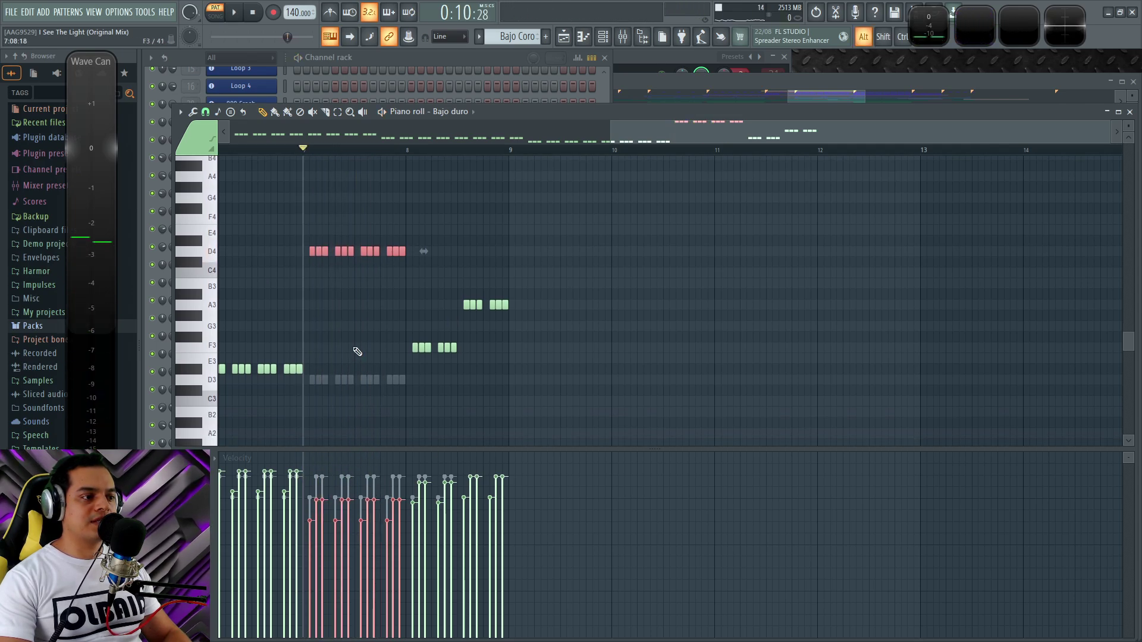
key(space)
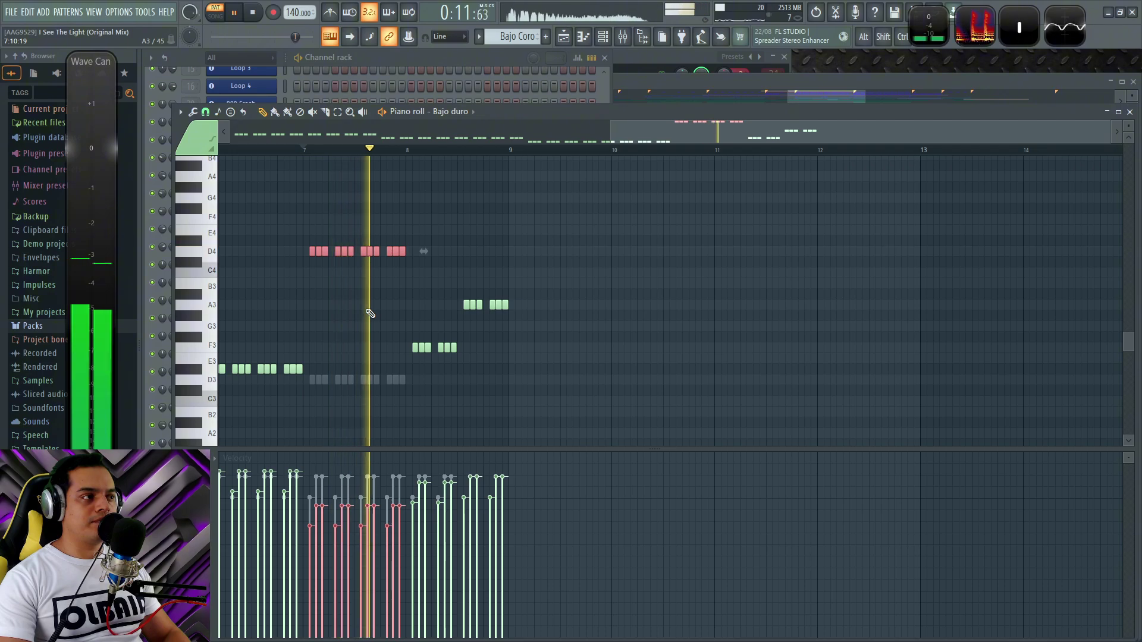
key(space)
Play the notes from bar 8 to check their peaks, and select all the A3 notes
drag(598, 296, 532, 312)
key(space)
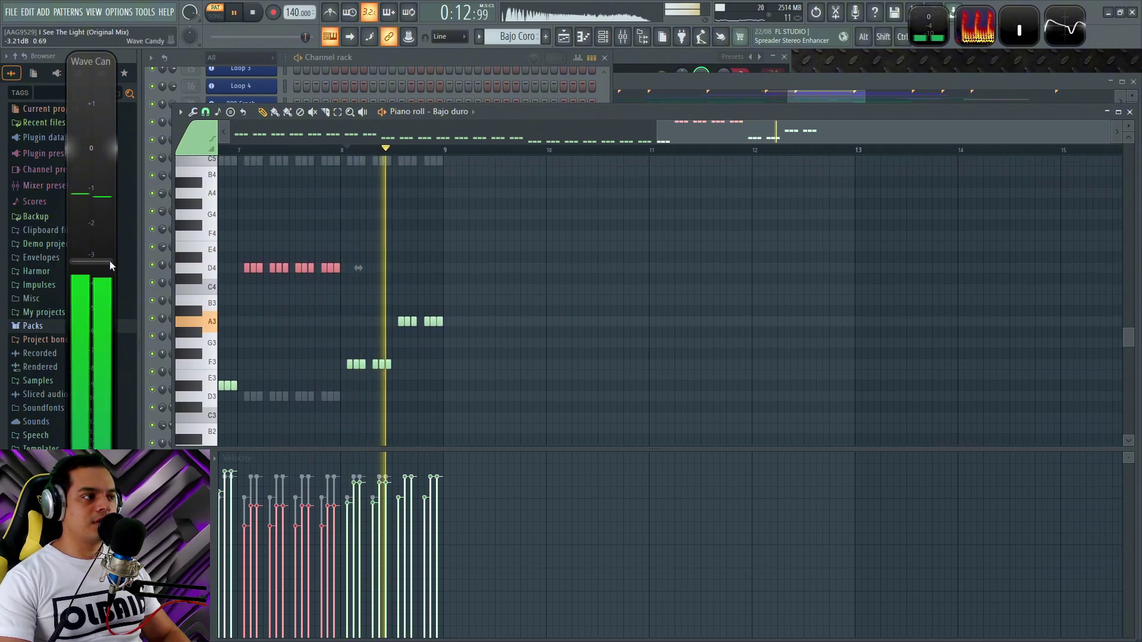
key(space)
ctrl+click(214, 322)
scroll(509, 346, down, 3)
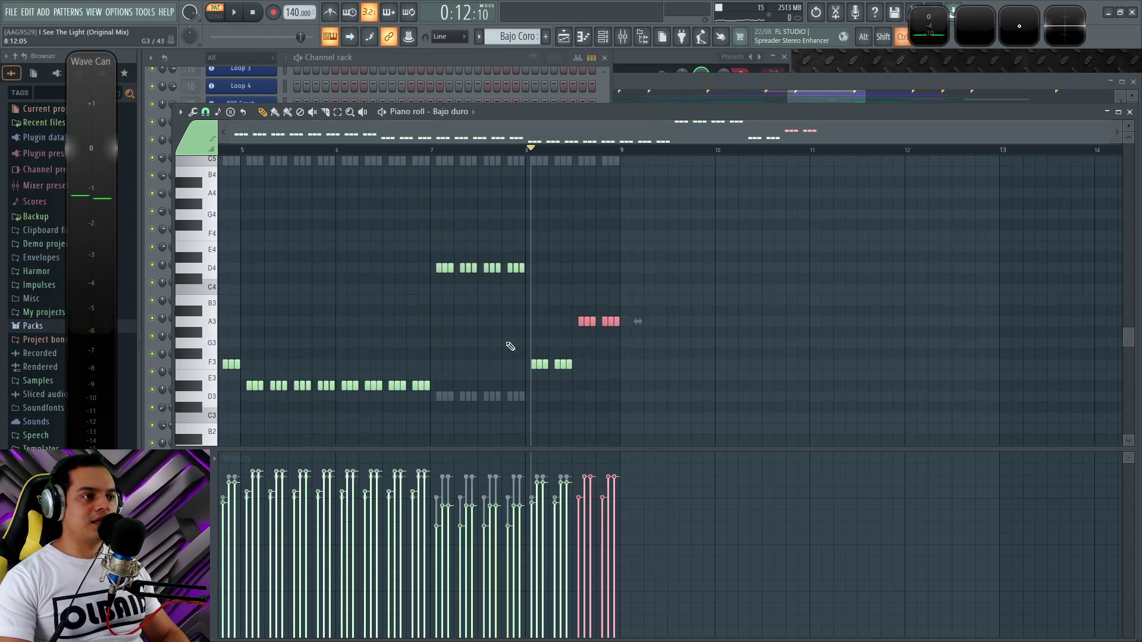
Lower the velocity of the selected A3 notes in small amounts, replaying from bar 8 to compare their peaks with the F3 notes
scroll(985, 339, up, 4)
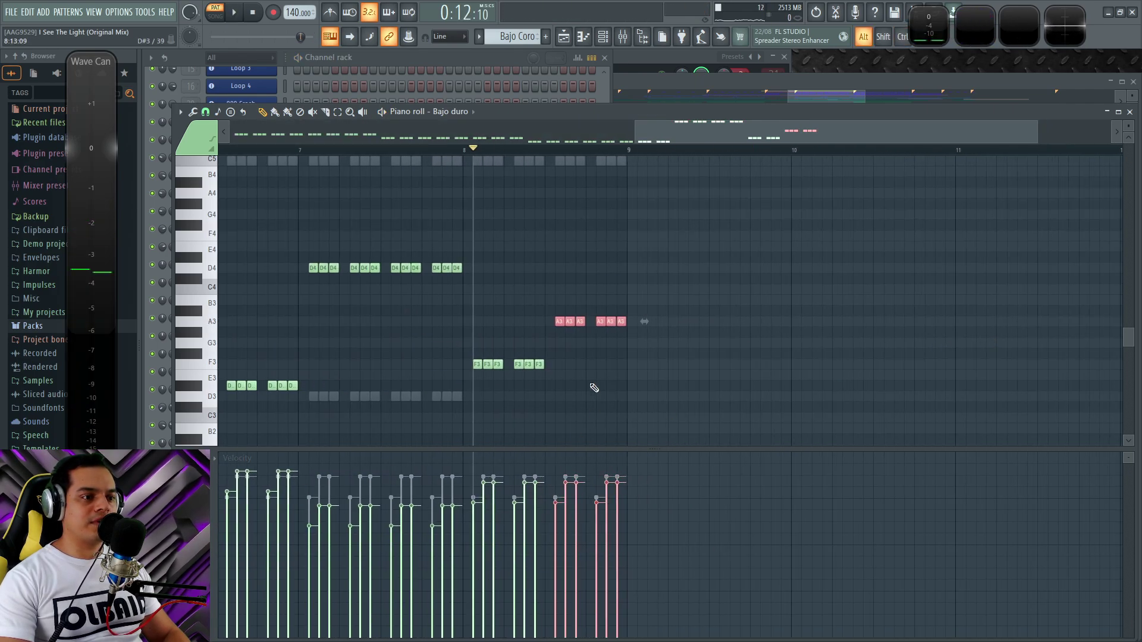
key(space)
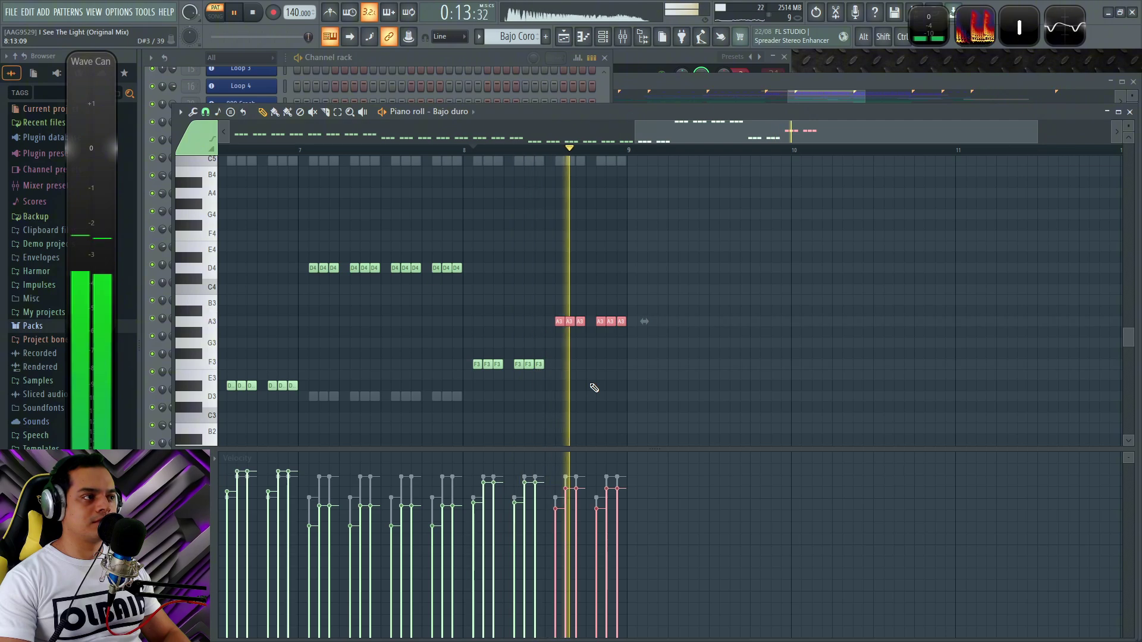
key(space)
key(space)
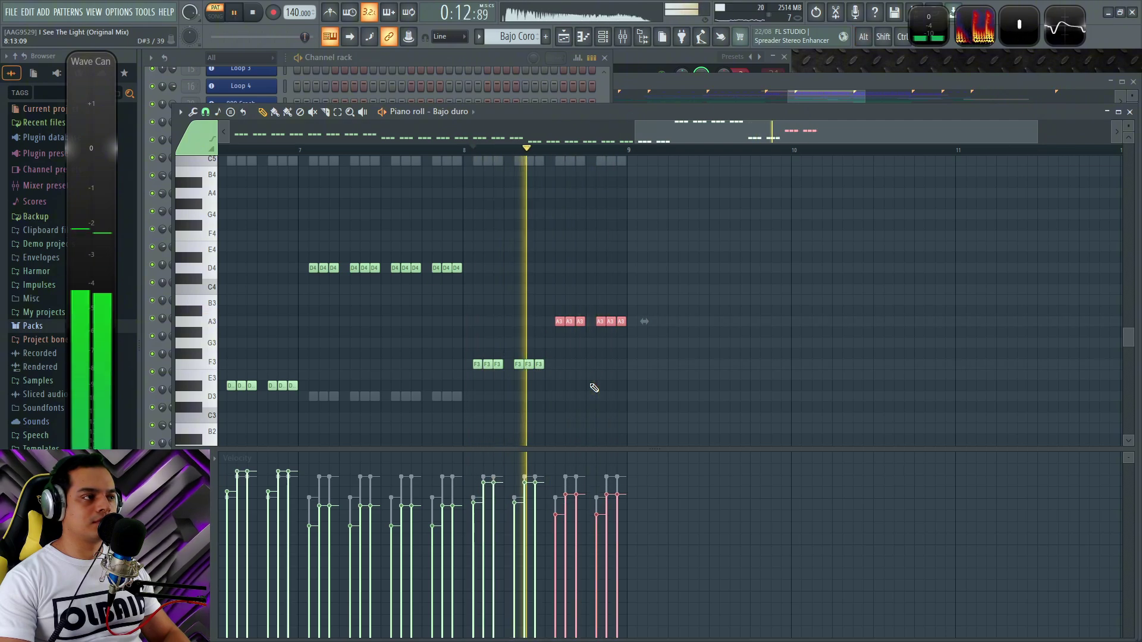
key(space)
key(space)
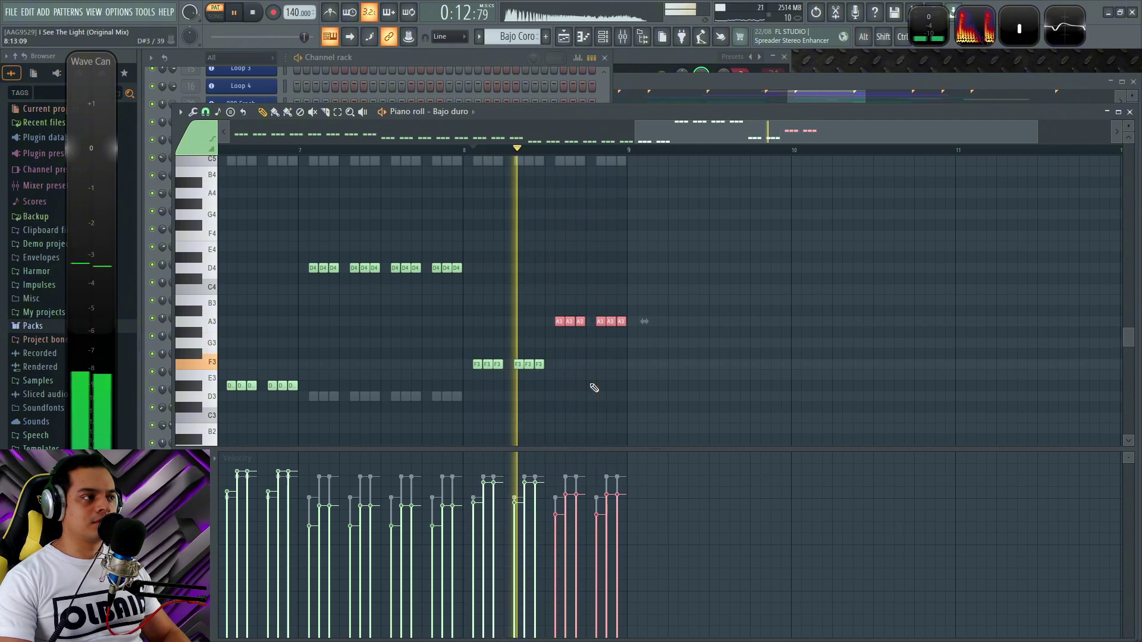
key(space)
Select all the bass notes and play the whole pattern from bar 1 to check the peaks on the Wave Candy meter
scroll(652, 184, down, 4)
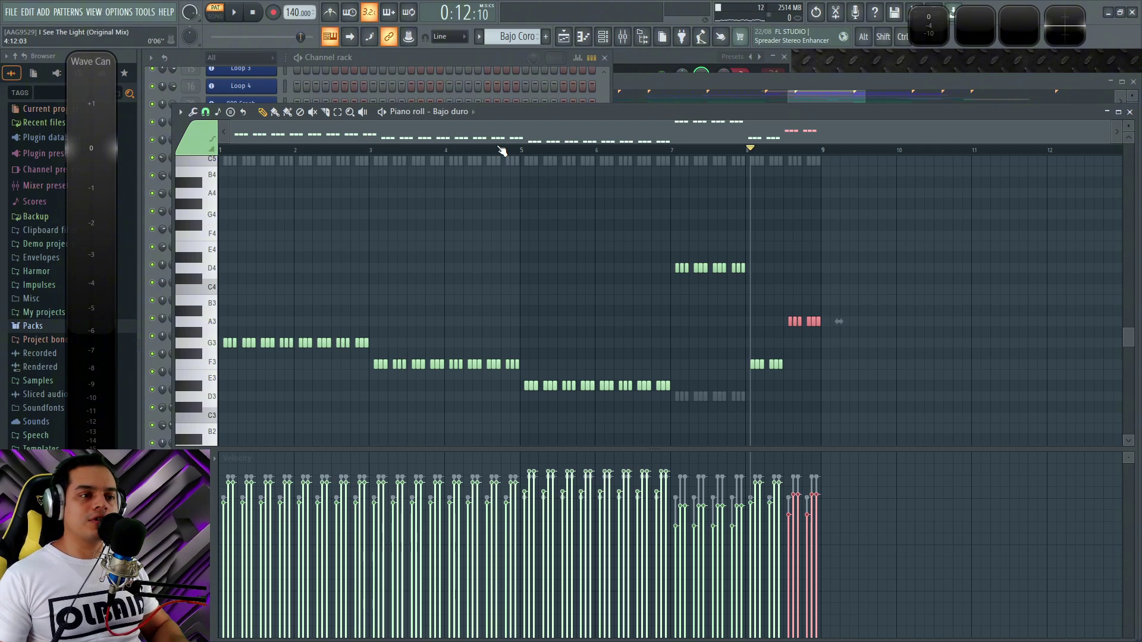
drag(918, 409, 219, 242)
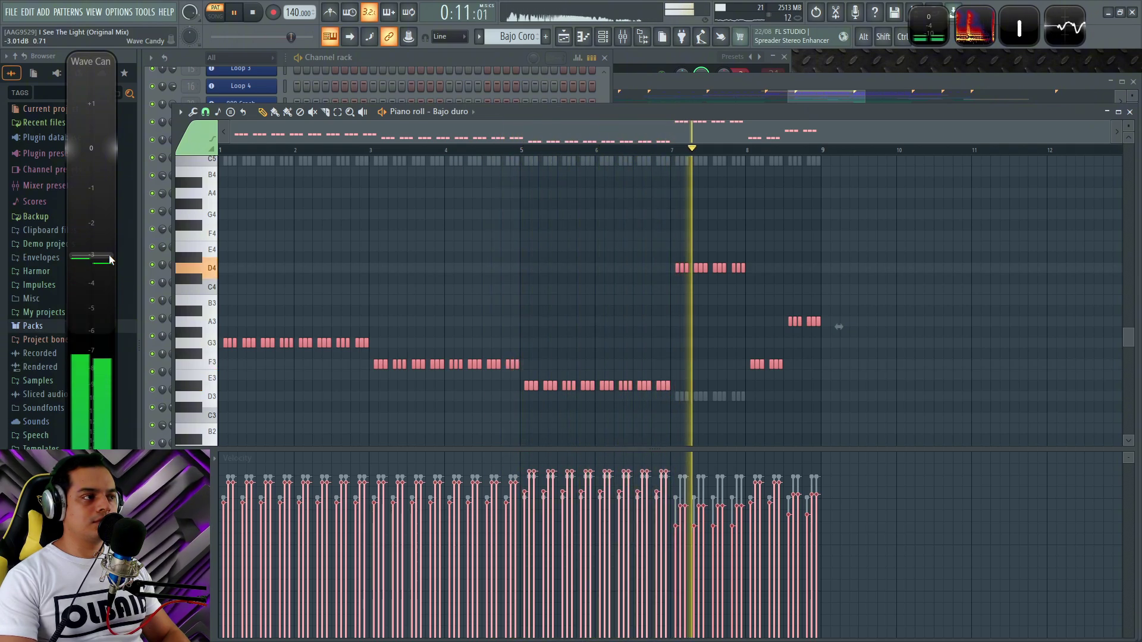
key(space)
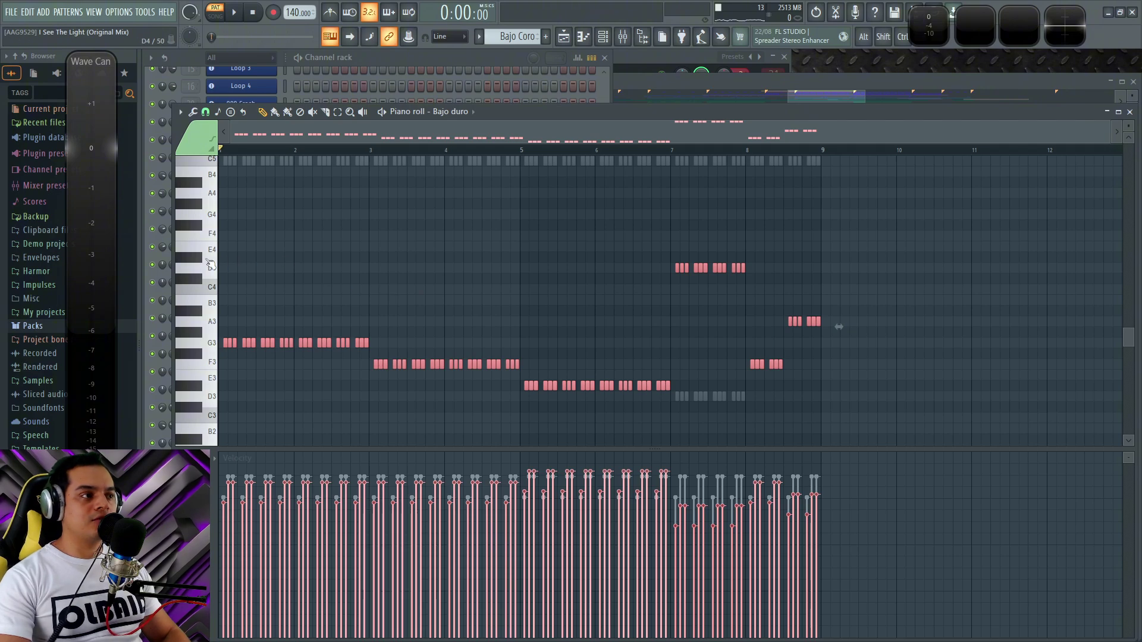
Select only the D4 notes and play the transition from late bar 6 into bar 7 to compare levels
key(ctrl+d)
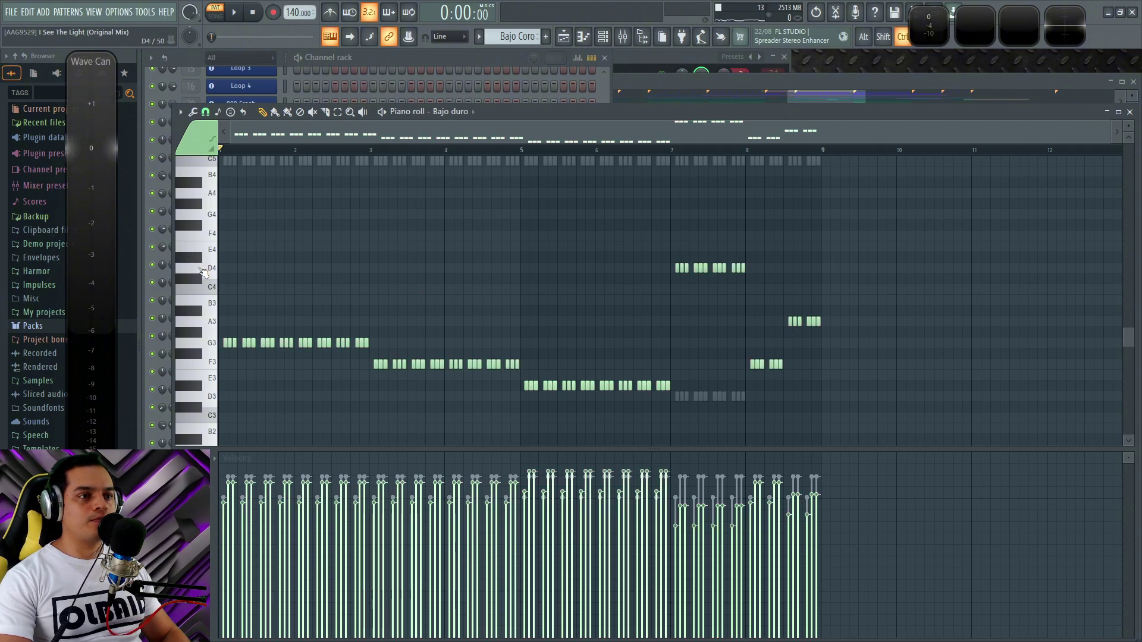
double_click(210, 268)
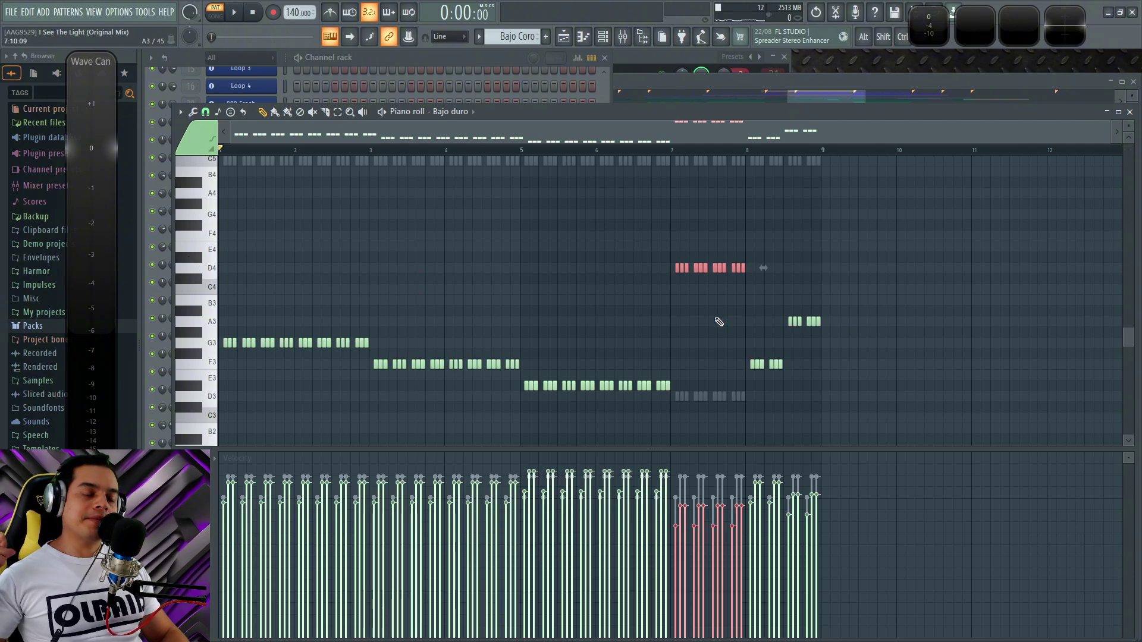
scroll(825, 255, up, 3)
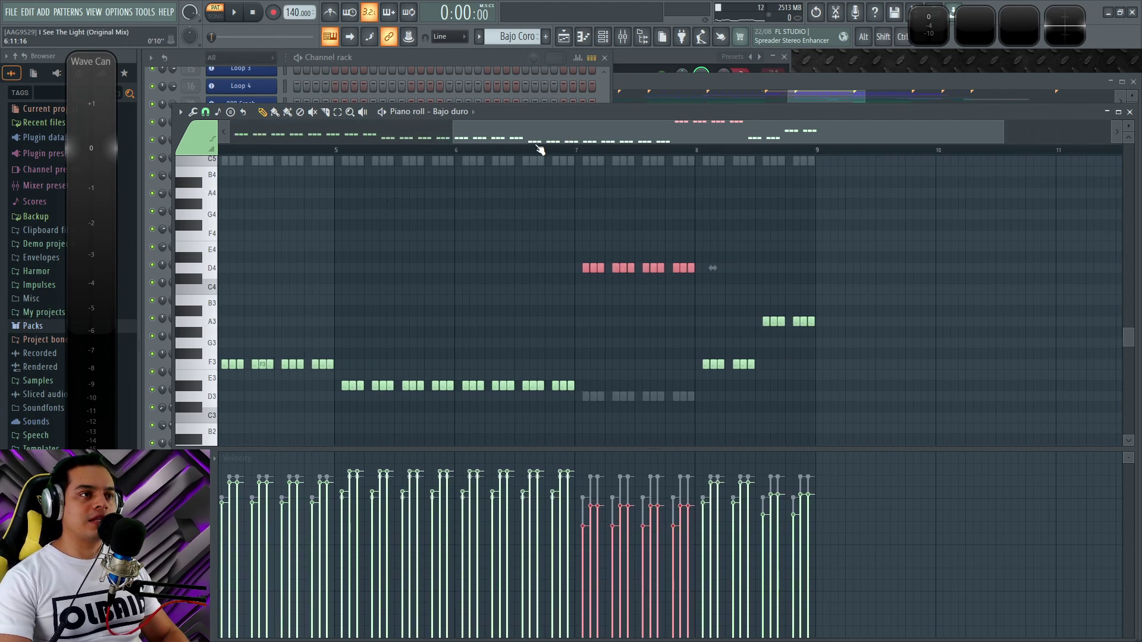
scroll(829, 271, up, 2)
key(space)
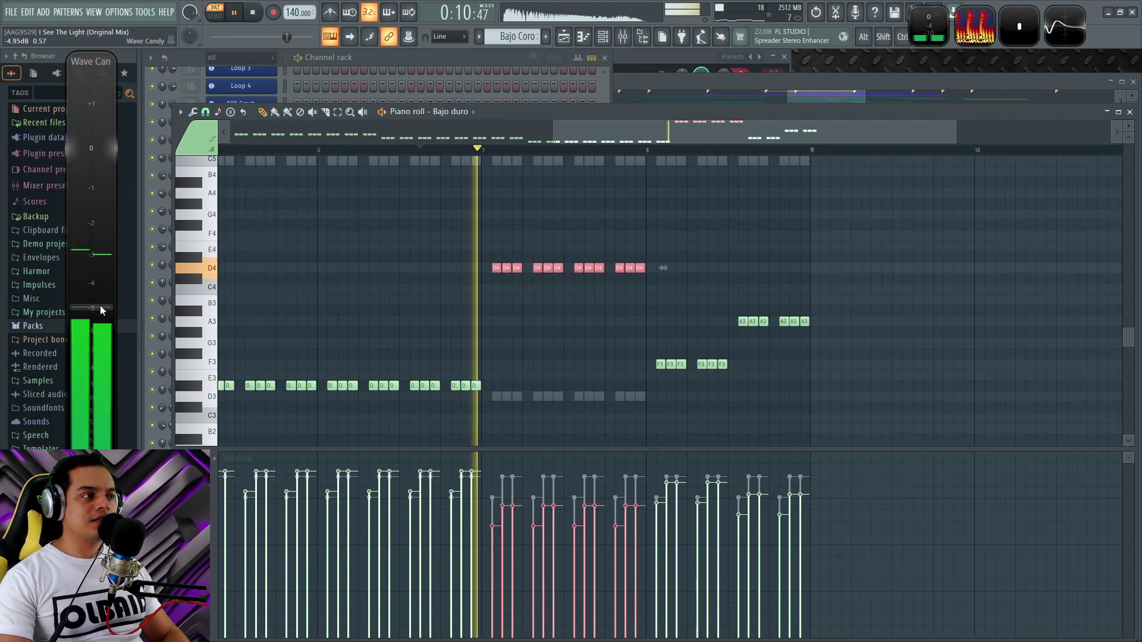
key(space)
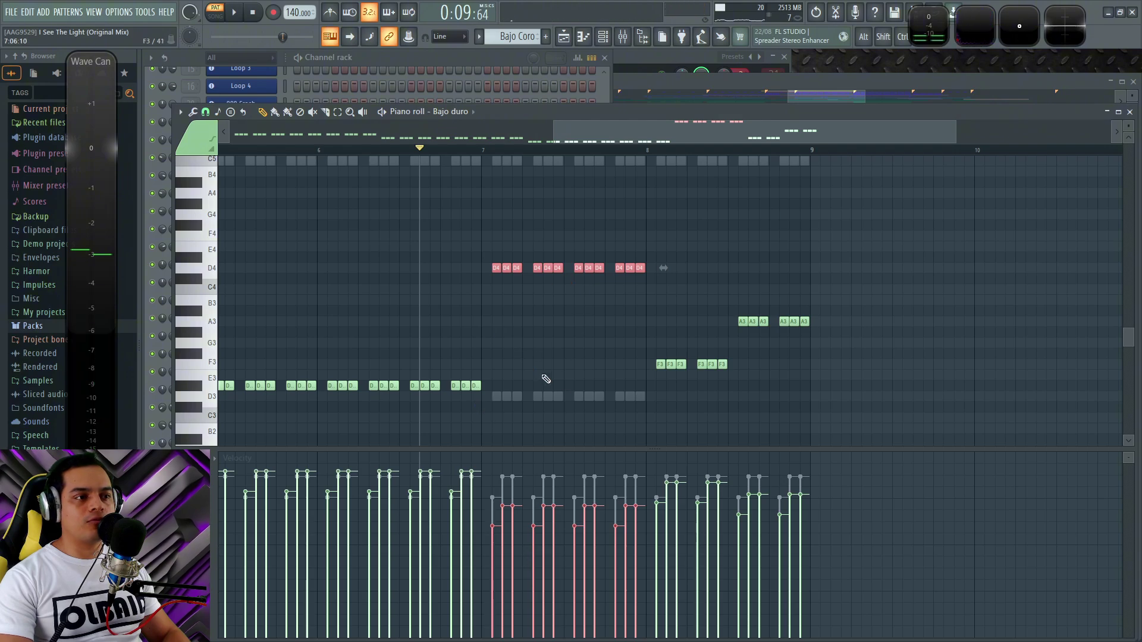
Raise the velocity of the selected D4 notes slightly, fine-tuning it while replaying from late bar 6
key(space)
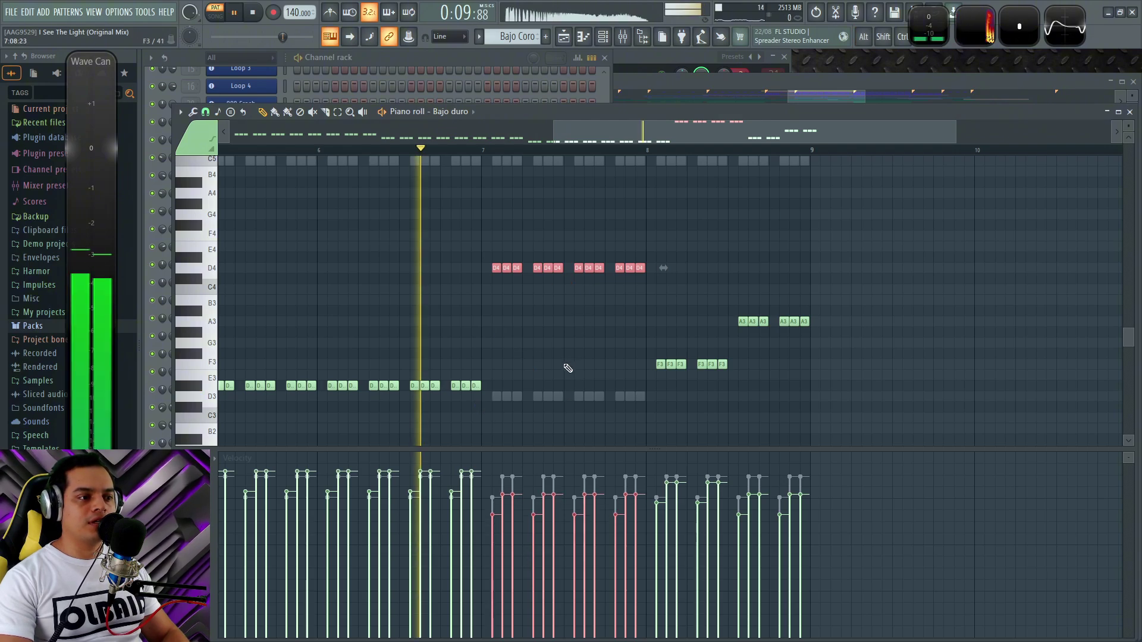
key(space)
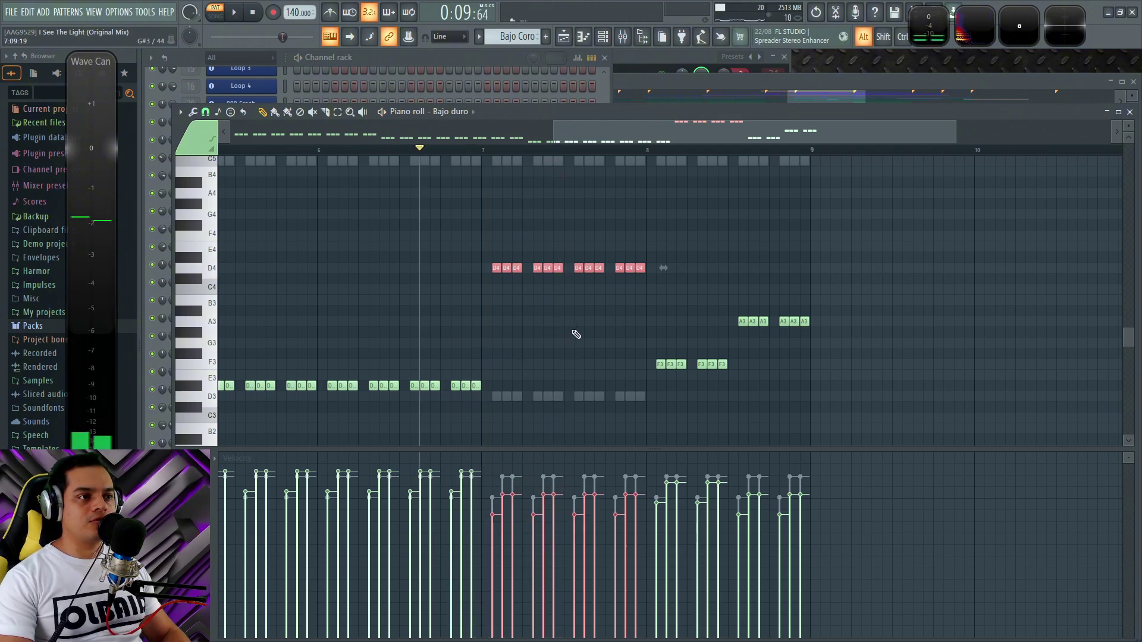
key(space)
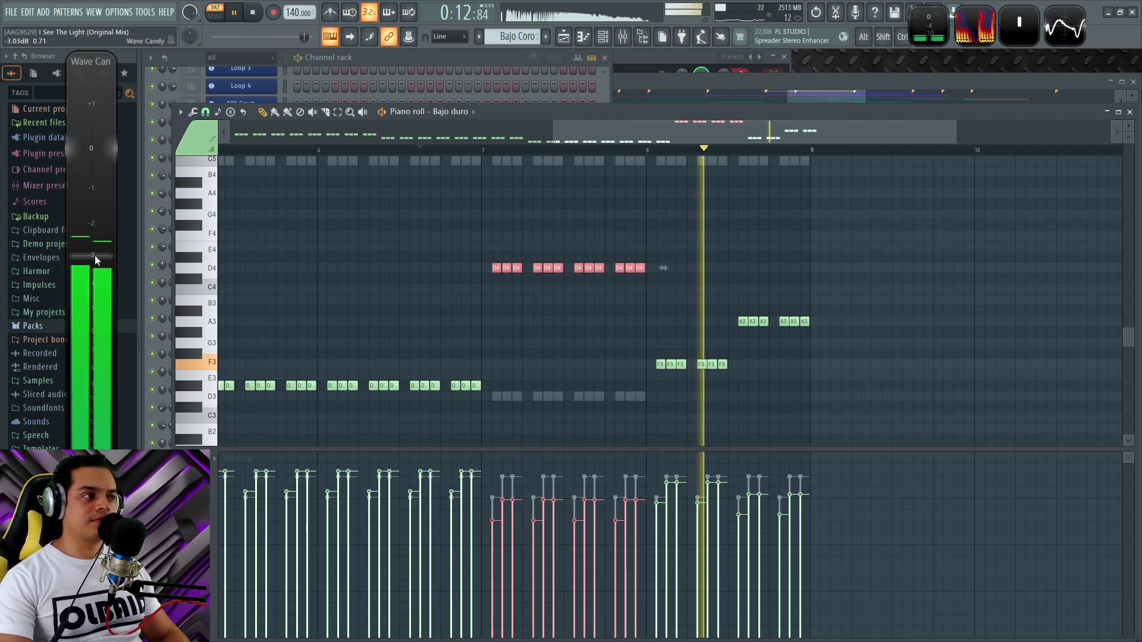
key(space)
Select the Kick channel and make the Kick - Kick pattern from the Playlist the active pattern in the Channel rack
scroll(683, 313, down, 4)
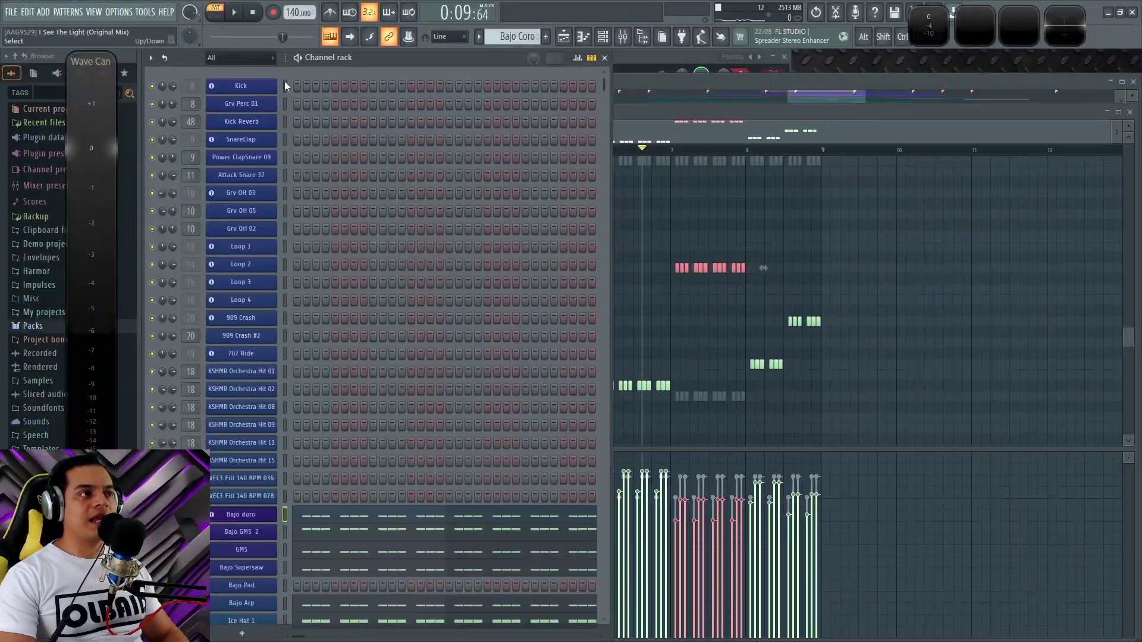
click(285, 86)
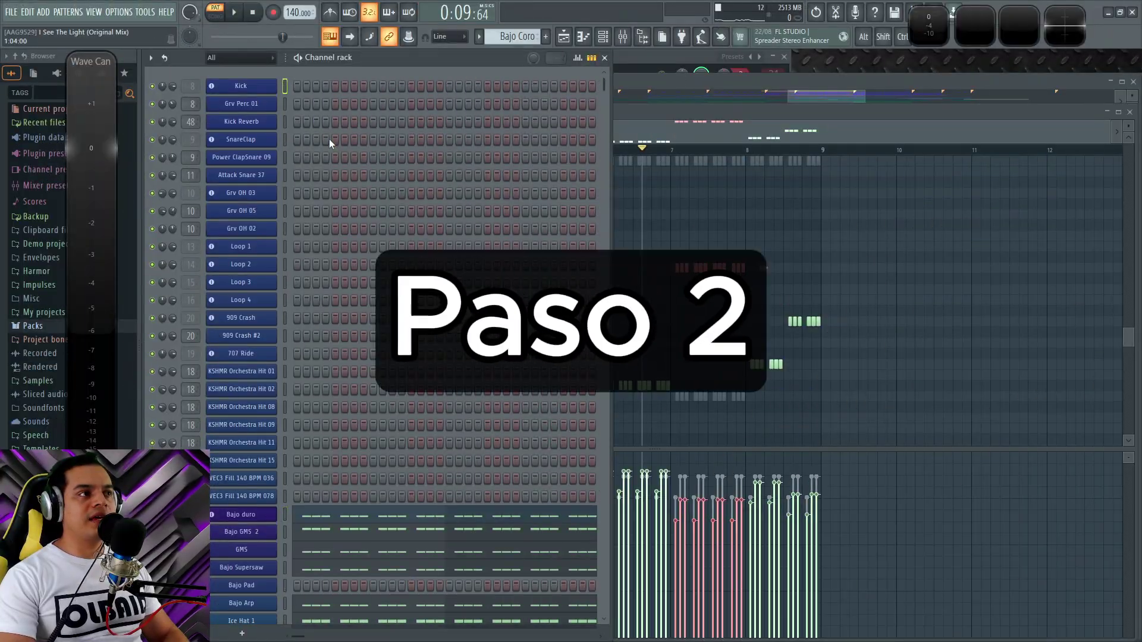
click(640, 84)
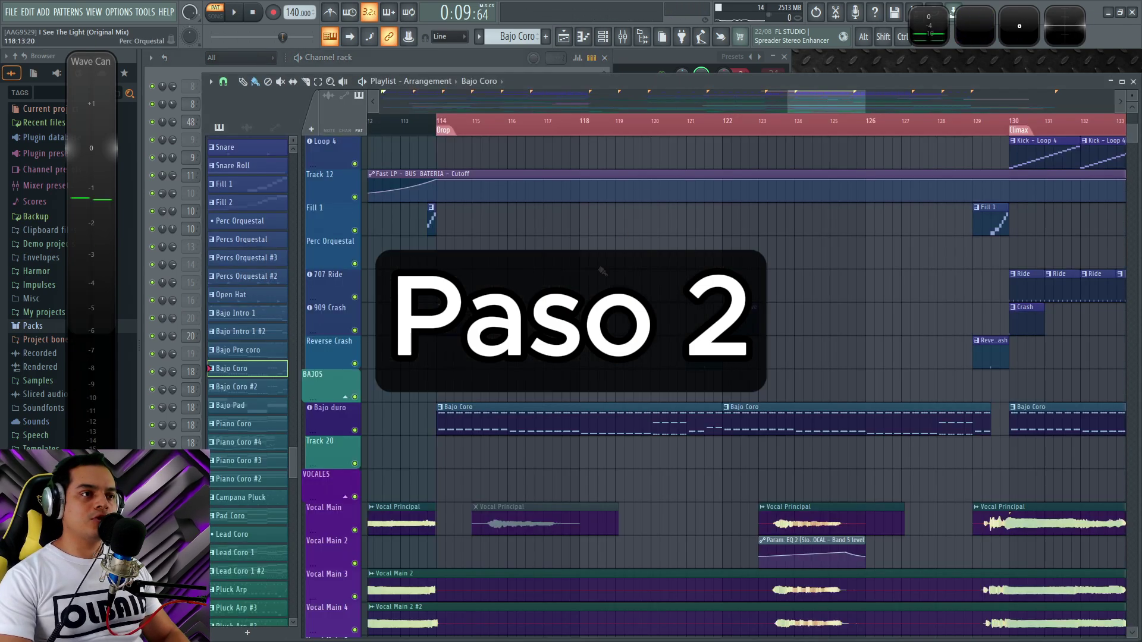
scroll(595, 279, up, 5)
click(453, 276)
click(409, 57)
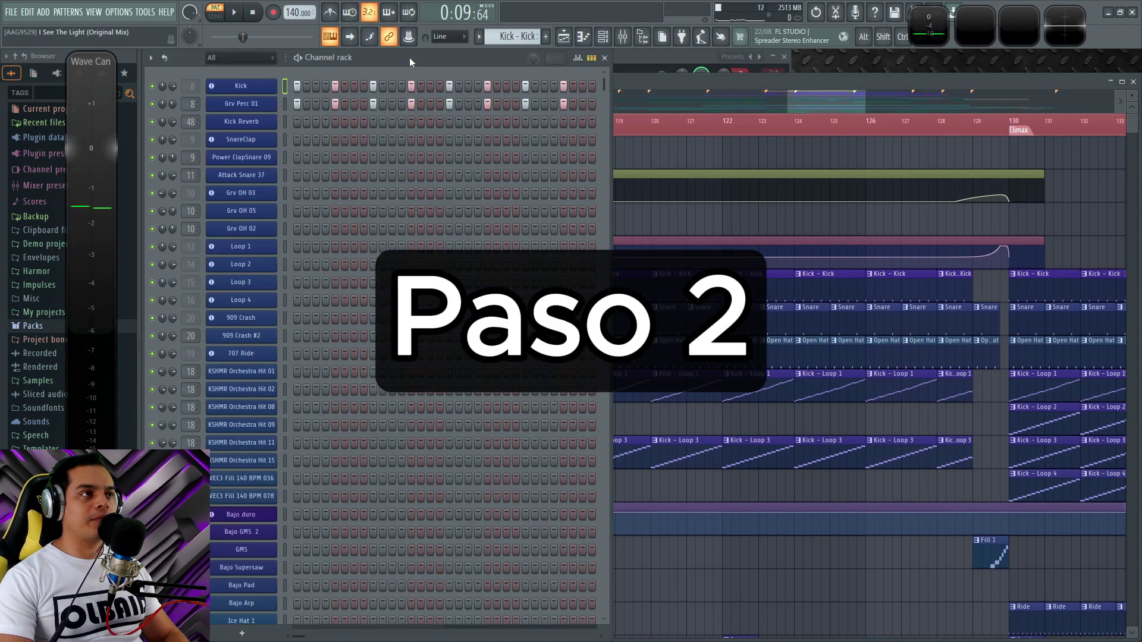
Play the Kick - Kick pattern, check its peak level on Wave Candy and in the Mixer, and return to the Playlist
key(space)
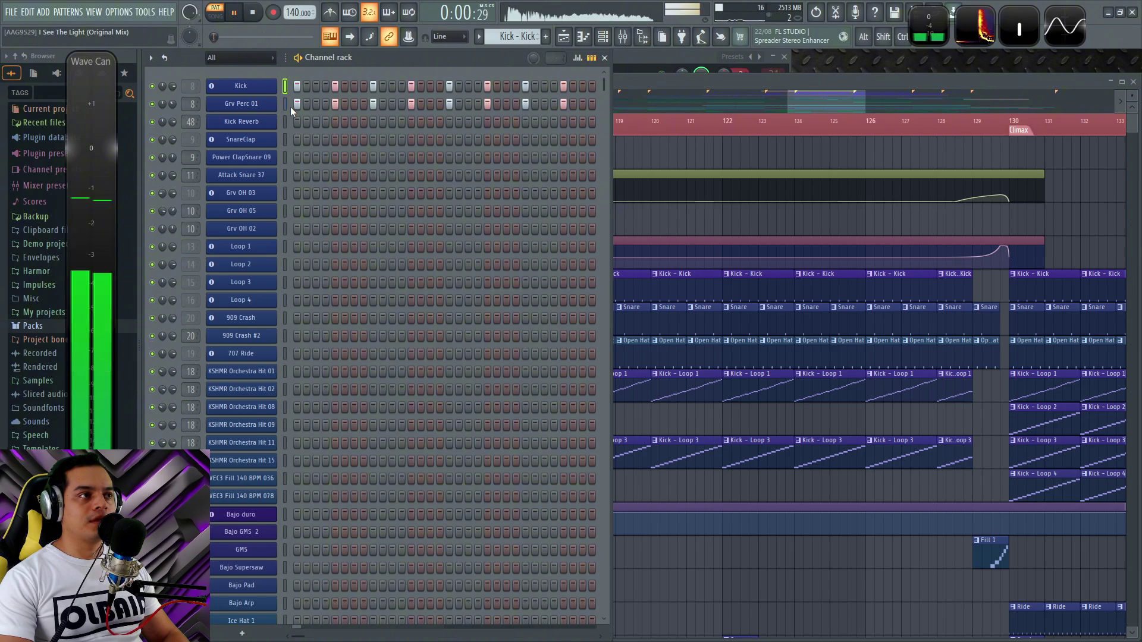
key(F9)
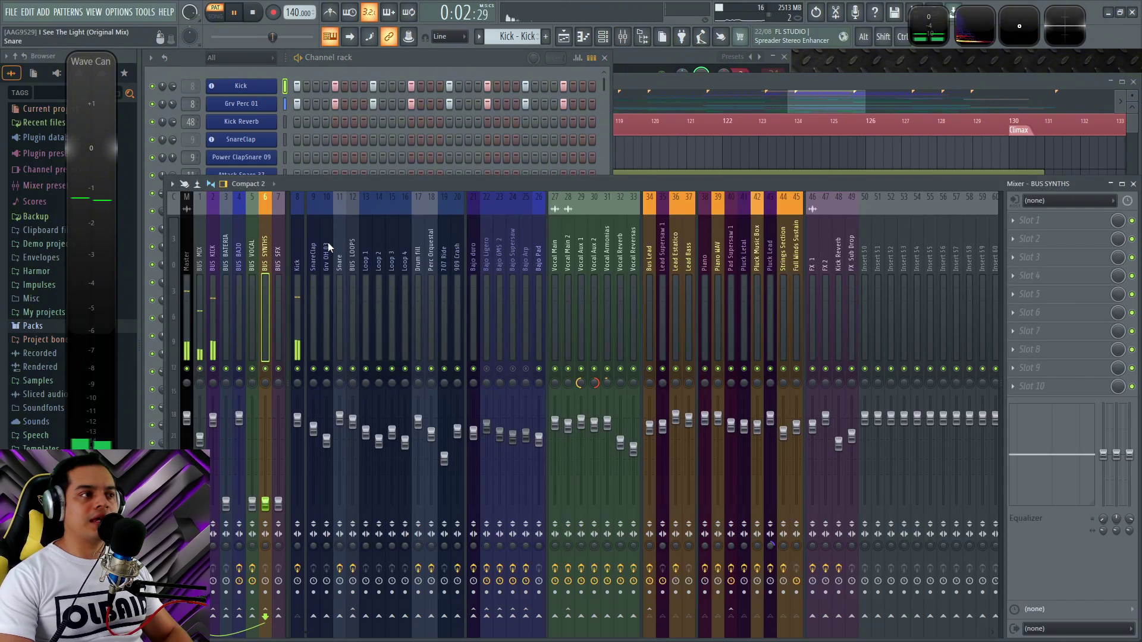
key(space)
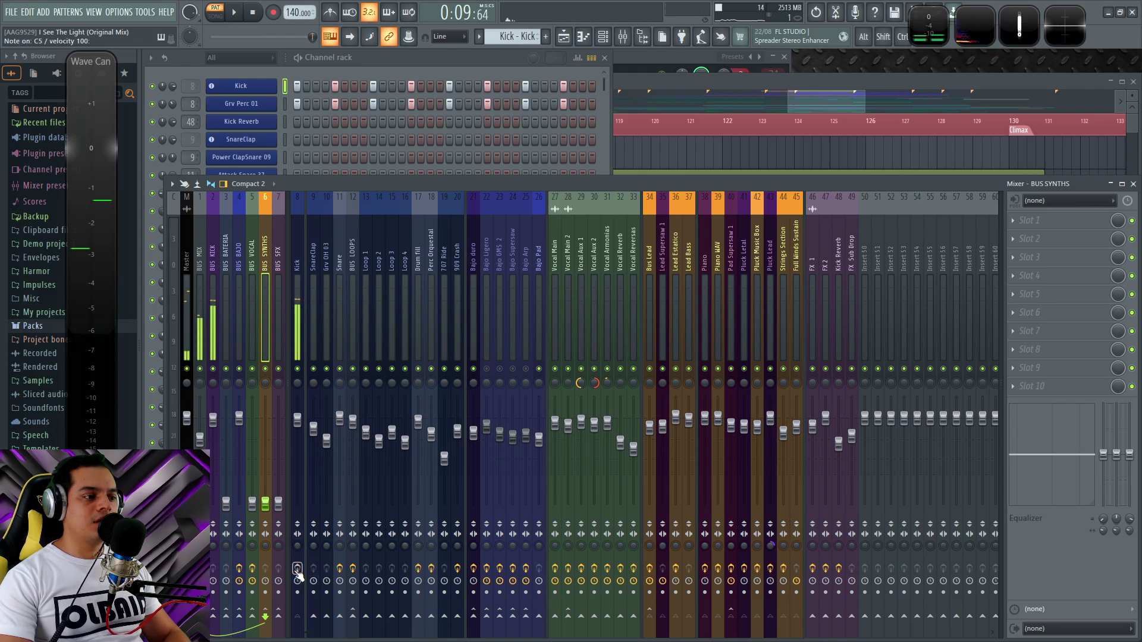
click(412, 64)
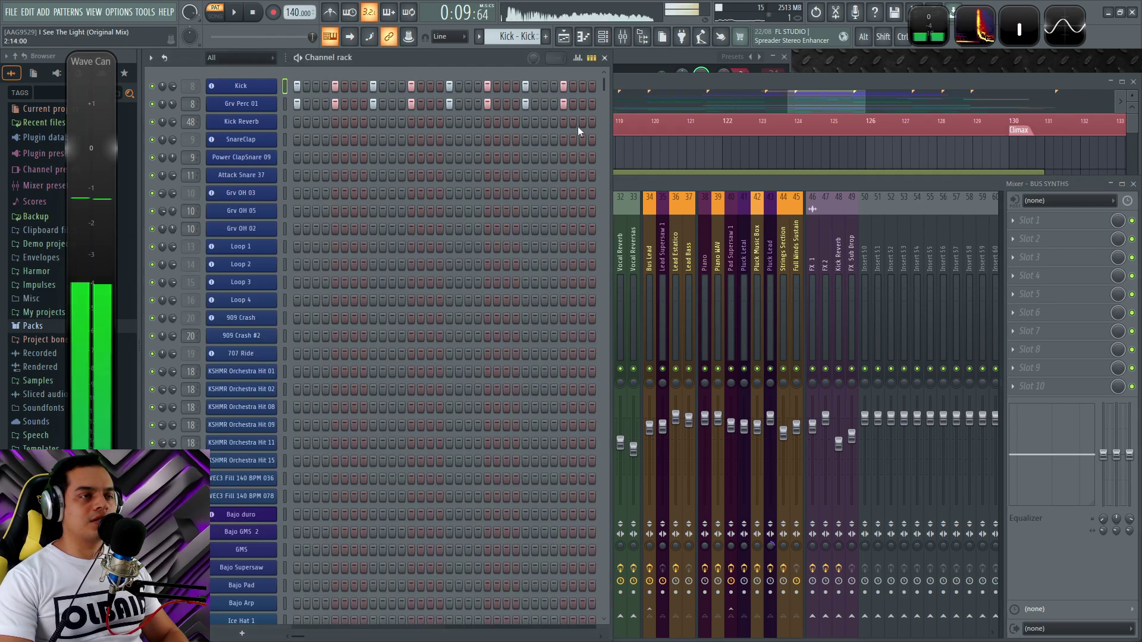
click(643, 79)
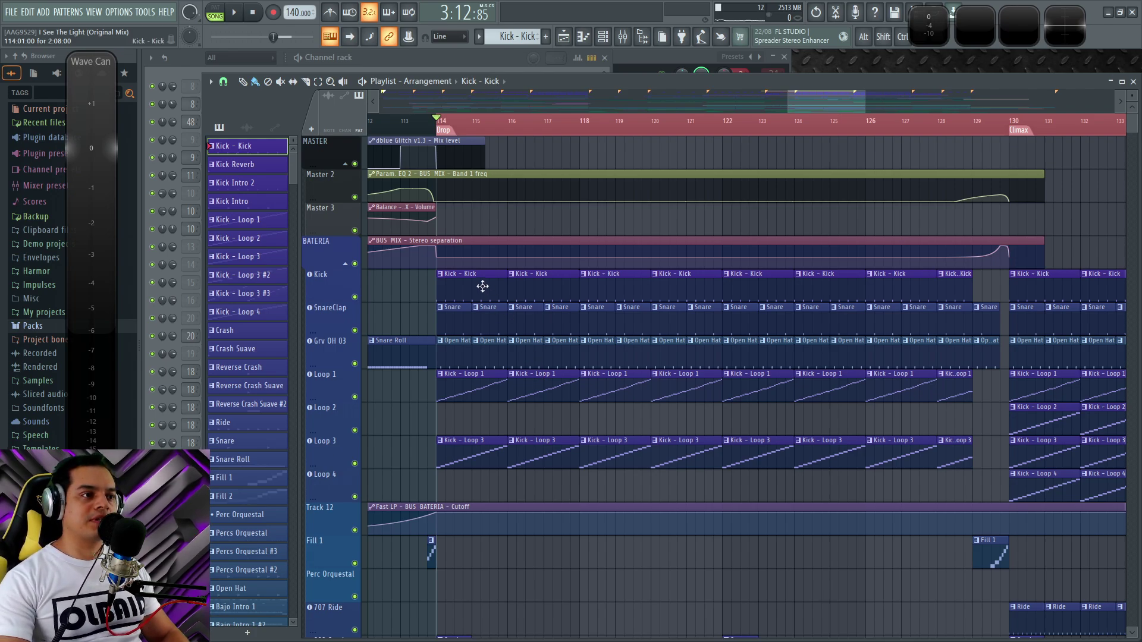
Play the drop from bar 114, look over the Kick channel in the Channel rack, and bring up the Mixer
key(space)
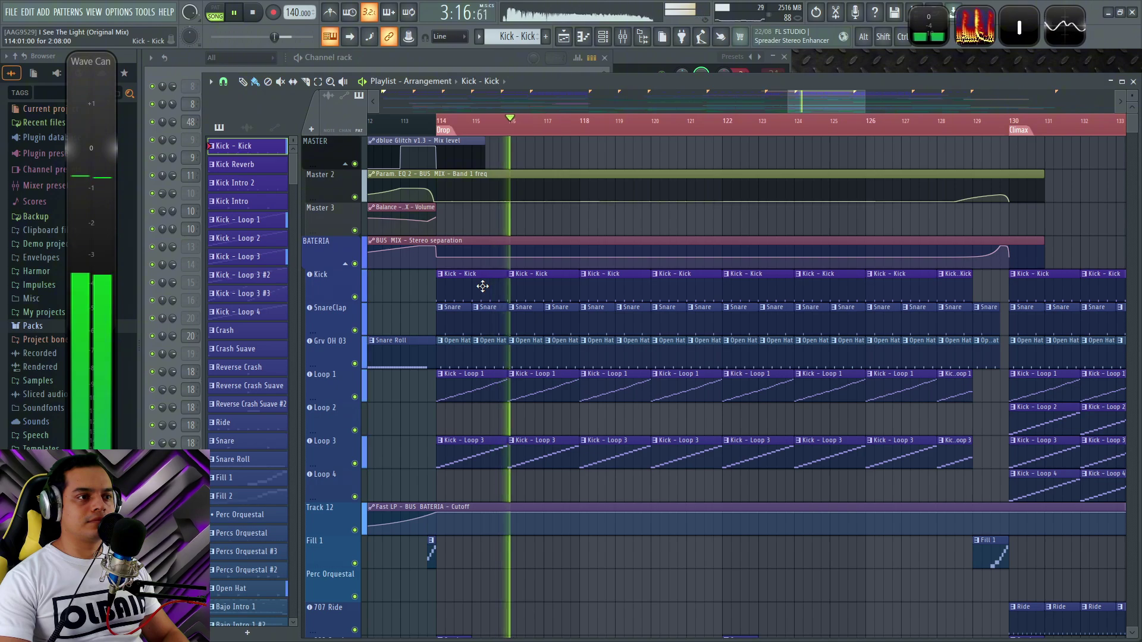
key(space)
click(468, 59)
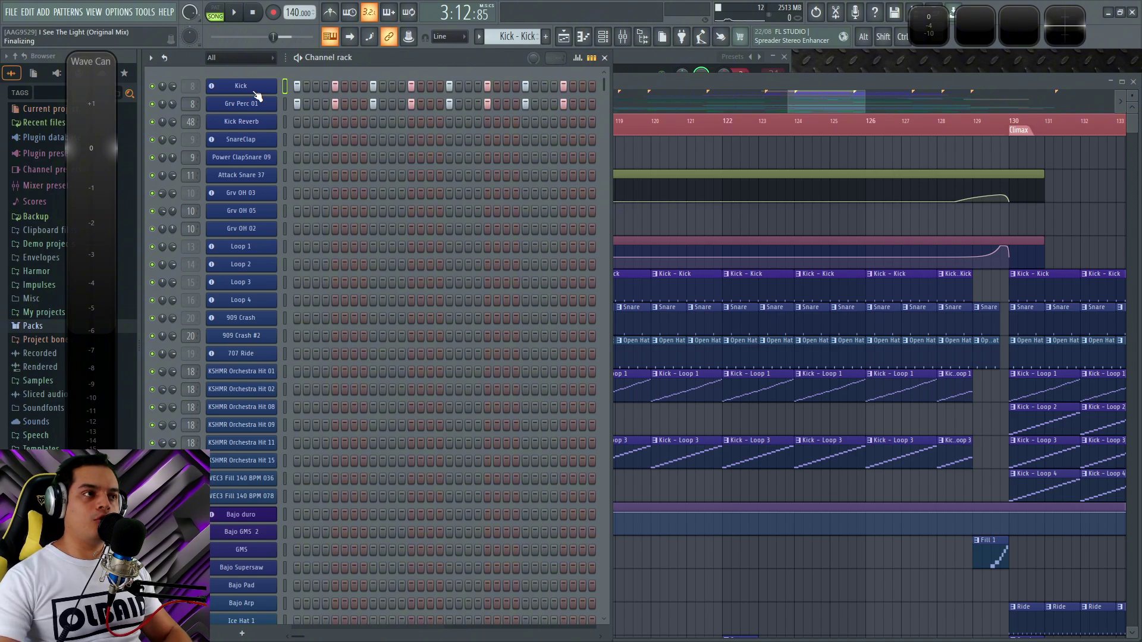
click(629, 81)
key(F9)
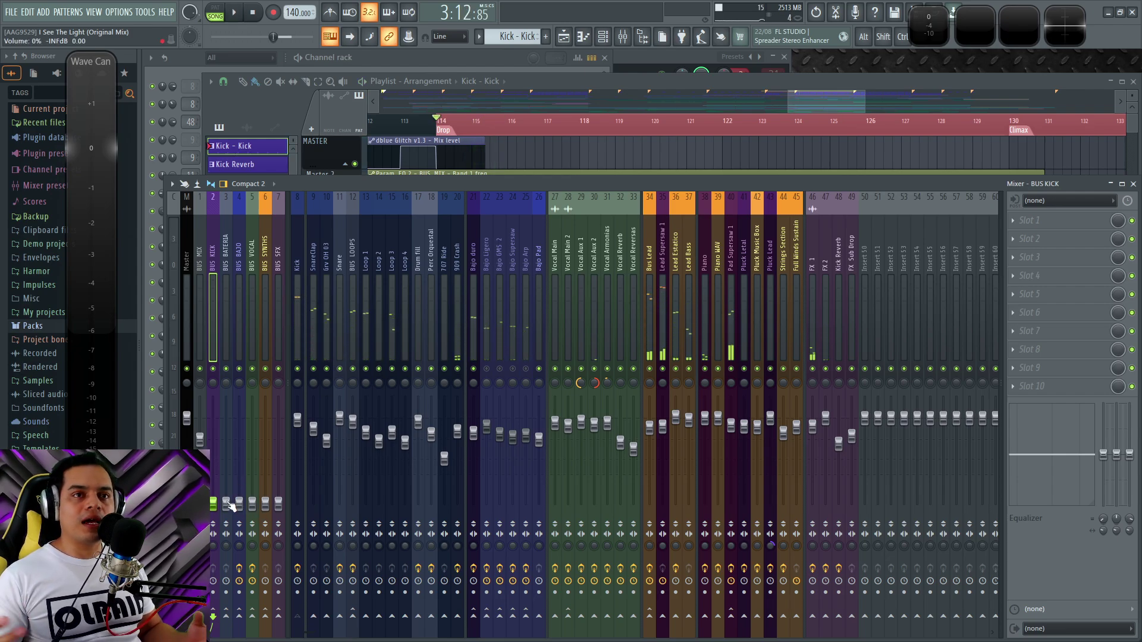
Raise the BUS KICK fader from silence and adjust it while playing the drop, comparing it with BUS BAJO
drag(213, 503, 213, 446)
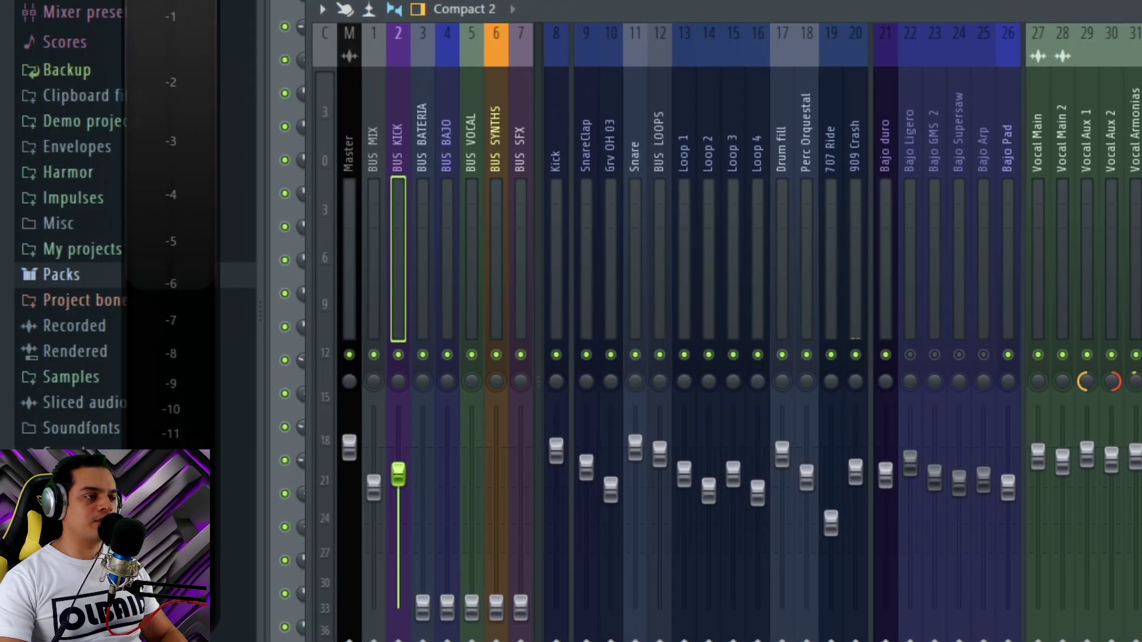
key(space)
drag(399, 474, 398, 463)
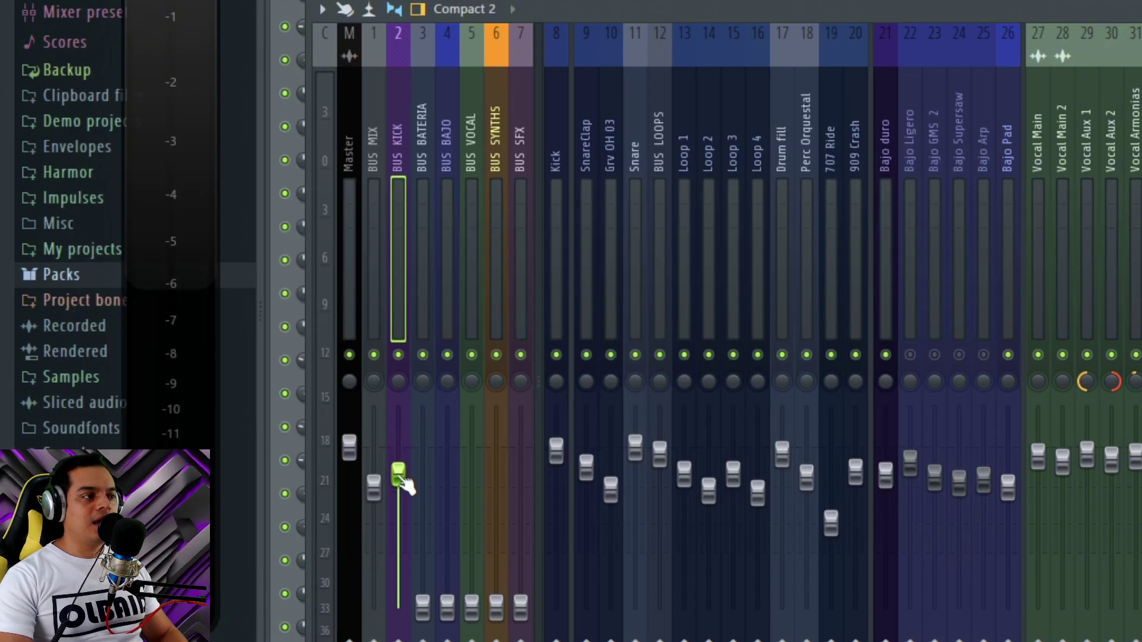
mouse_move(407, 483)
mouse_down()
mouse_move(407, 470)
mouse_move(405, 490)
mouse_up()
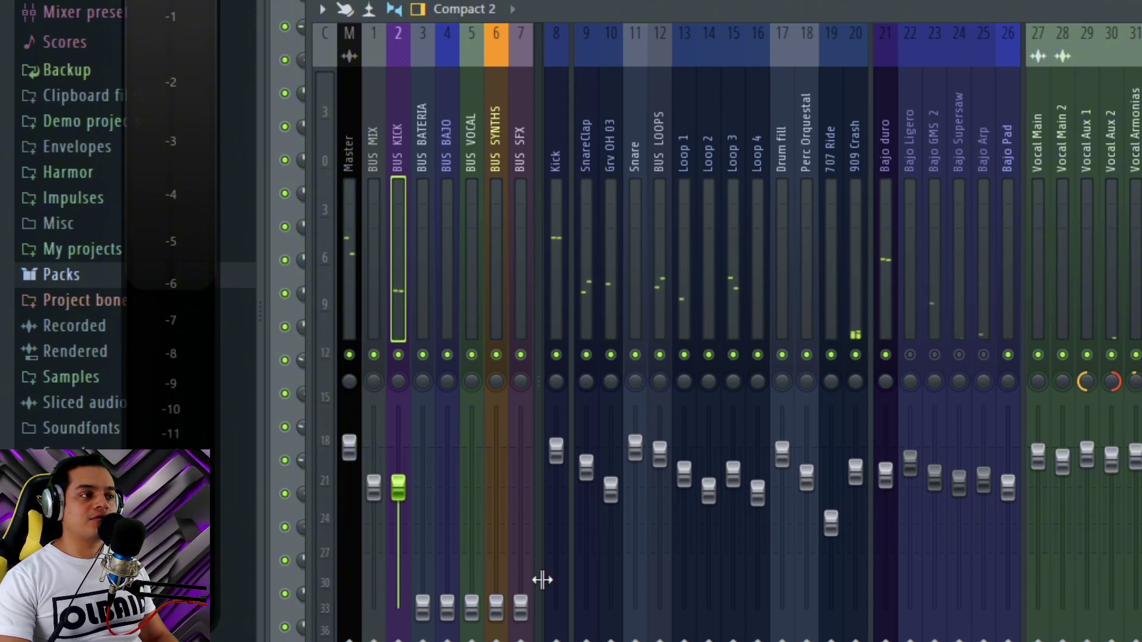
click(447, 607)
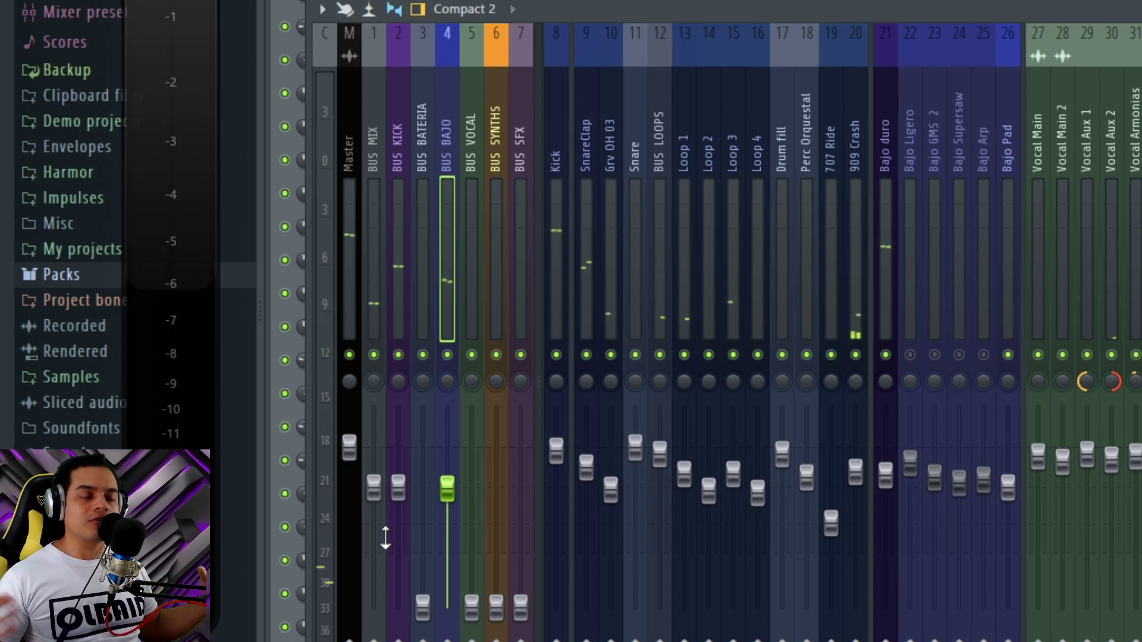
Fine-tune the BUS KICK fader while playing the drop until the kick peaks at about -6 dB
click(402, 493)
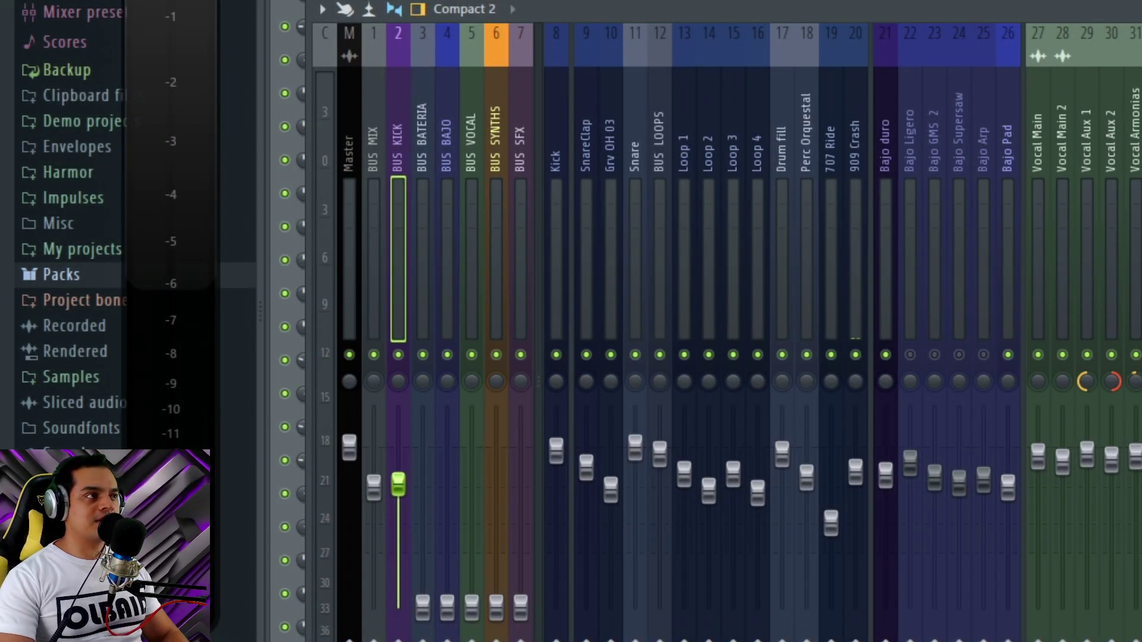
key(space)
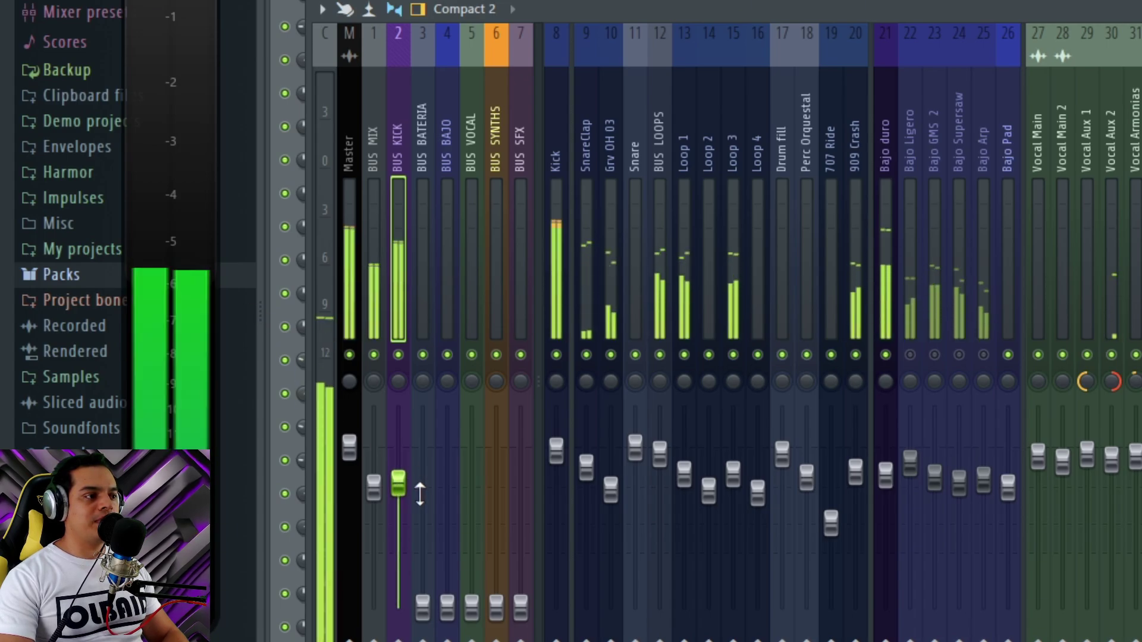
drag(401, 490, 402, 495)
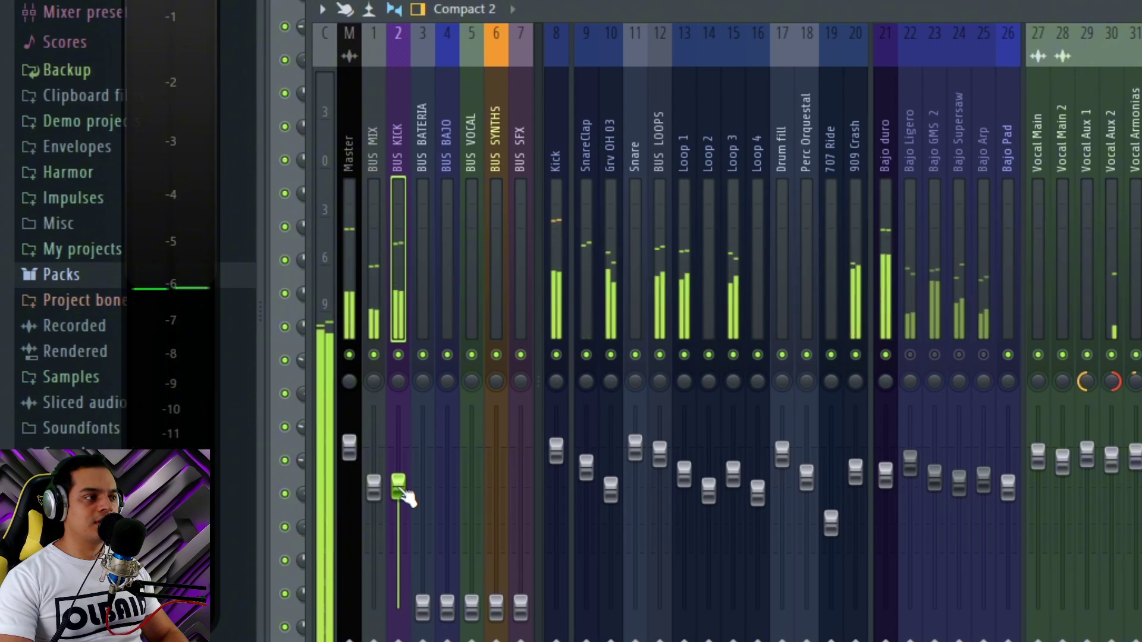
key(space)
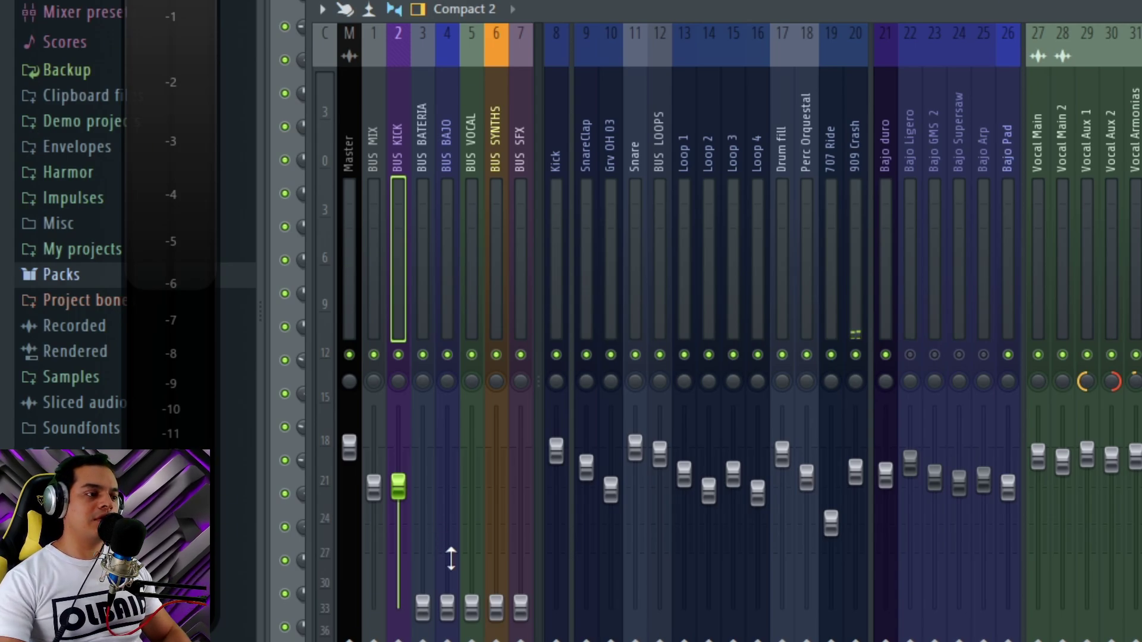
Raise the BUS BAJO fader from silence and balance it against the kick while playing the drop
drag(457, 608, 456, 464)
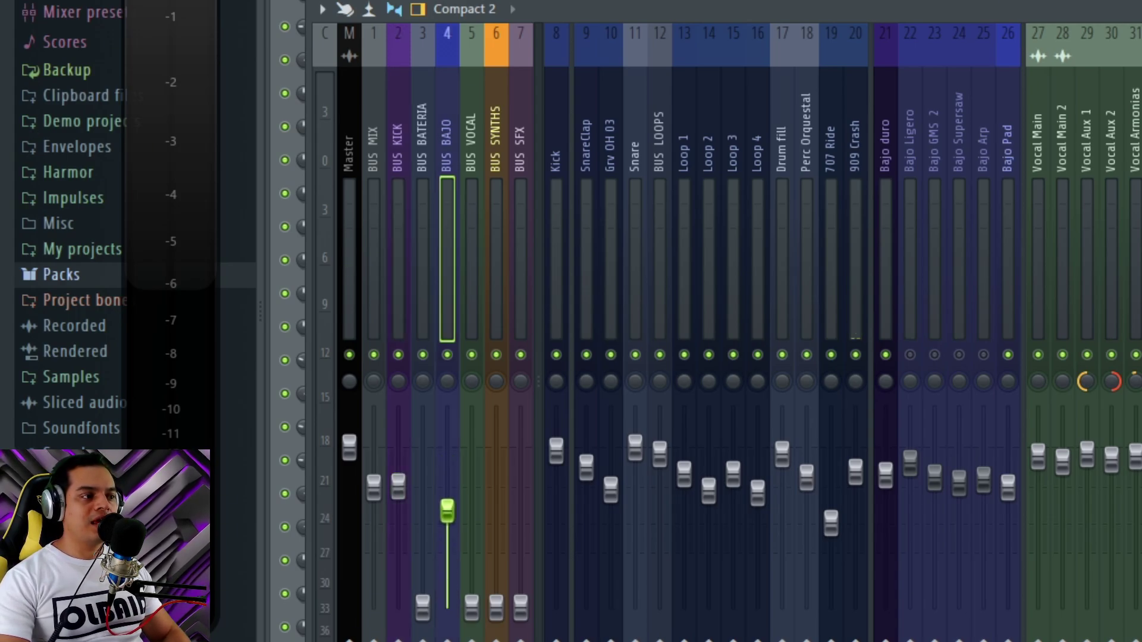
key(space)
drag(445, 605, 450, 504)
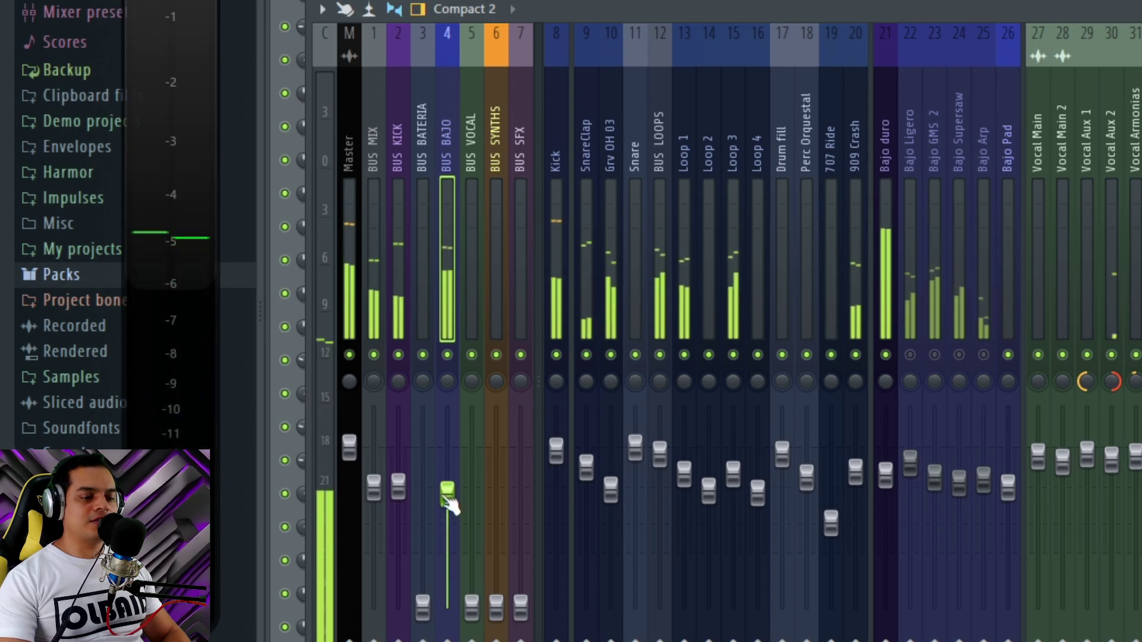
key(space)
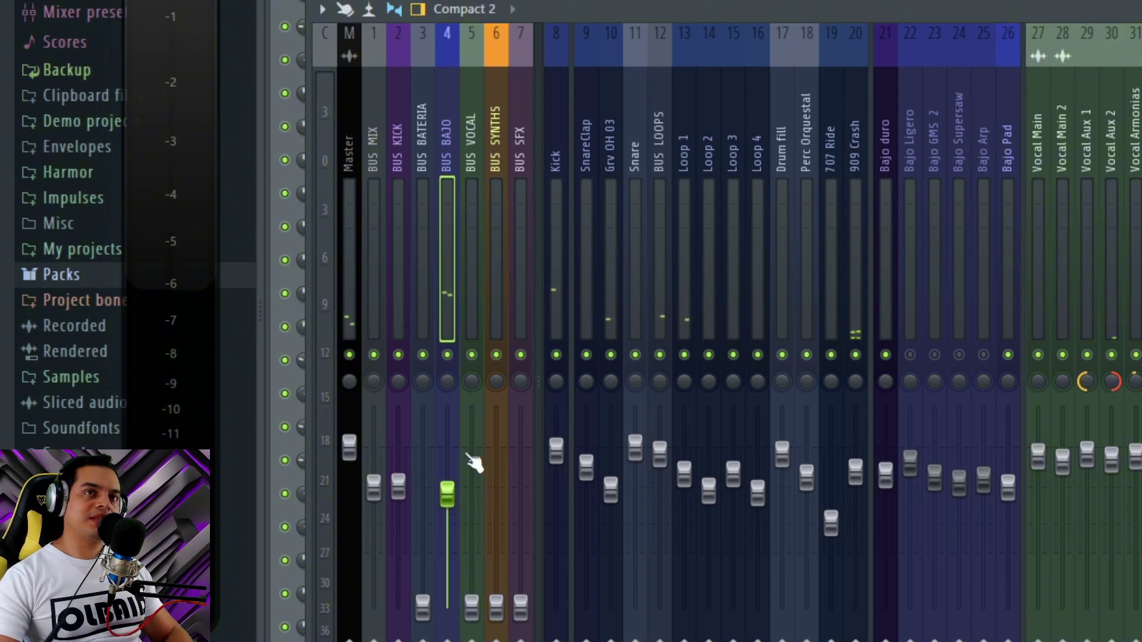
key(space)
key(space)
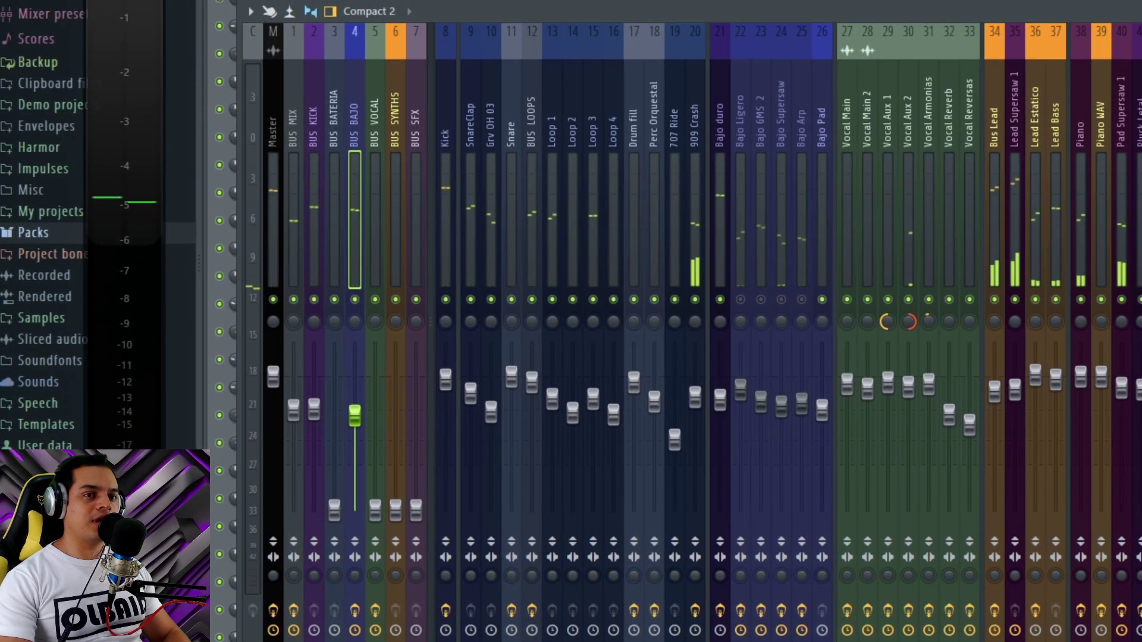
With BUS BAJO muted and the BUS KICK high shelf cut to -18 dB, play the drop to check the kick's low-end level
key(space)
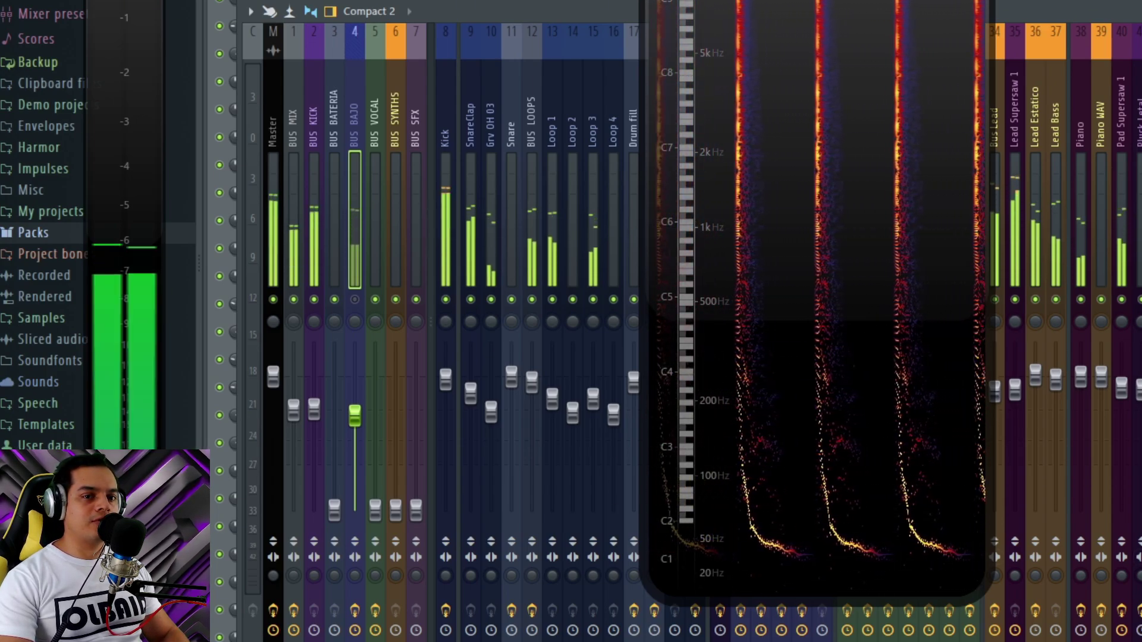
key(space)
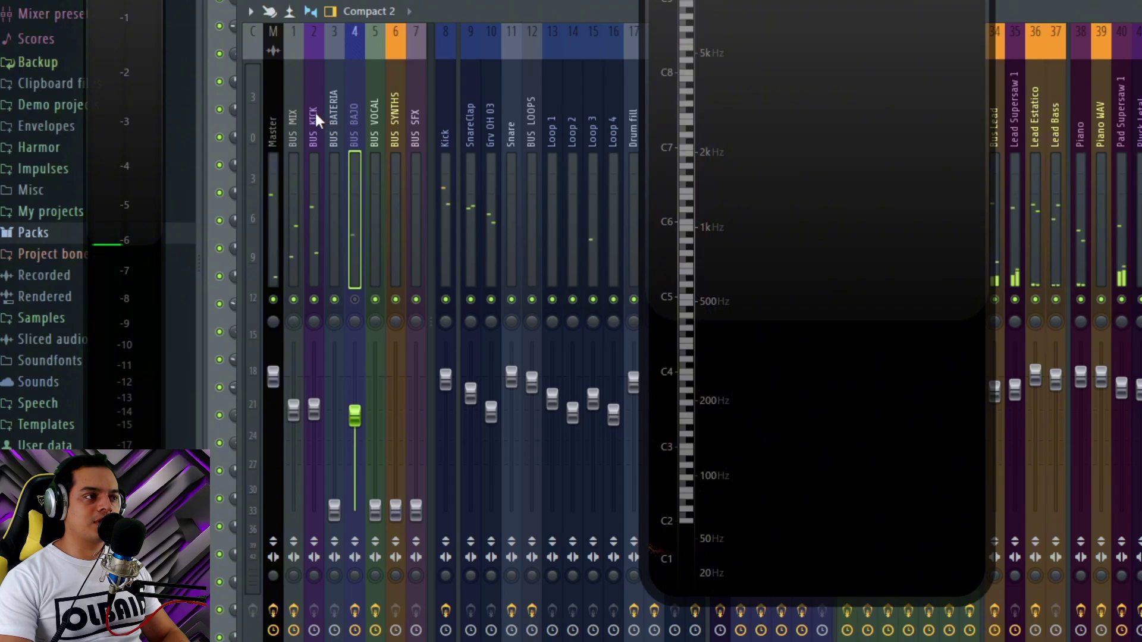
click(315, 111)
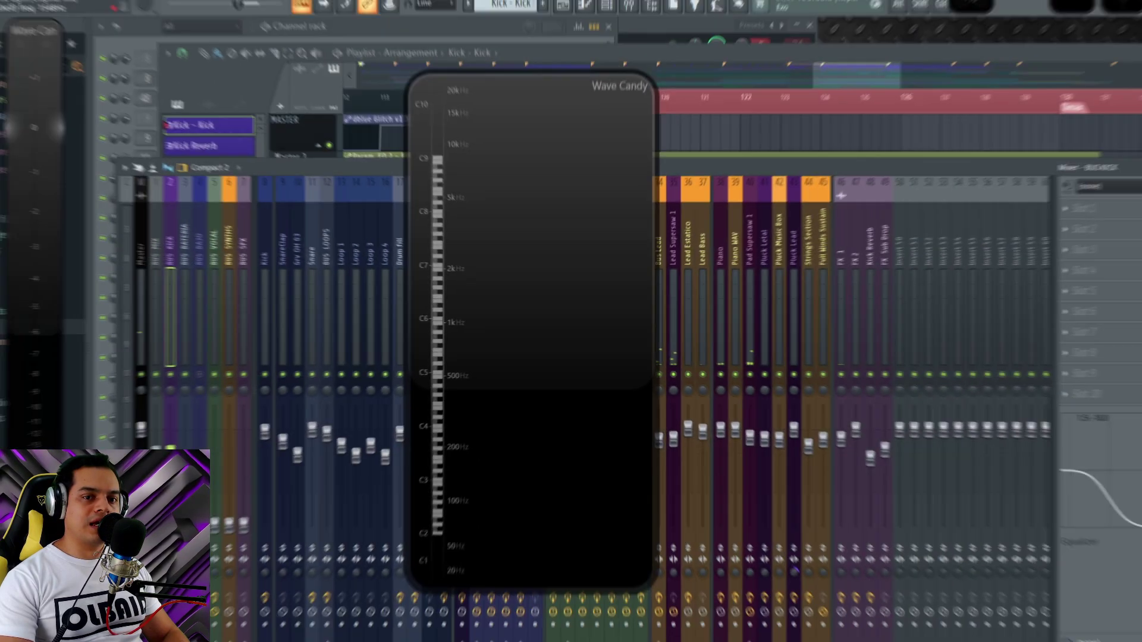
key(space)
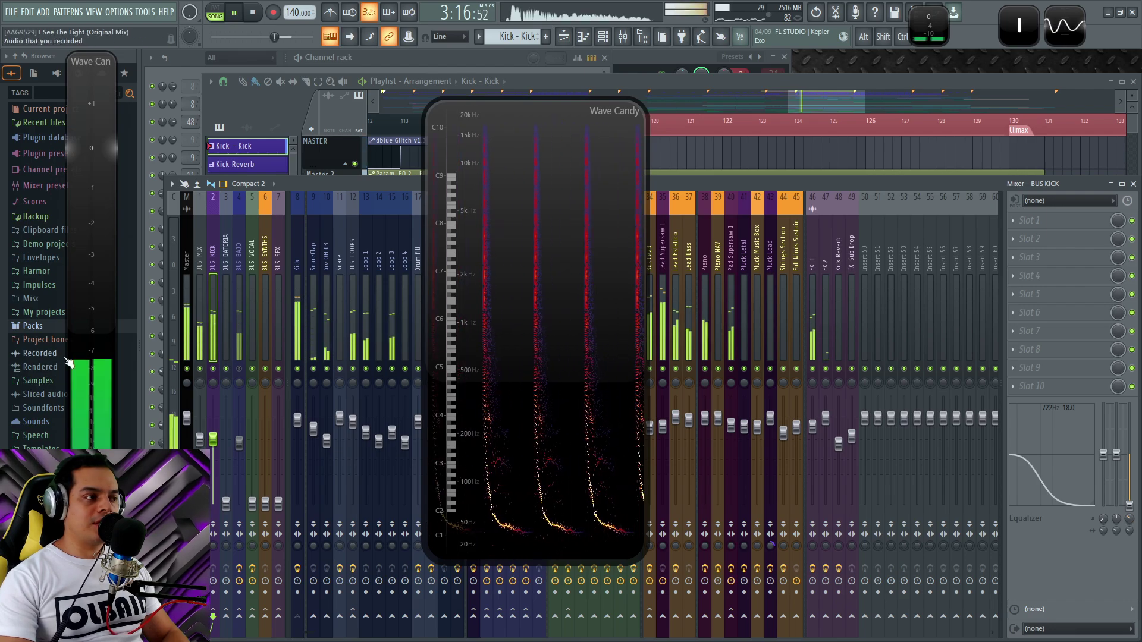
key(space)
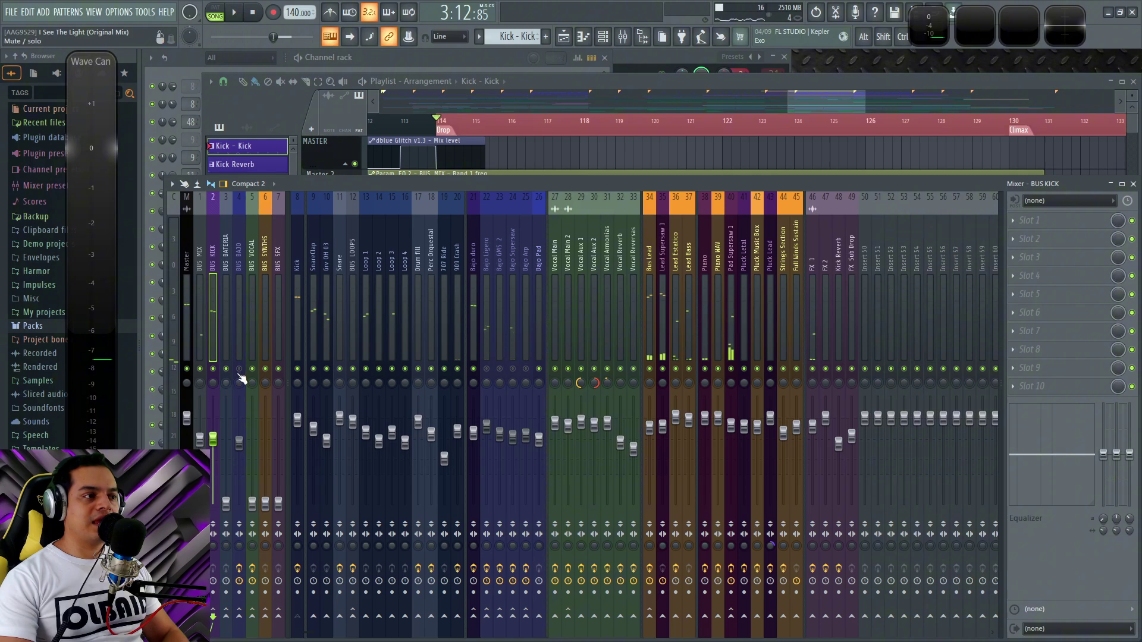
Solo BUS BAJO together with Bajo duro and play the drop to check the bass's low-end level with its high shelf cut to -18 dB
right_click(239, 370)
click(241, 255)
key(space)
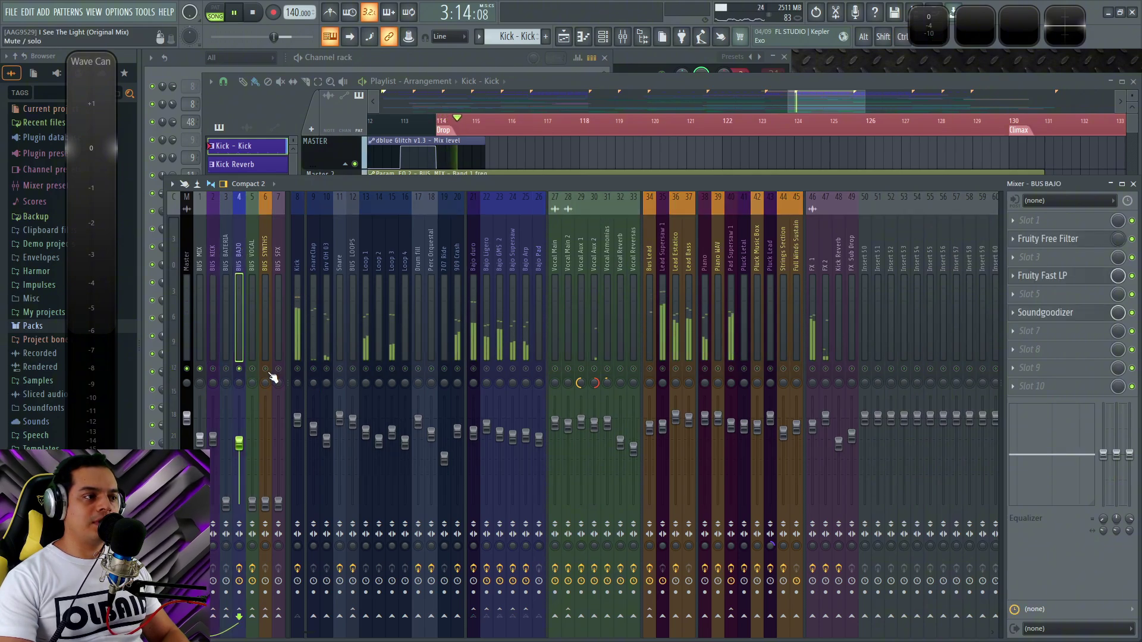
click(473, 369)
key(space)
key(space)
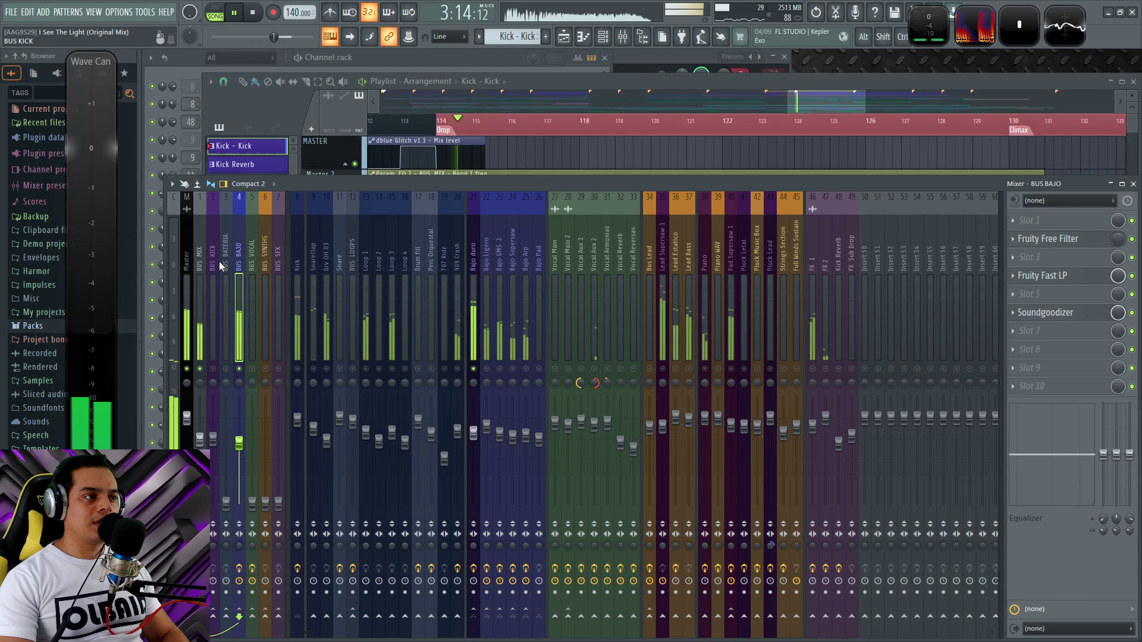
key(space)
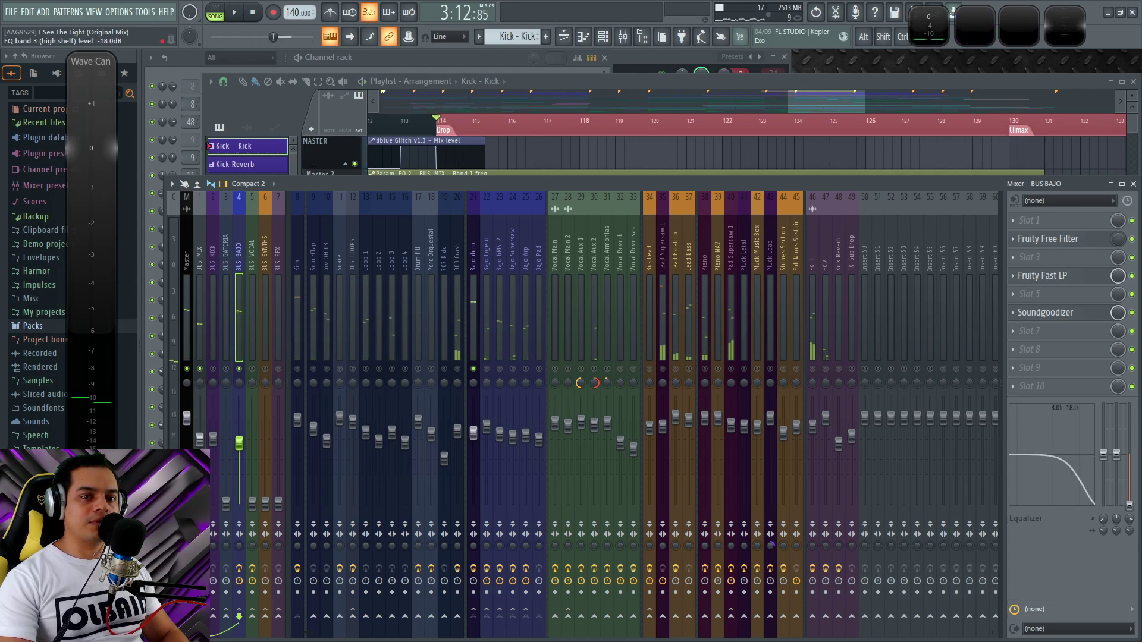
Raise the BUS BAJO volume to 81% (-4.5 dB) while playing the soloed bass
key(space)
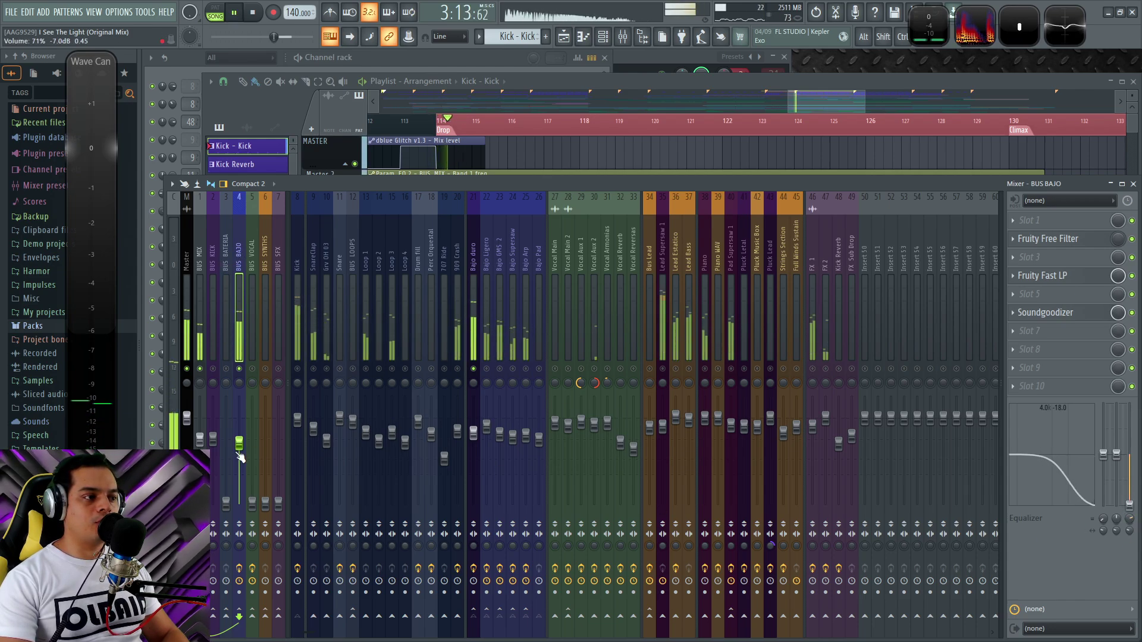
key(space)
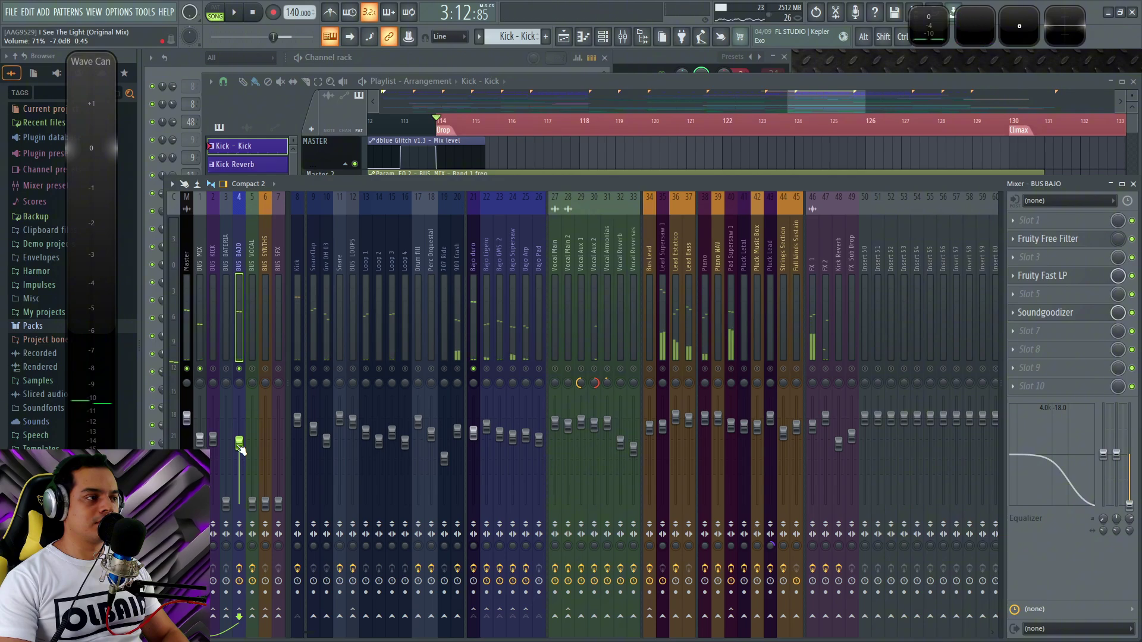
key(space)
drag(239, 447, 239, 438)
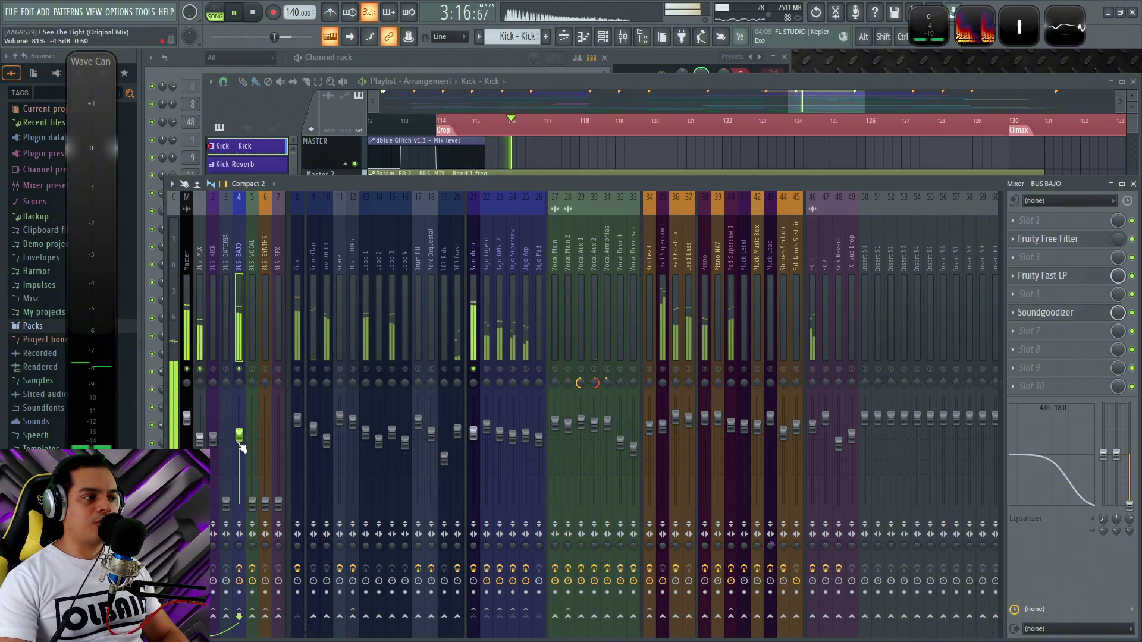
key(space)
Reset the BUS BAJO high shelf, unsolo the mixer tracks, and play the kick and bass together
click(1129, 504)
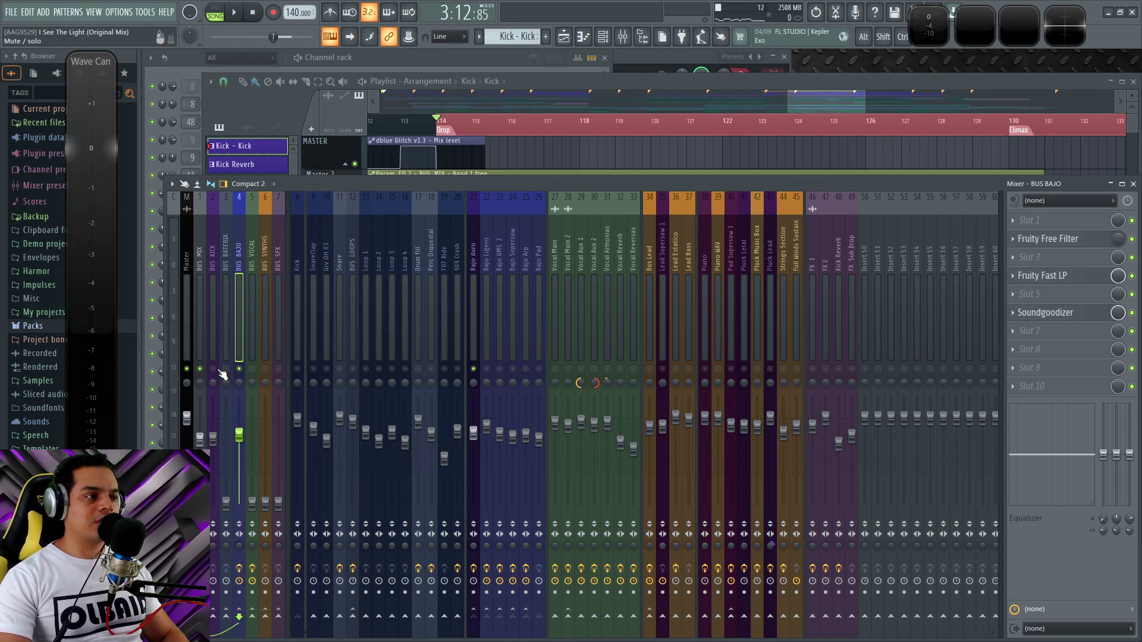
click(220, 369)
key(space)
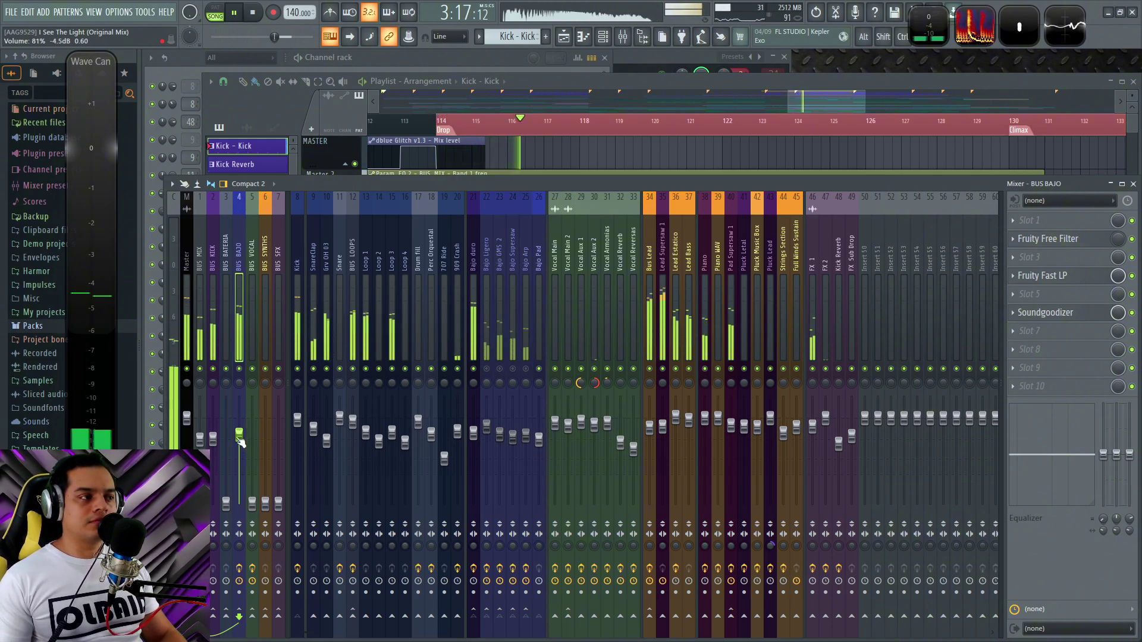
key(space)
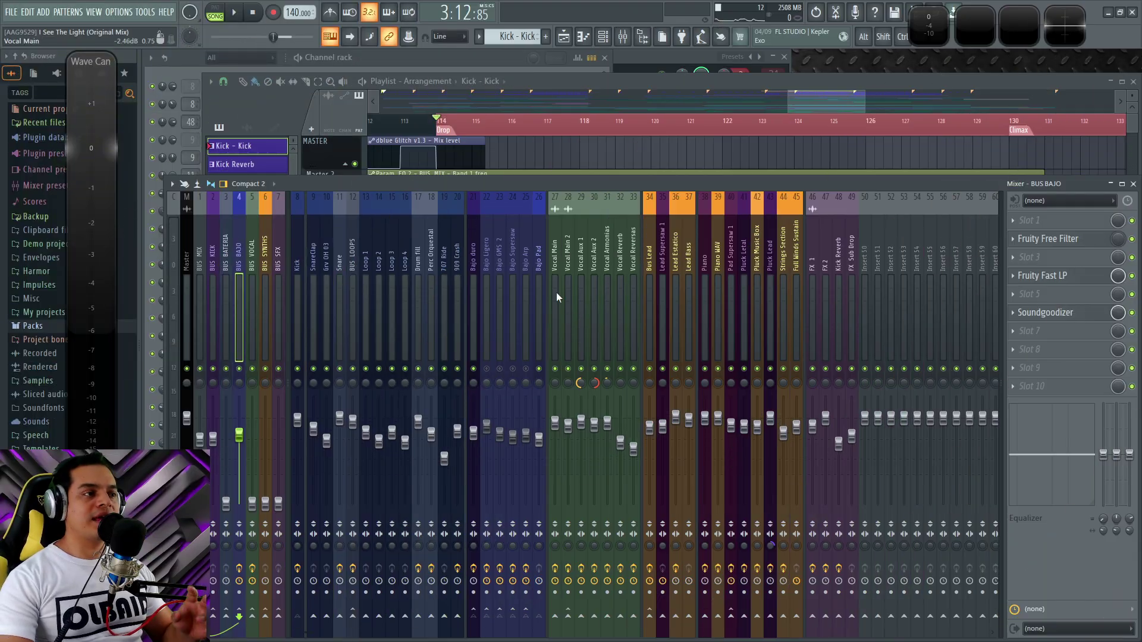
Select the Kick mixer track and play it with BUS BAJO muted to examine its fundamental frequency on Wave Candy's spectrum
click(294, 248)
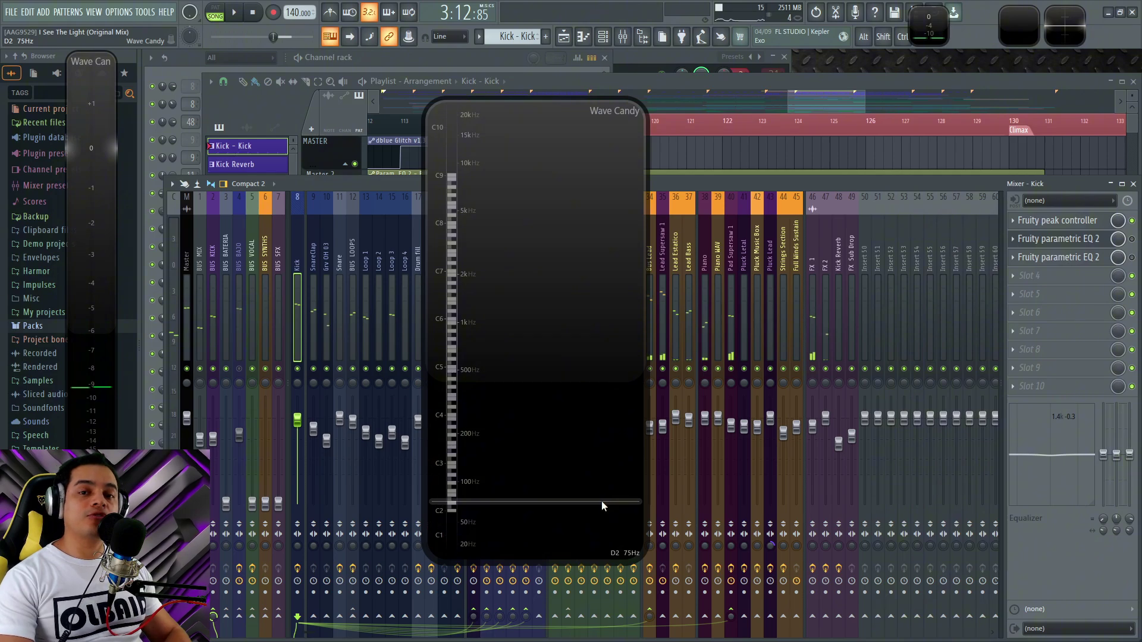
key(space)
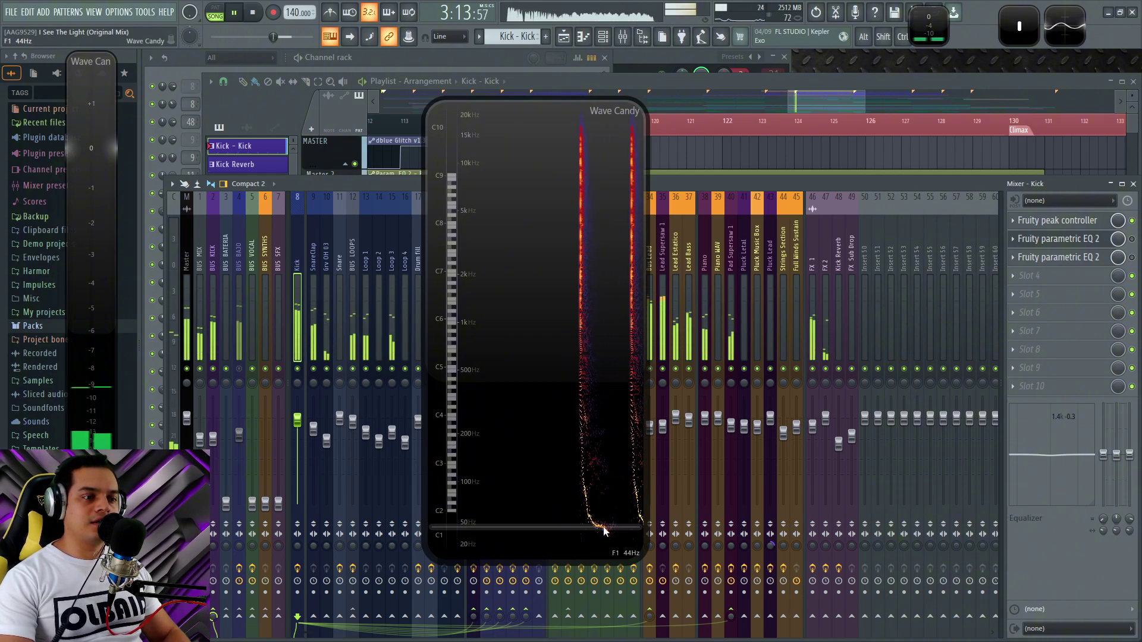
key(space)
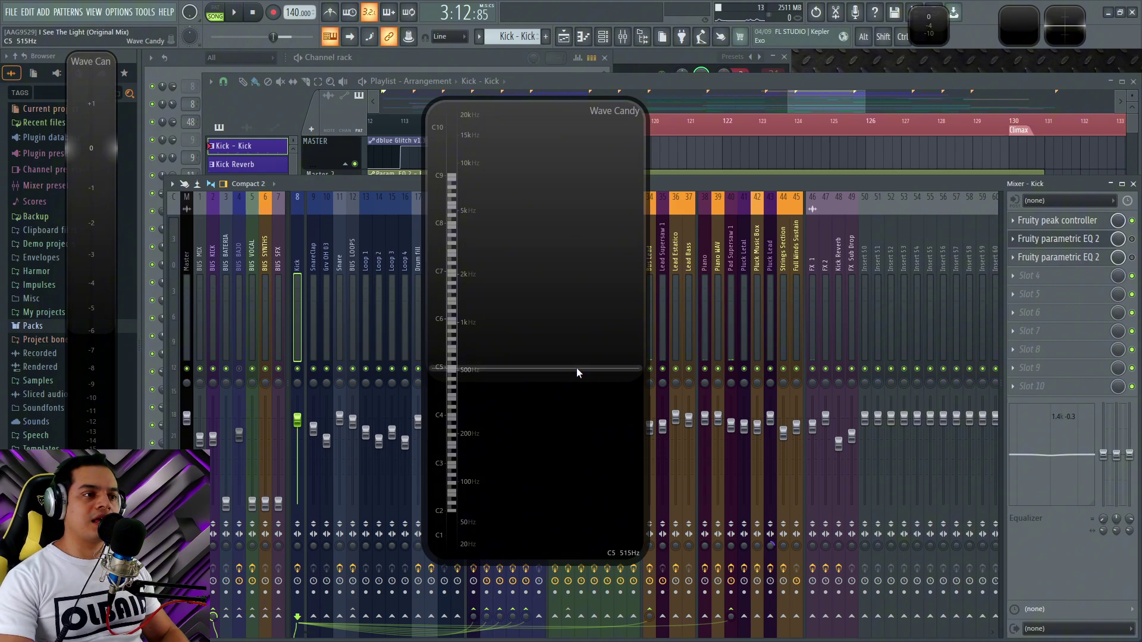
click(576, 346)
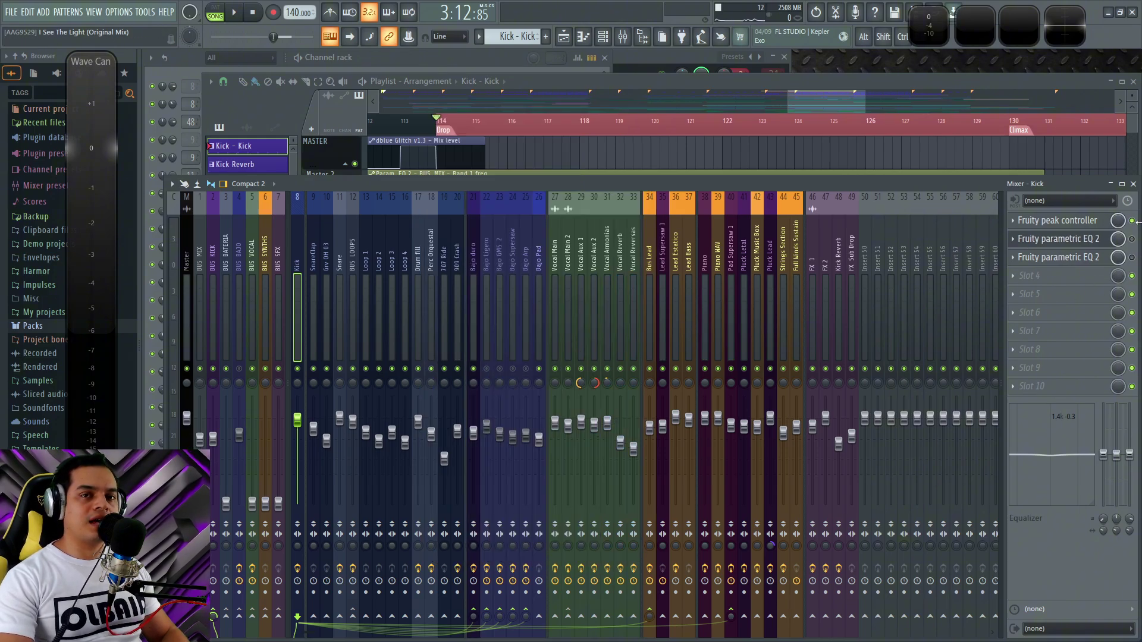
Open the first Fruity parametric EQ 2 on the Kick mixer track and move its window lower over the Mixer
click(1057, 238)
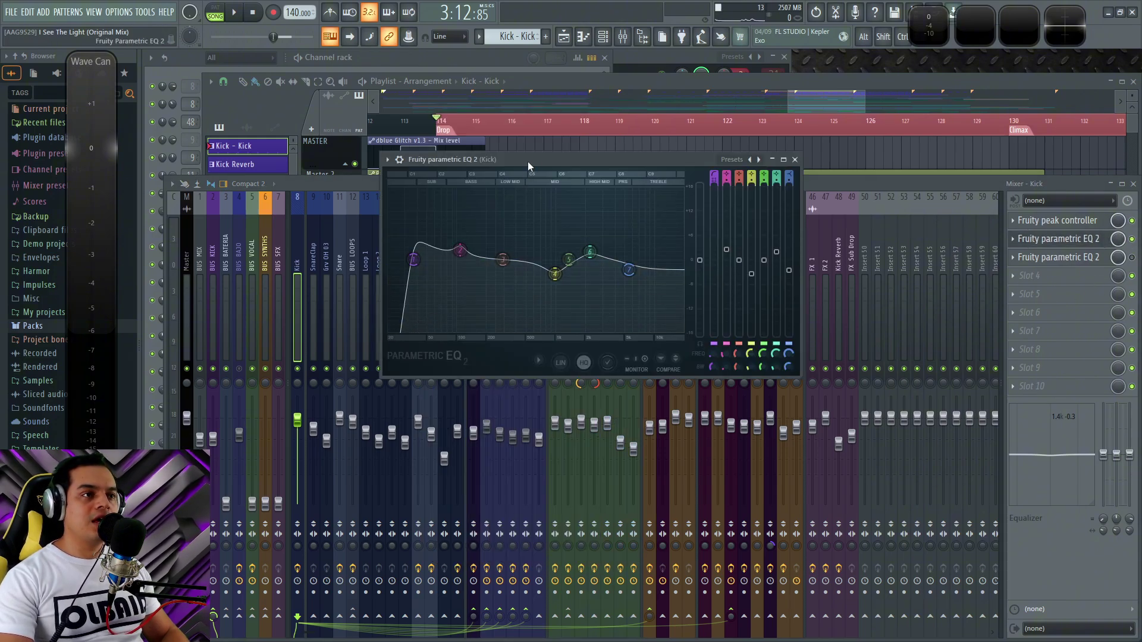
drag(536, 157, 582, 223)
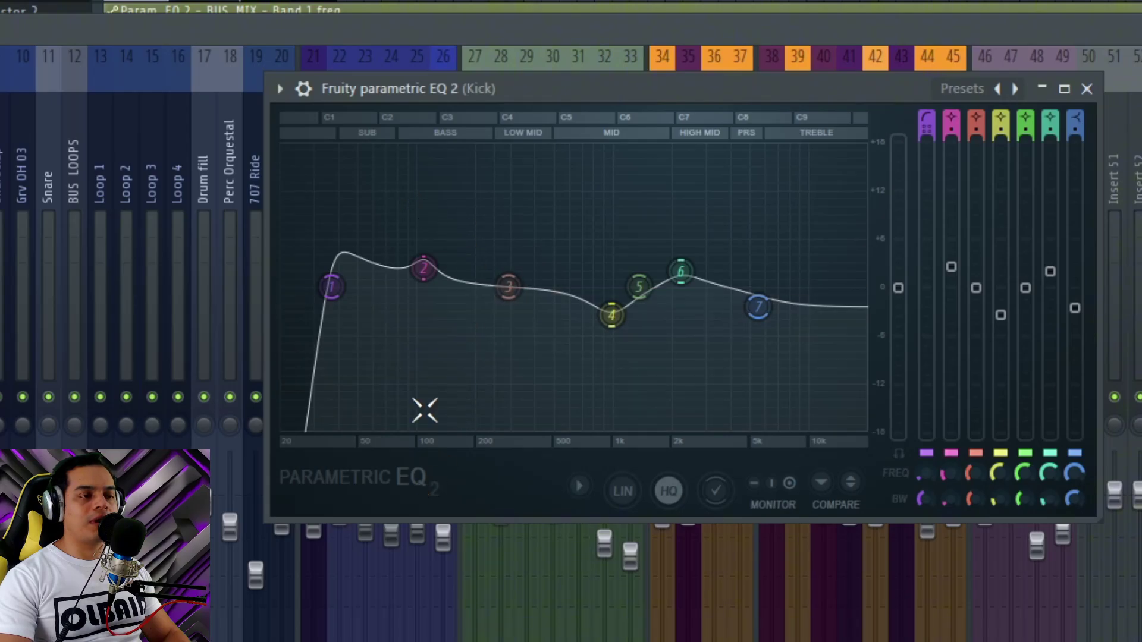
Play the track to examine the kick's low frequencies in its Fruity parametric EQ 2 and on Wave Candy's spectrum
key(space)
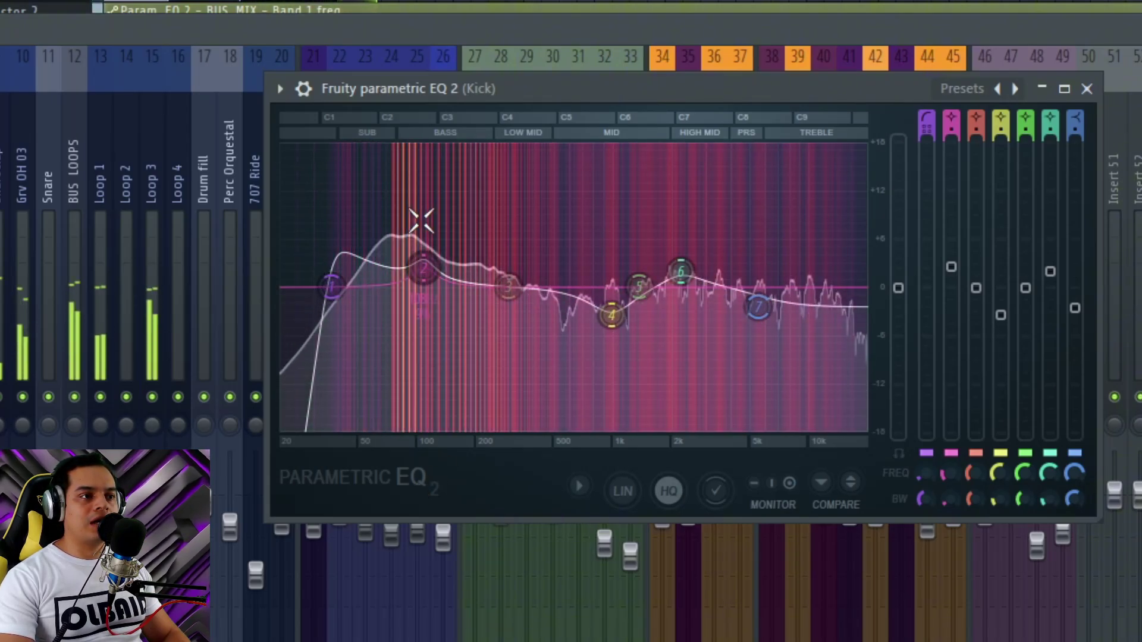
key(space)
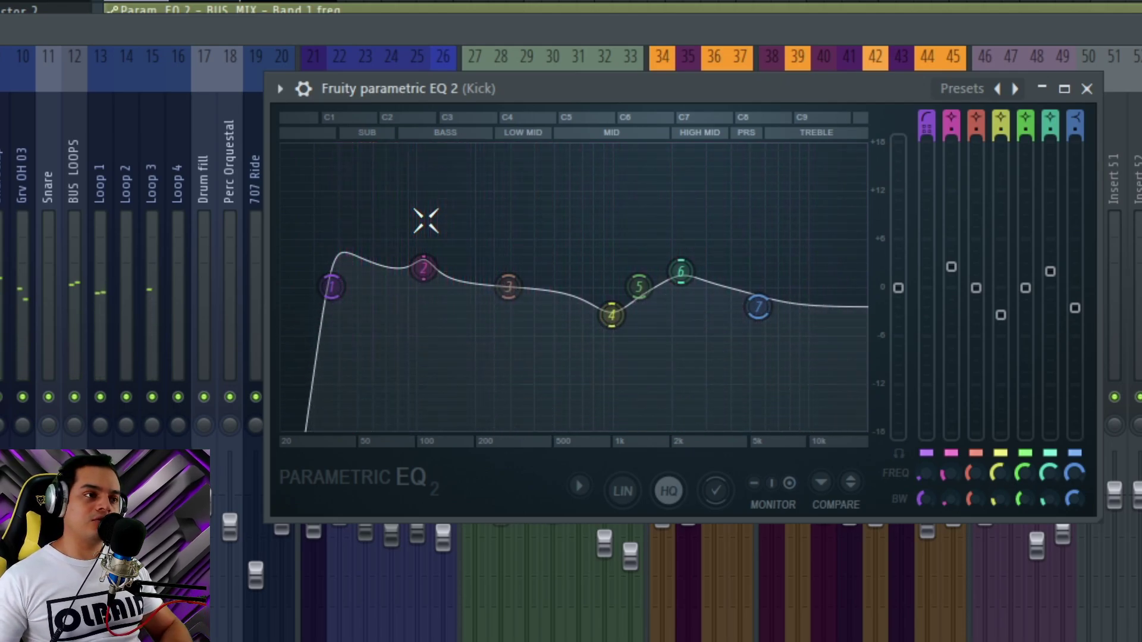
key(space)
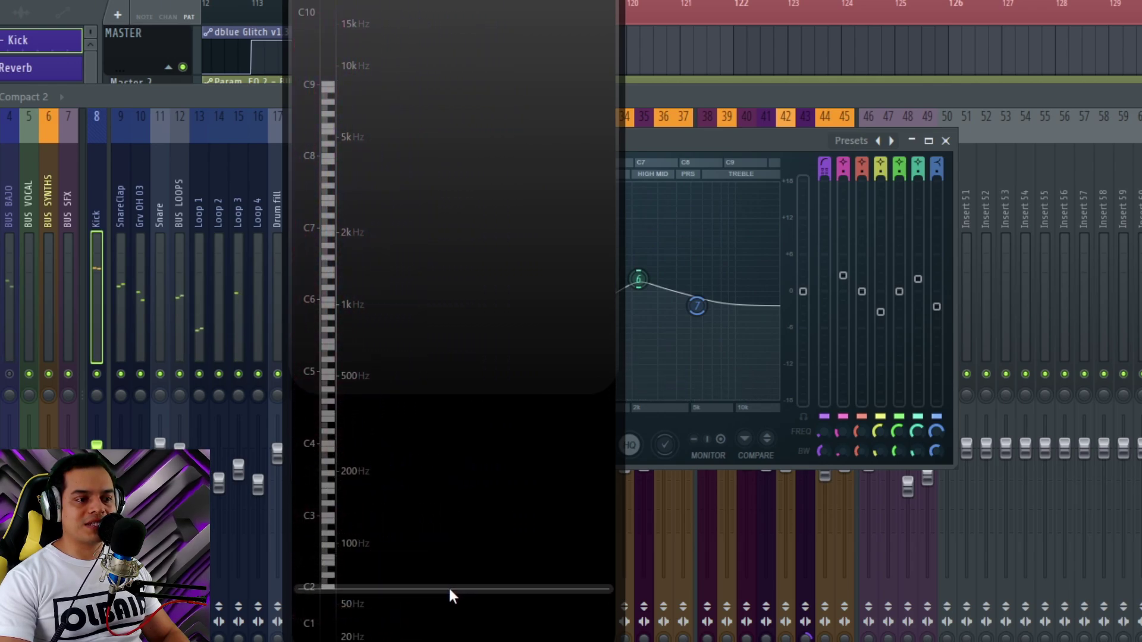
key(space)
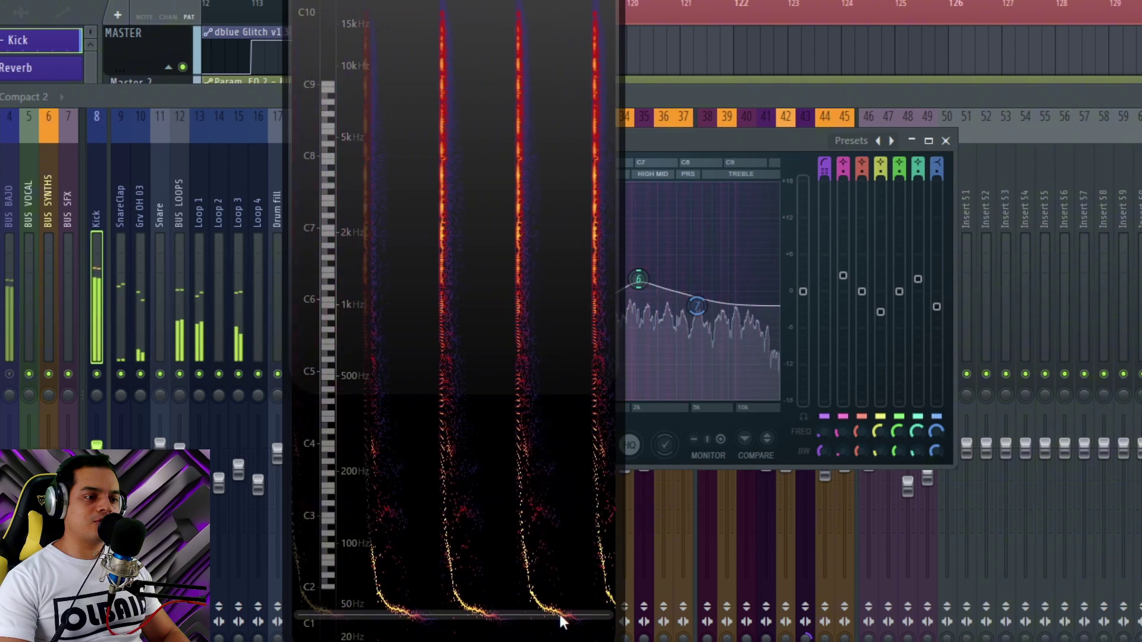
key(space)
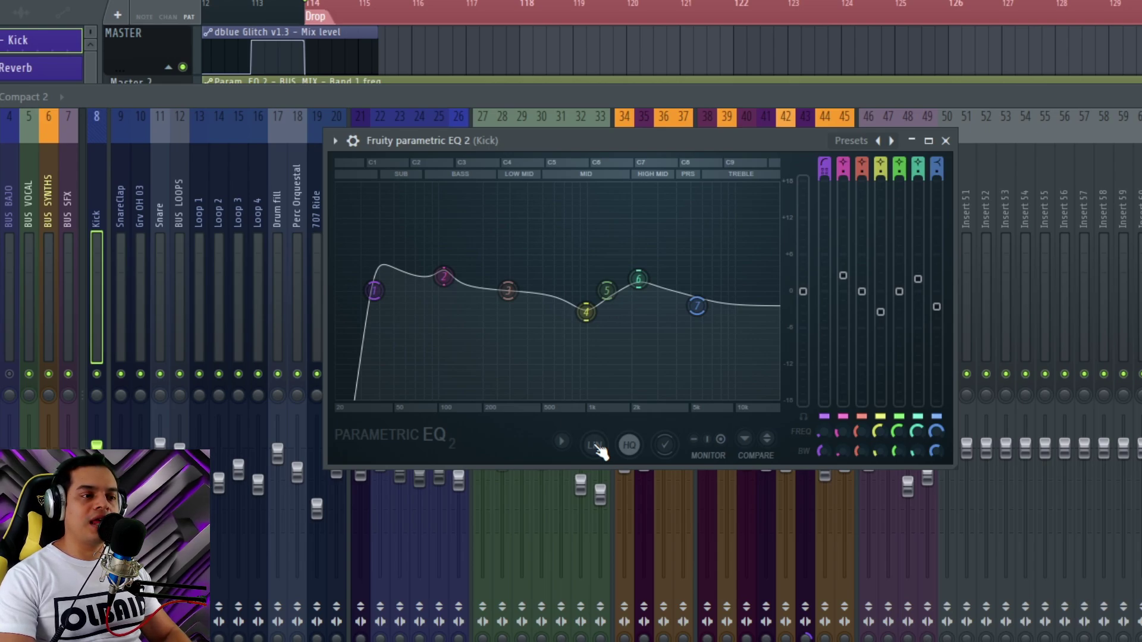
Move the Kick EQ window lower over the Mixer and compare playback with its linear phase (LIN) mode toggled
drag(530, 140, 679, 239)
key(space)
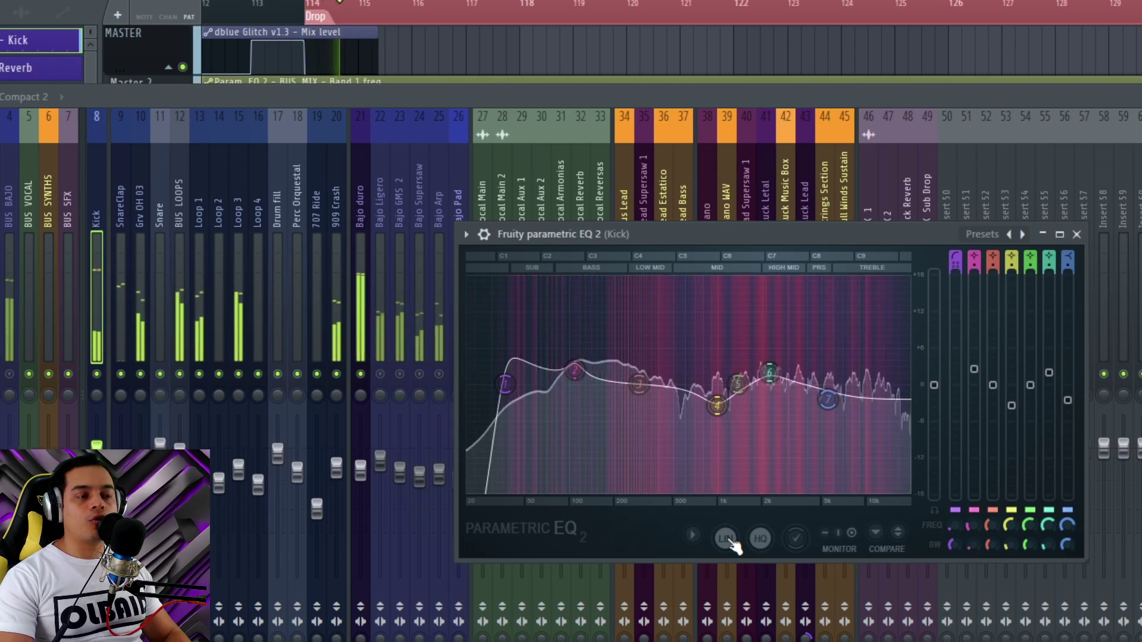
key(space)
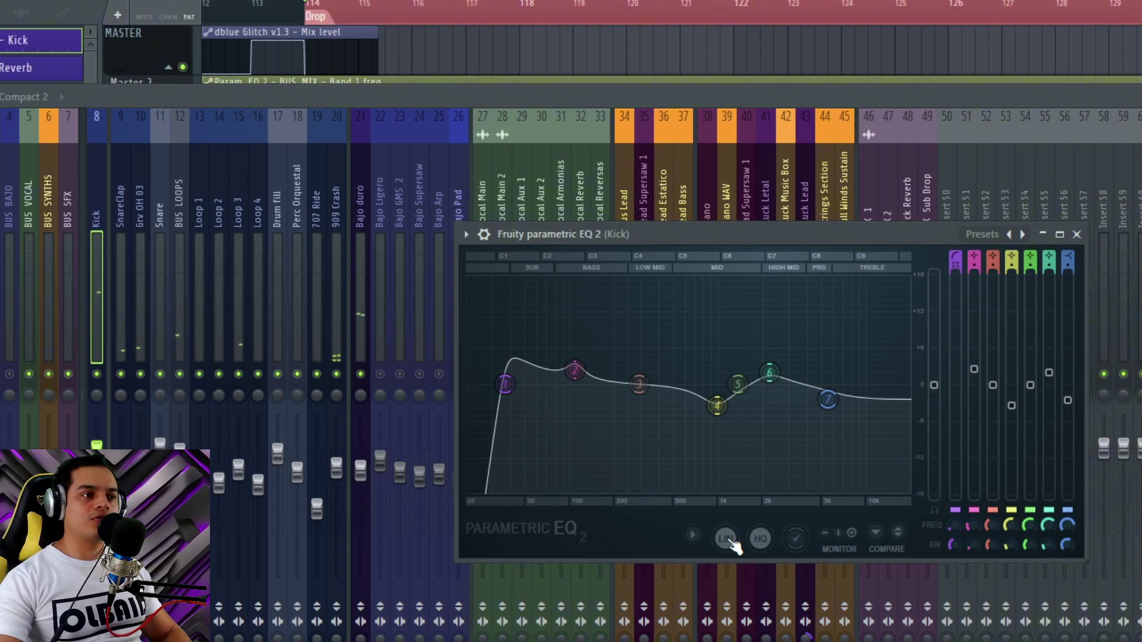
key(space)
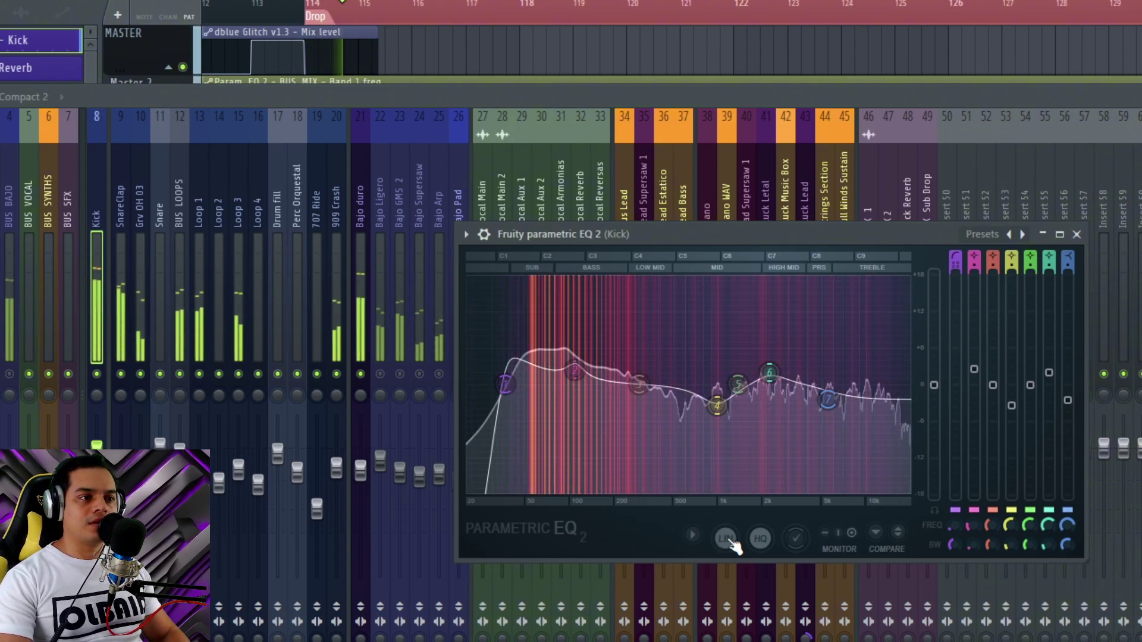
click(729, 541)
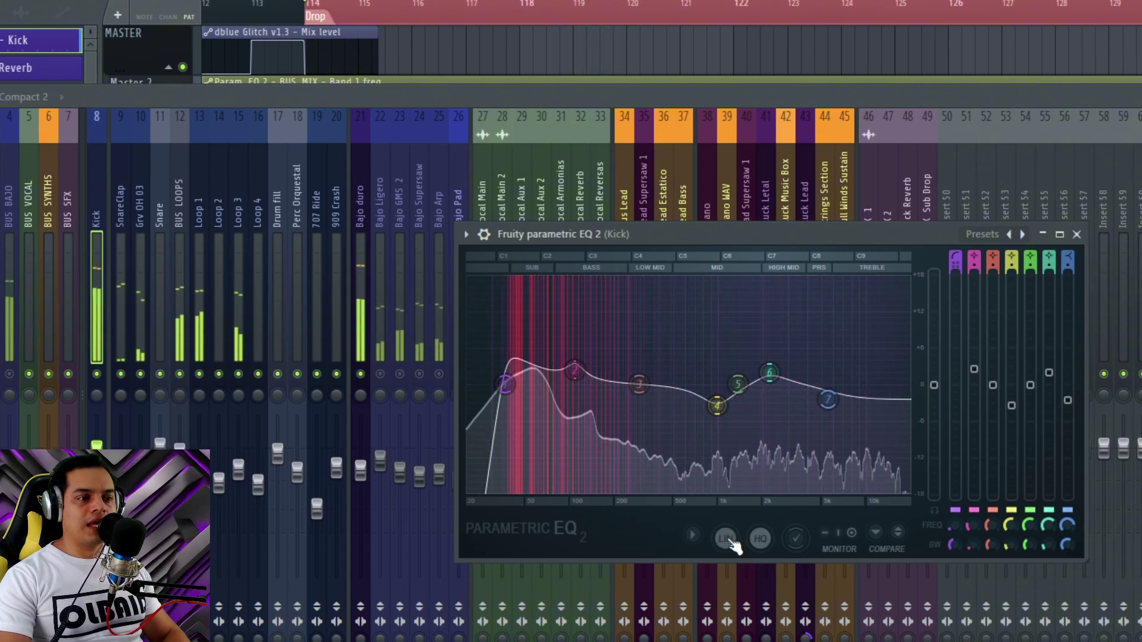
key(space)
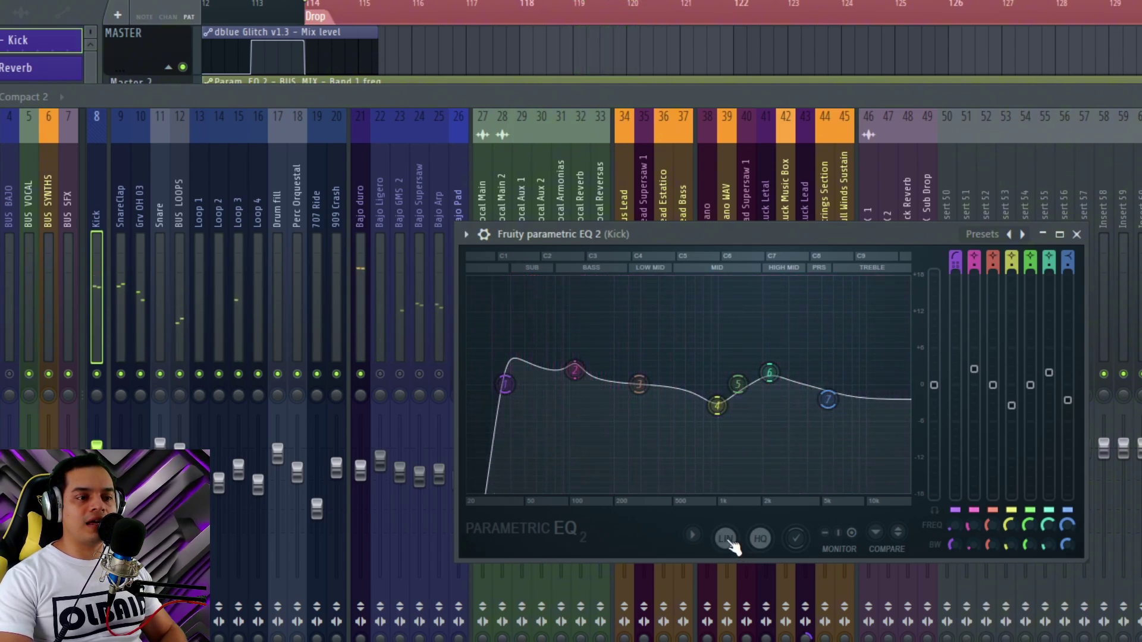
click(729, 542)
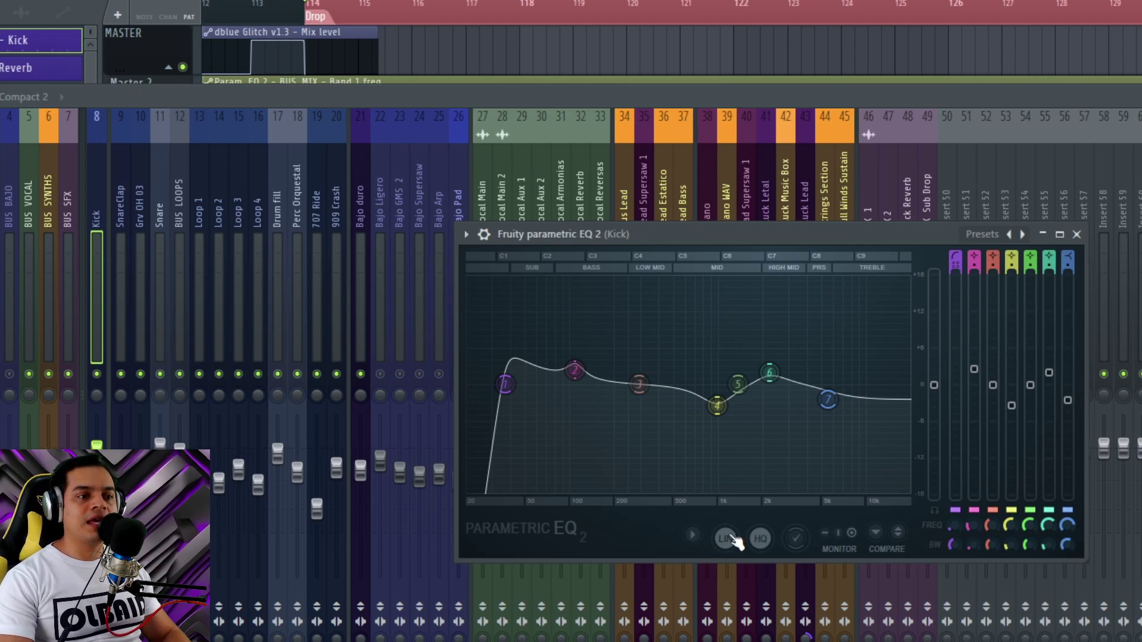
key(space)
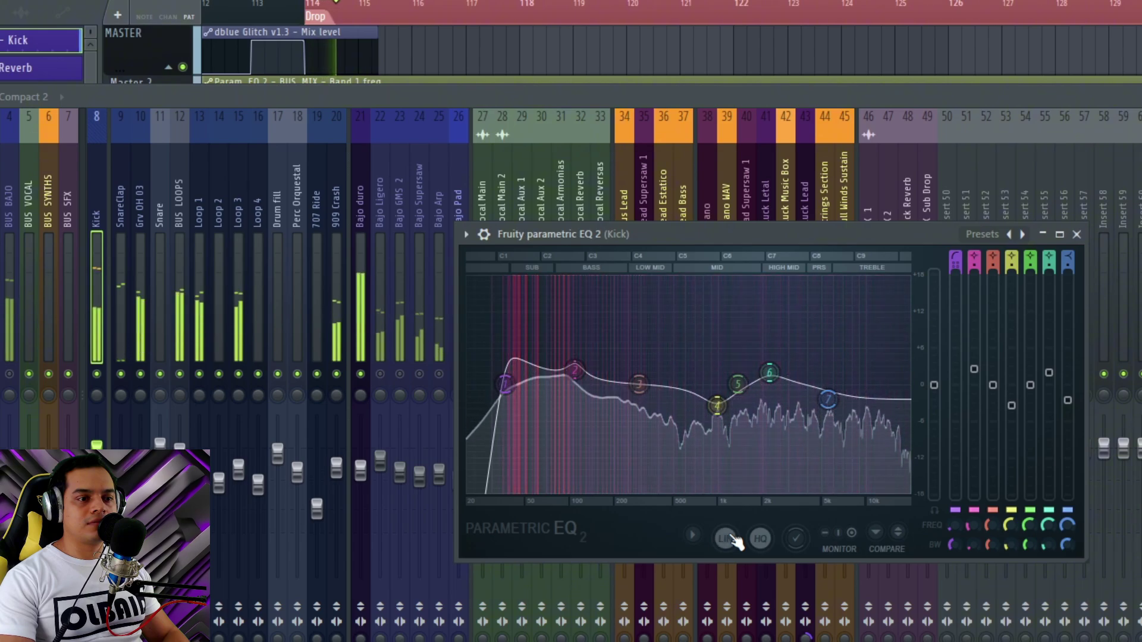
key(space)
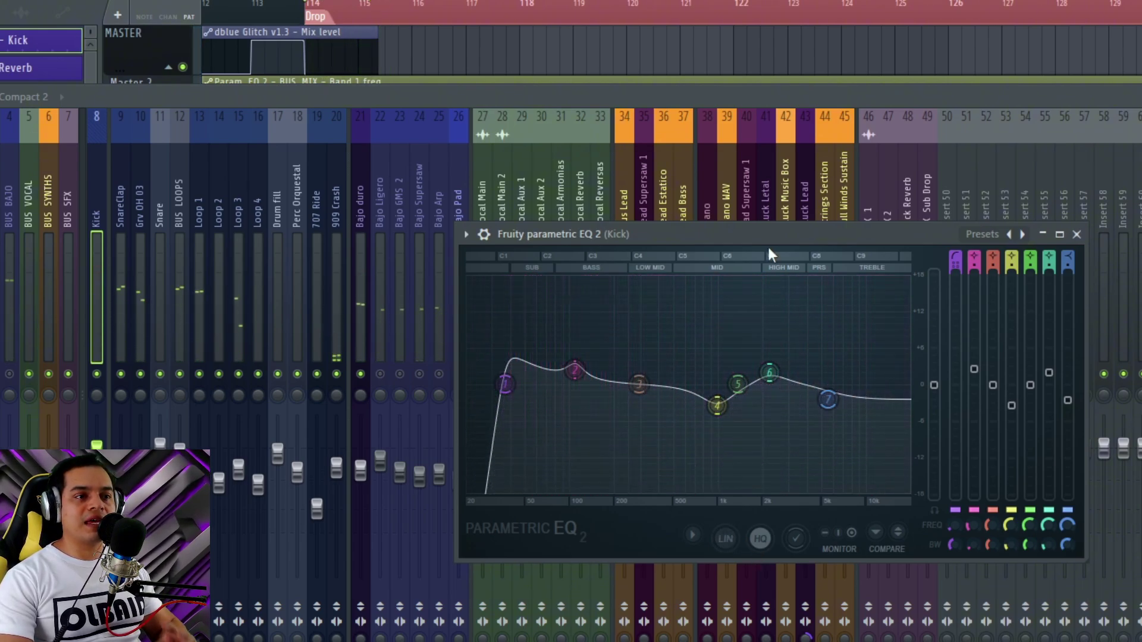
Reposition the Kick EQ window, show its wrapper options, and play the kick with the EQ bypassed and re-enabled
drag(737, 236, 719, 223)
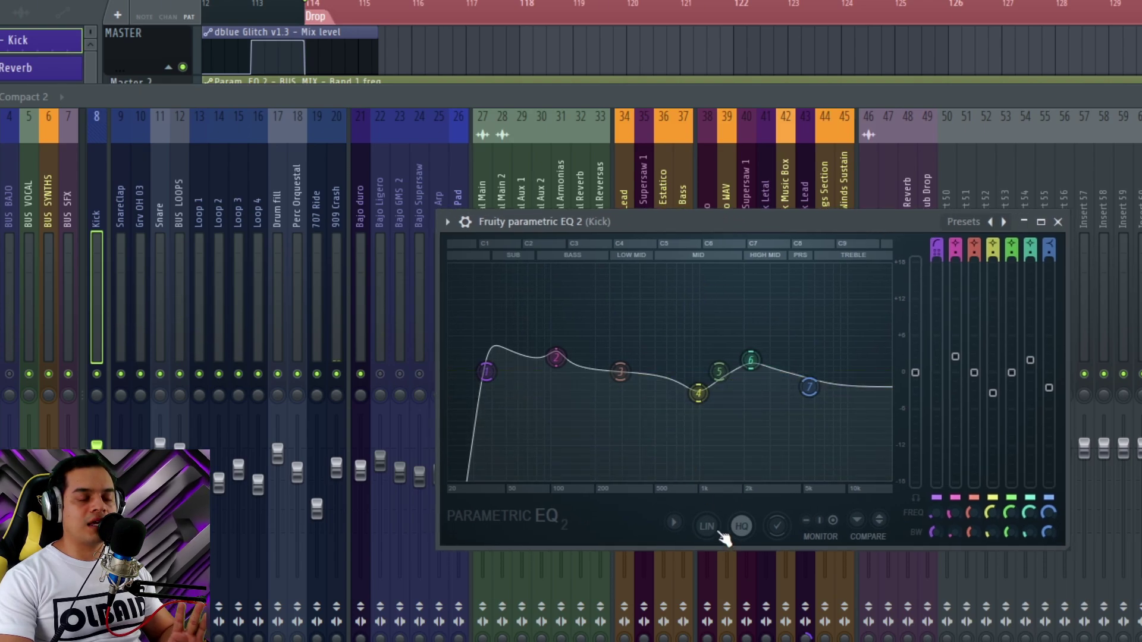
drag(697, 220, 592, 325)
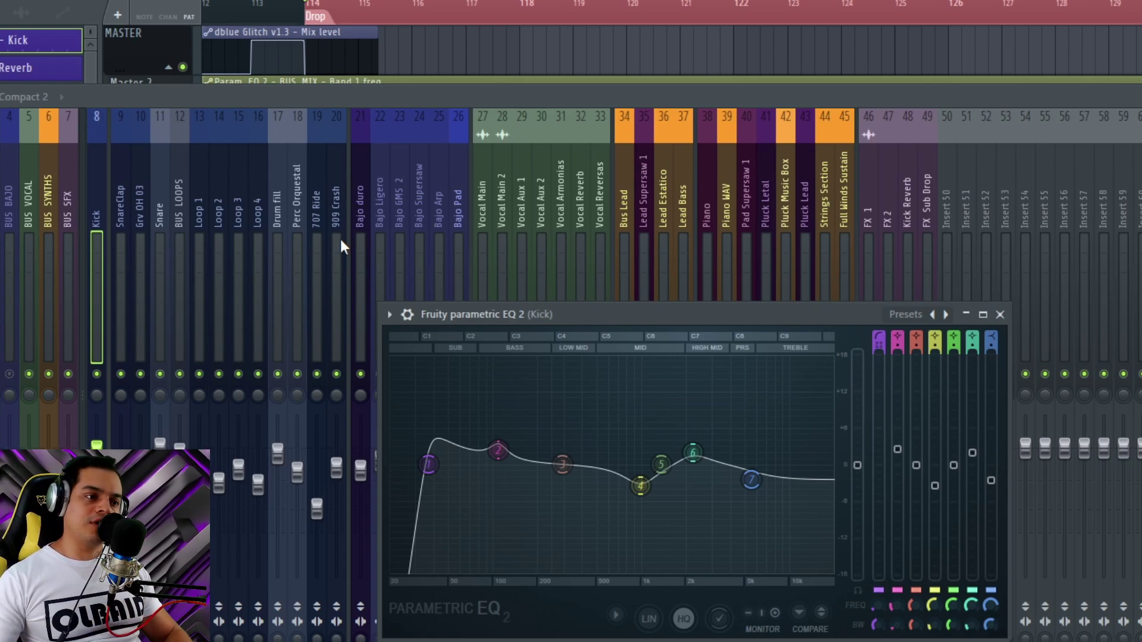
drag(658, 311, 658, 281)
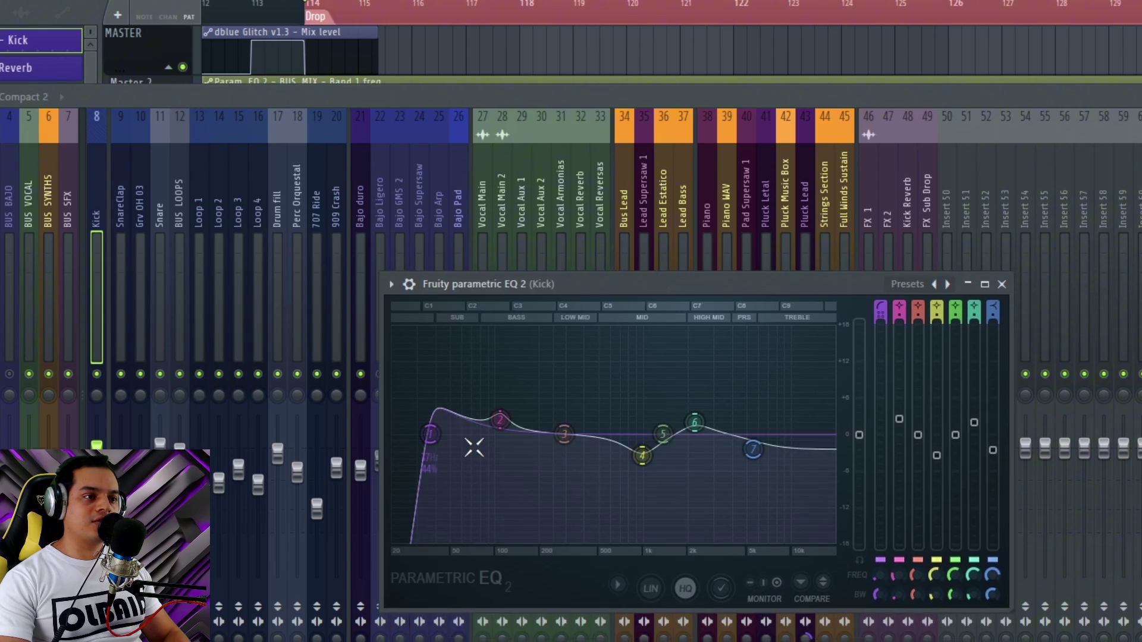
key(space)
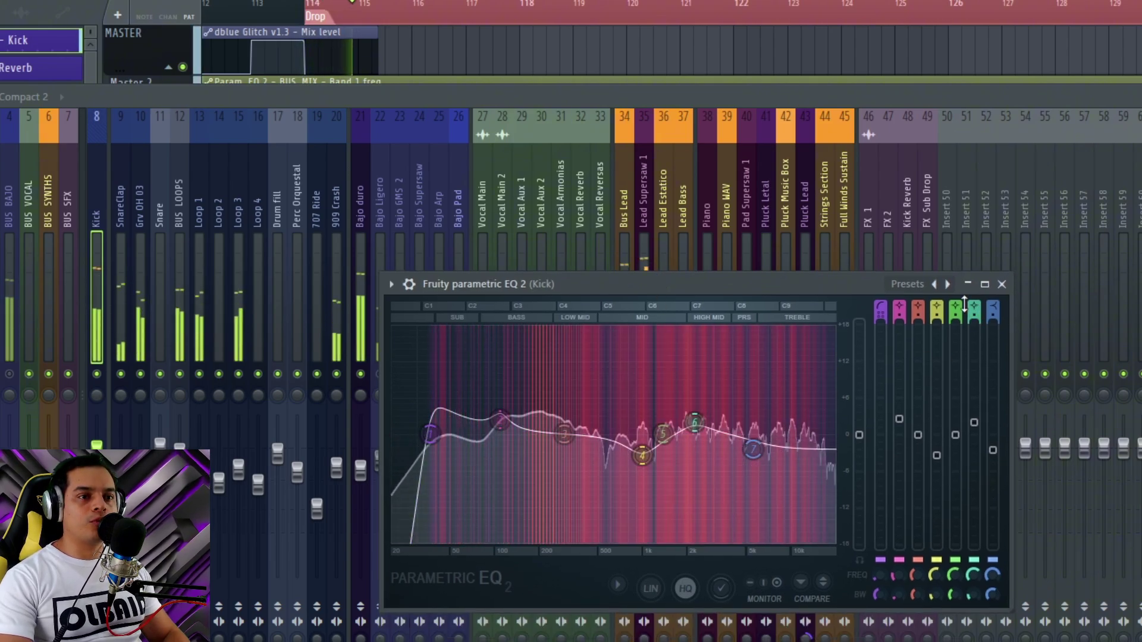
click(408, 284)
click(961, 313)
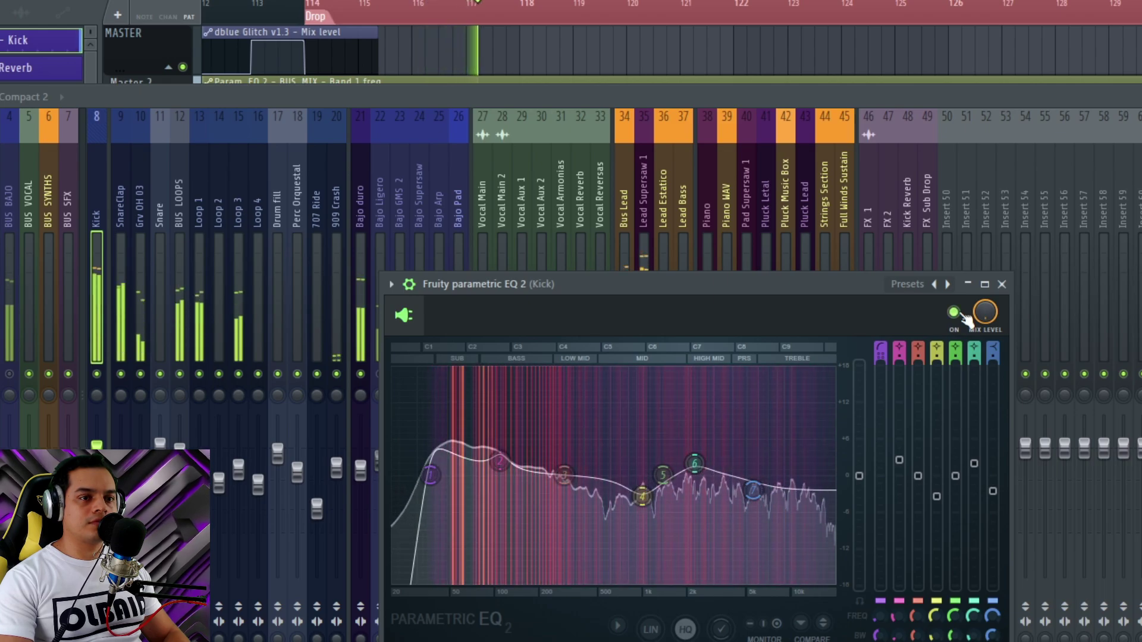
key(space)
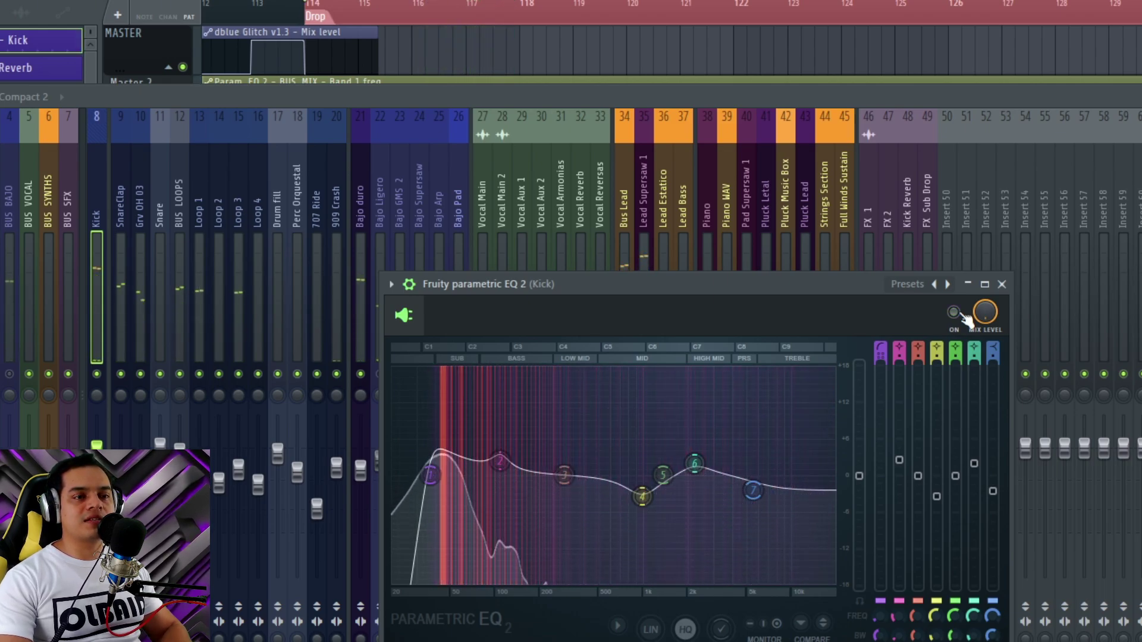
click(953, 313)
key(space)
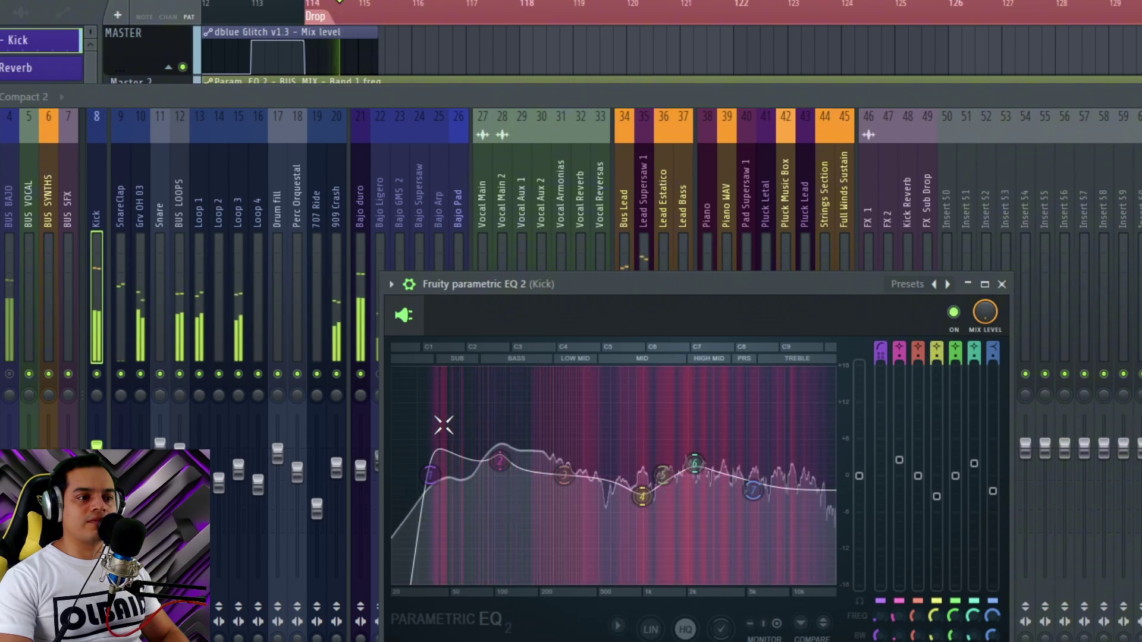
Close the first Kick EQ and open the second Fruity parametric EQ 2 on the Kick track with its wrapper options shown
click(1001, 284)
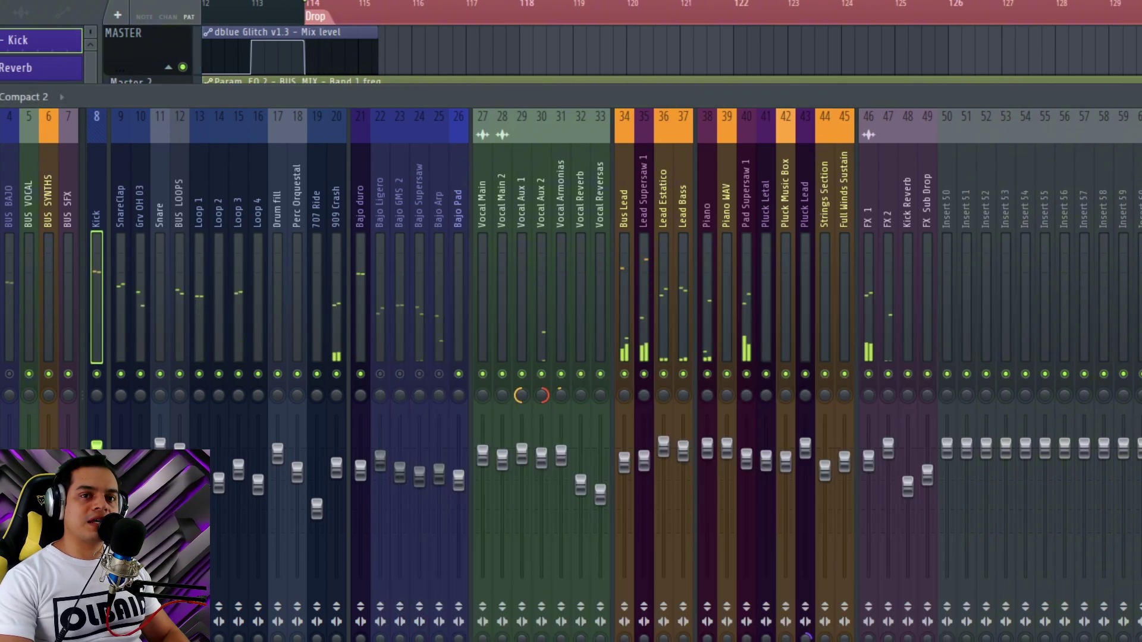
click(1141, 178)
click(349, 254)
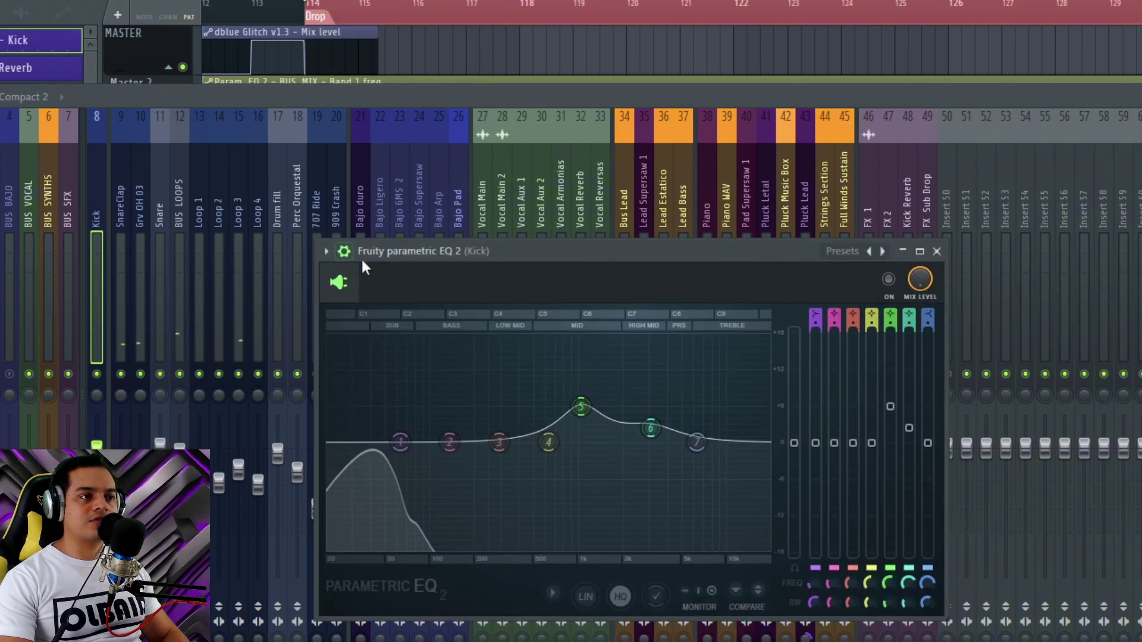
Play the kick while toggling the second EQ off and on to compare, leave it enabled, and close its window
click(898, 213)
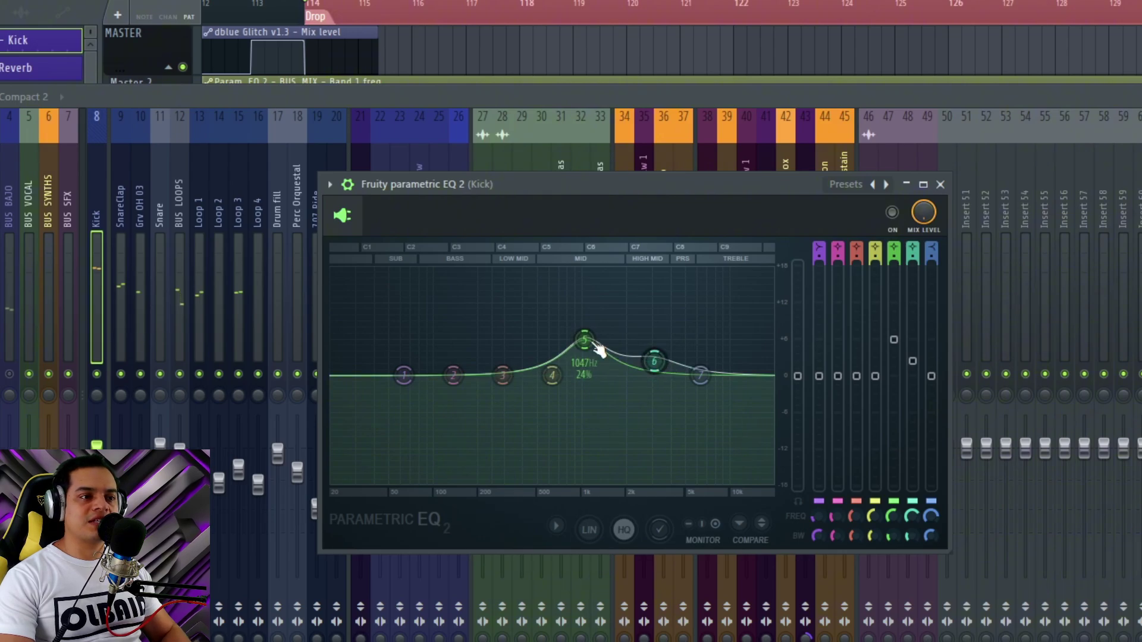
click(895, 215)
key(space)
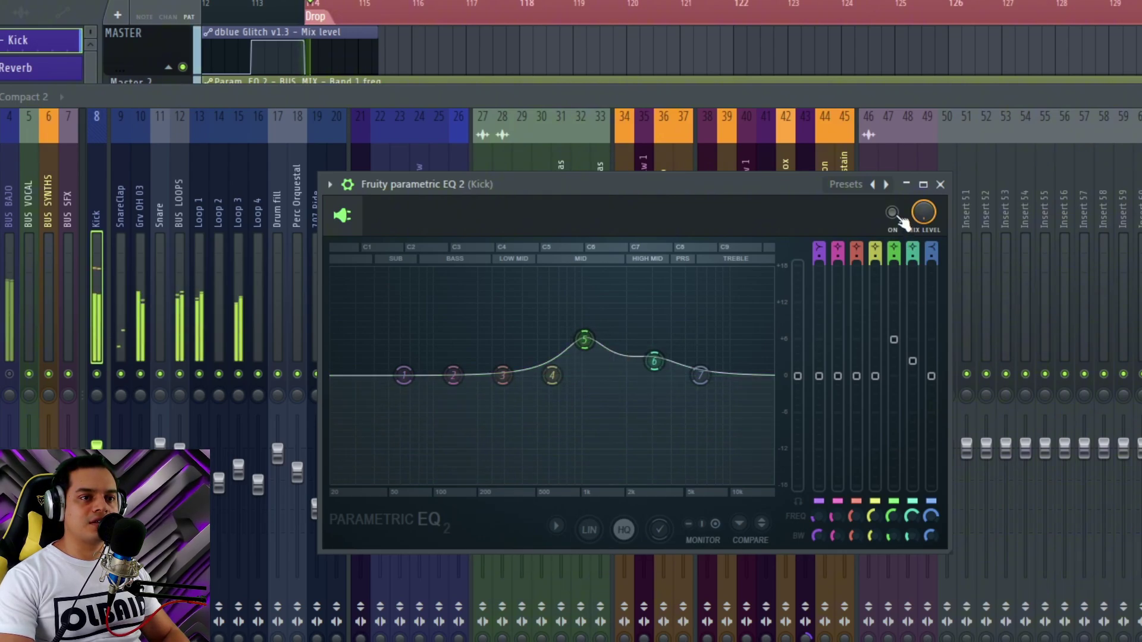
click(897, 217)
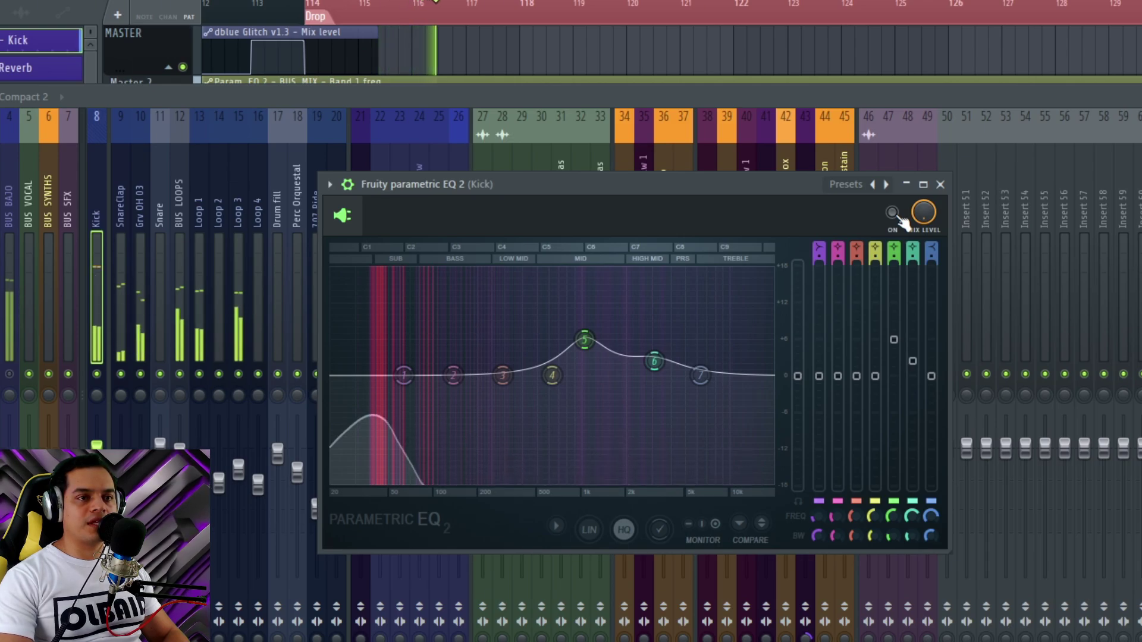
click(898, 217)
click(898, 217)
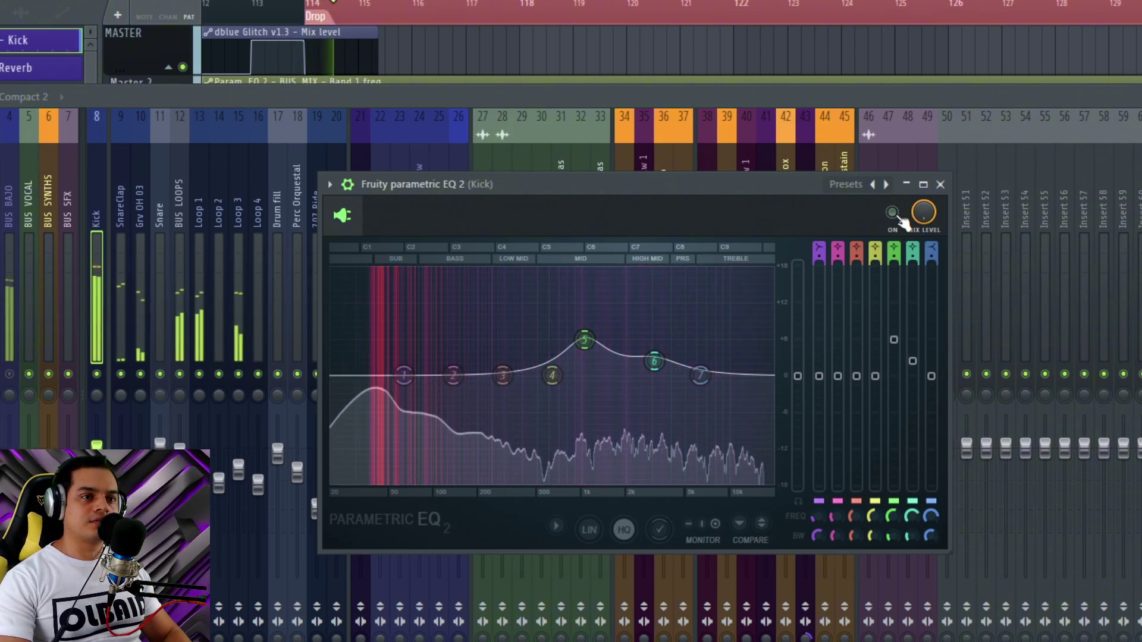
click(898, 217)
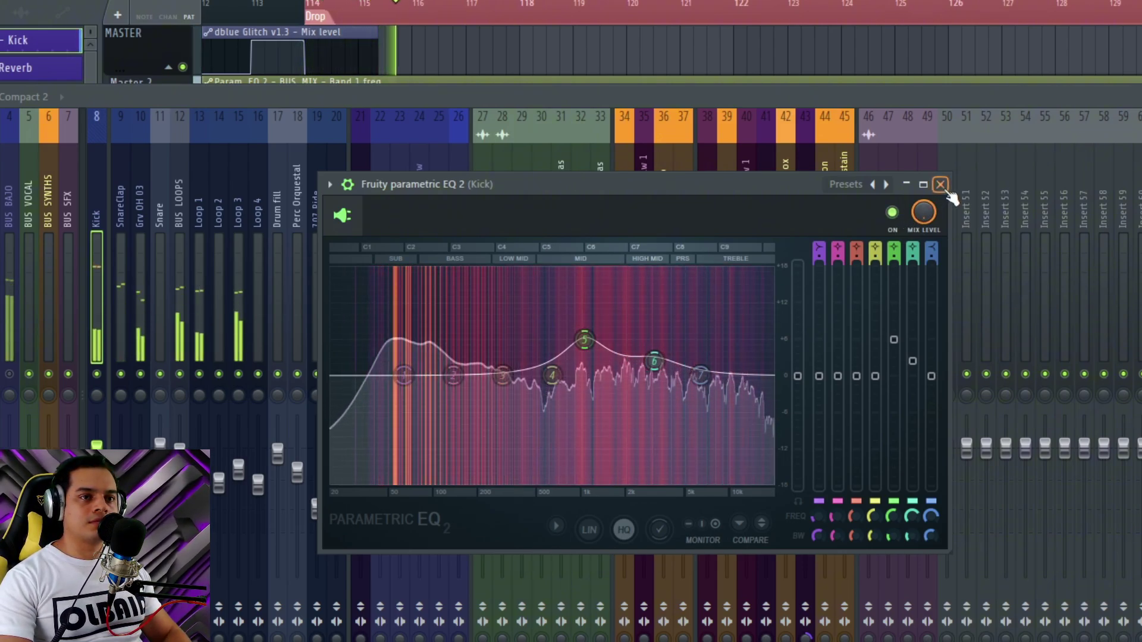
click(940, 185)
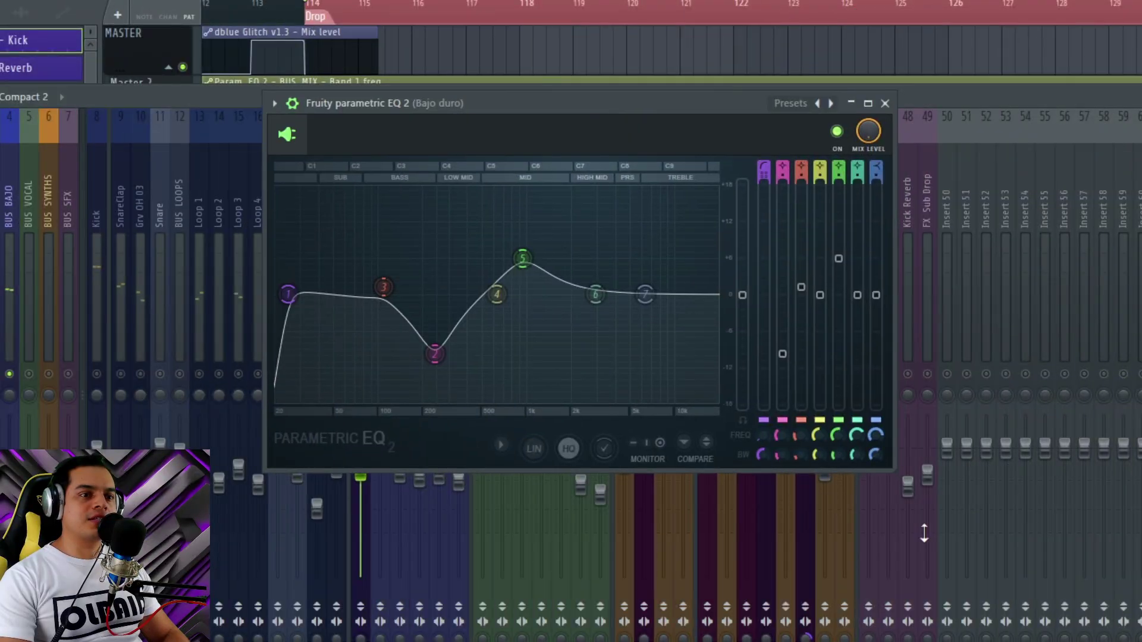
Enlarge the Bajo duro Fruity parametric EQ 2 window and play the bass with the EQ bypassed and re-enabled
drag(924, 532, 1091, 612)
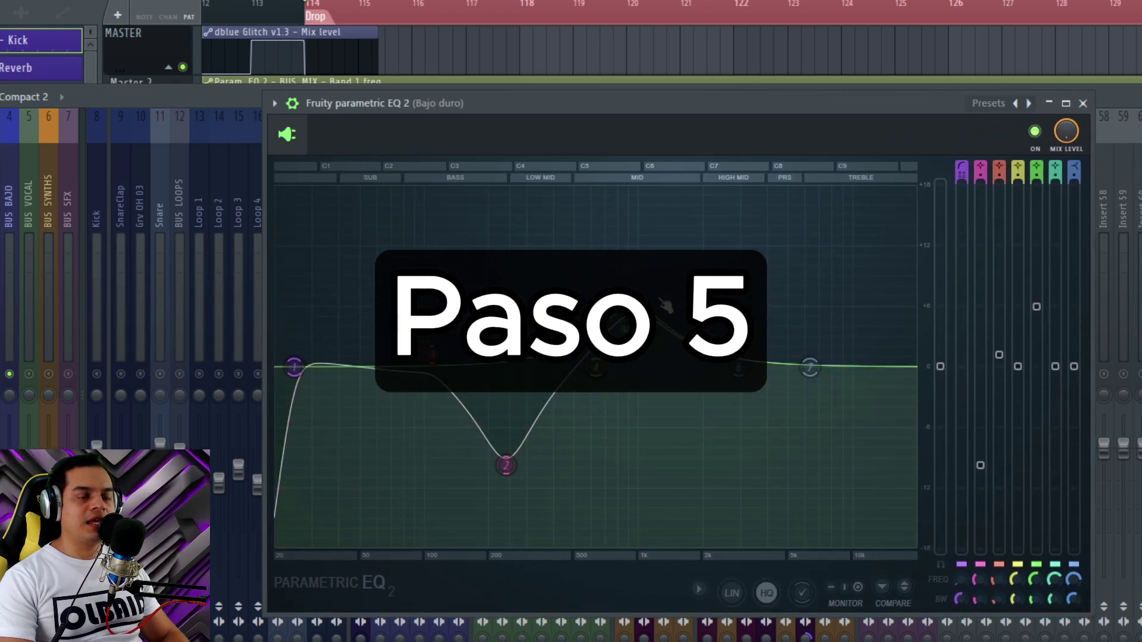
drag(680, 102, 689, 70)
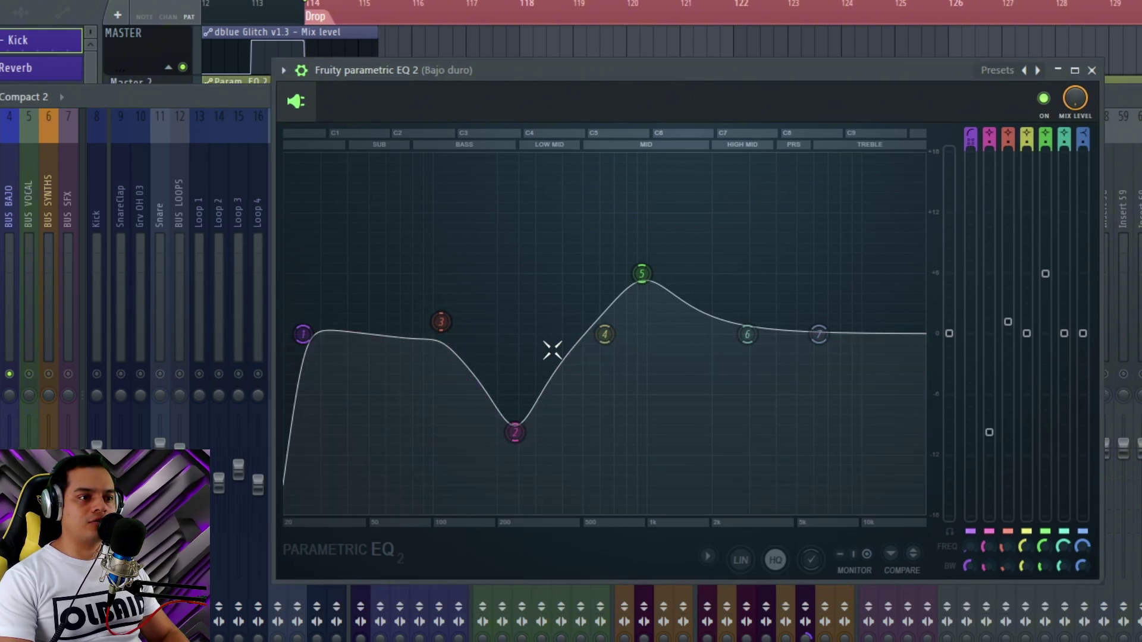
key(space)
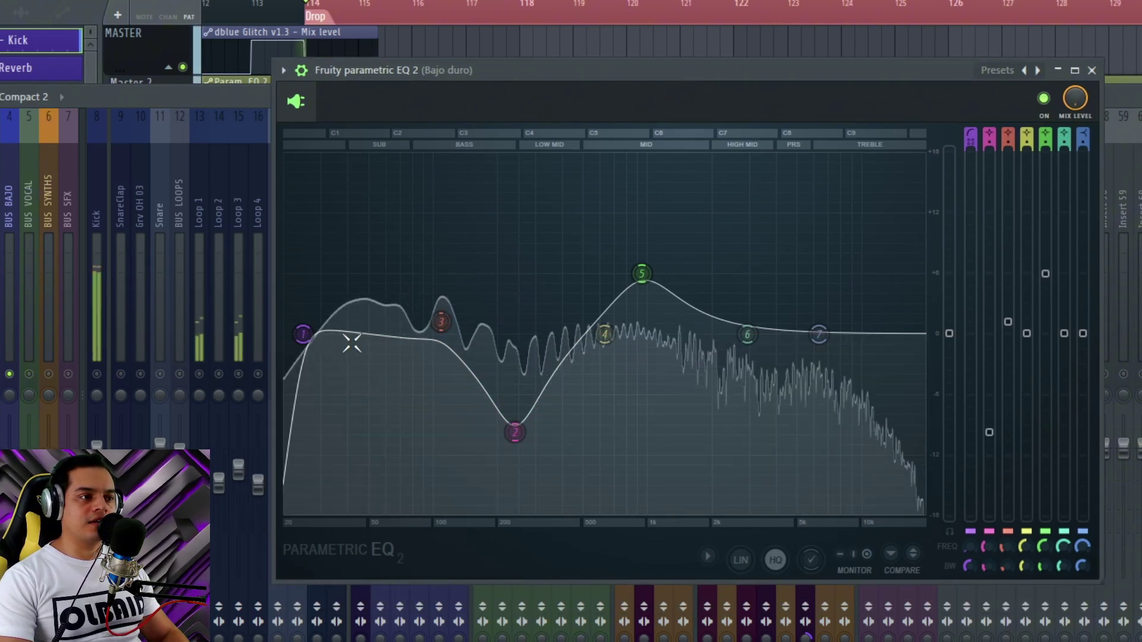
click(1044, 98)
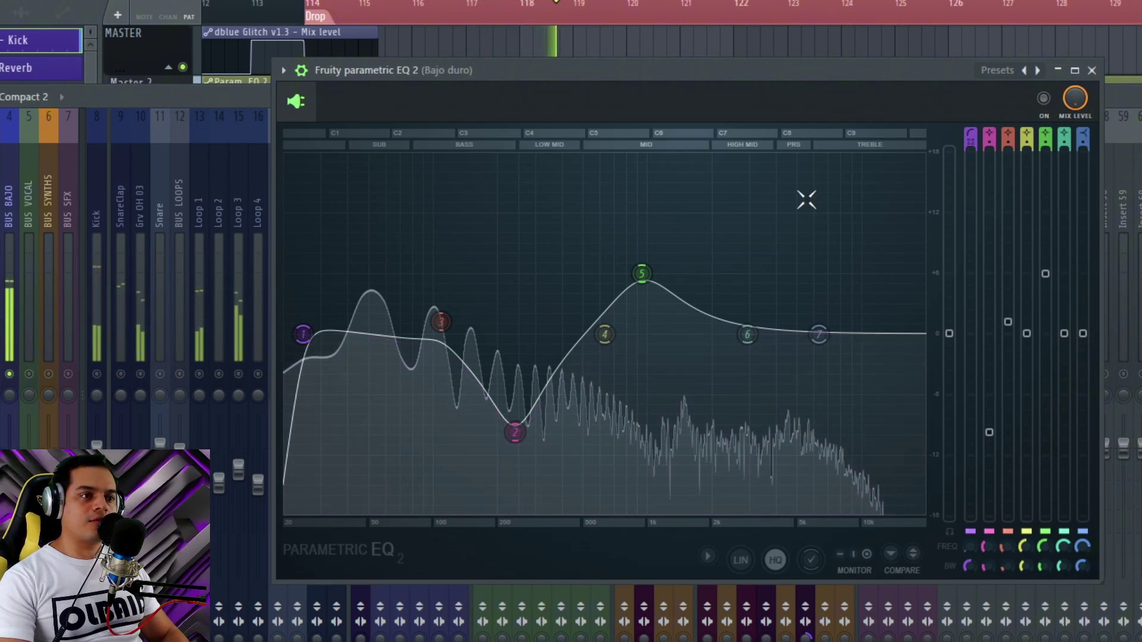
click(1044, 99)
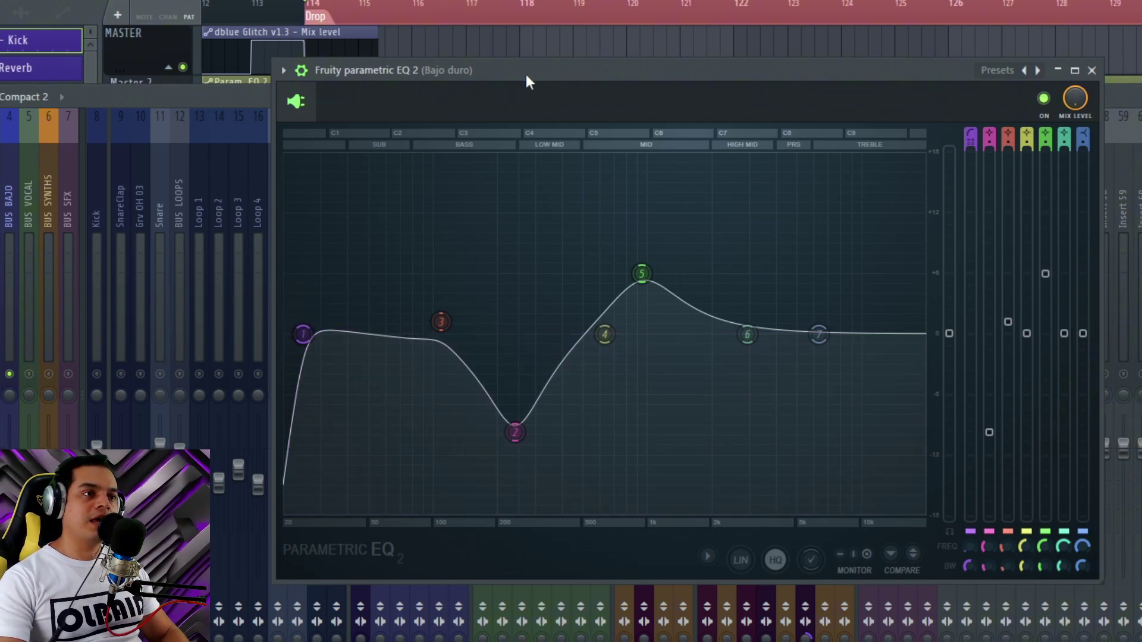
Move the Bajo duro EQ window aside and bring the Bajo duro track's clips into view in the Playlist
drag(524, 71, 606, 168)
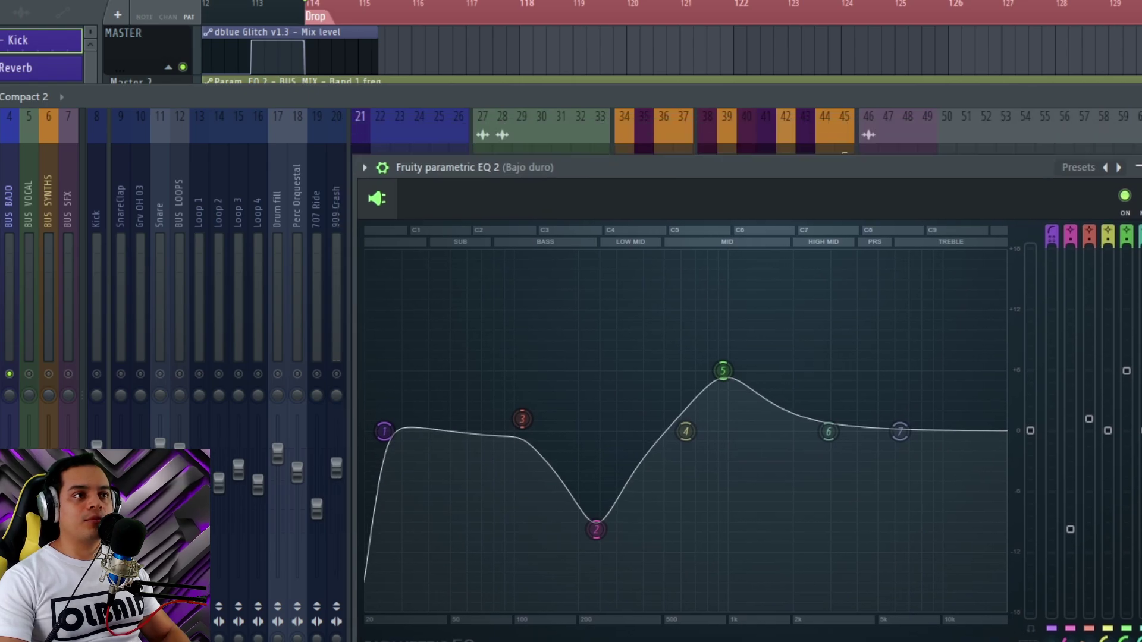
click(364, 167)
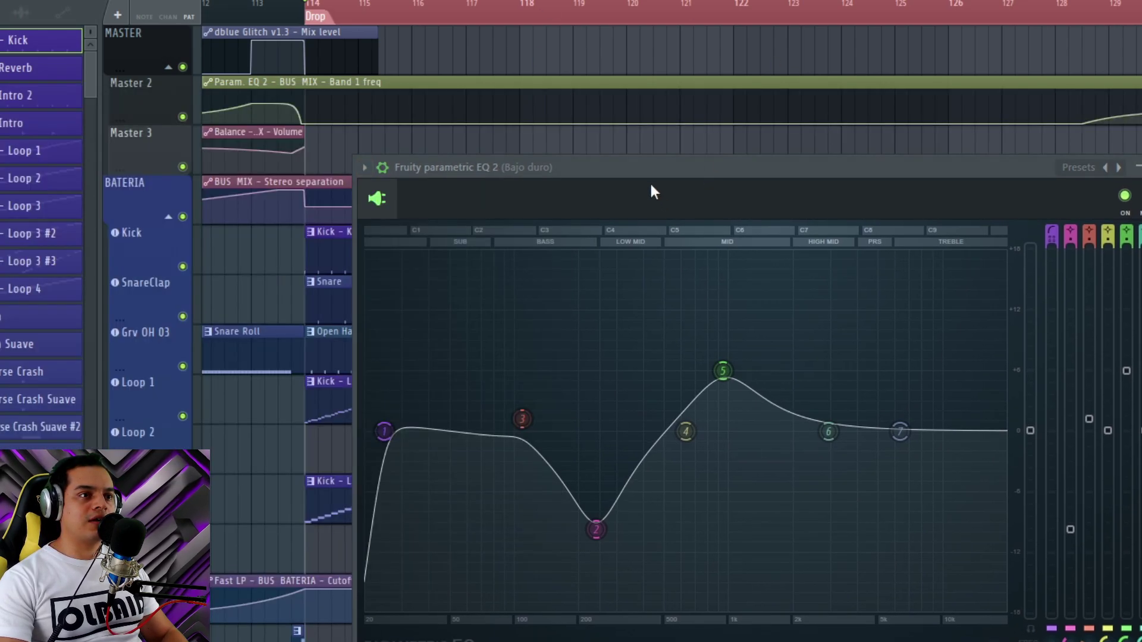
drag(618, 175, 806, 207)
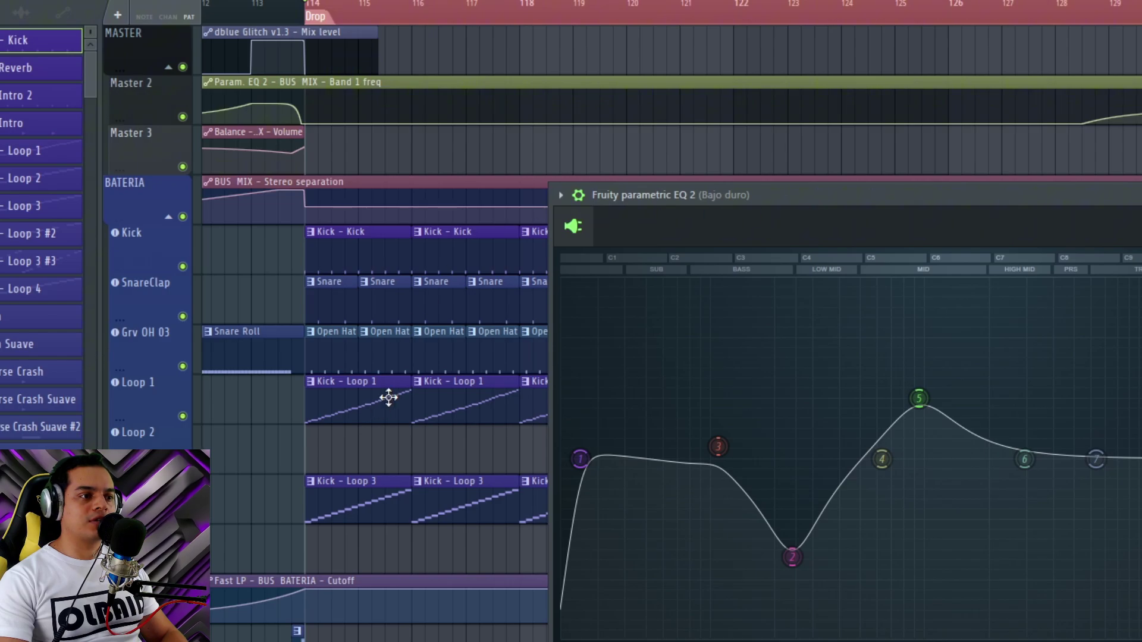
scroll(444, 172, down, 3)
scroll(439, 153, right, 3)
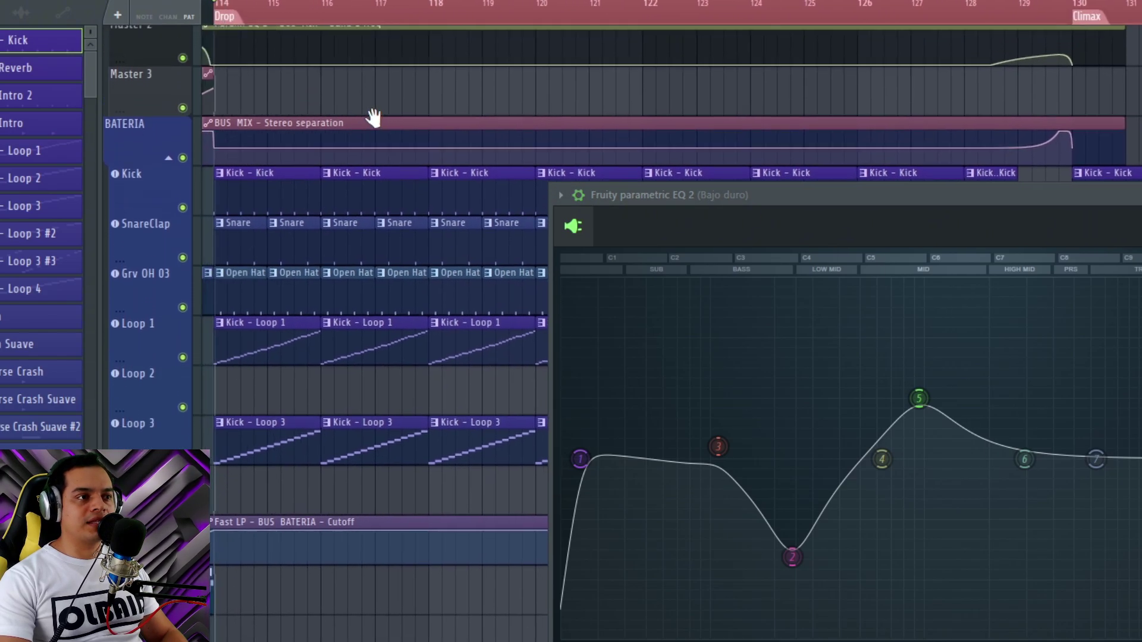
scroll(356, 254, down, 8)
scroll(293, 428, right, 3)
scroll(293, 428, down, 1)
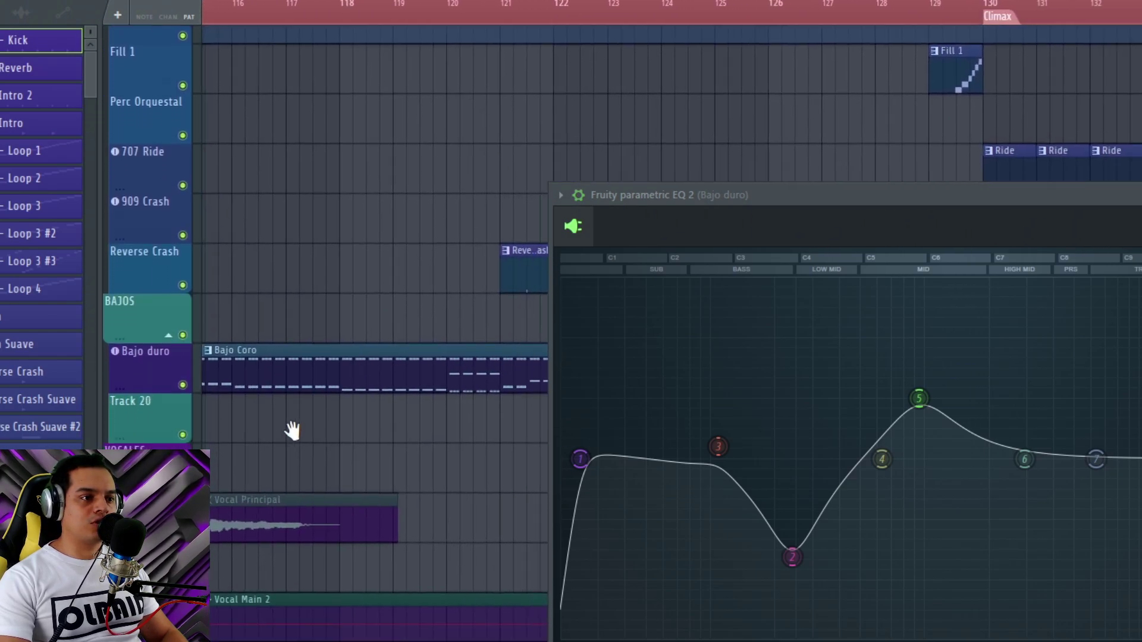
Raise the frequency of the Bajo duro EQ's band 1 low cut slightly during playback, reposition the EQ window, and stop playback
key(space)
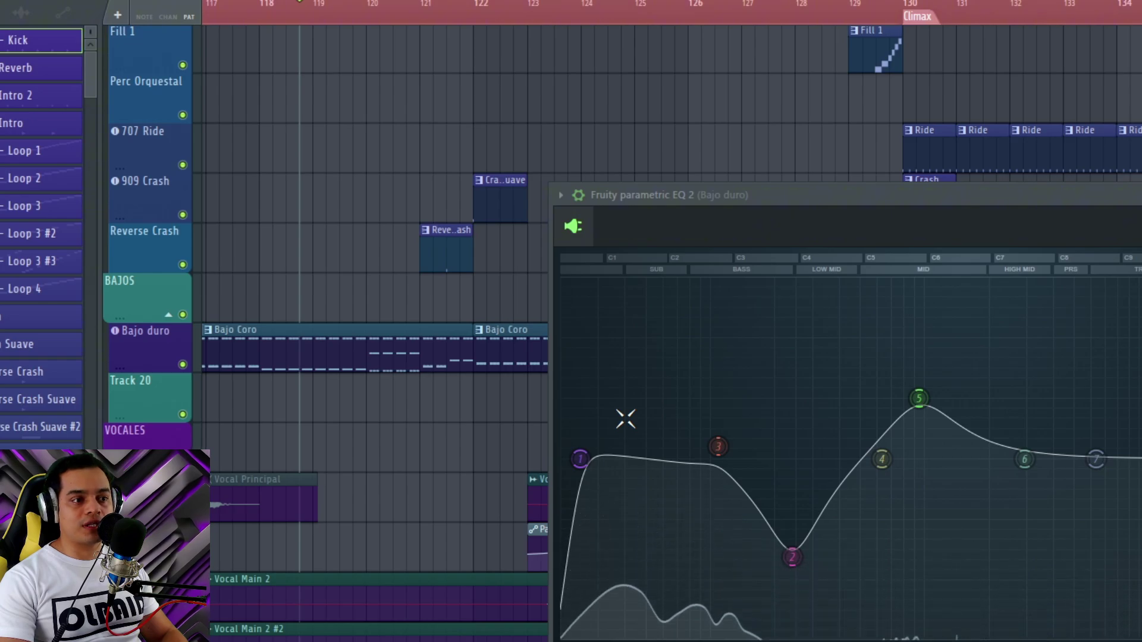
drag(580, 459, 603, 459)
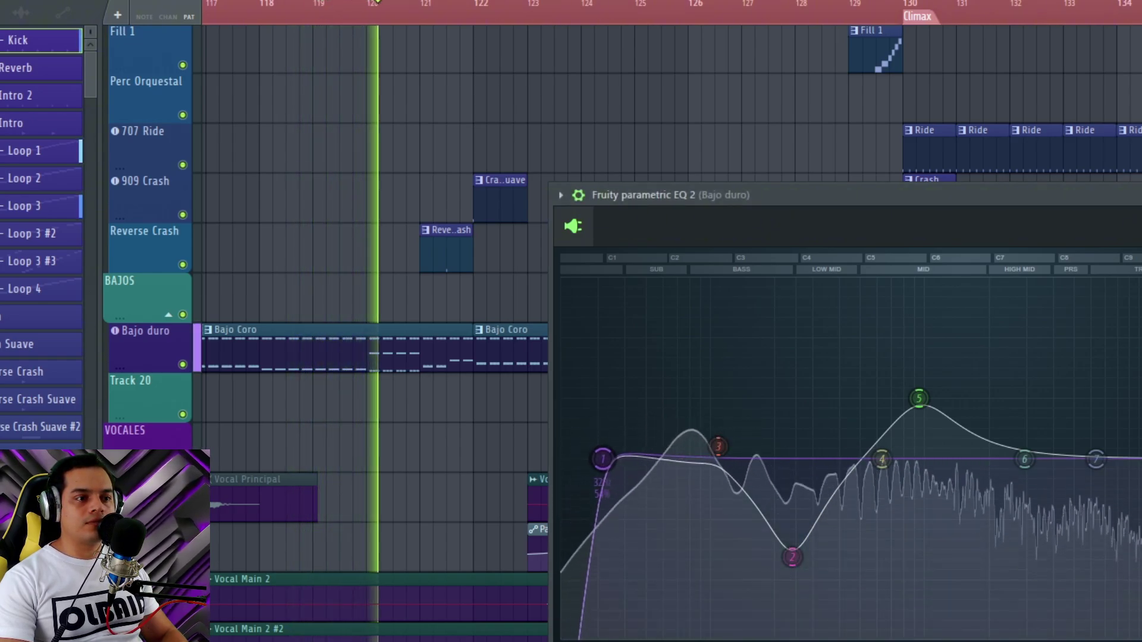
drag(820, 196, 506, 79)
key(space)
Bring back the Mixer and lower the gain of the Bajo duro EQ's band 5 to about +3 dB during playback
key(F9)
key(space)
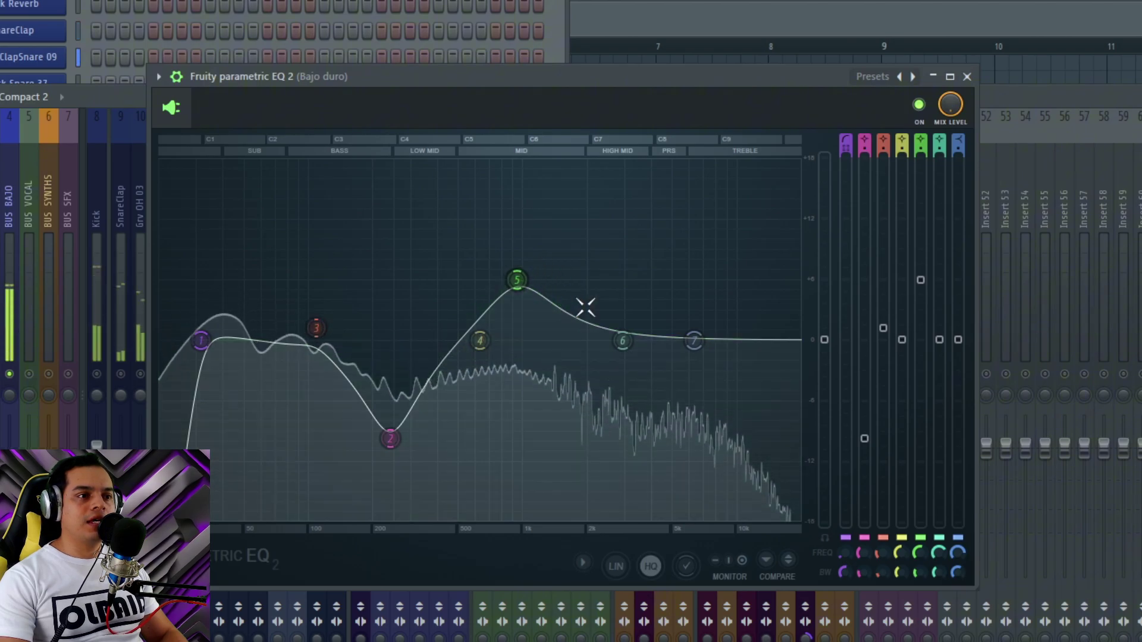
drag(517, 278, 510, 308)
key(space)
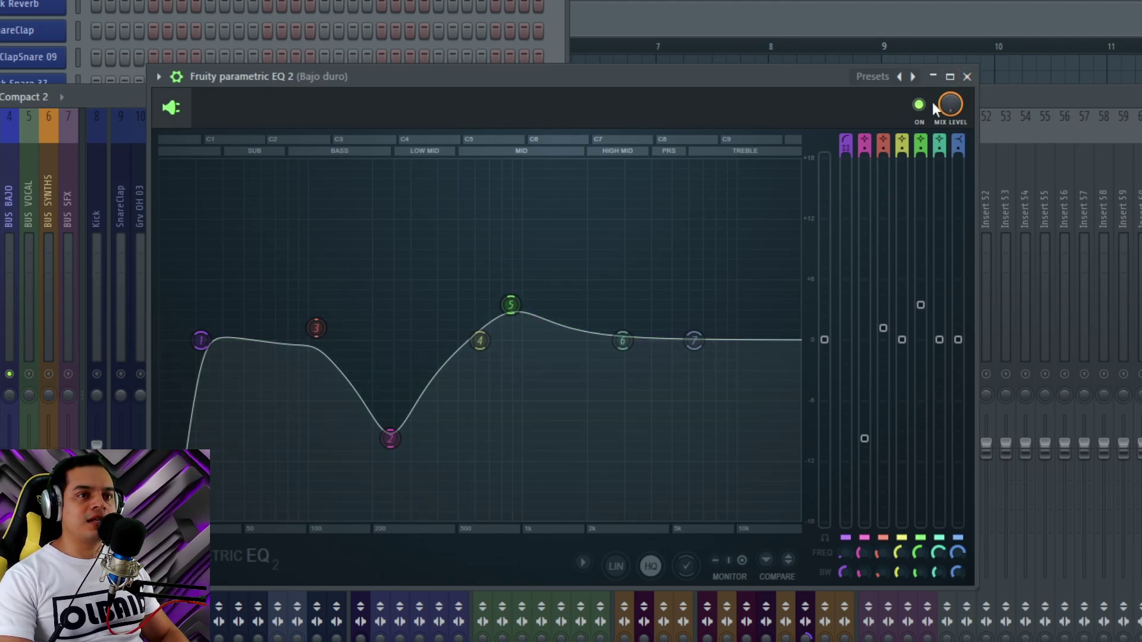
Unmute the Kick track and play it together with the bass while viewing the reopened Bajo duro EQ
click(966, 78)
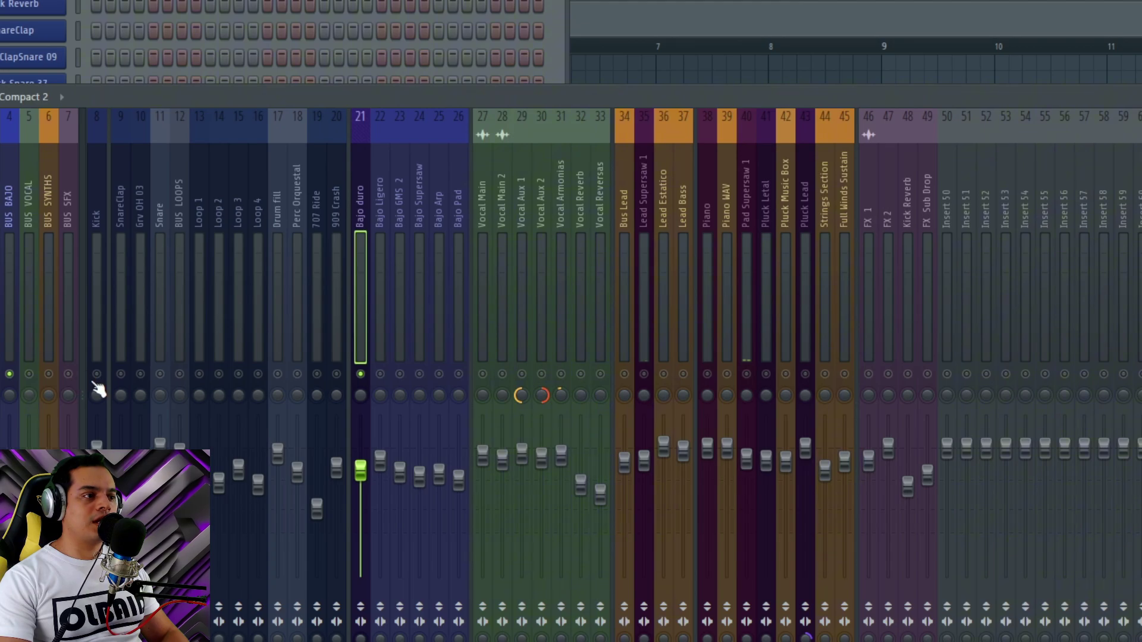
click(96, 375)
key(space)
click(1138, 202)
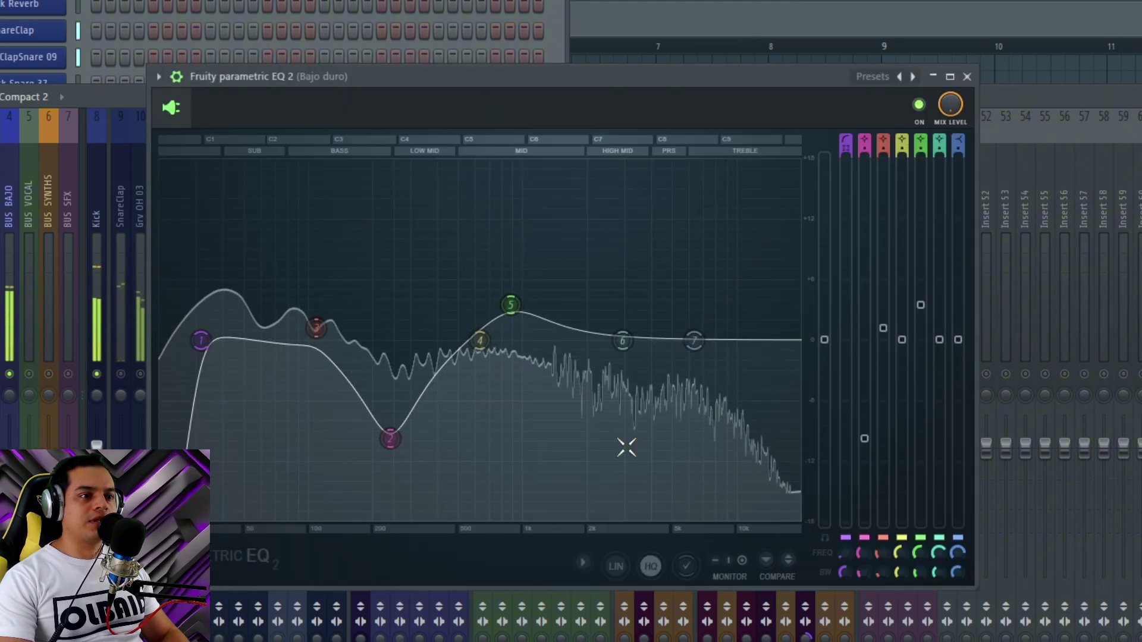
key(space)
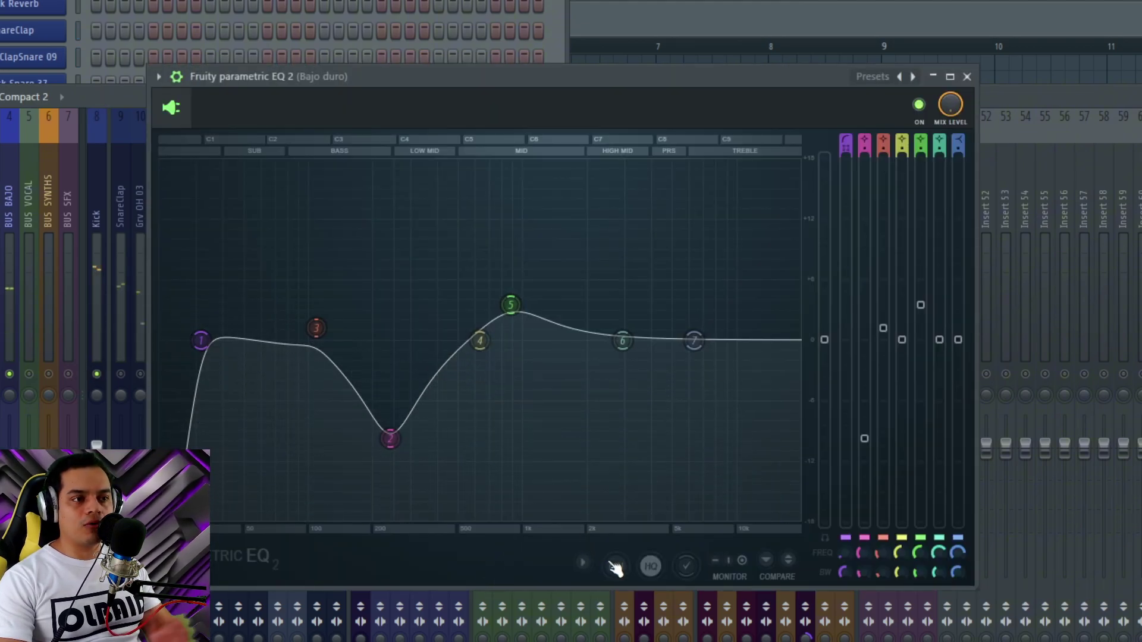
Play the kick and bass while switching the Bajo duro EQ's linear phase mode on and off to compare
key(space)
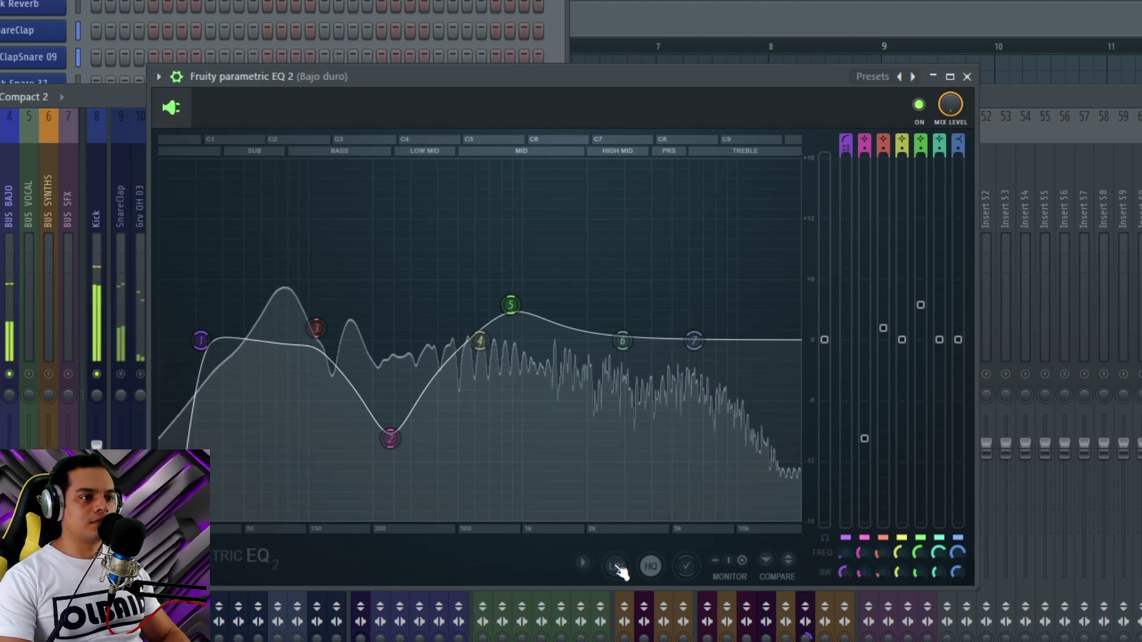
click(617, 567)
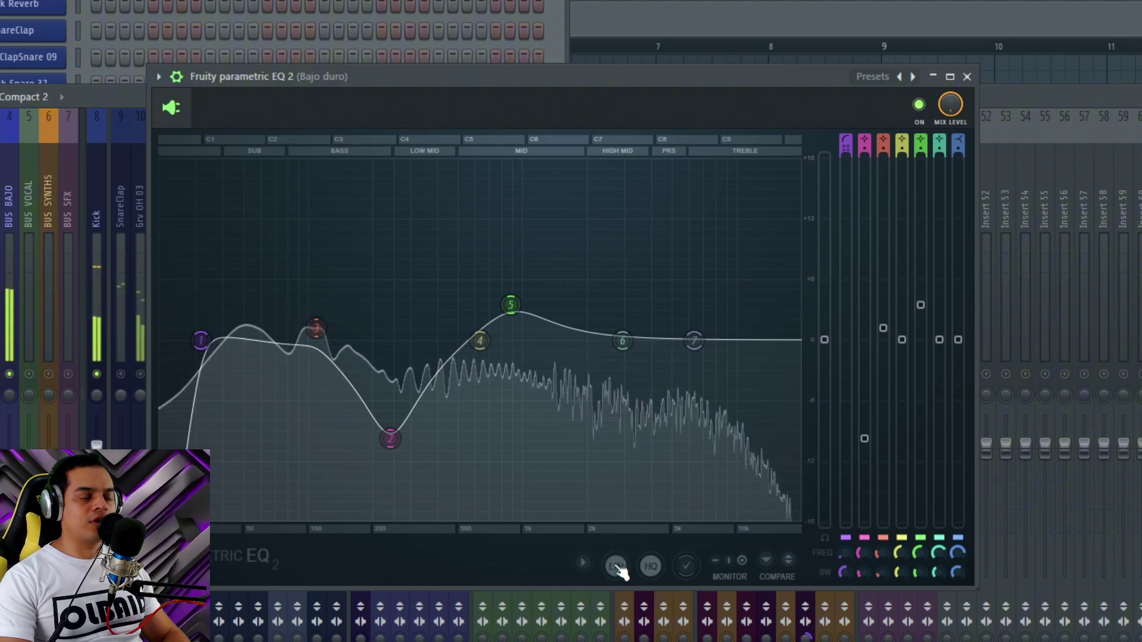
key(space)
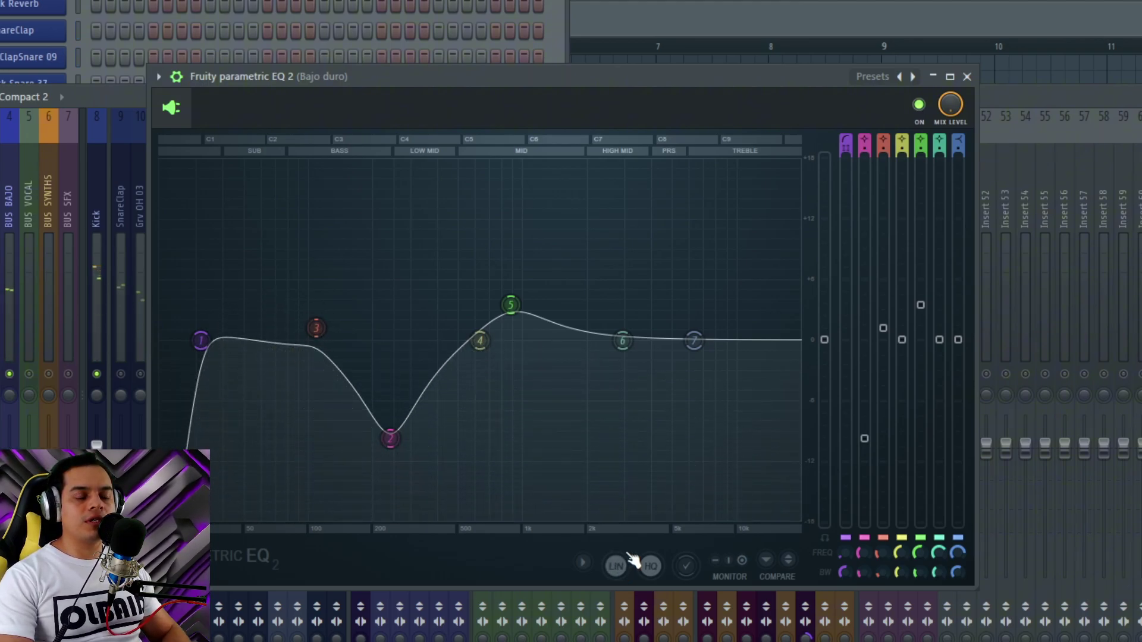
key(space)
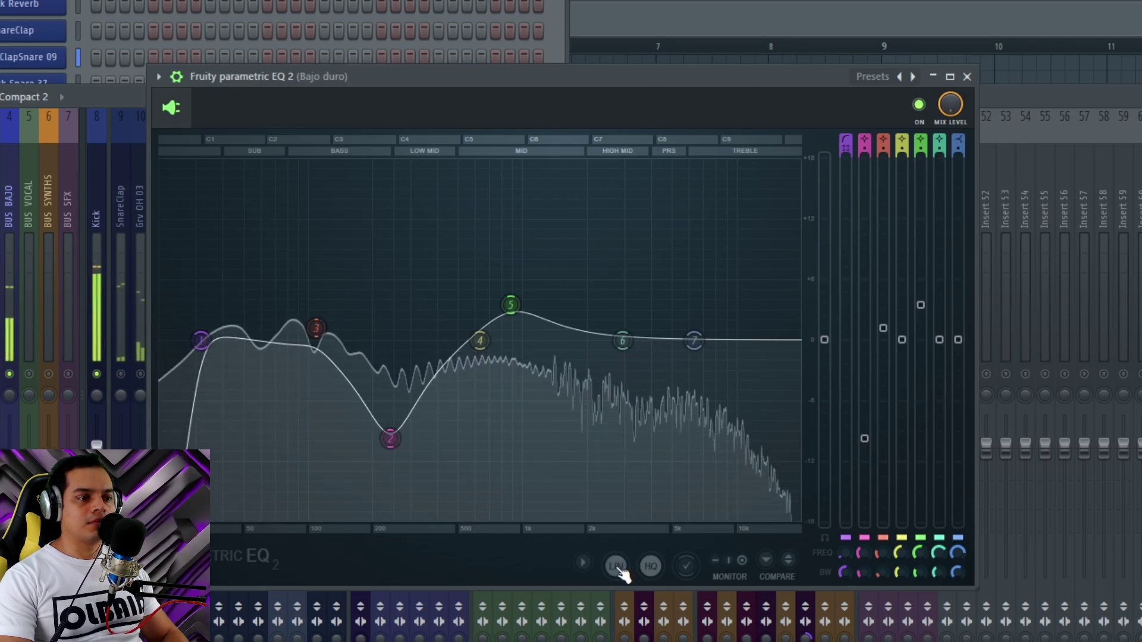
key(space)
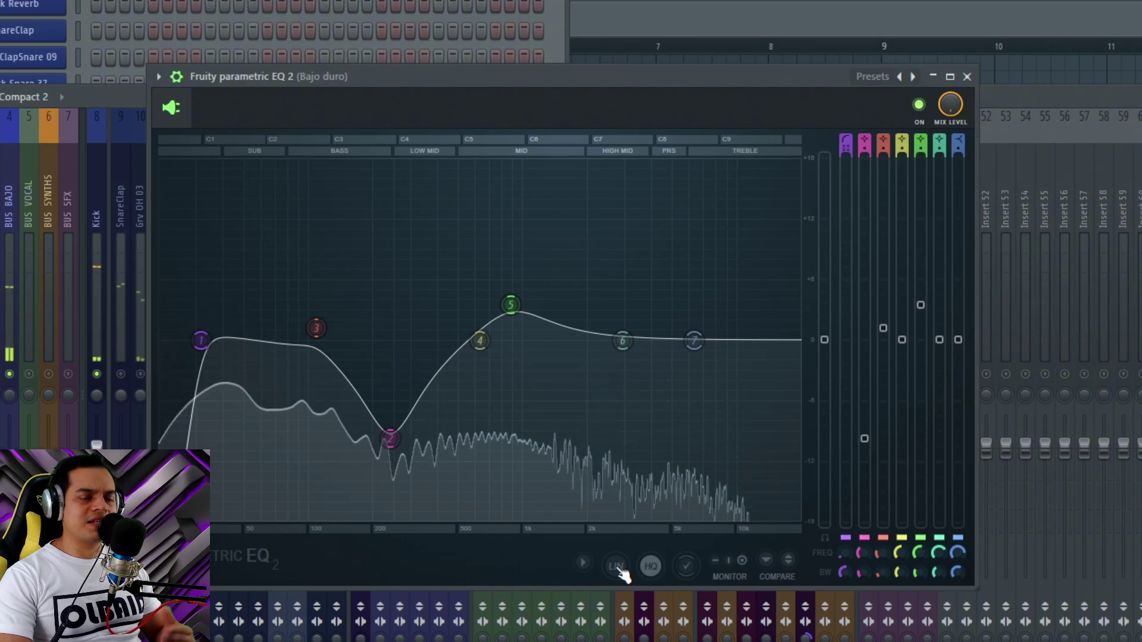
drag(515, 85, 542, 79)
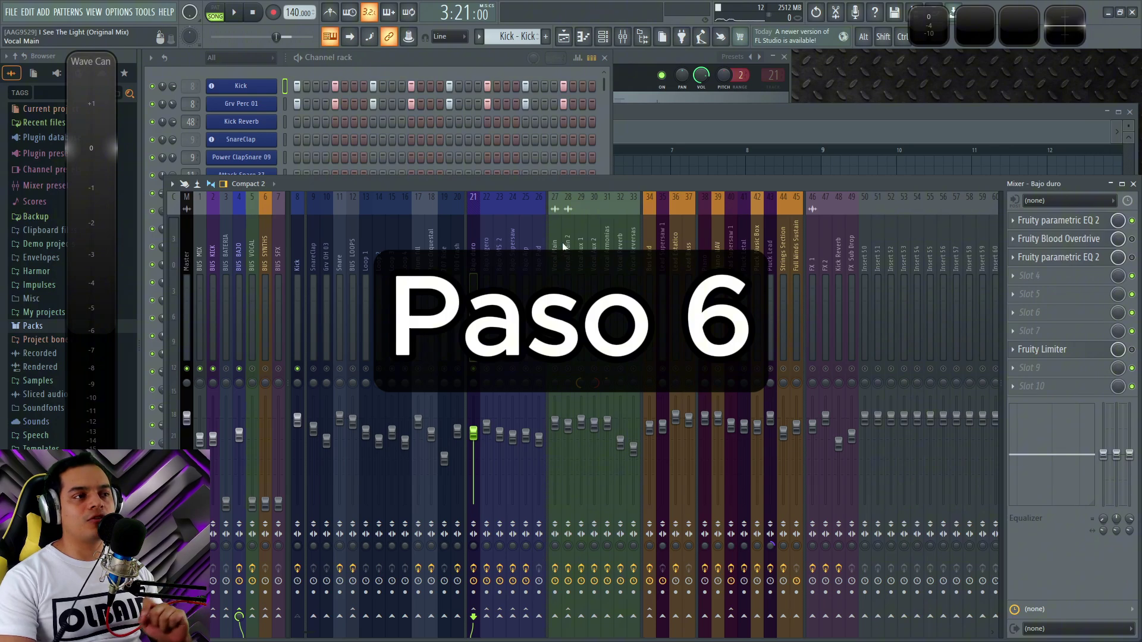
Inspect the Kick and BUS KICK mixer tracks and audition the song briefly with the Kick track selected
click(298, 244)
key(space)
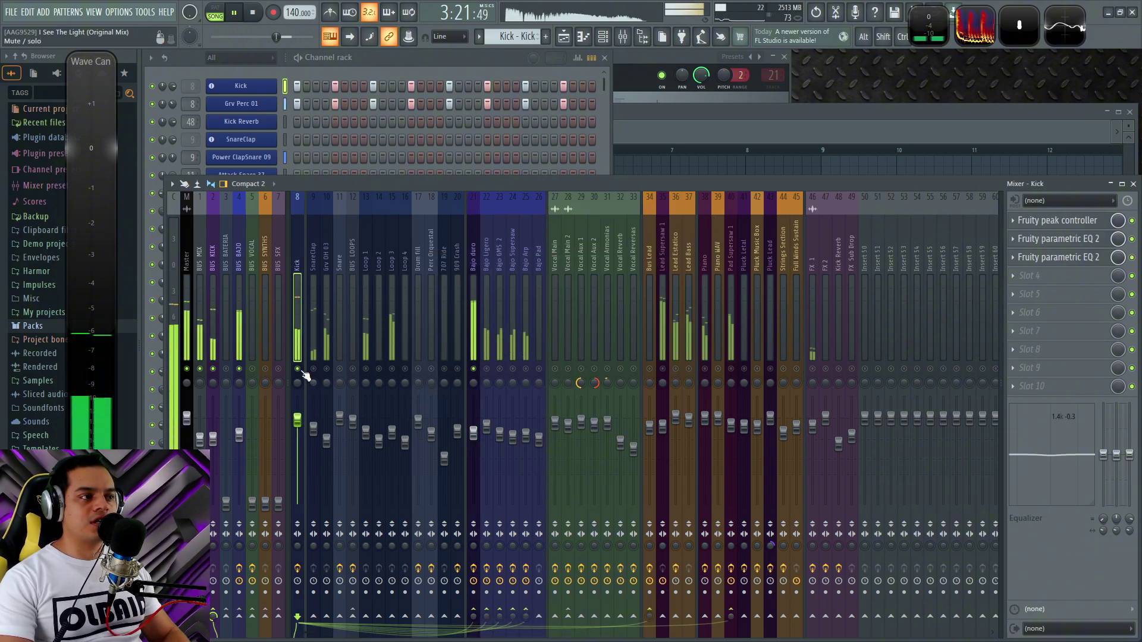
key(space)
click(213, 251)
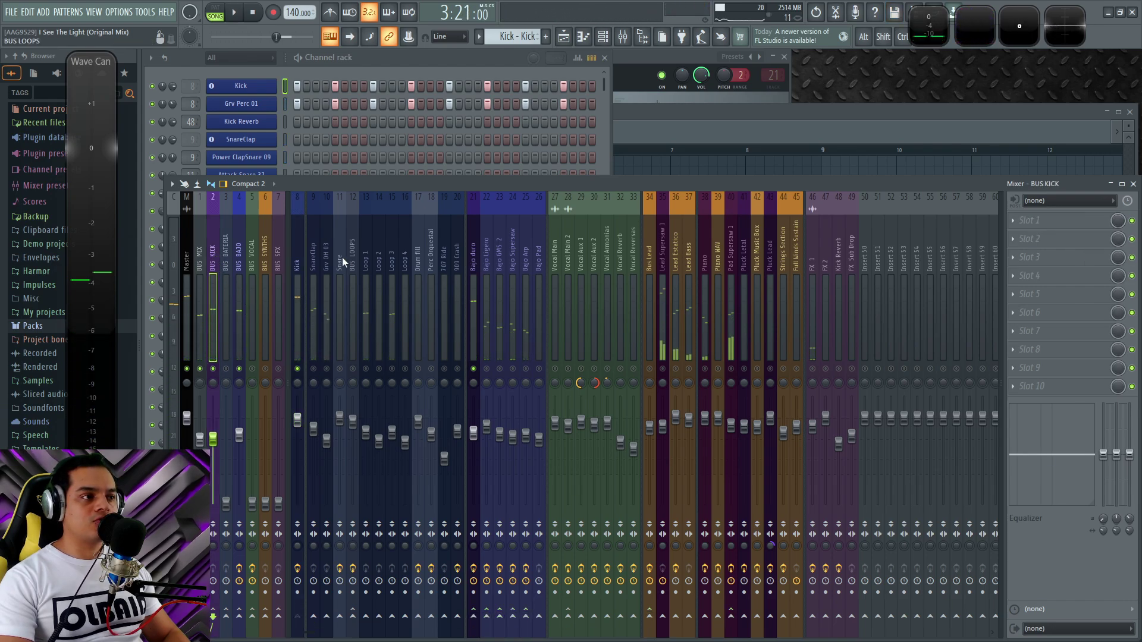
click(298, 283)
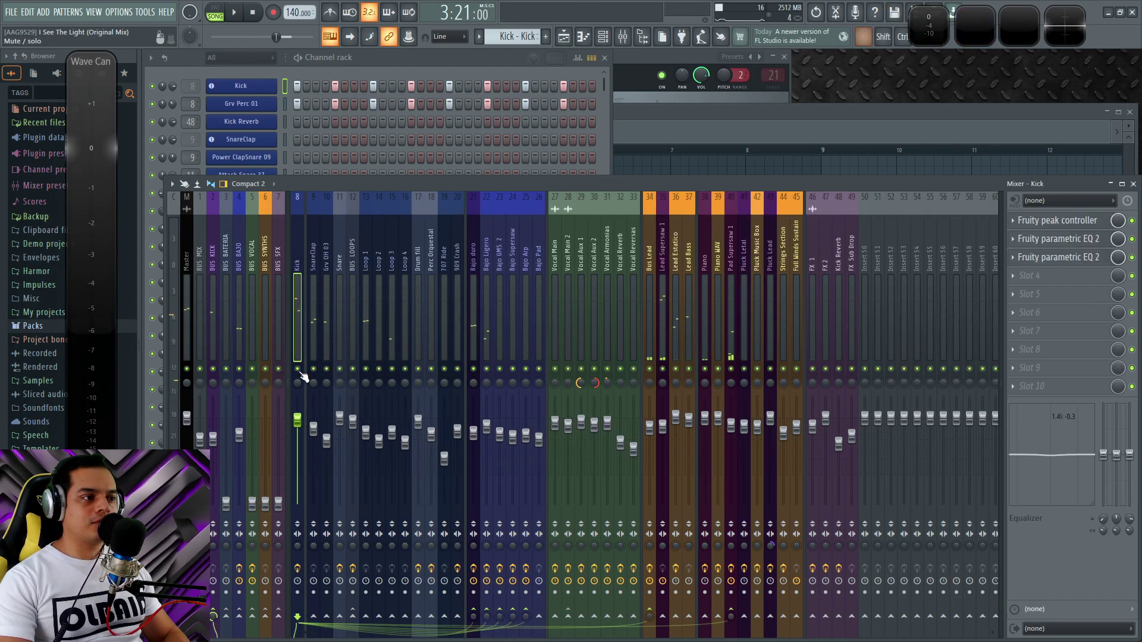
key(space)
key(space)
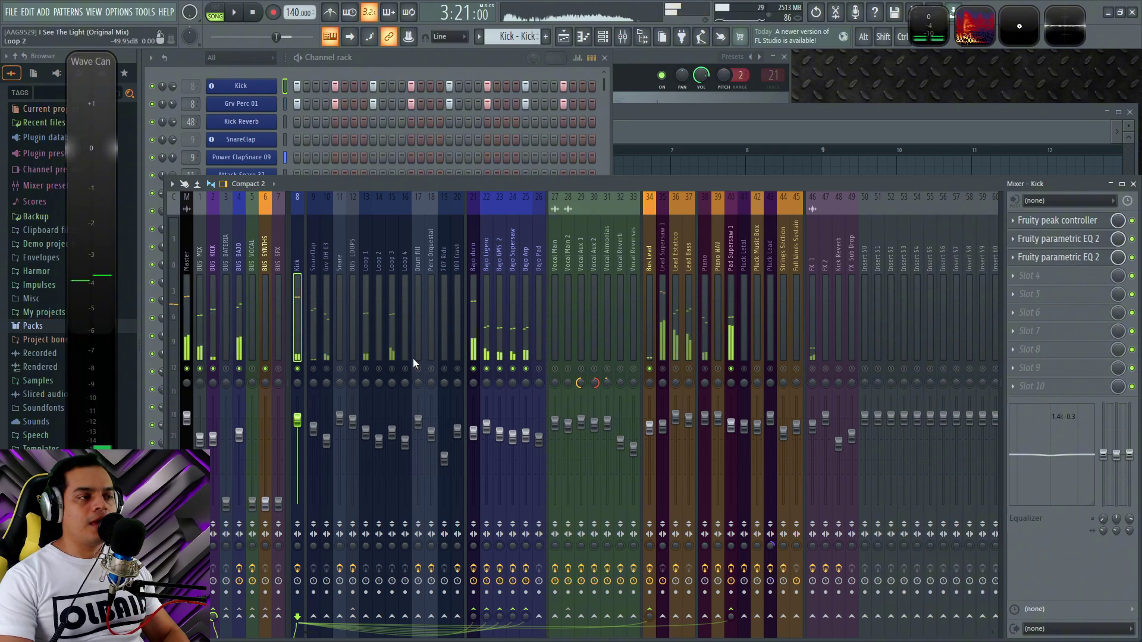
Solo Bajo duro, compare the bass with Fruity Blood Overdrive bypassed and enabled, and view the overdrive's settings before closing its window
right_click(474, 368)
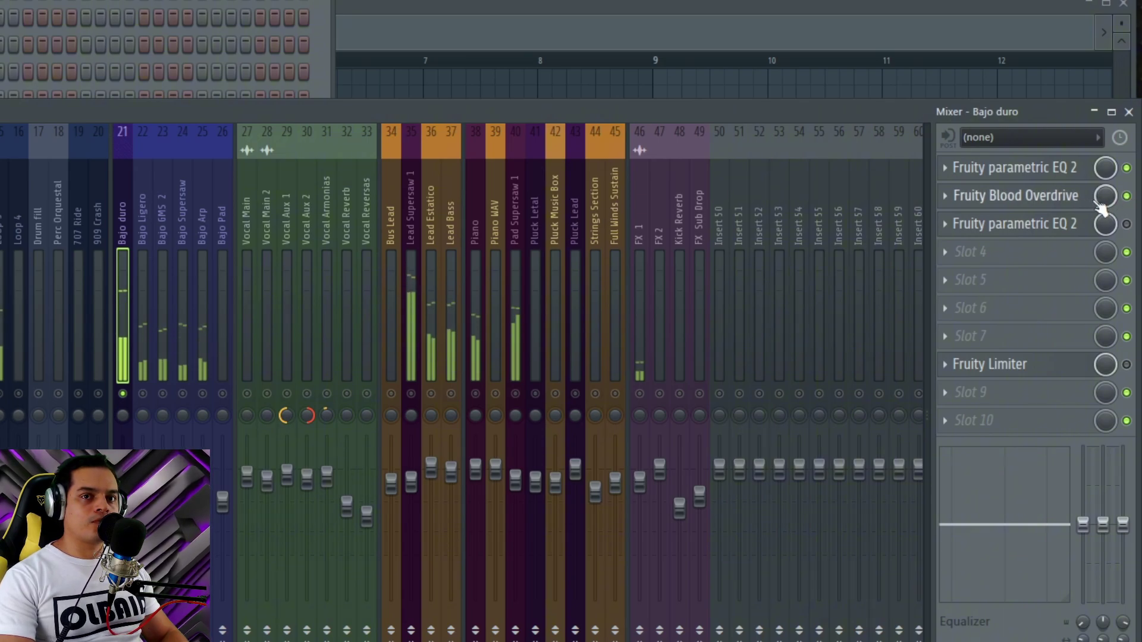
click(1021, 204)
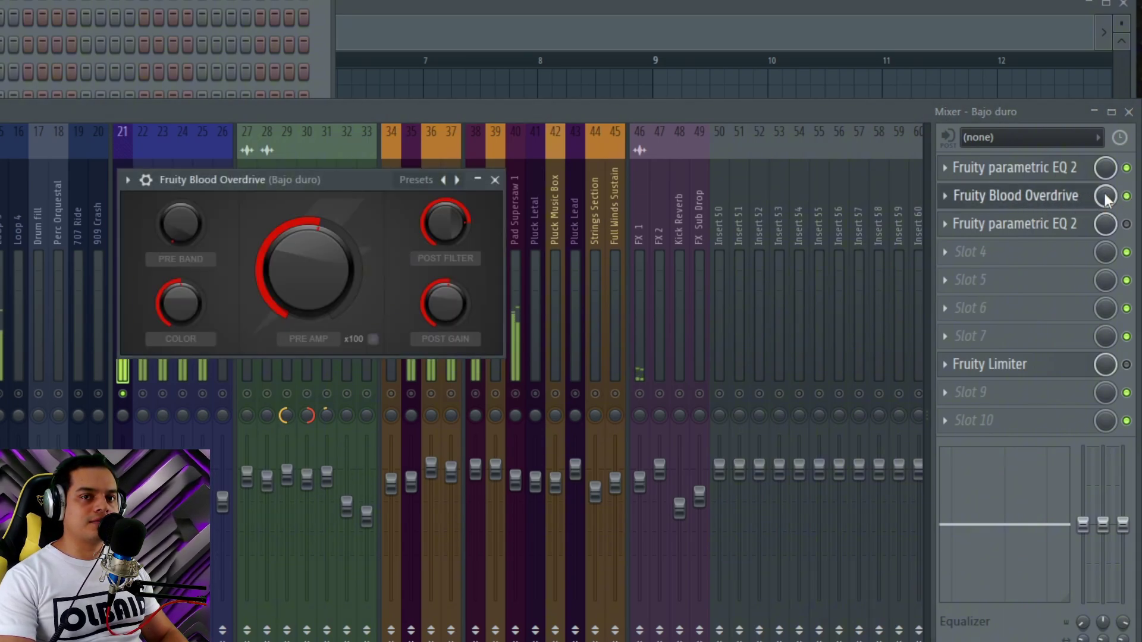
click(1128, 197)
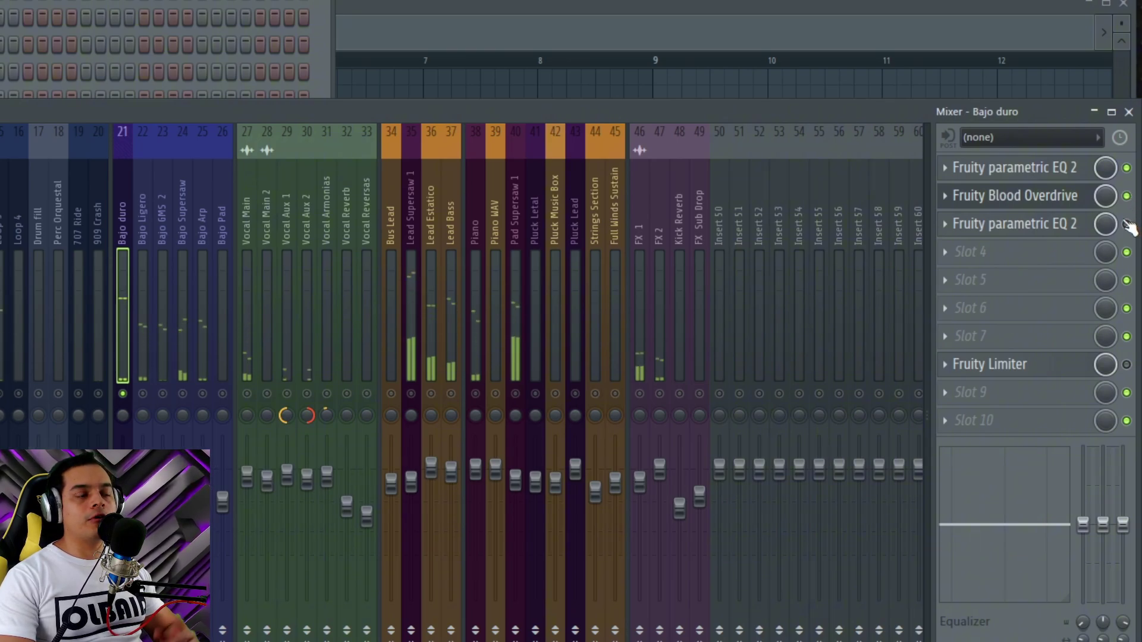
click(1064, 198)
drag(358, 183, 448, 198)
click(579, 194)
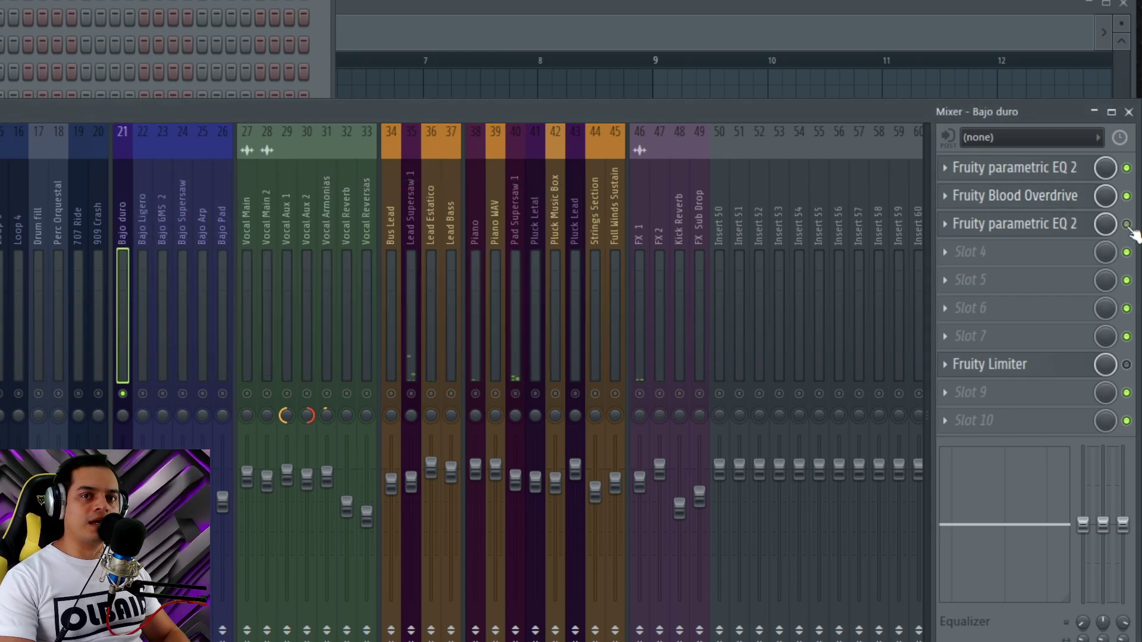
Enable the second Fruity parametric EQ 2 on Bajo duro, open it, play the bass through it, and close its window
click(963, 224)
click(963, 224)
click(964, 224)
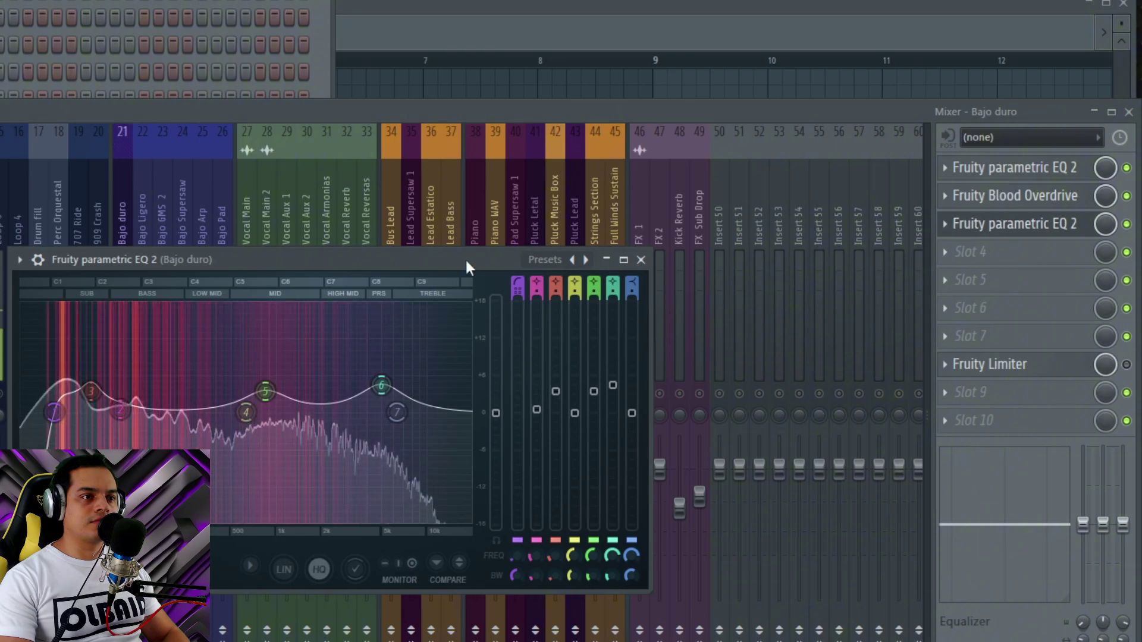
drag(356, 261, 565, 274)
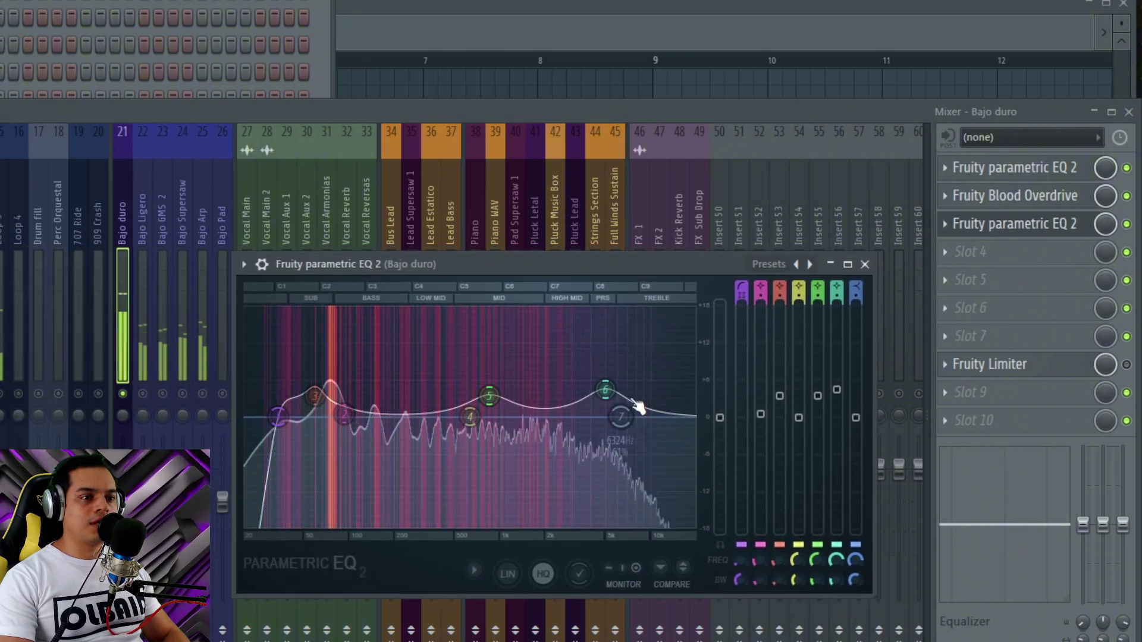
key(space)
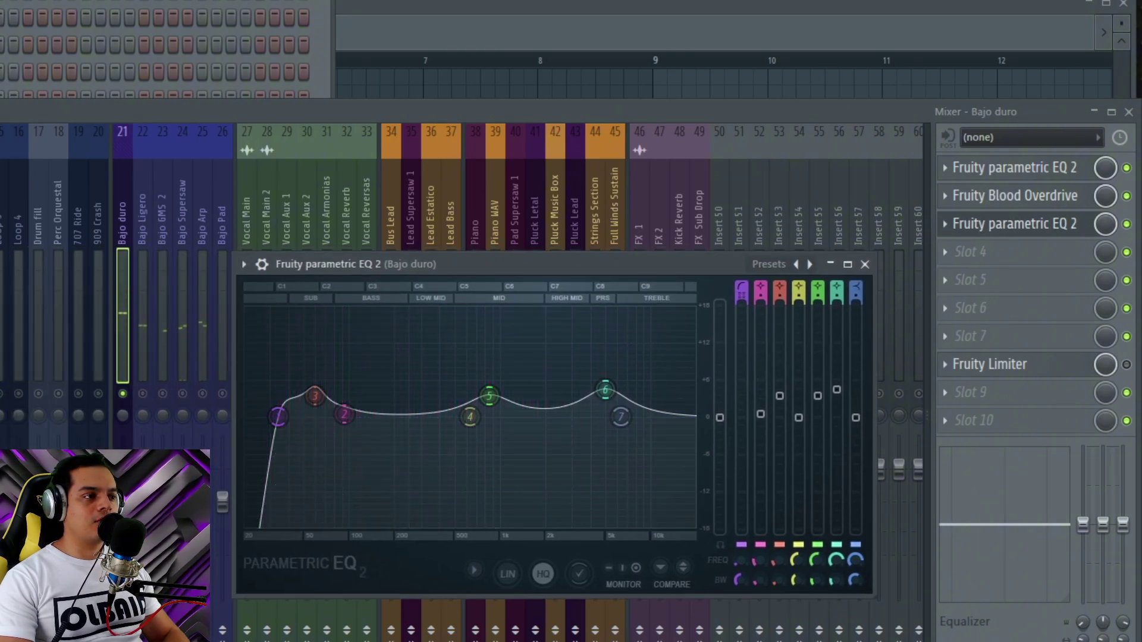
key(Escape)
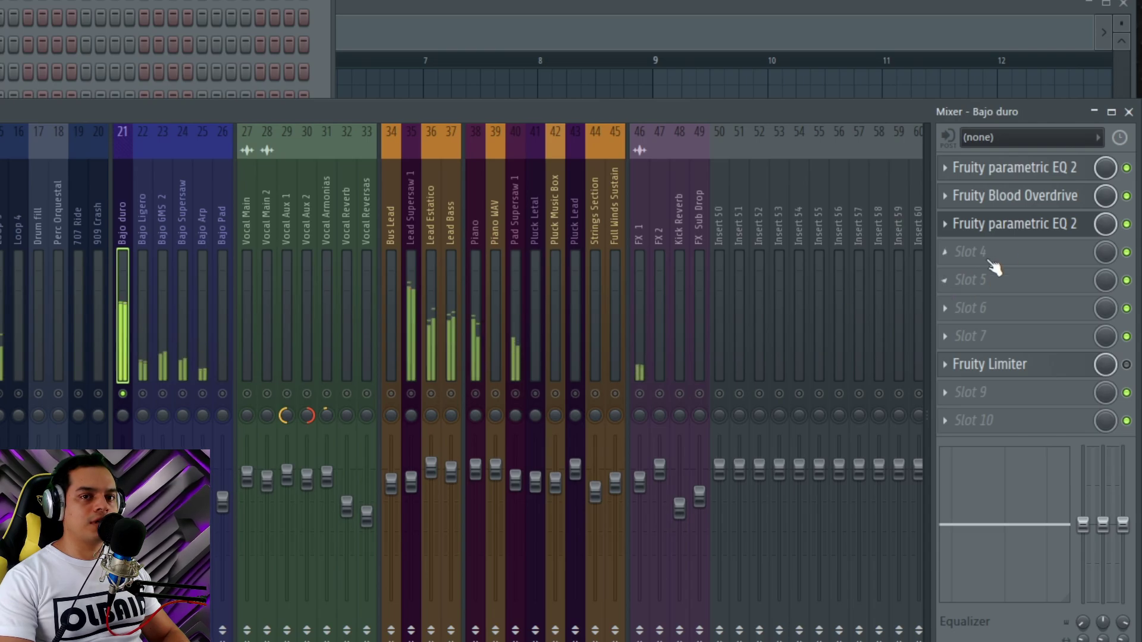
Reopen and reposition Bajo duro's second EQ, and play the bass with linear phase mode on and off to compare
click(971, 229)
drag(494, 264, 496, 180)
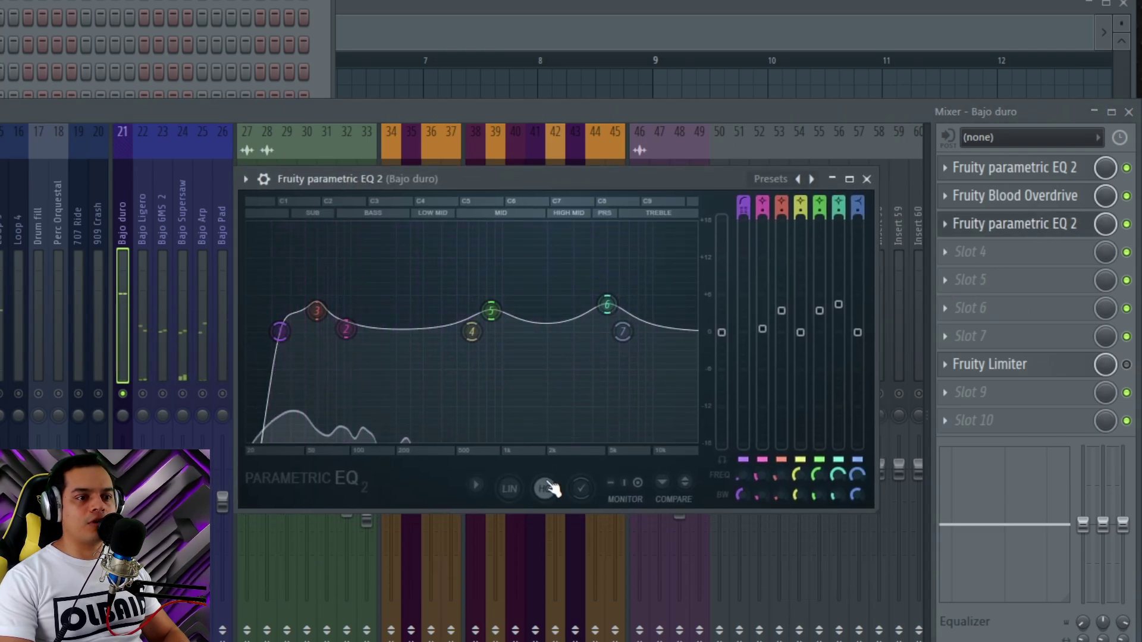
key(space)
click(514, 497)
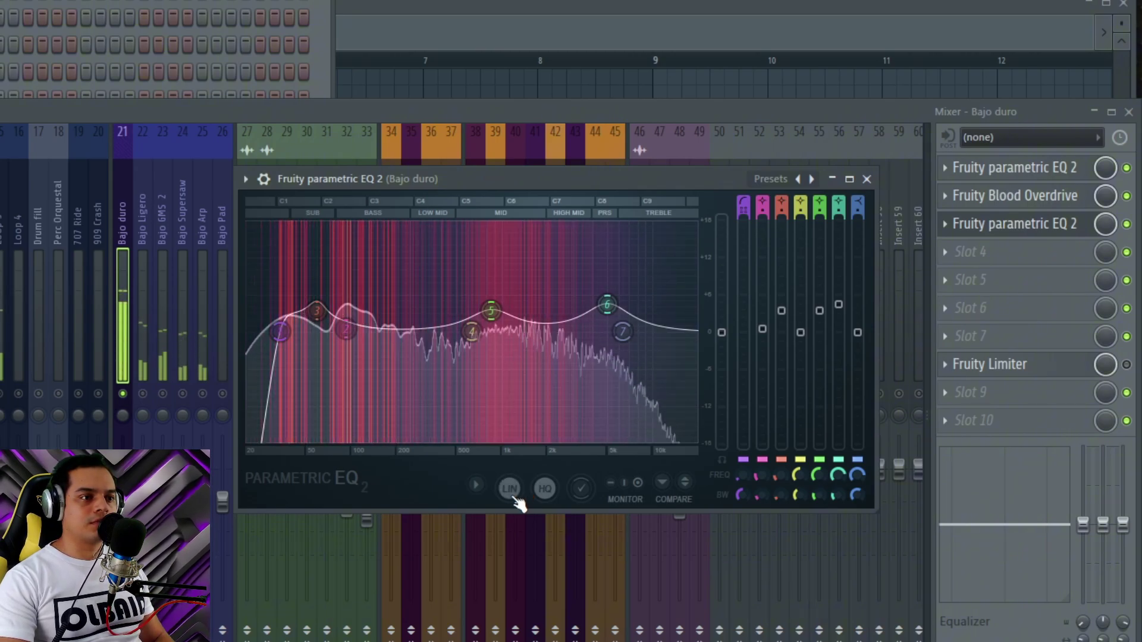
key(space)
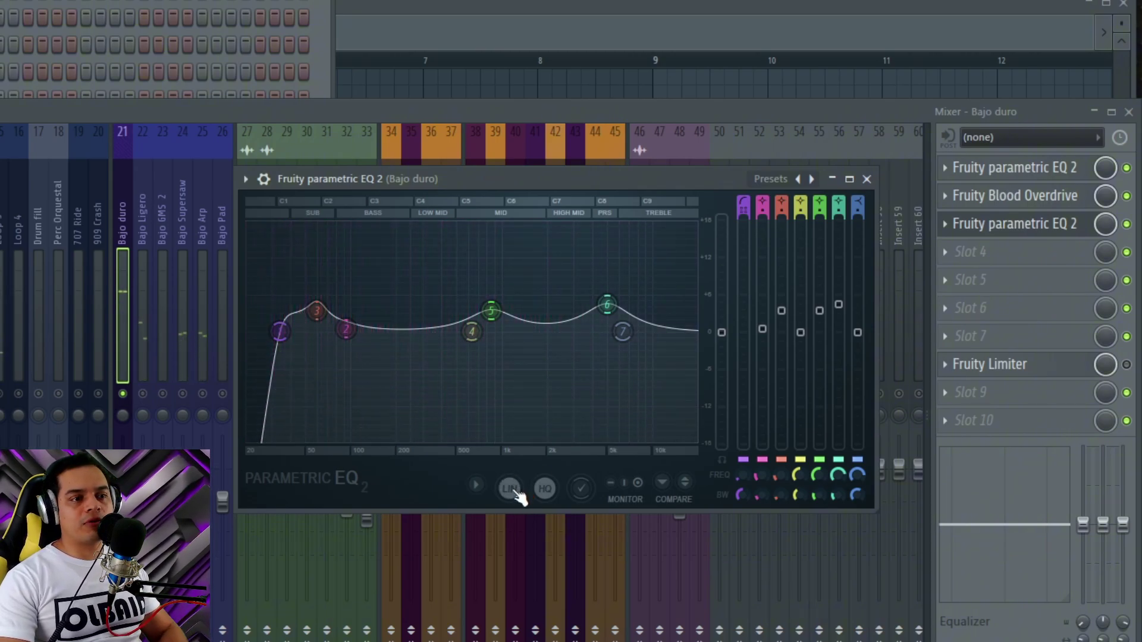
key(space)
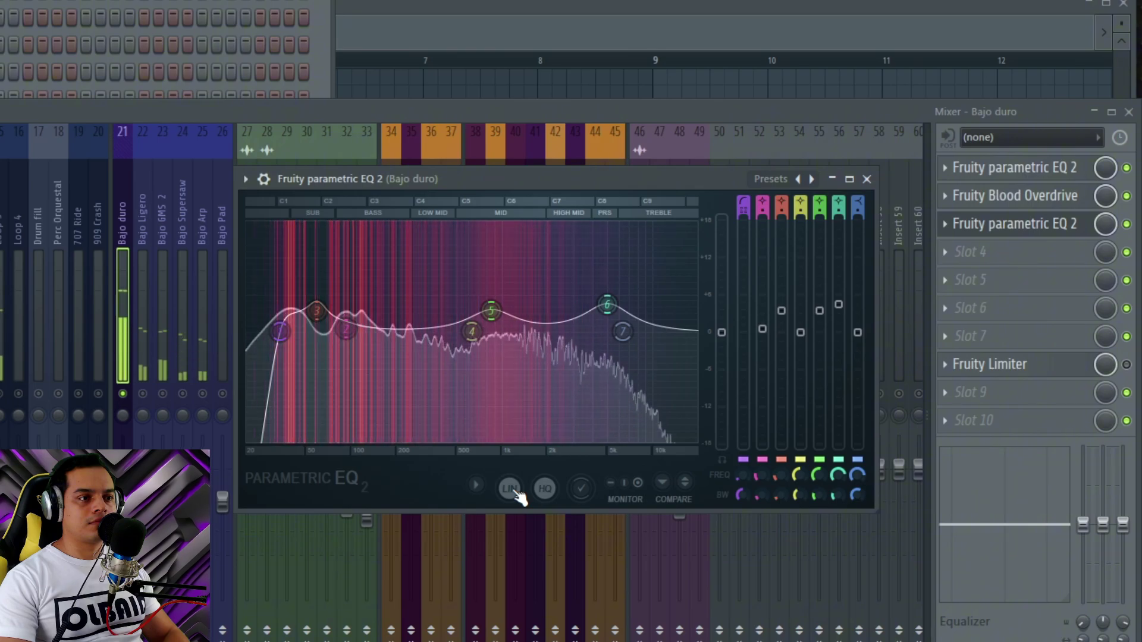
key(space)
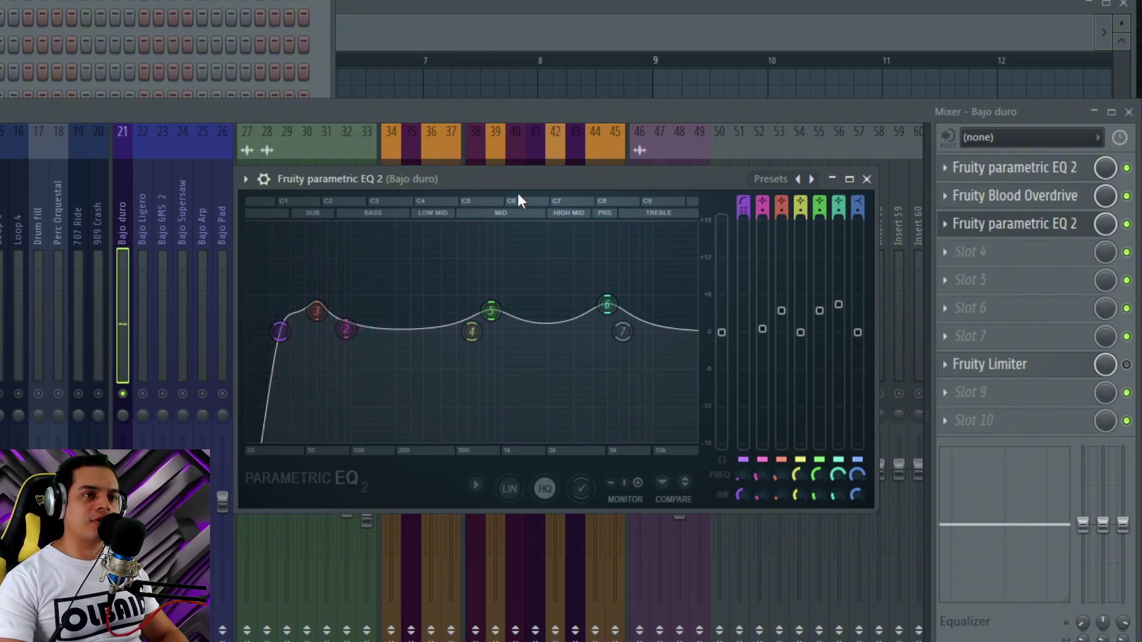
drag(540, 182, 499, 180)
key(space)
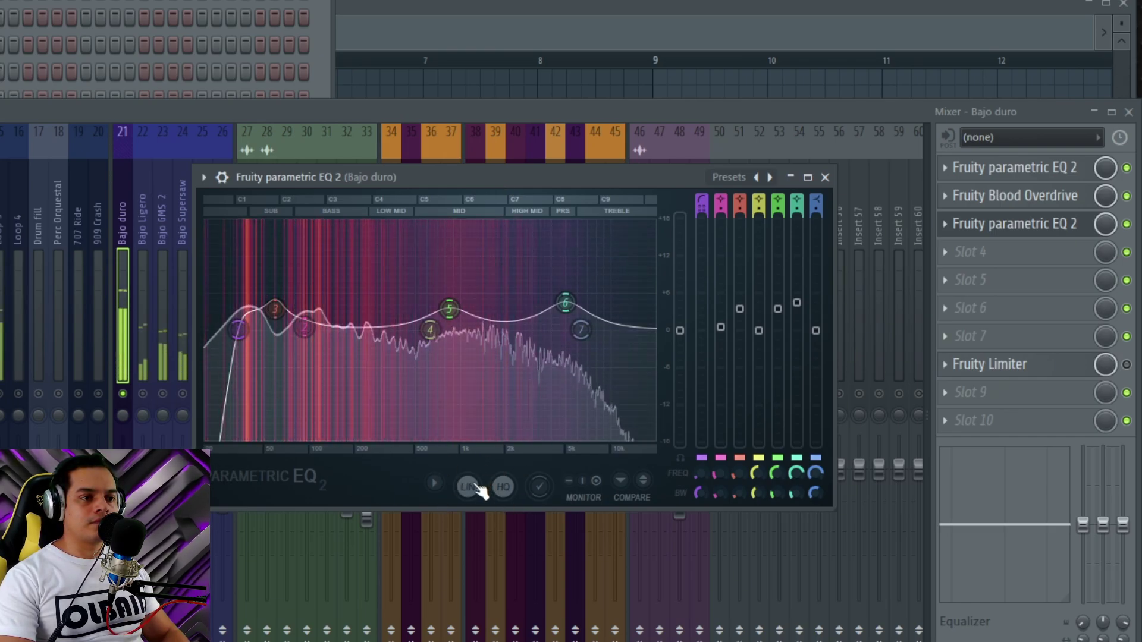
key(space)
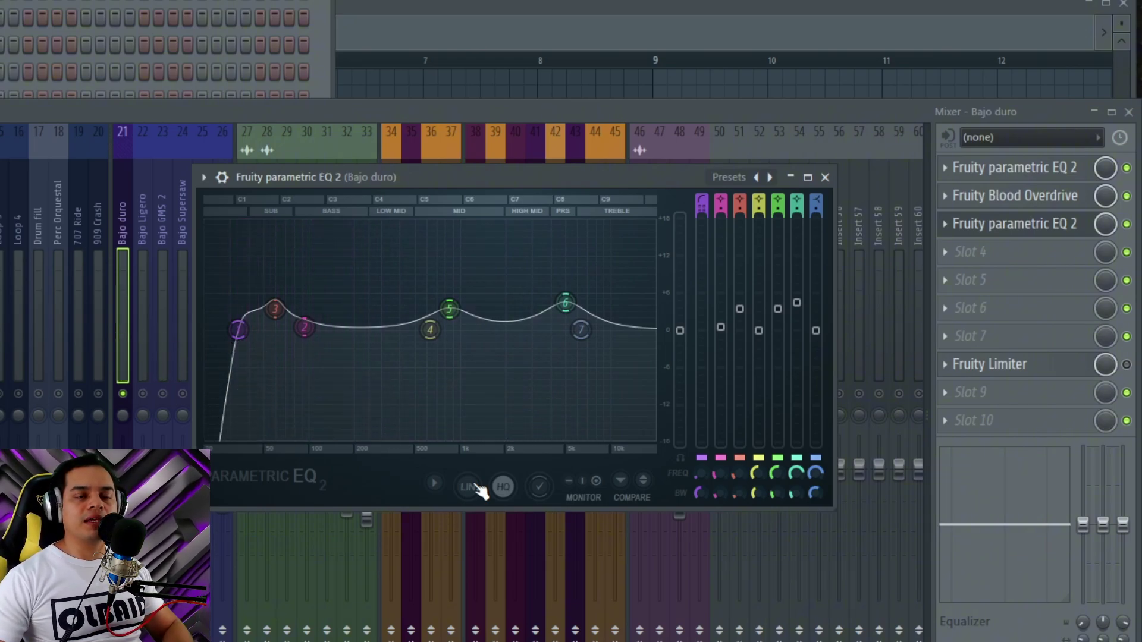
Play the song and compare the Bajo duro sound with Fruity Blood Overdrive and the third-slot Parametric EQ 2 switched off and on
click(825, 177)
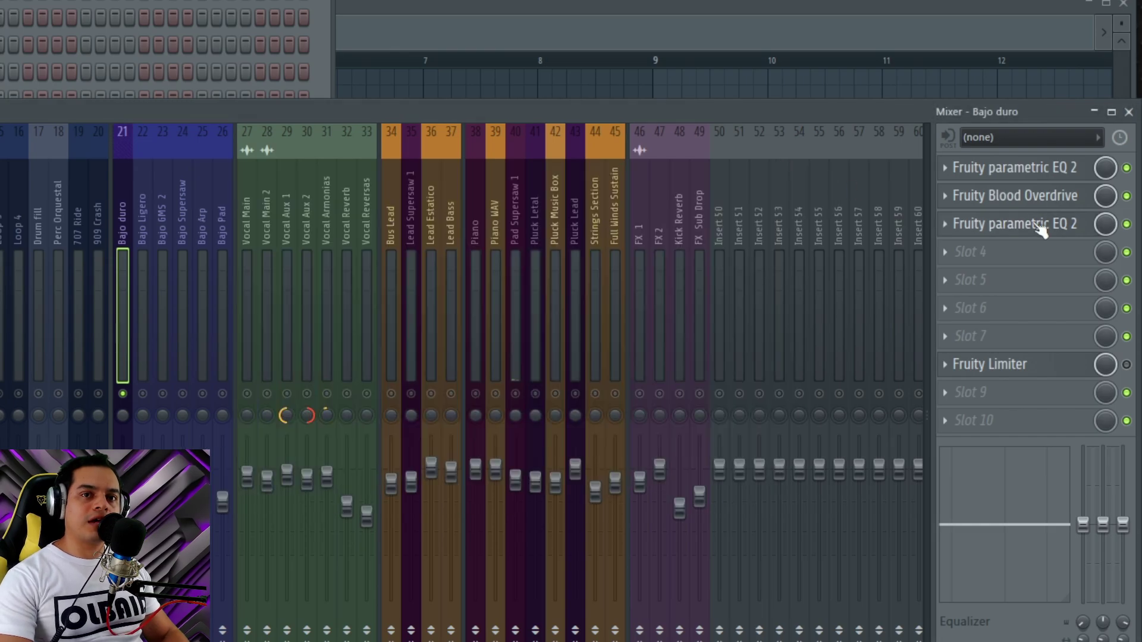
key(space)
click(1126, 196)
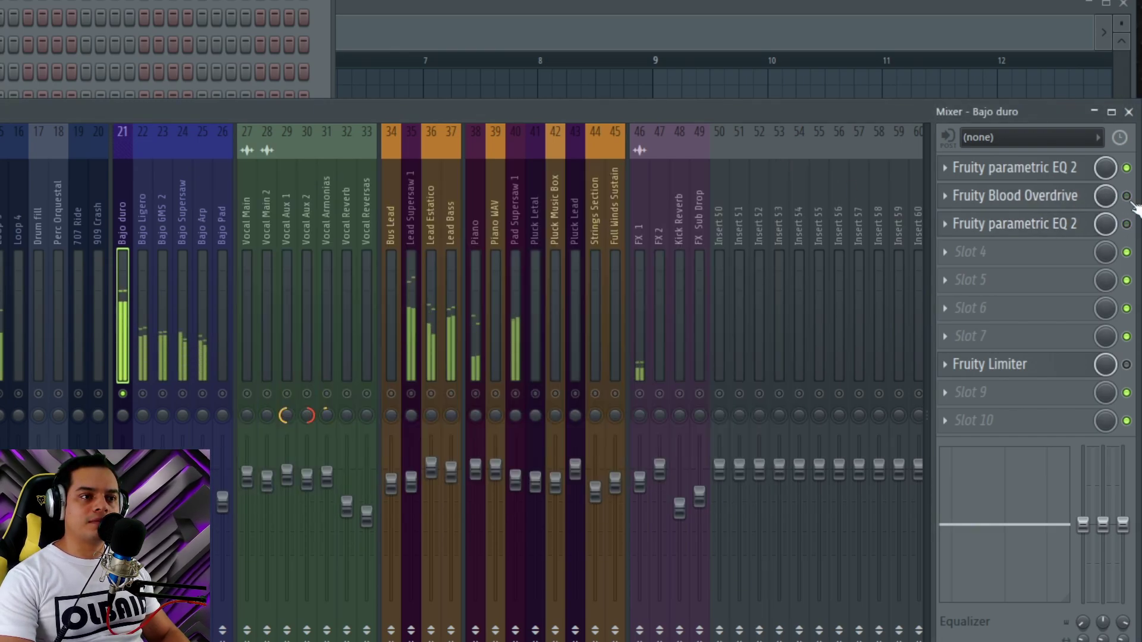
click(1126, 225)
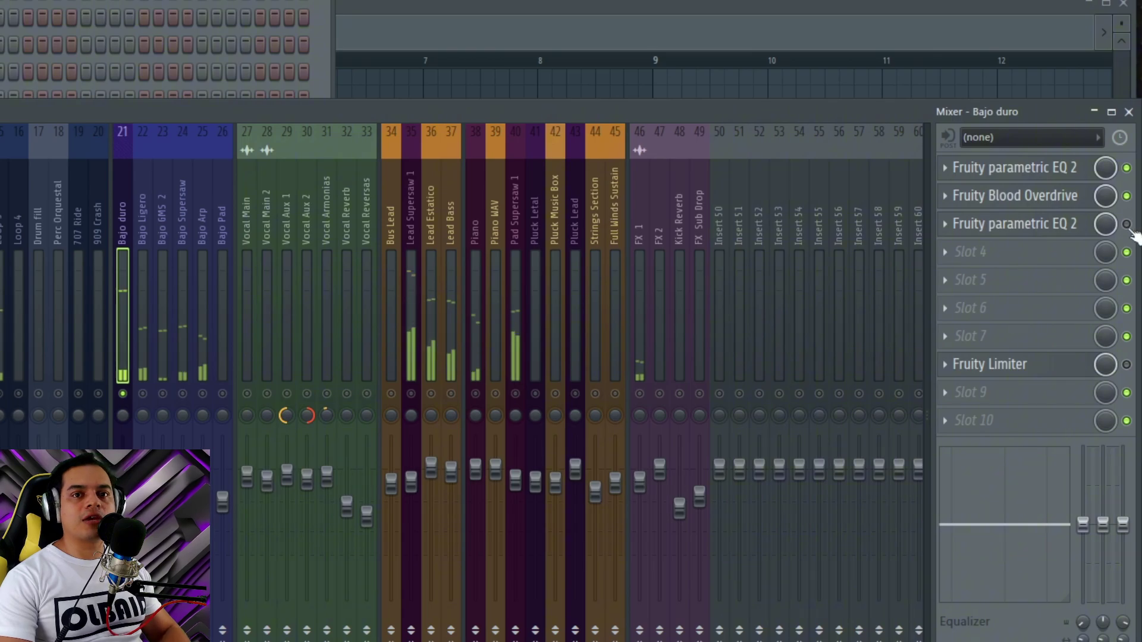
Examine the spectrum in the third-slot Parametric EQ 2 of Bajo duro during playback
click(1061, 231)
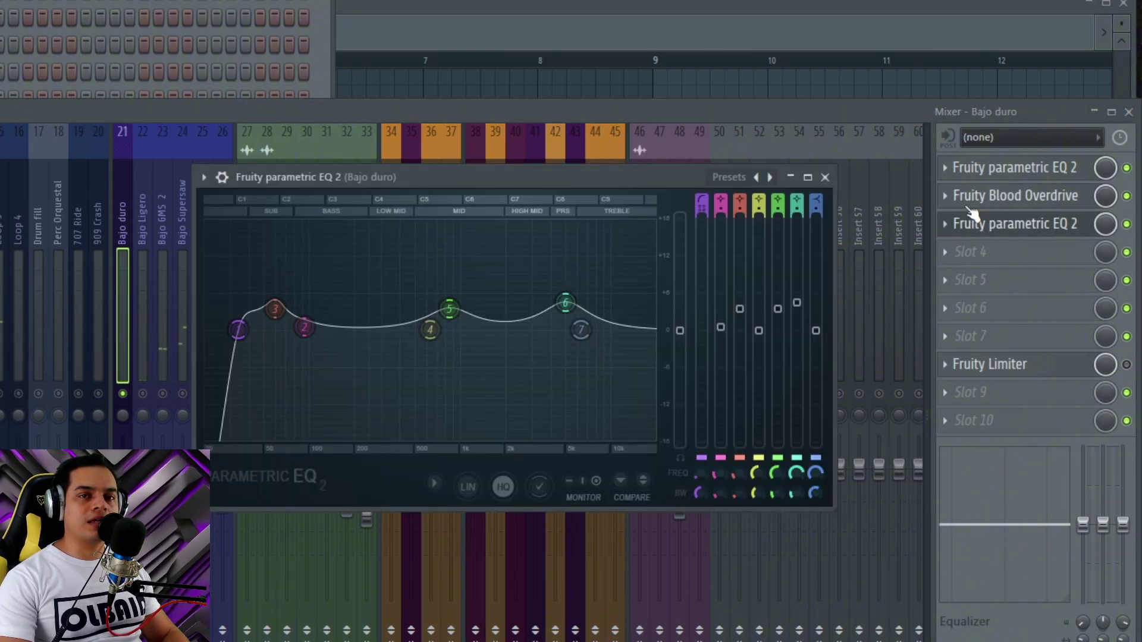
drag(603, 183, 588, 209)
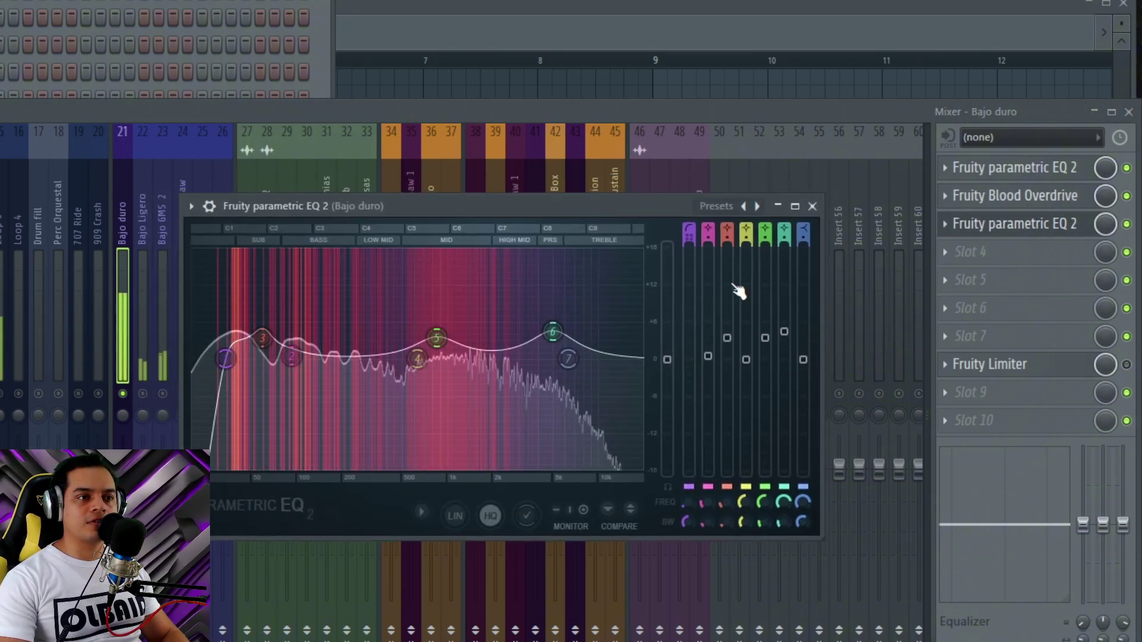
key(space)
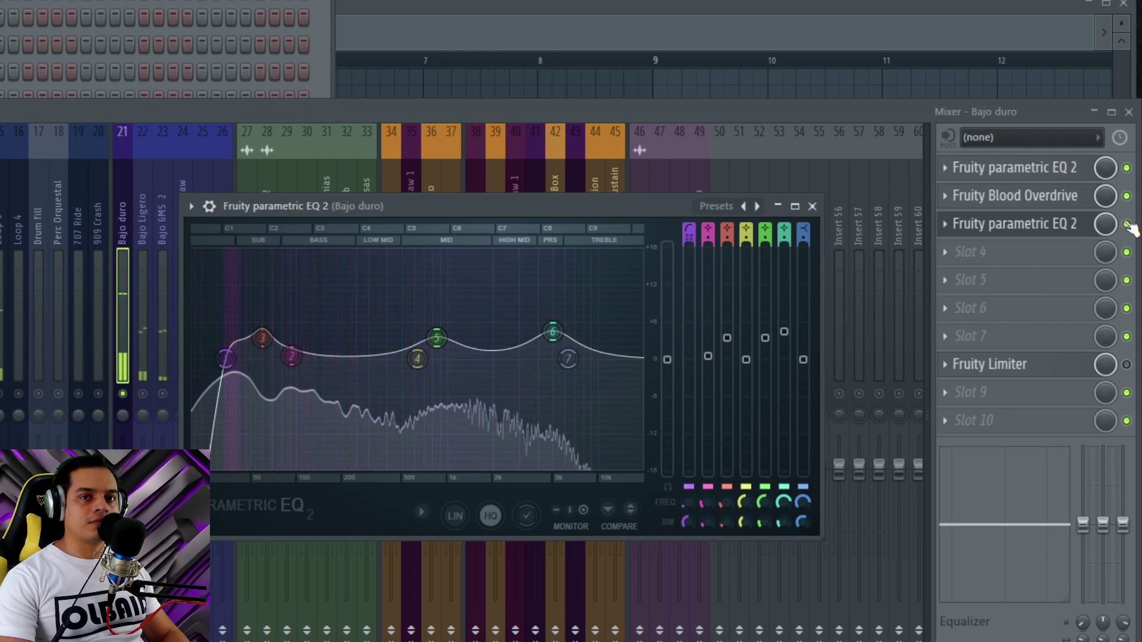
Try the third-slot Parametric EQ 2 ahead of Fruity Blood Overdrive, listen to it, and restore the original effect order
drag(1064, 235, 1067, 203)
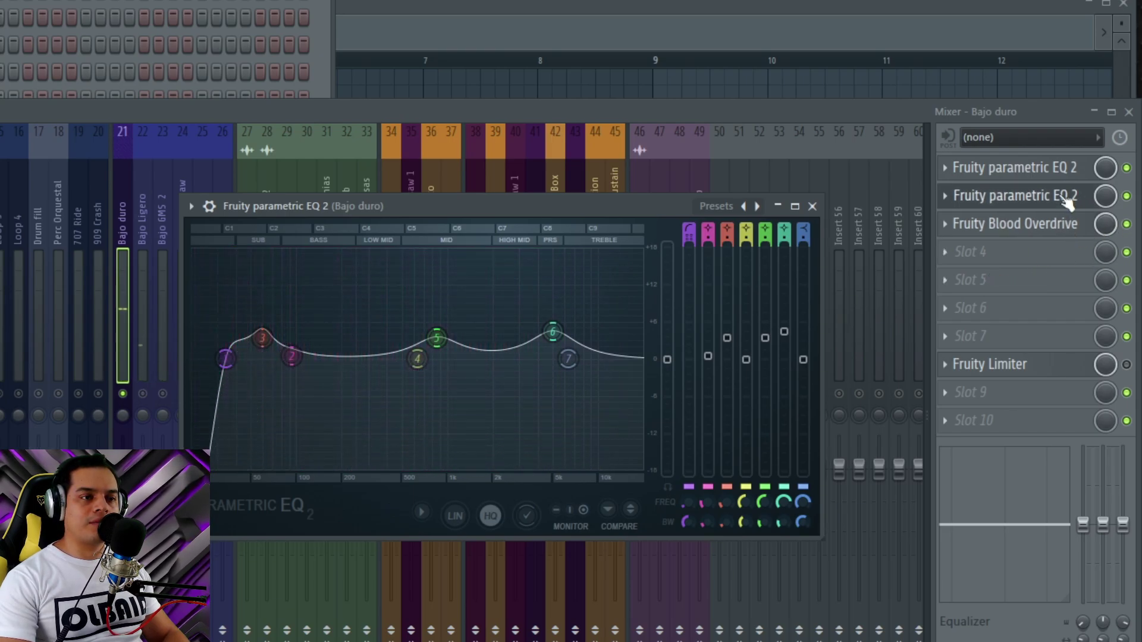
key(space)
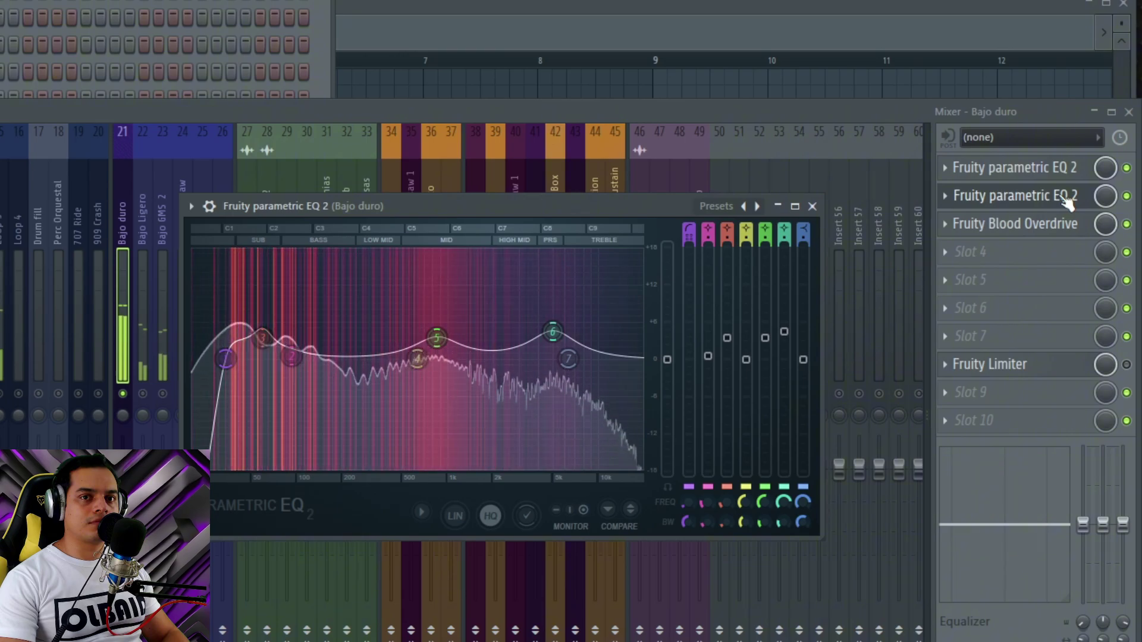
drag(1068, 202, 1069, 224)
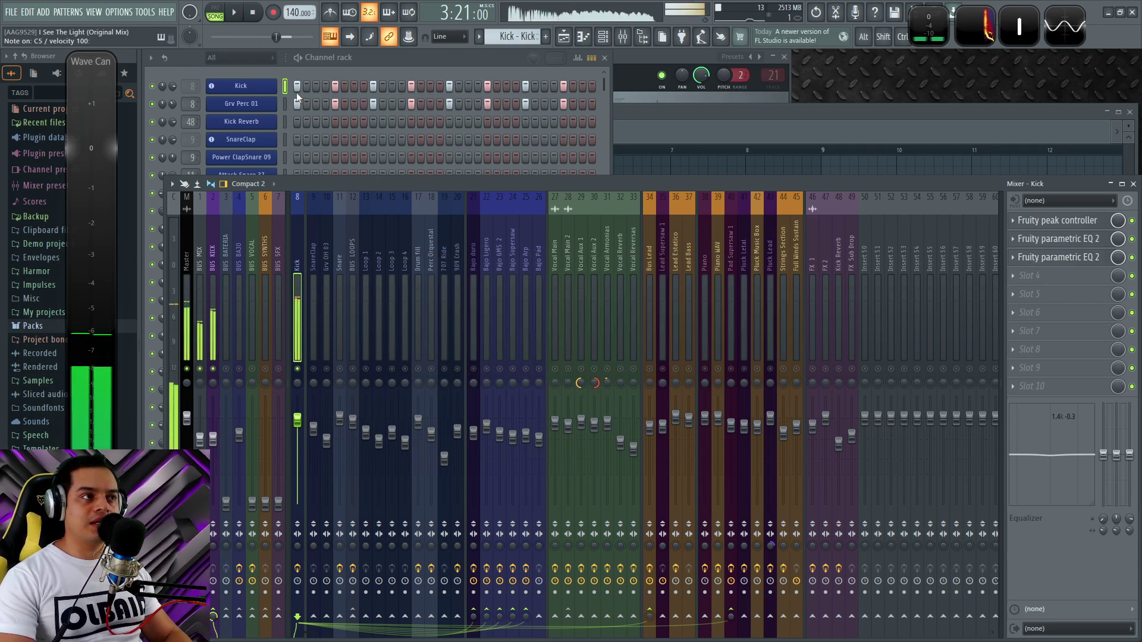
Audition the Kick sample repeatedly and inspect its waveform in the Kick channel's sampler settings
click(254, 87)
key(z)
key(z)
key(z)
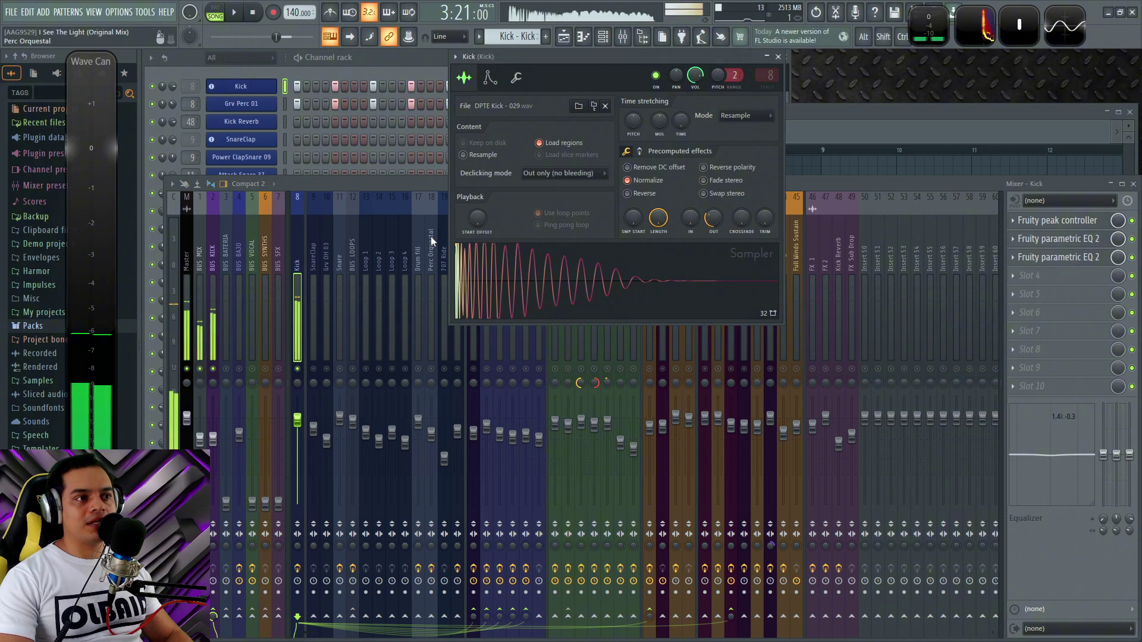
key(z)
key(z)
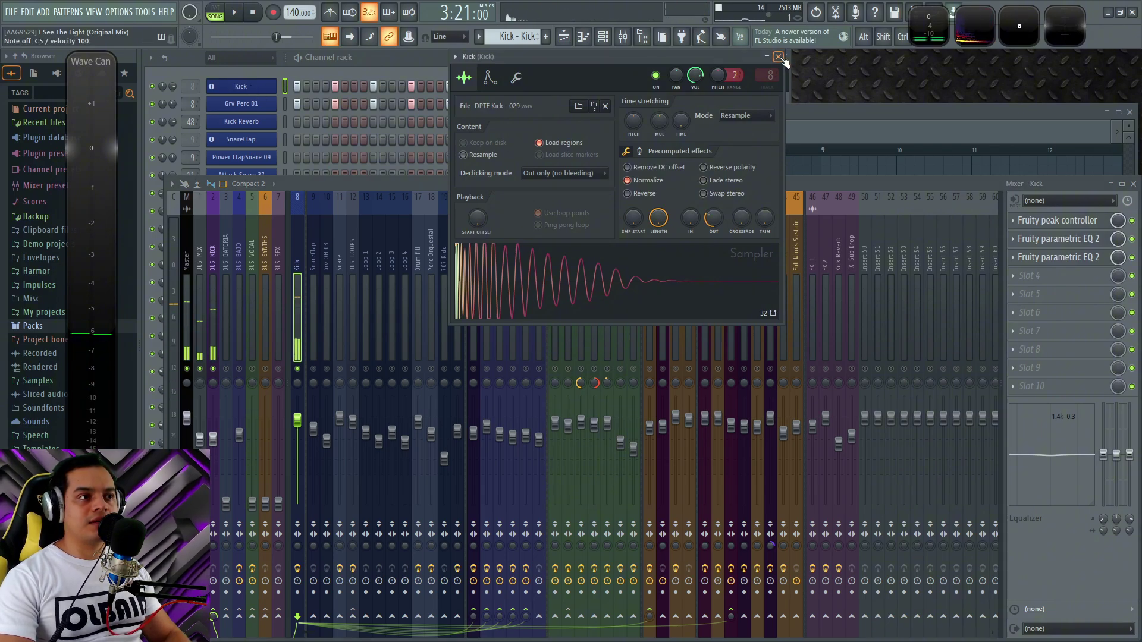
click(777, 57)
key(z)
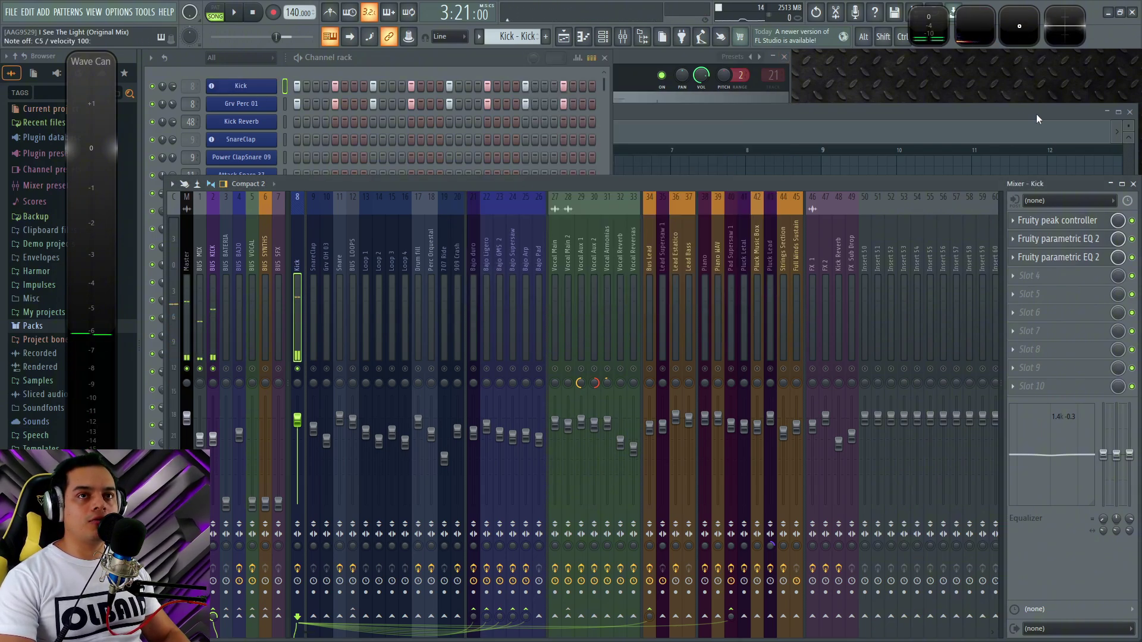
key(z)
key(z)
key(z)
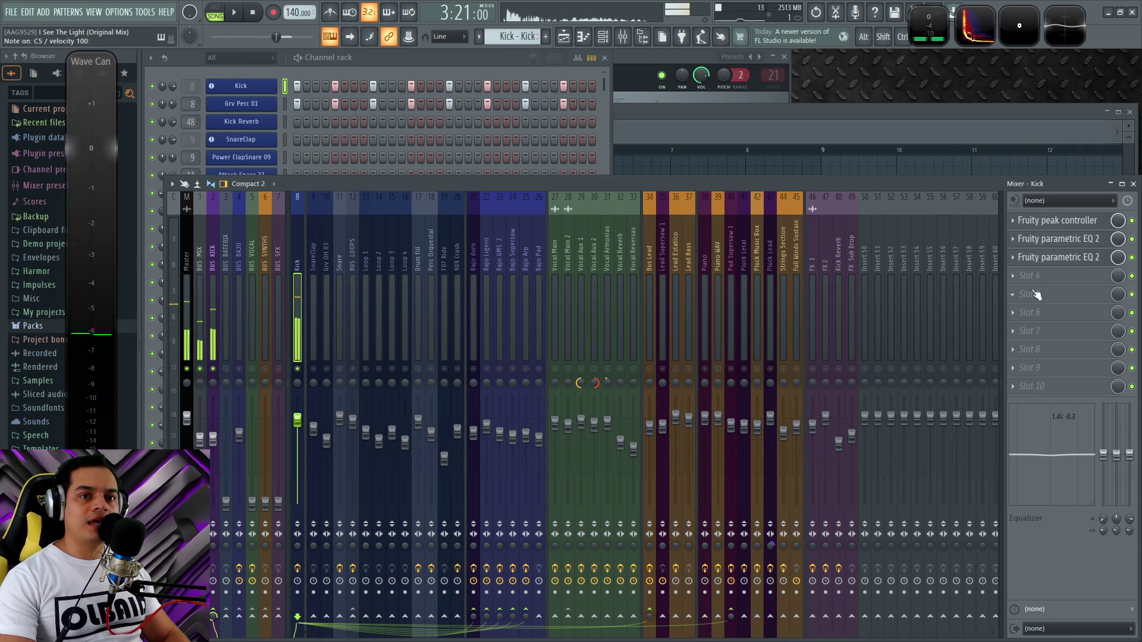
Add Fruity Limiter to effect slot 4 of the Kick mixer track and enlarge its window
click(1025, 275)
click(852, 372)
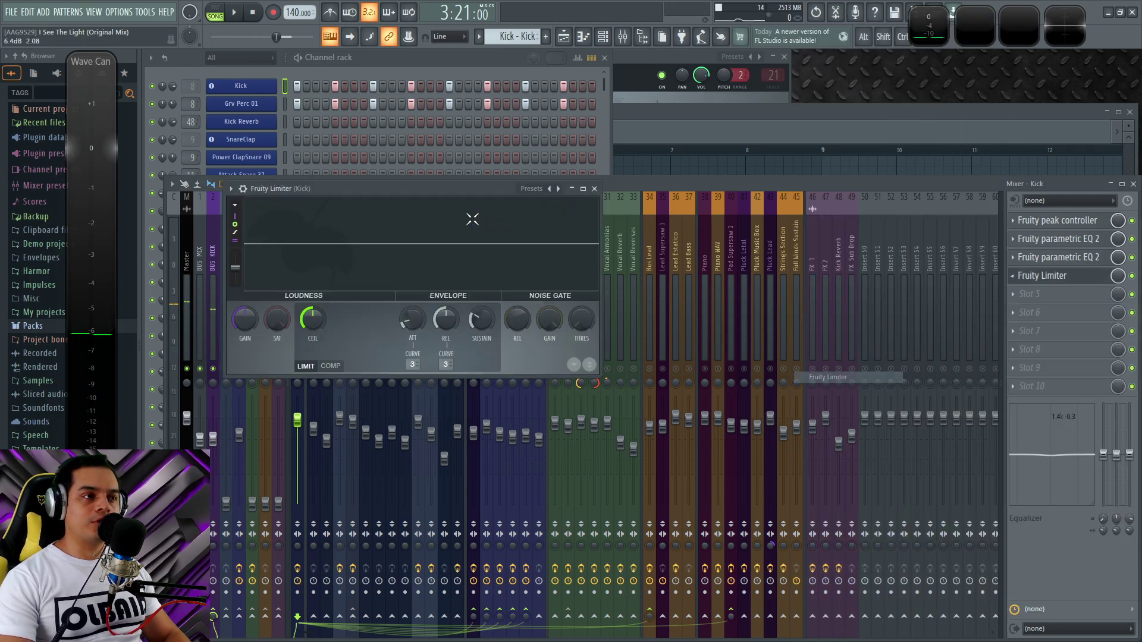
drag(441, 188, 579, 179)
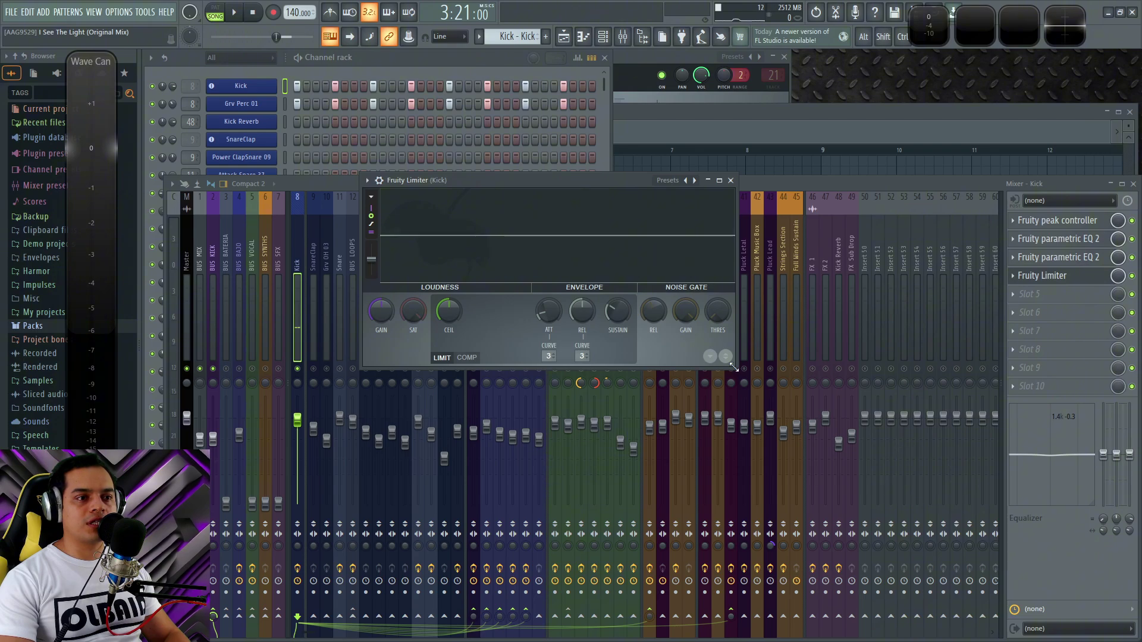
drag(733, 366, 923, 535)
drag(559, 181, 605, 210)
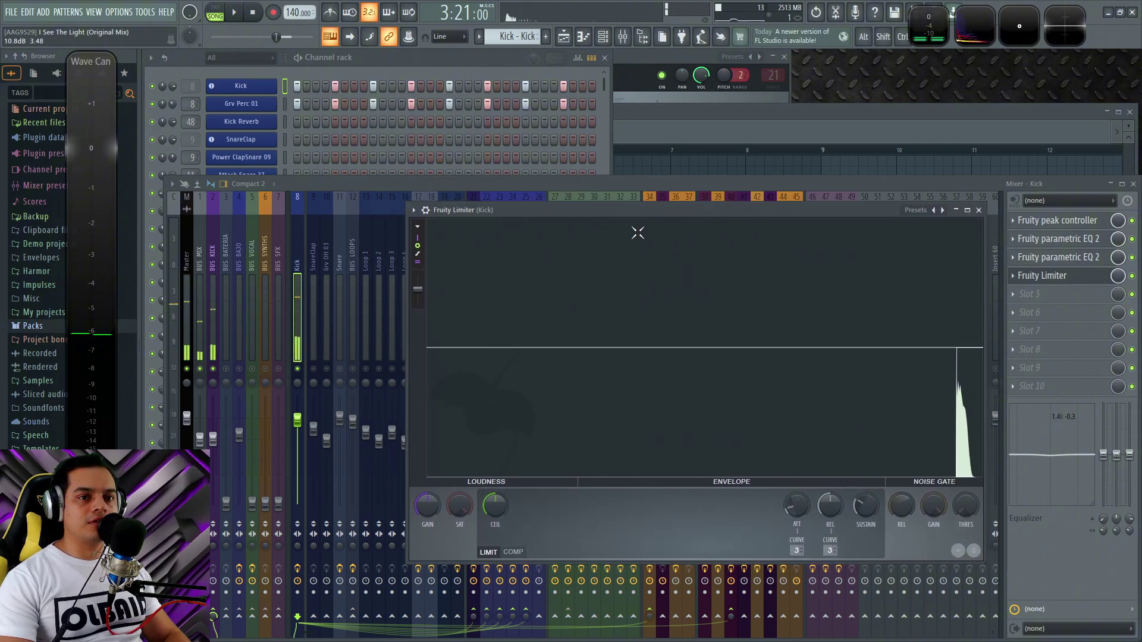
Switch the Kick's Fruity Limiter to COMP mode and audition the kick peaks against its display
key(z)
key(z)
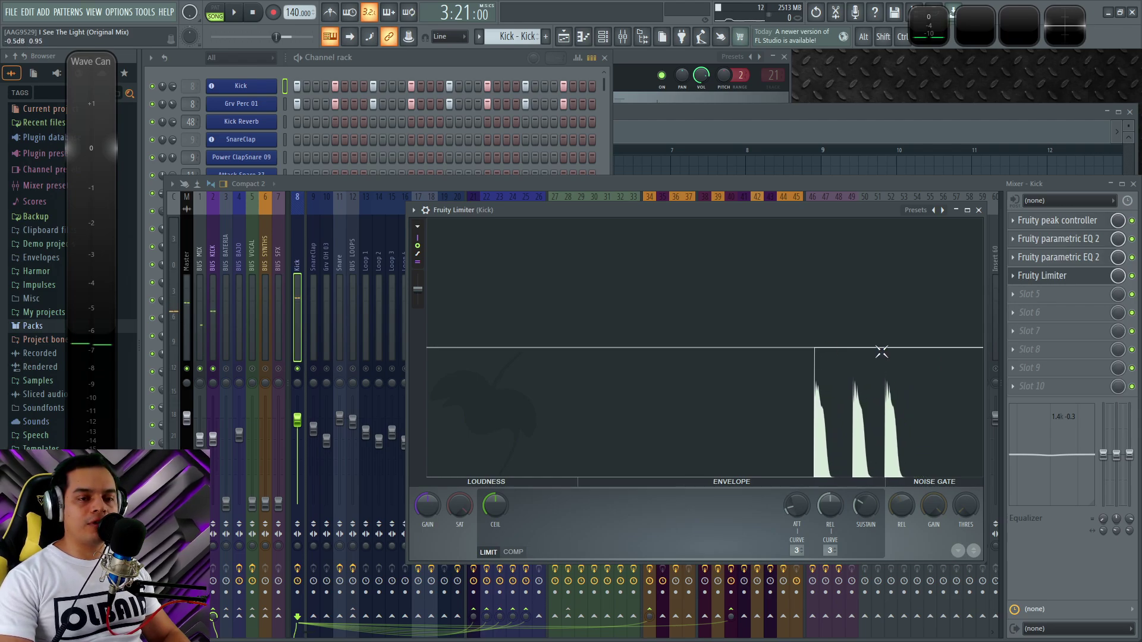
click(512, 551)
key(z)
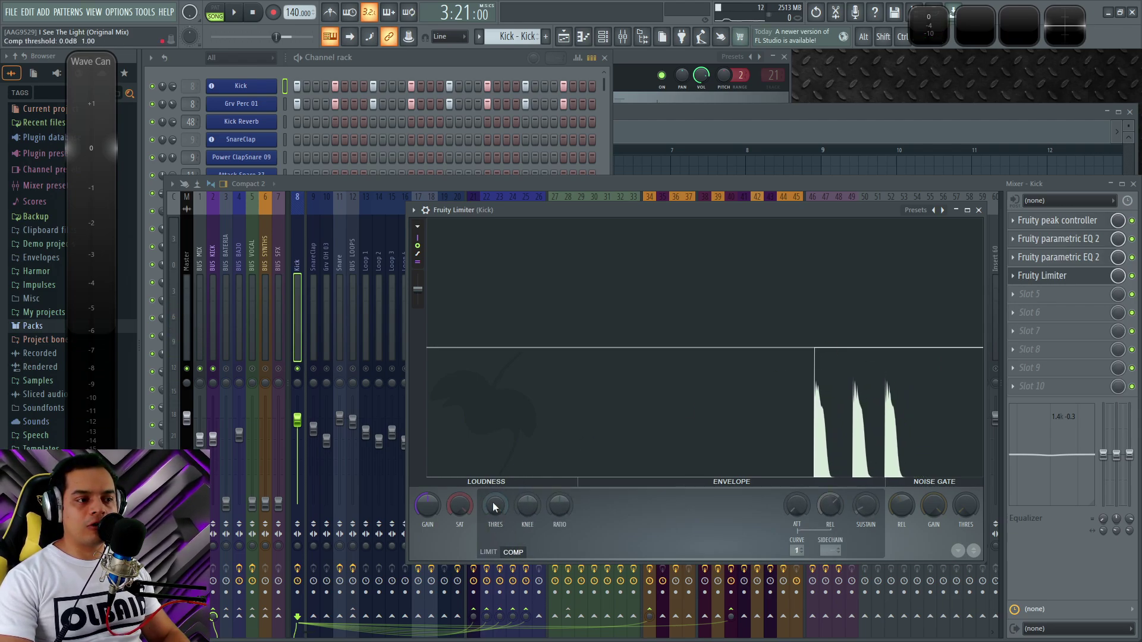
key(z)
key(z)
key(z)
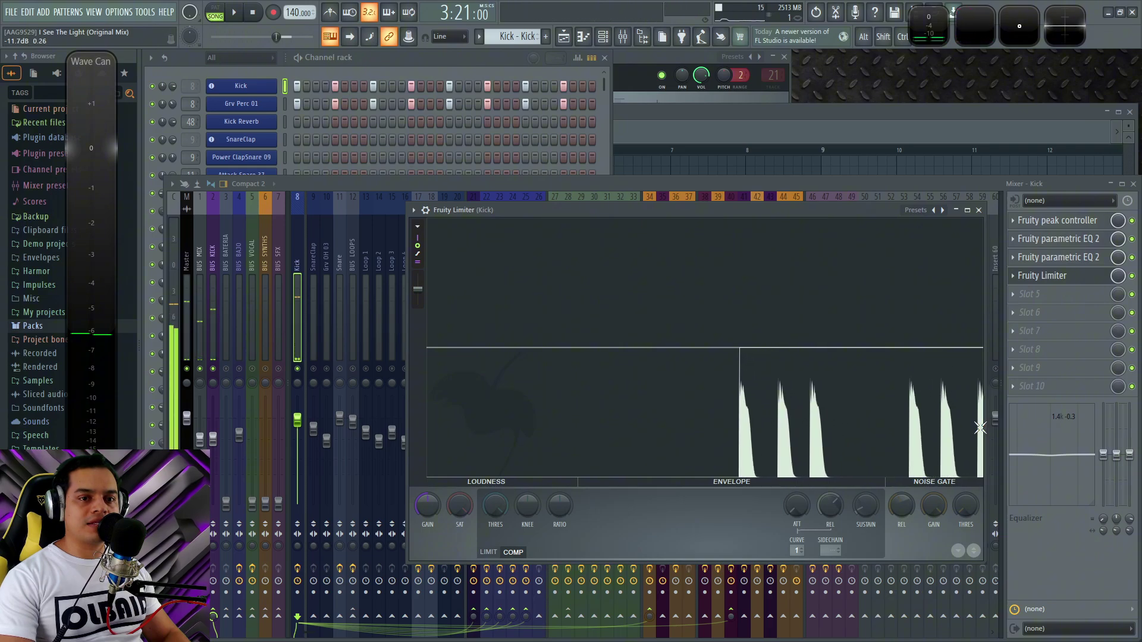
click(979, 210)
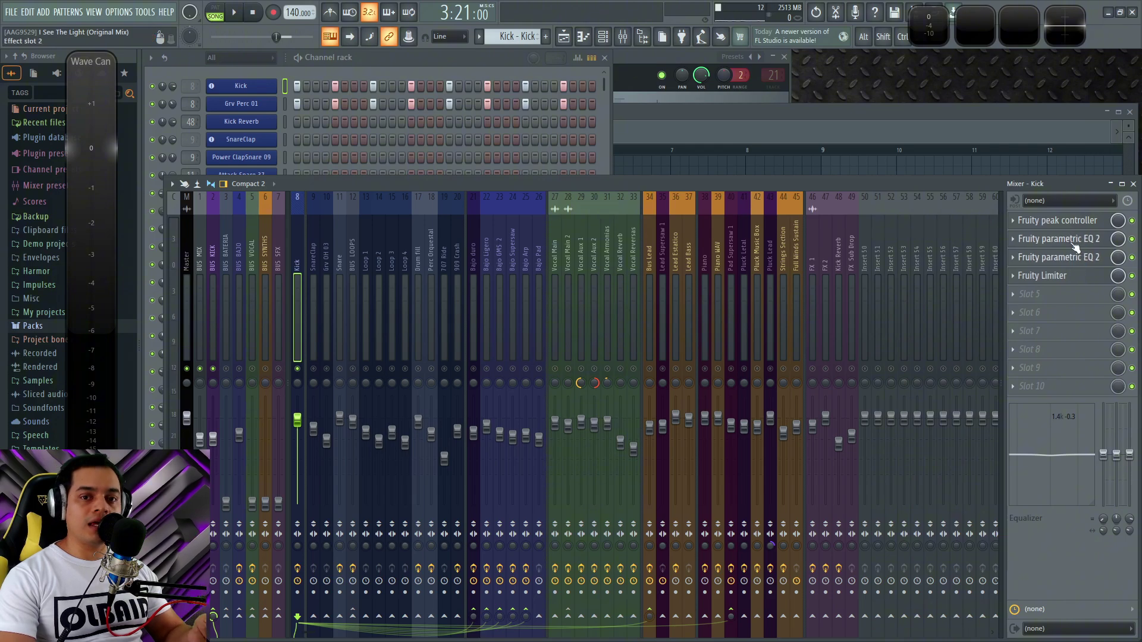
Examine the kick's peaks in its Fruity Limiter, both with single triggered hits and during song playback
click(1053, 277)
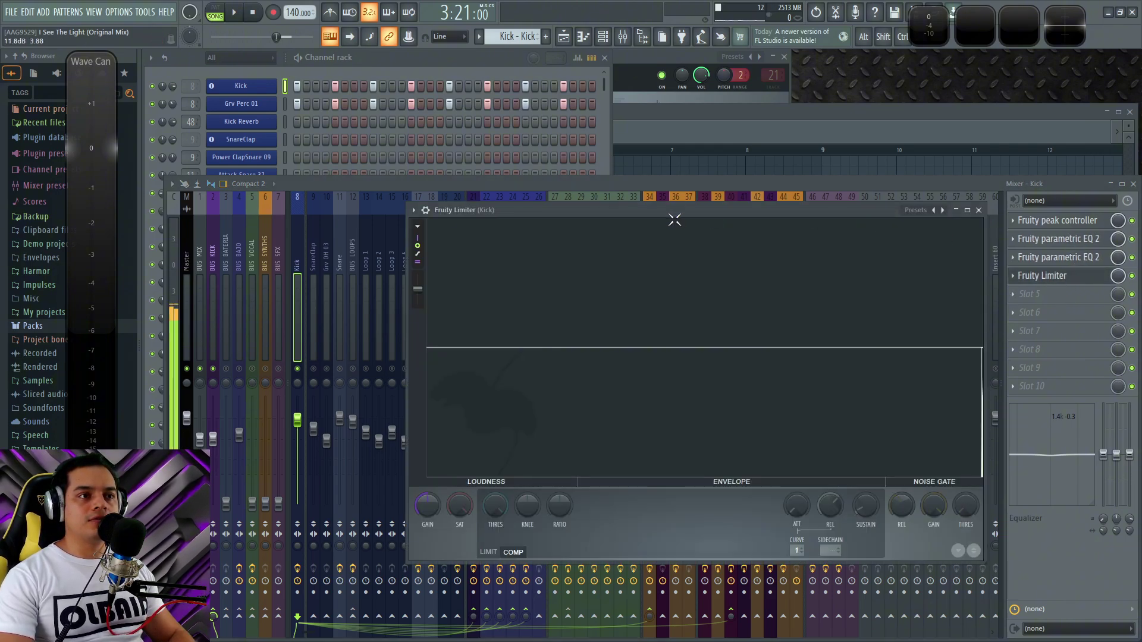
key(z)
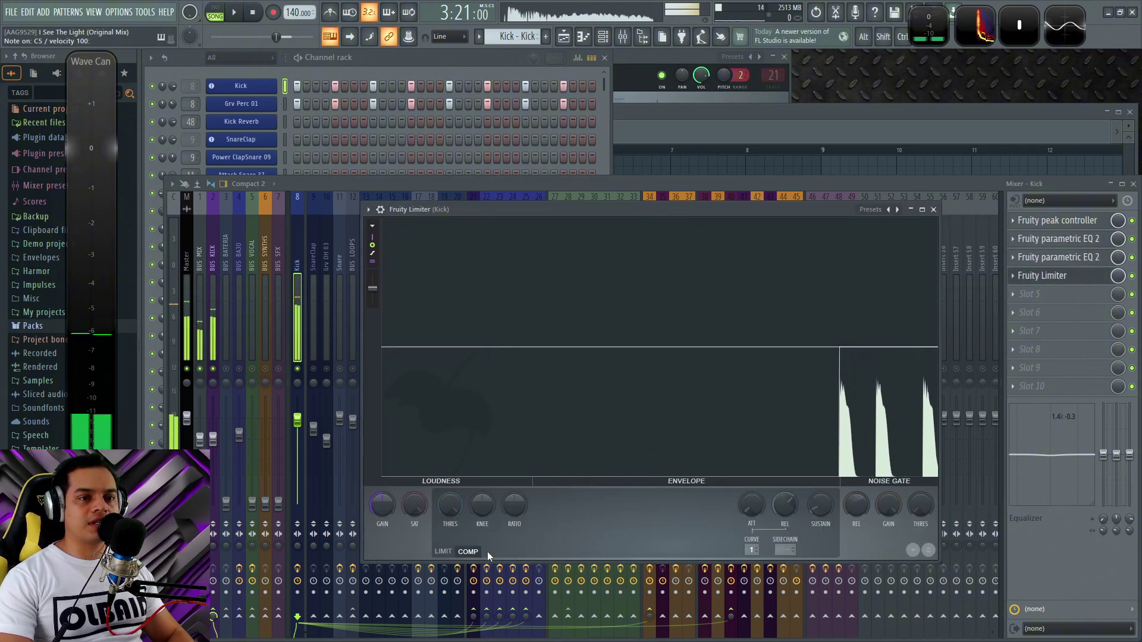
key(z)
key(z)
key(z)
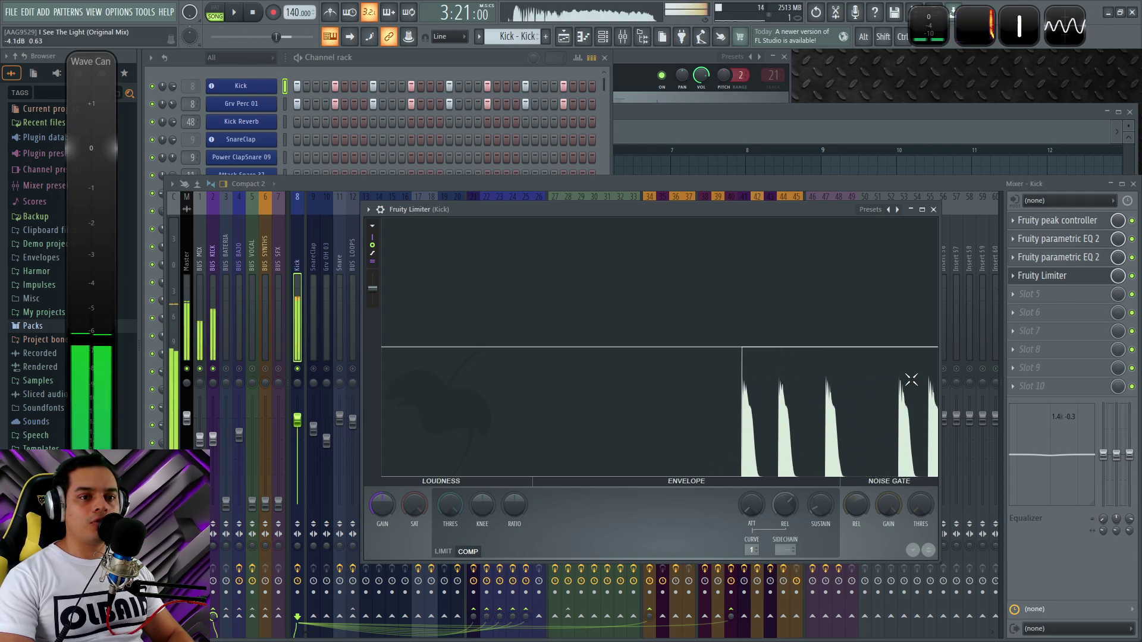
key(space)
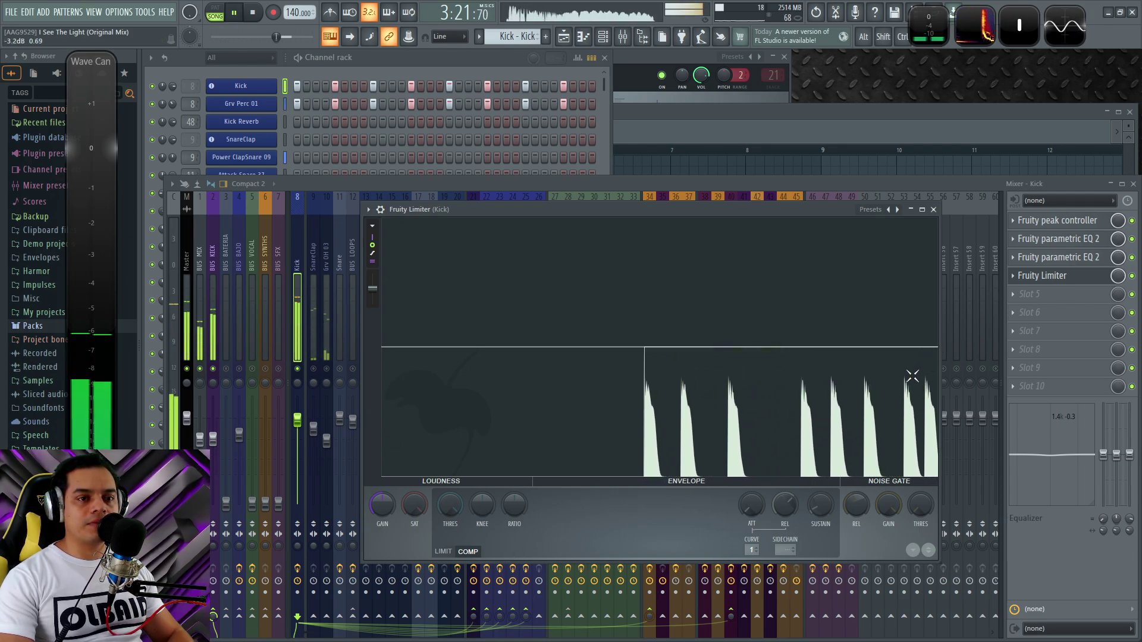
click(932, 209)
key(space)
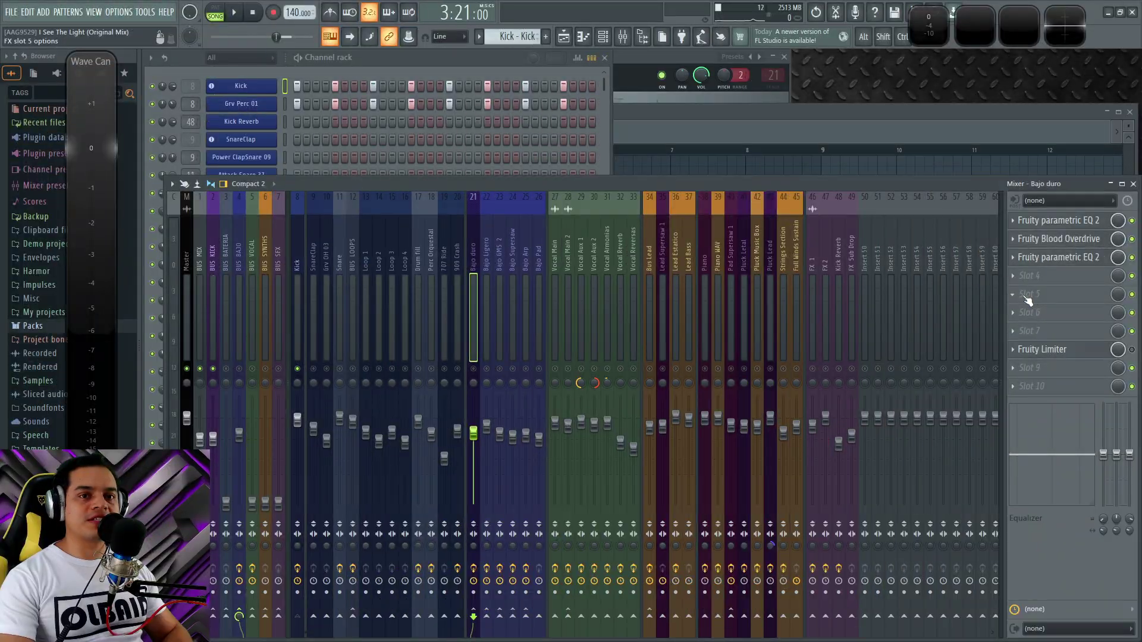
Add Fruity Limiter to effect slot 5 of the Bajo duro mixer track and enlarge its window
click(1026, 297)
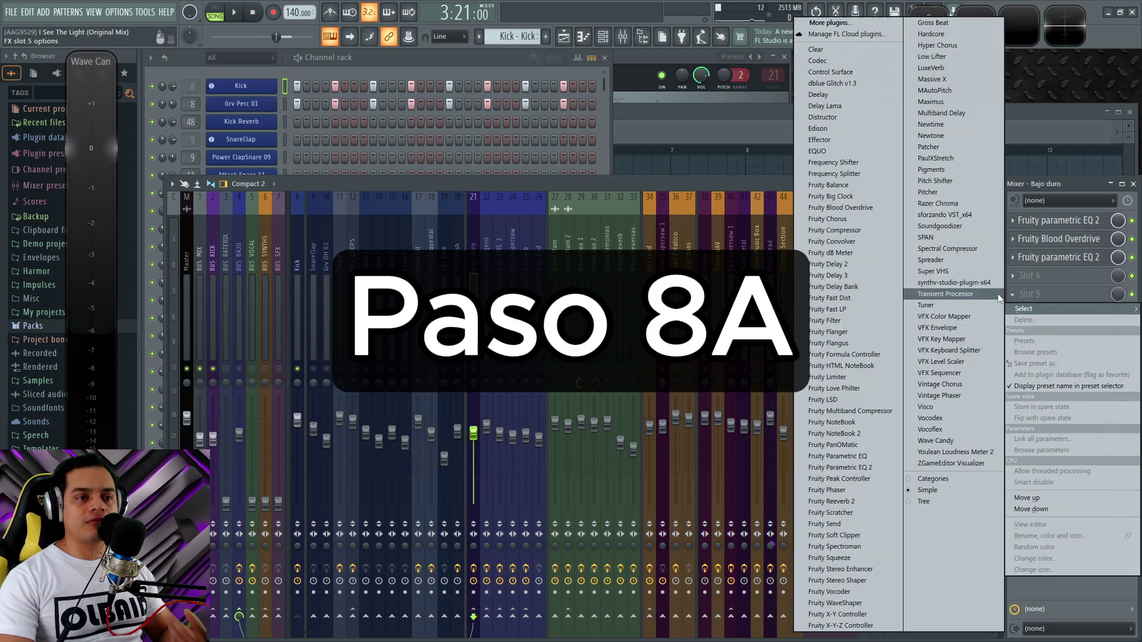
click(844, 376)
drag(380, 115, 662, 251)
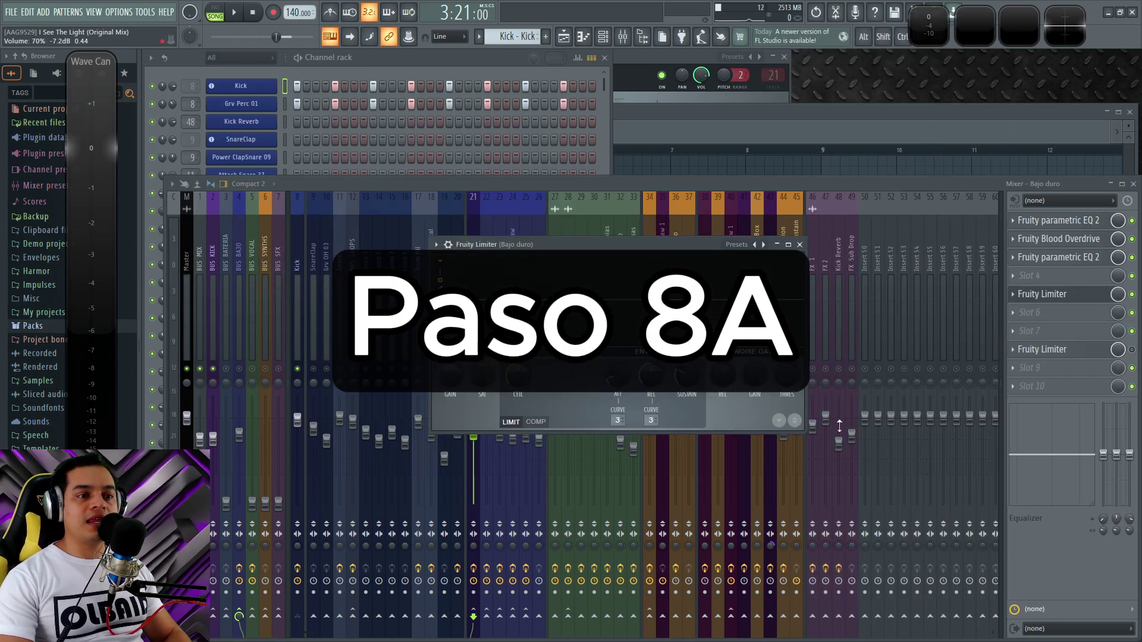
drag(814, 438, 980, 553)
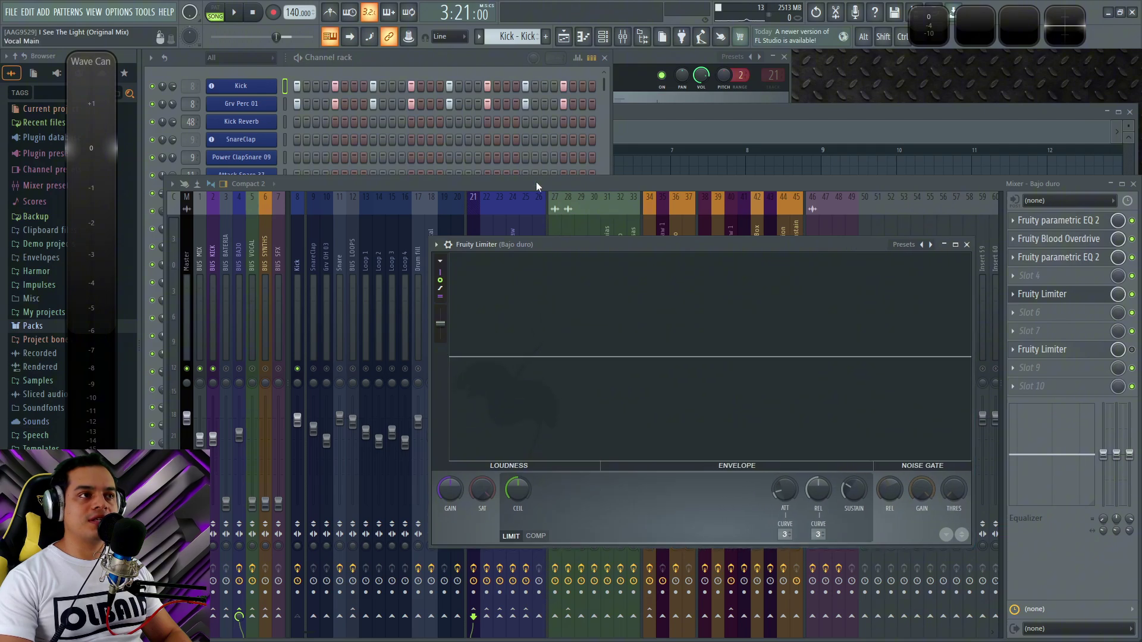
Look through the Channel rack's channels, and play the song to check the Bajo duro level in the mixer
click(437, 56)
scroll(426, 386, down, 10)
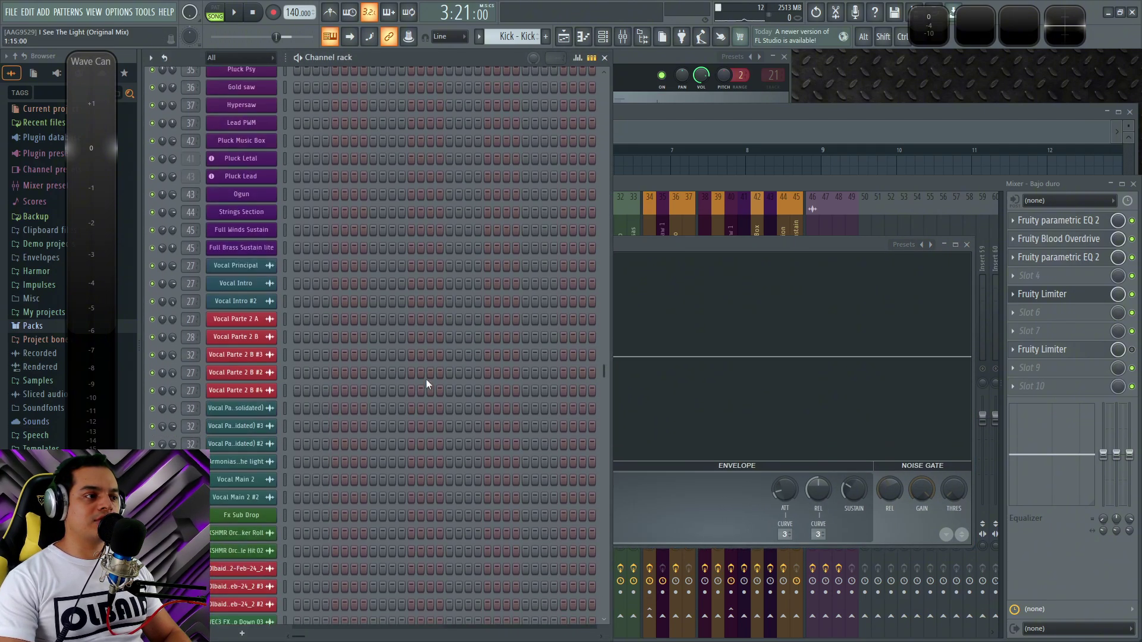
scroll(426, 377, down, 1)
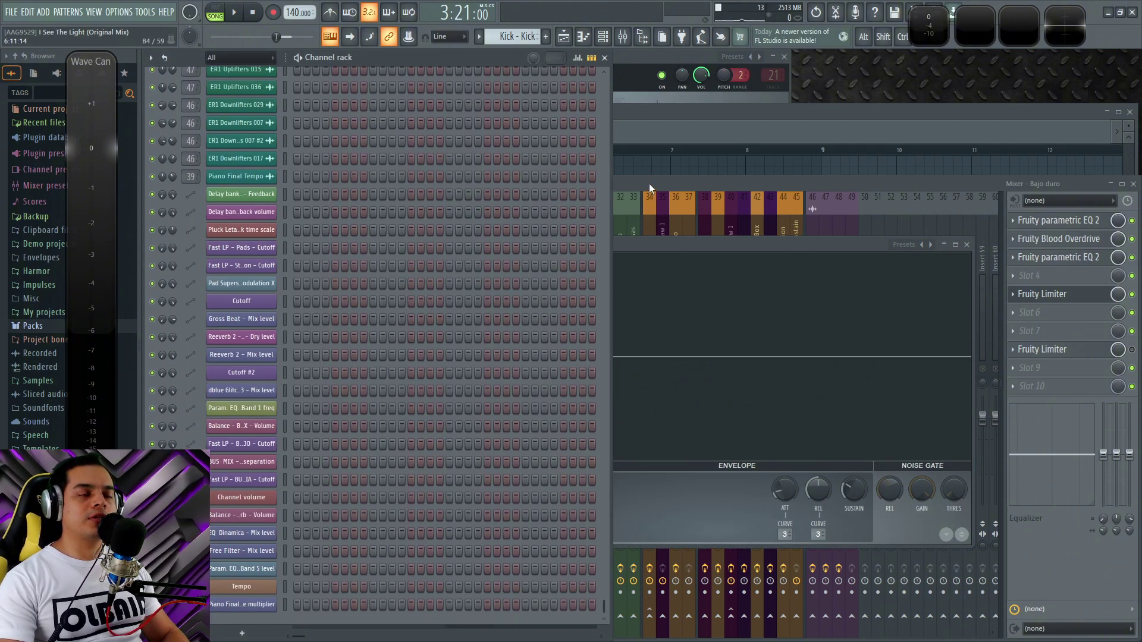
click(648, 183)
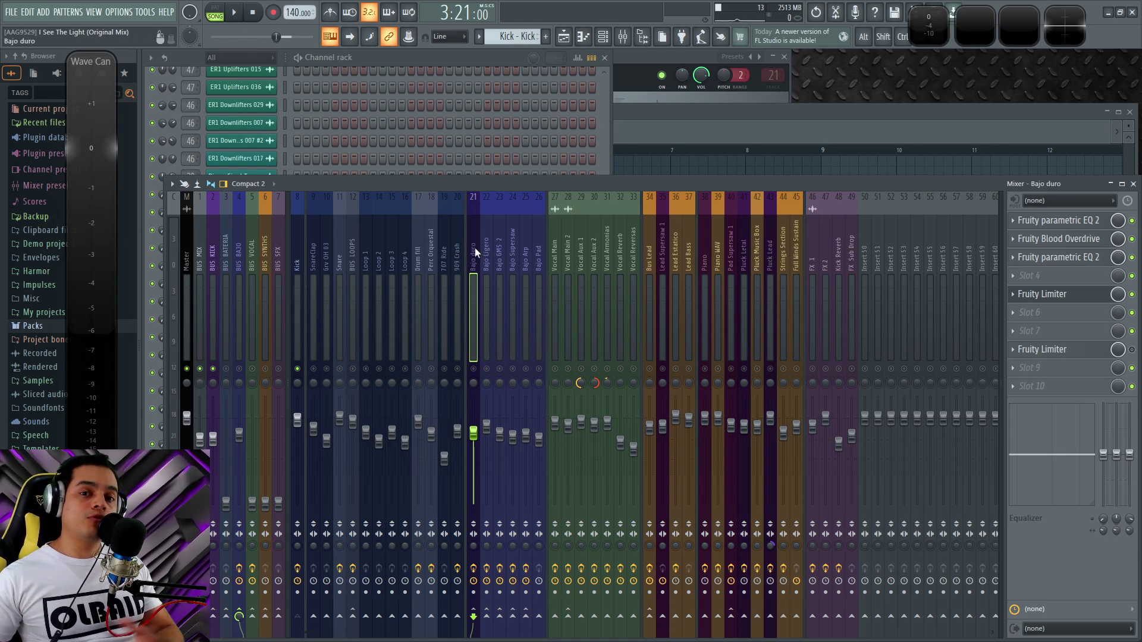
key(space)
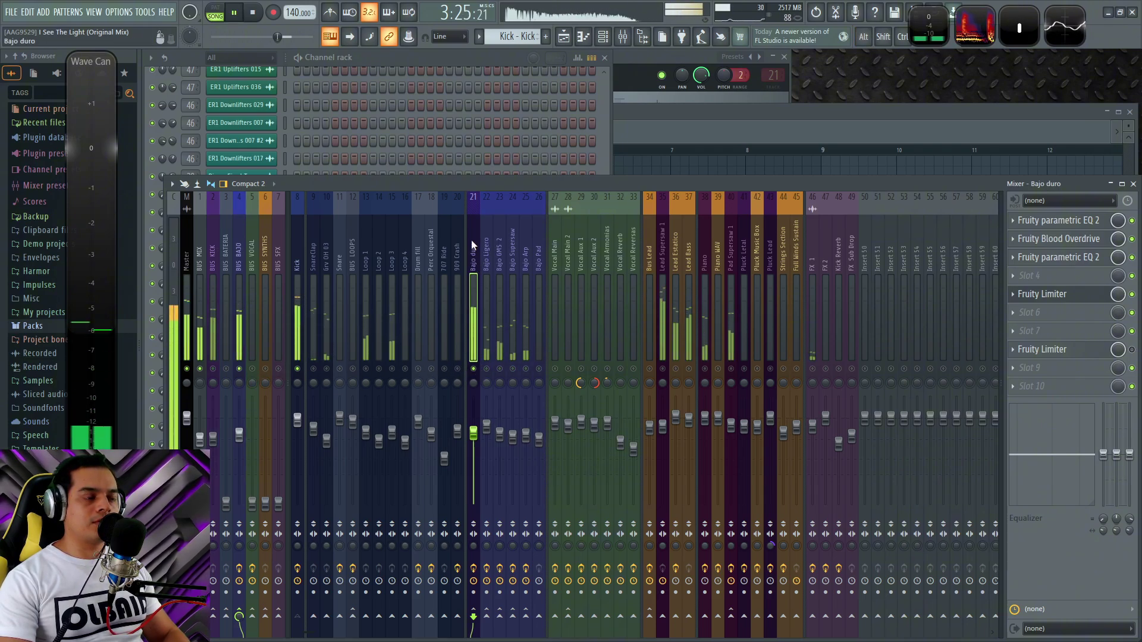
key(space)
Look through the Channel rack again and close the timeline window behind the mixer
click(461, 55)
scroll(513, 341, up, 10)
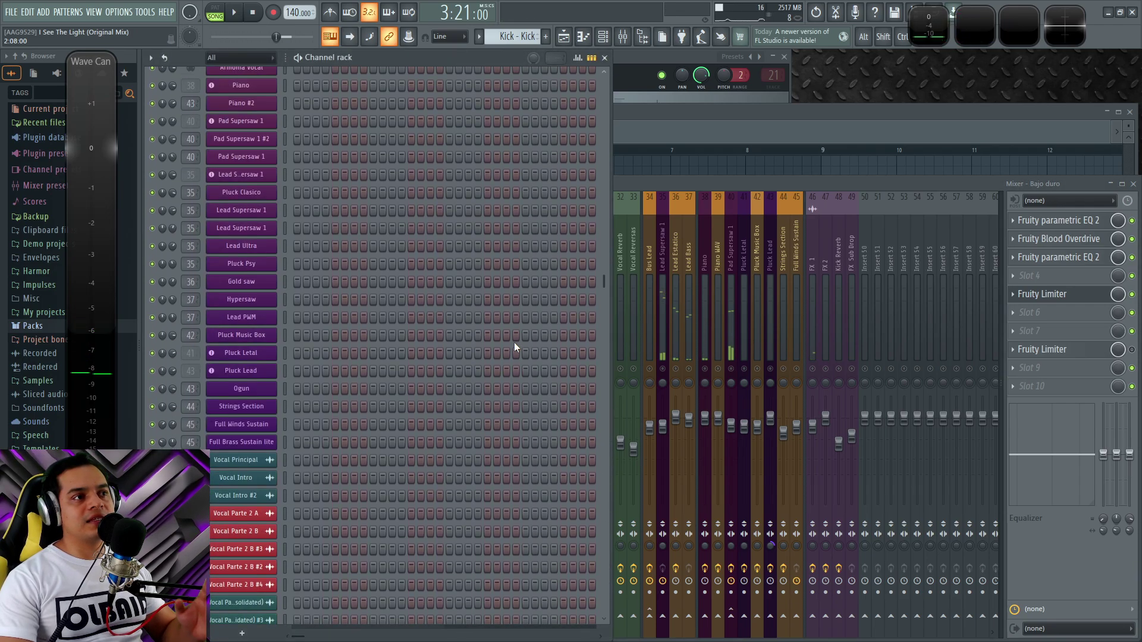
scroll(521, 349, down, 10)
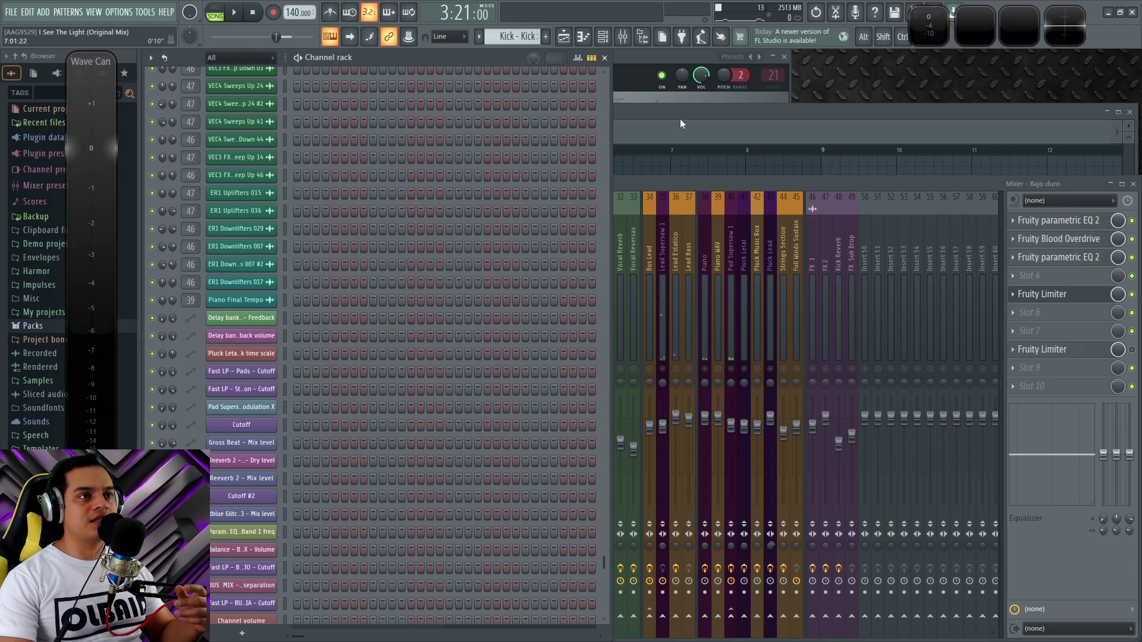
click(680, 119)
click(1129, 112)
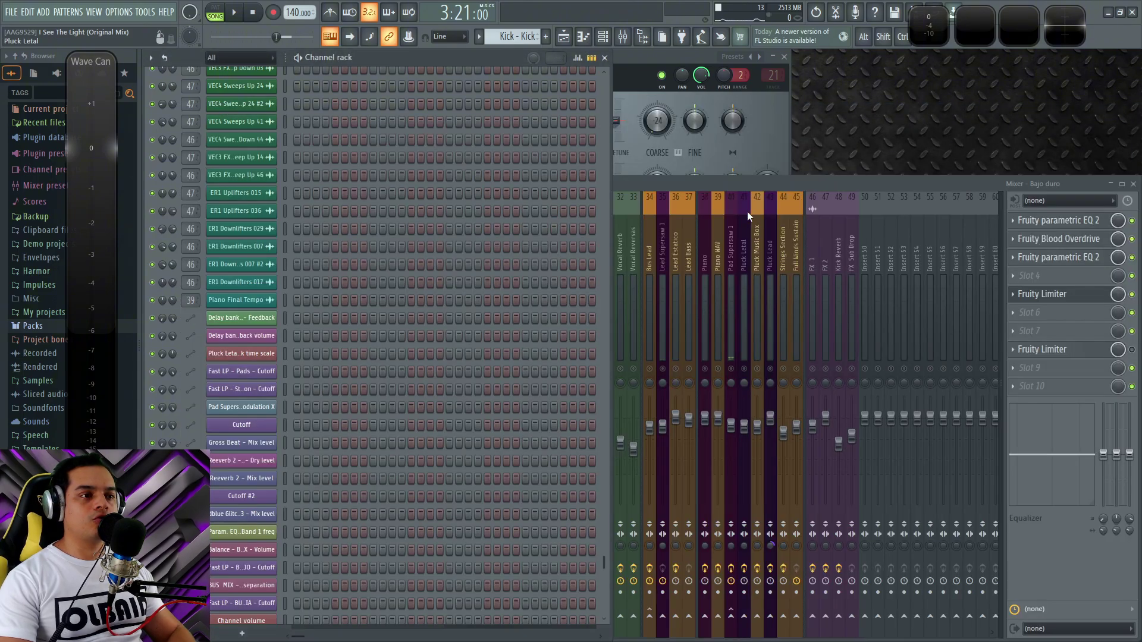
Pick the Bajo Coro pattern from the Bajo duro track in the playlist and switch playback to pattern mode
key(F9)
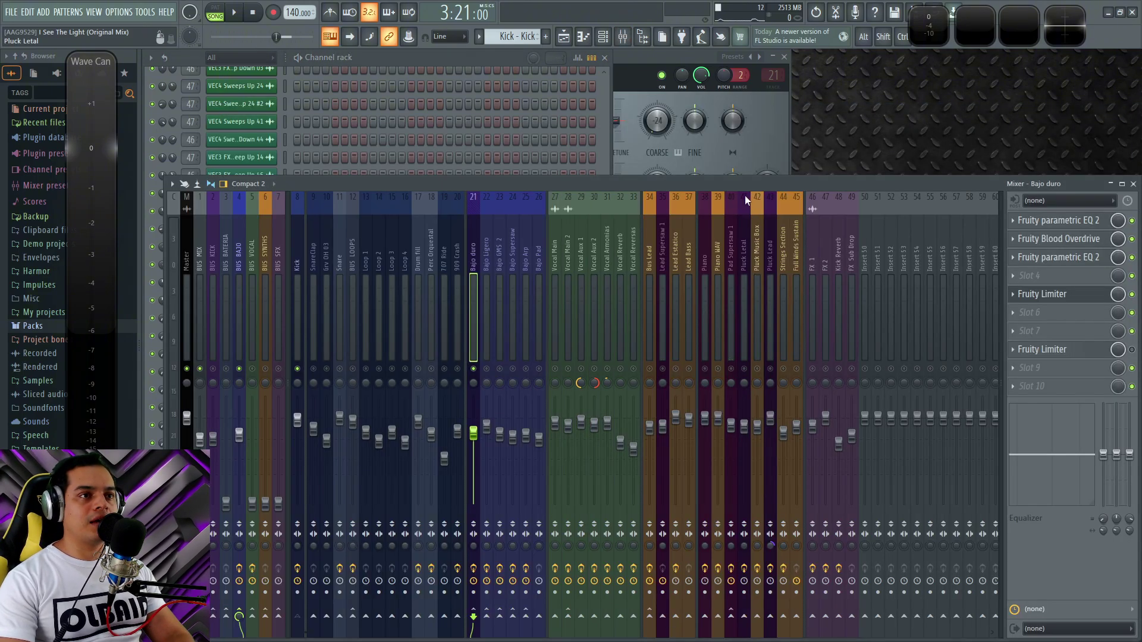
key(F9)
key(F9)
key(F5)
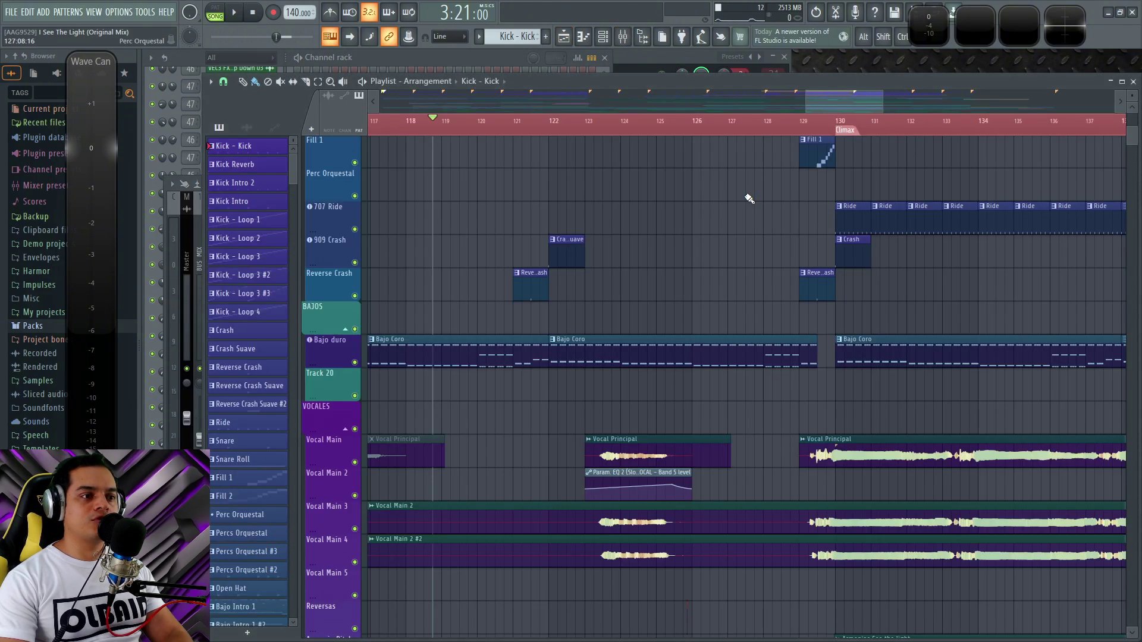
scroll(594, 275, down, 5)
scroll(569, 276, down, 4)
scroll(485, 266, down, 3)
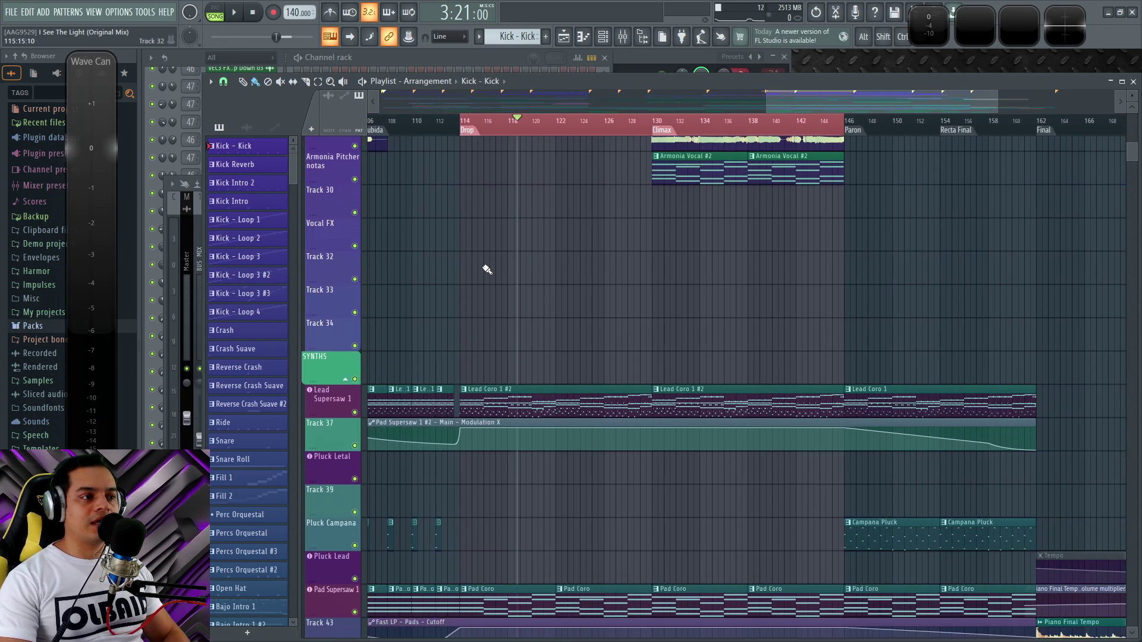
scroll(511, 416, down, 2)
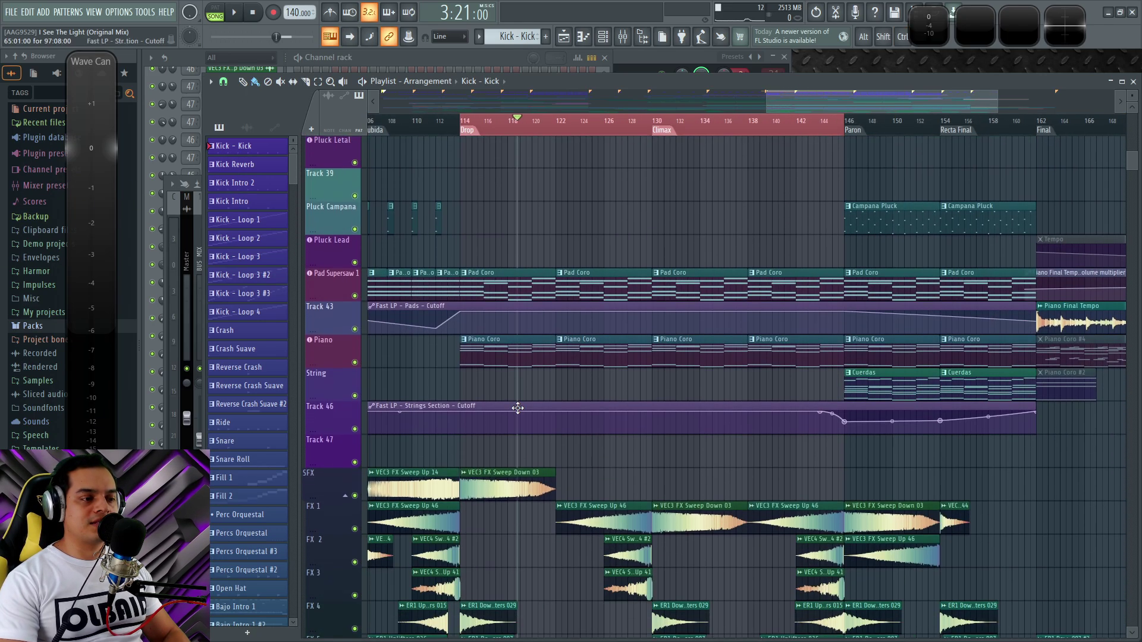
scroll(512, 410, up, 6)
scroll(505, 409, up, 5)
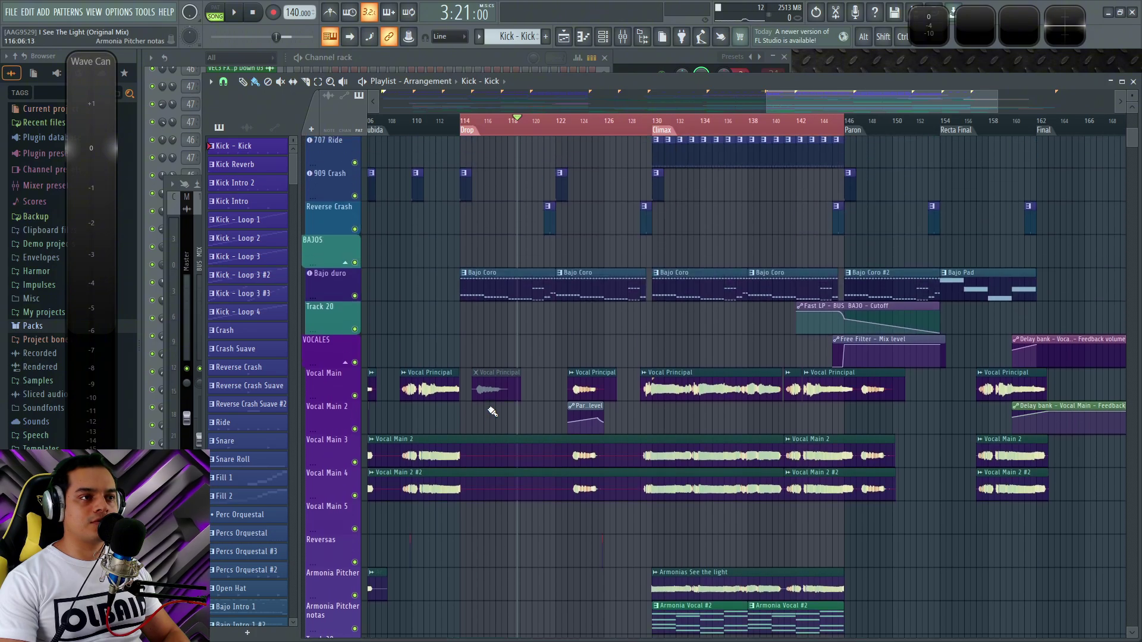
click(472, 441)
click(410, 62)
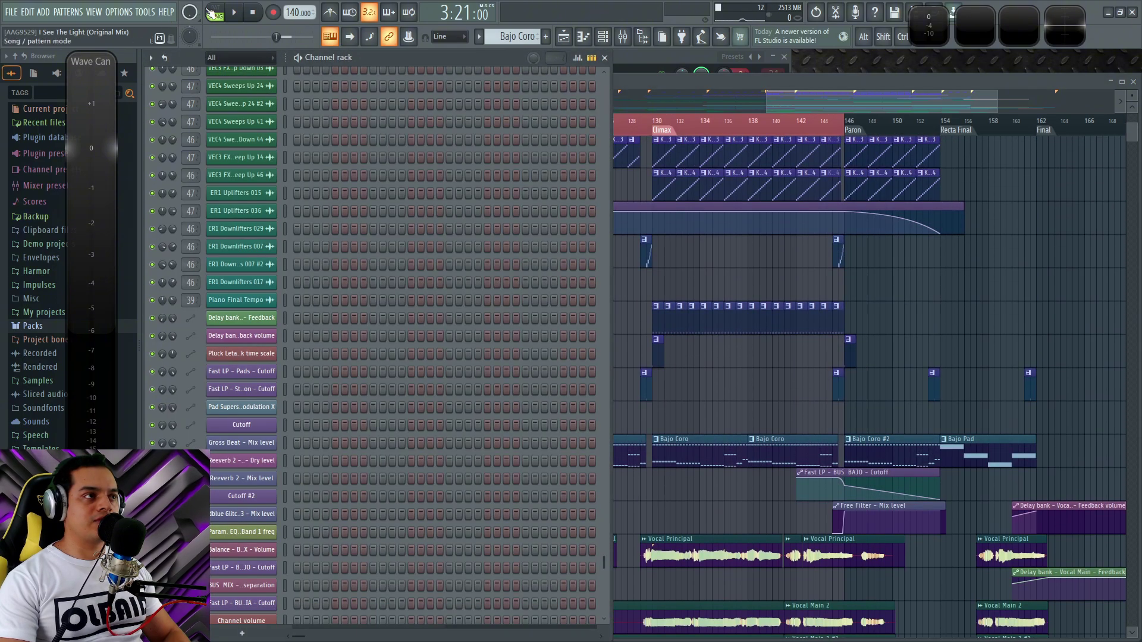
key(l)
Open the Bajo duro channel's 3x Osc, trigger single notes to check the signal in the analyzers, and close the instrument
scroll(416, 249, up, 15)
scroll(502, 315, up, 12)
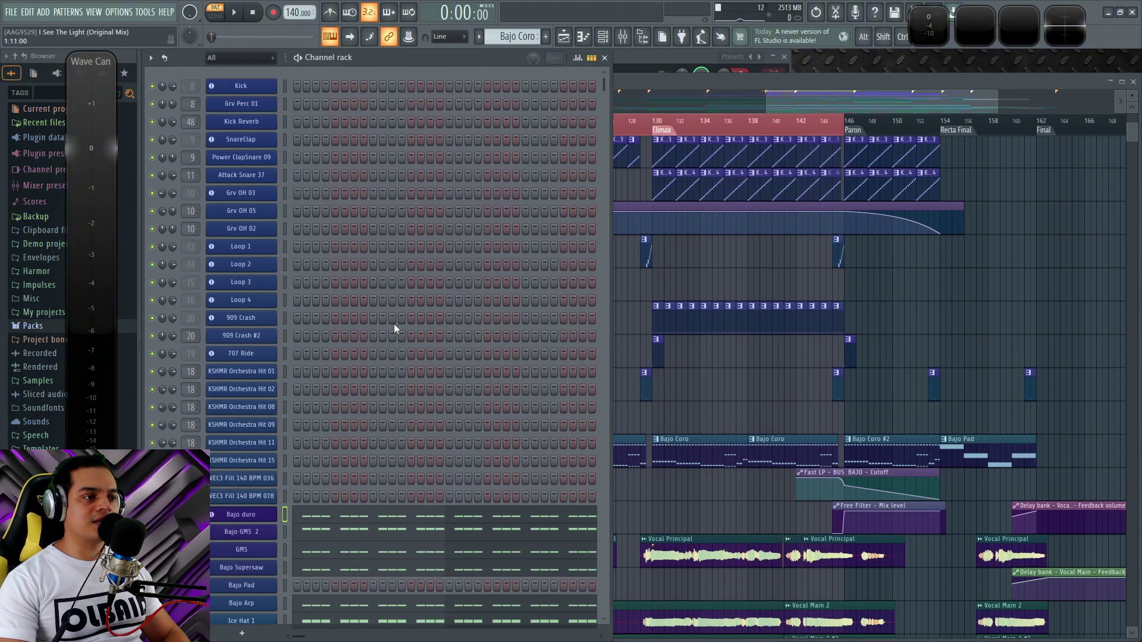
scroll(395, 326, down, 17)
click(236, 199)
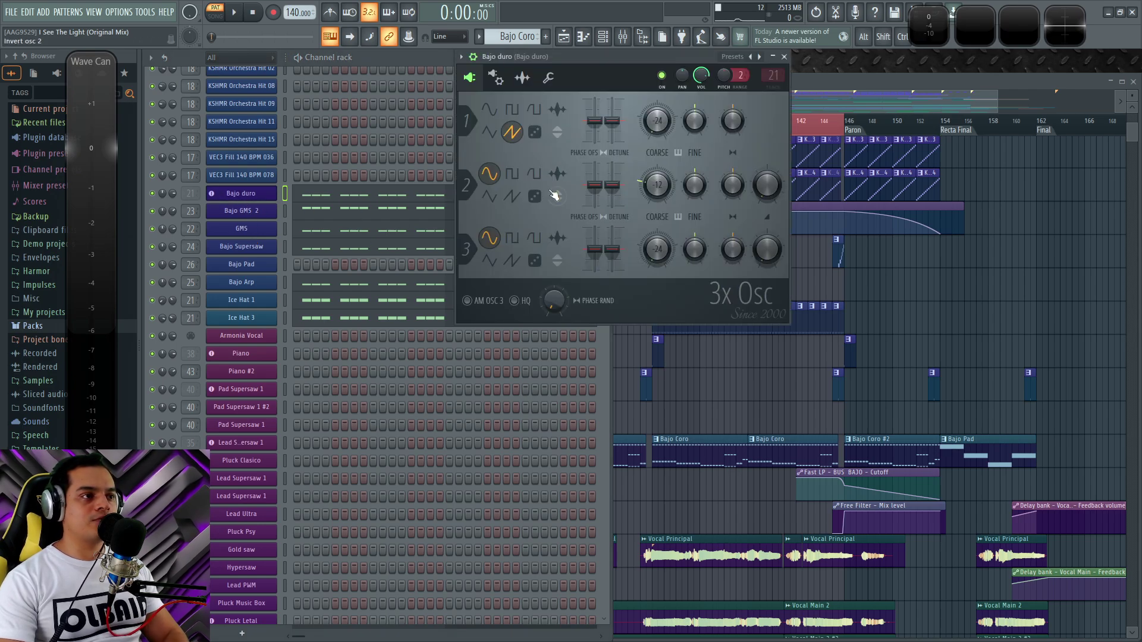
drag(560, 59, 585, 151)
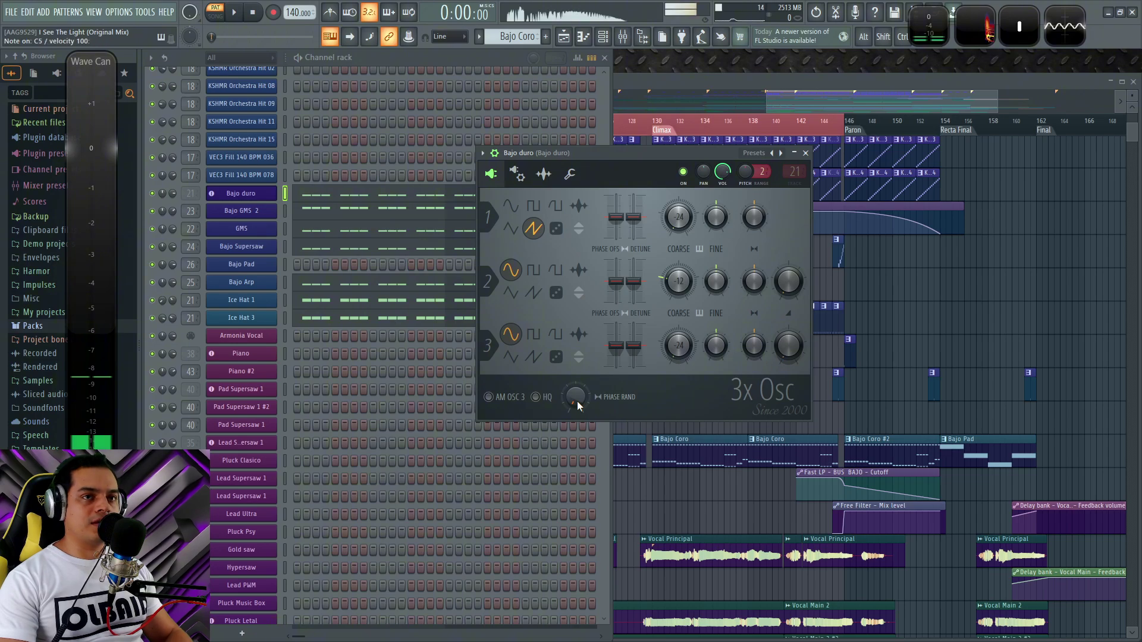
mouse_move(1019, 27)
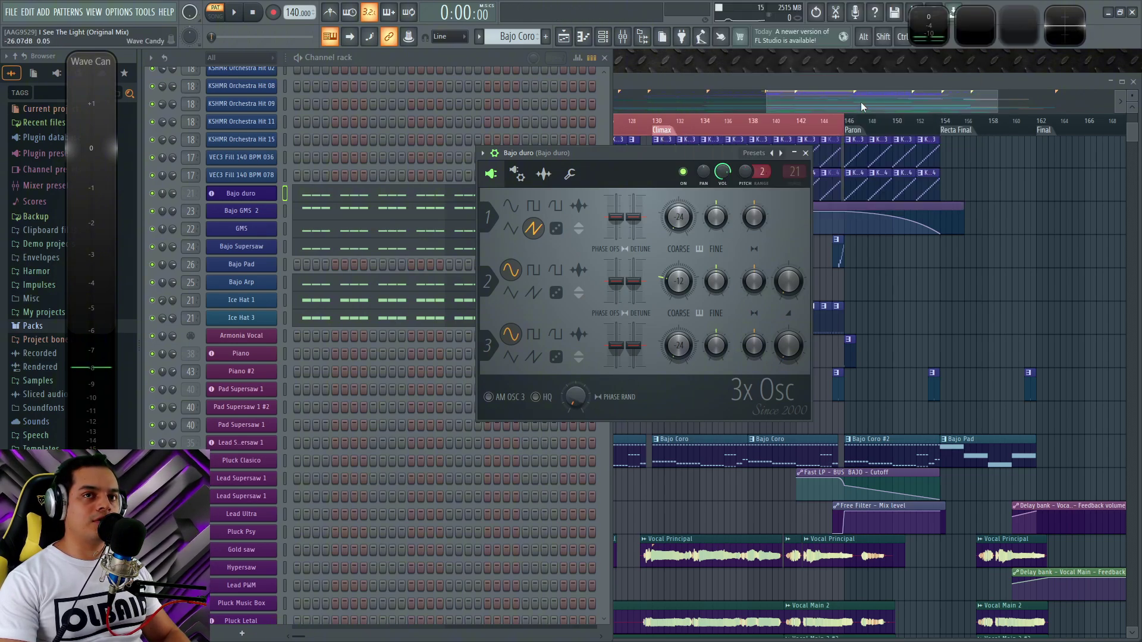
key(z)
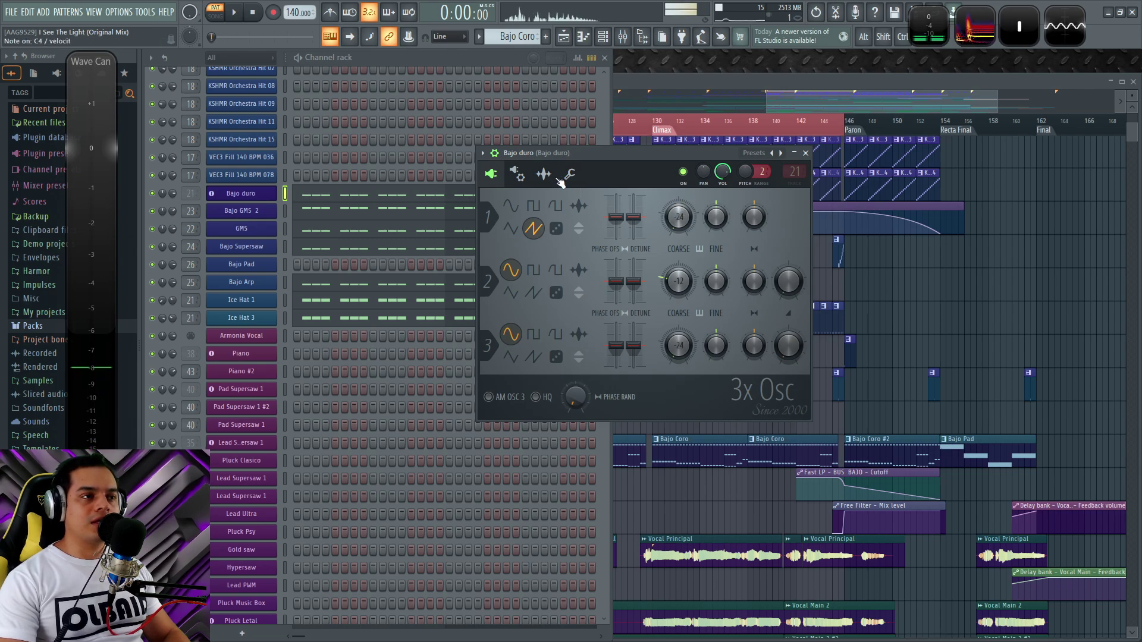
click(807, 154)
Open the Fruity Limiter in slot 5 of Bajo duro, enlarge its window, and view the pattern's peaks during playback
key(F9)
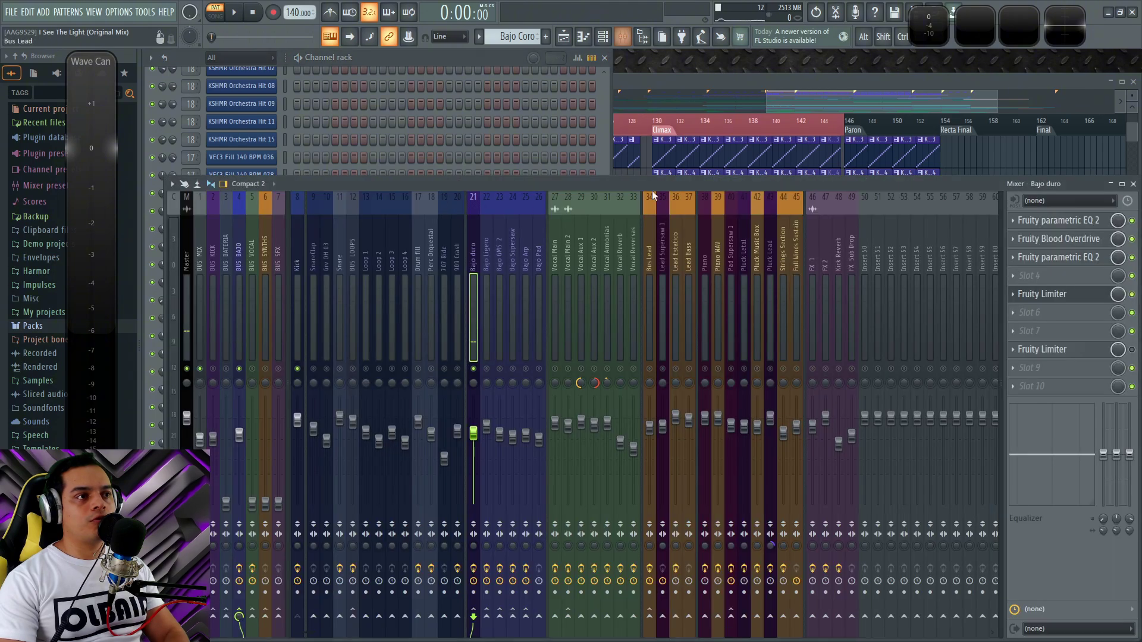
click(1050, 299)
drag(619, 243, 469, 144)
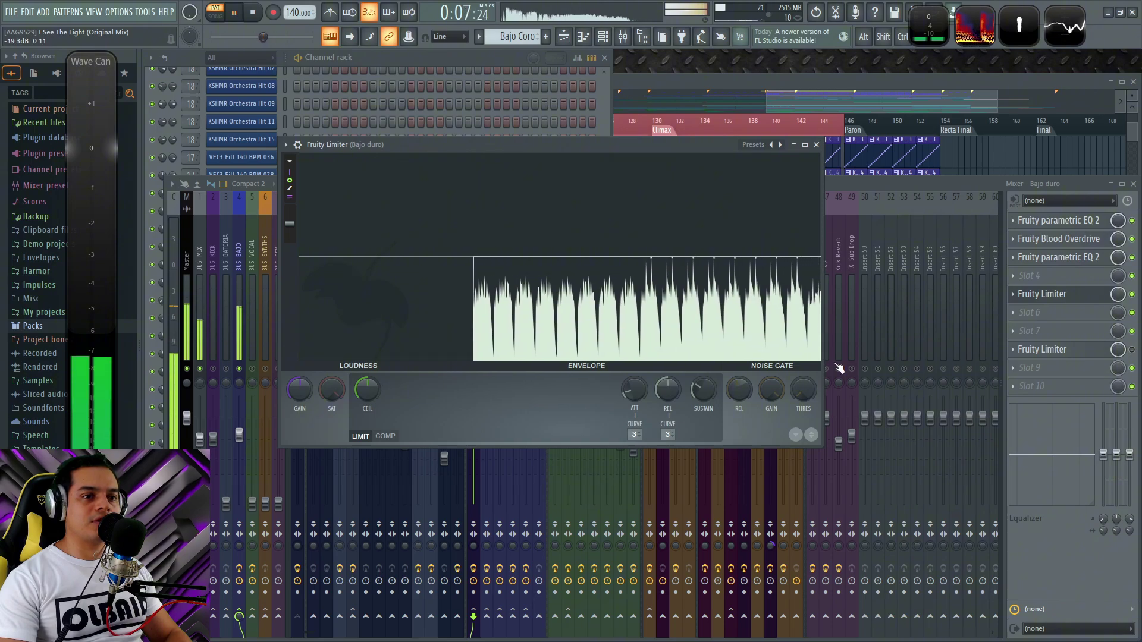
drag(823, 449, 954, 536)
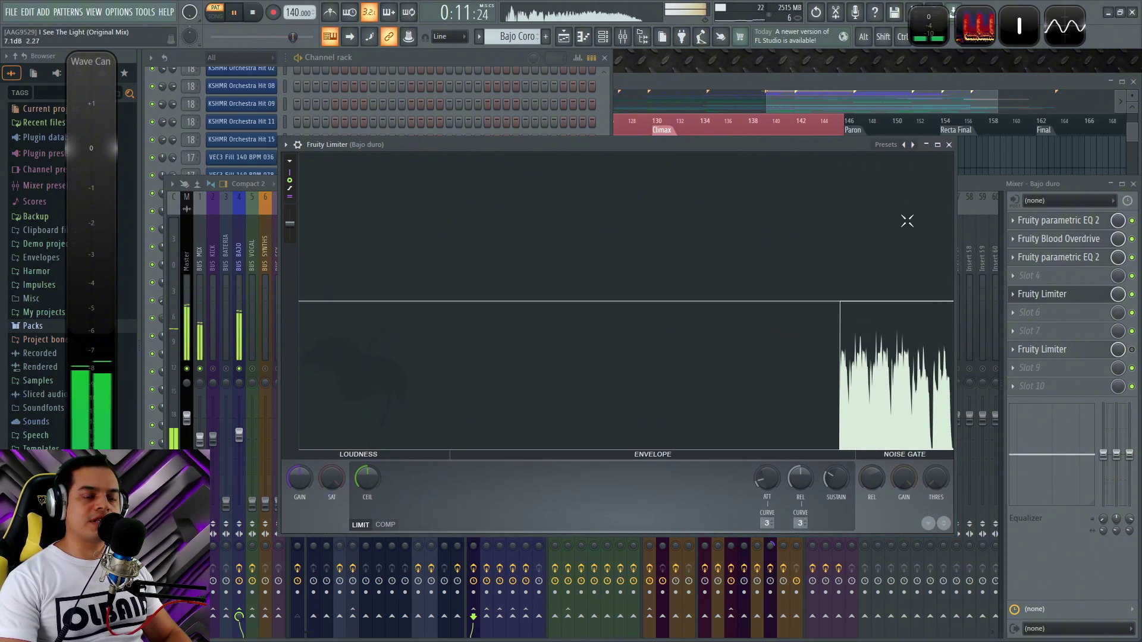
key(space)
Switch the Bajo duro limiter to compressor mode, lower the threshold into the peaks, and raise the knee and ratio while checking with playback
click(385, 524)
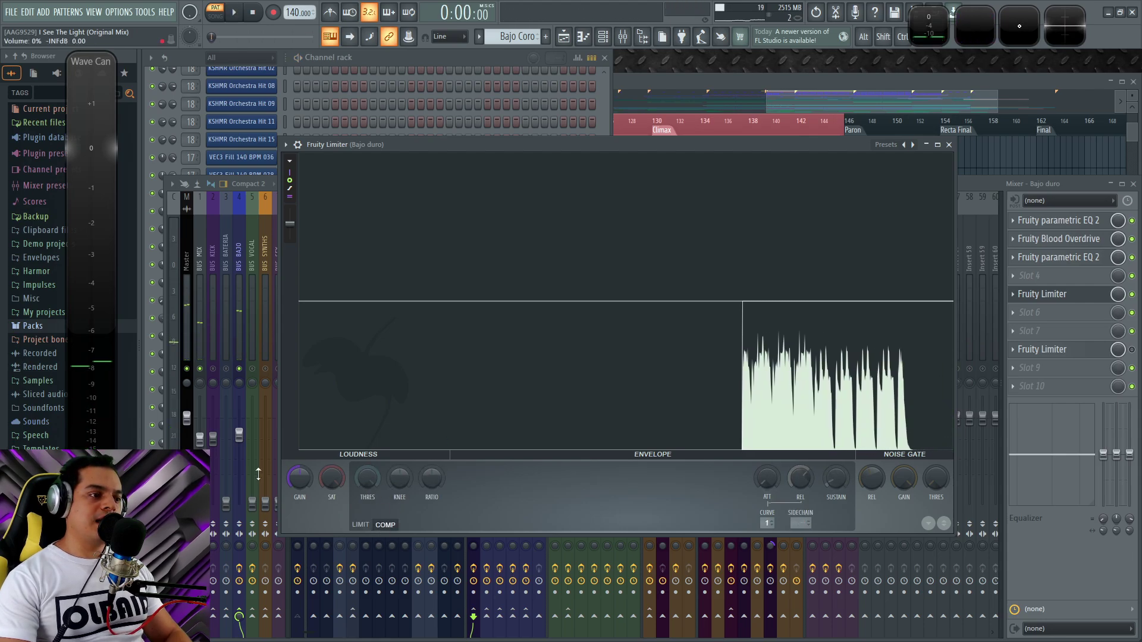
key(space)
mouse_move(368, 479)
mouse_down()
mouse_move(367, 508)
mouse_move(367, 468)
mouse_up()
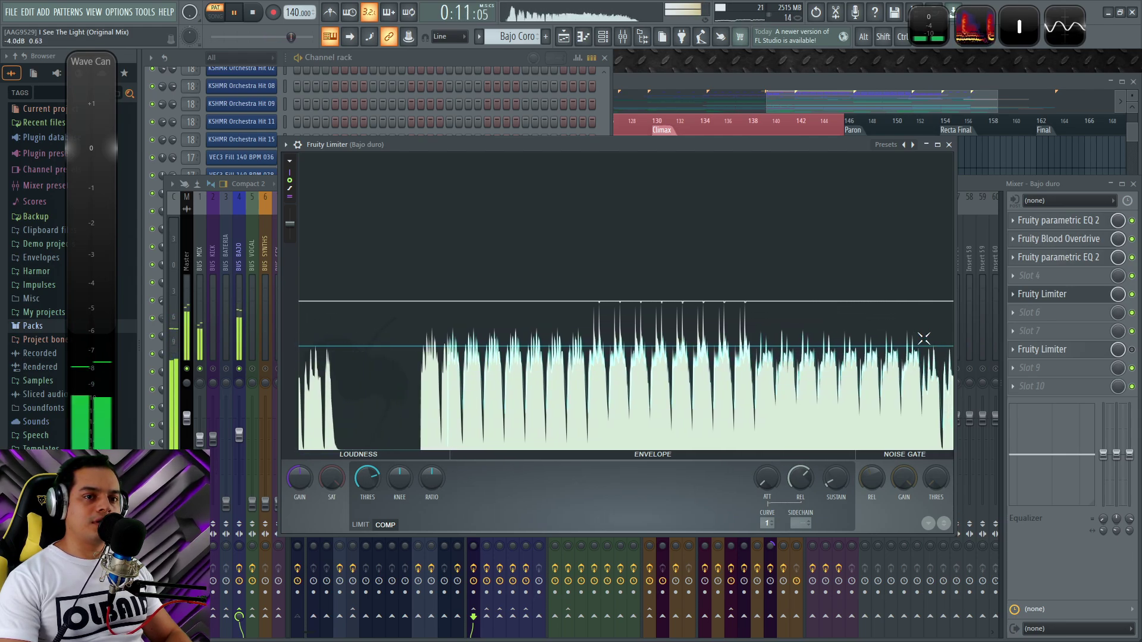
key(space)
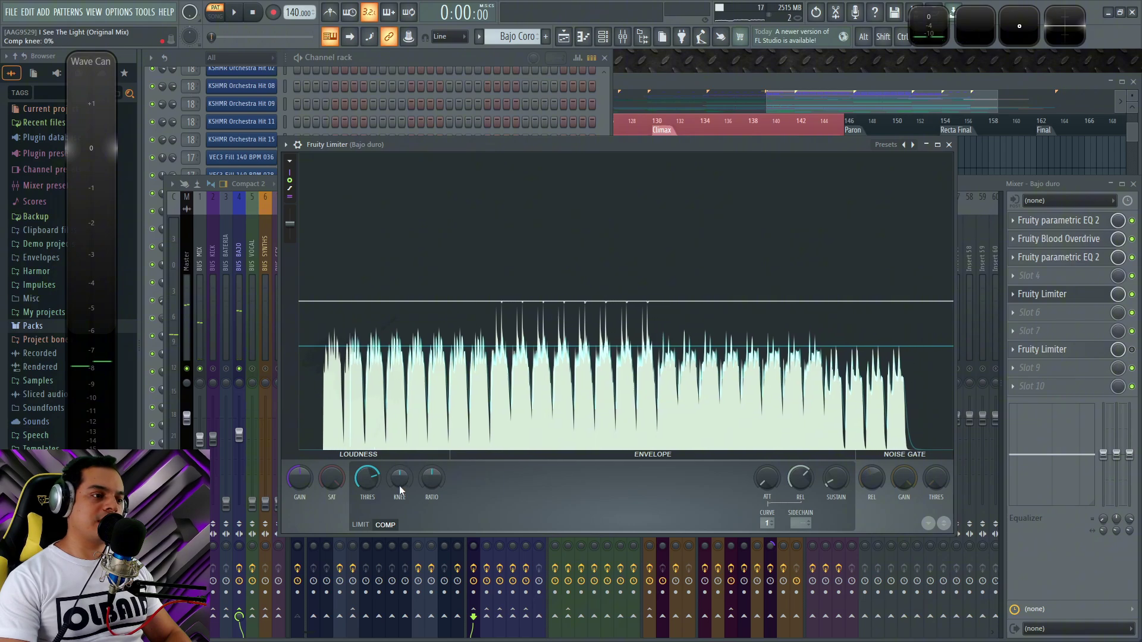
drag(398, 486, 399, 447)
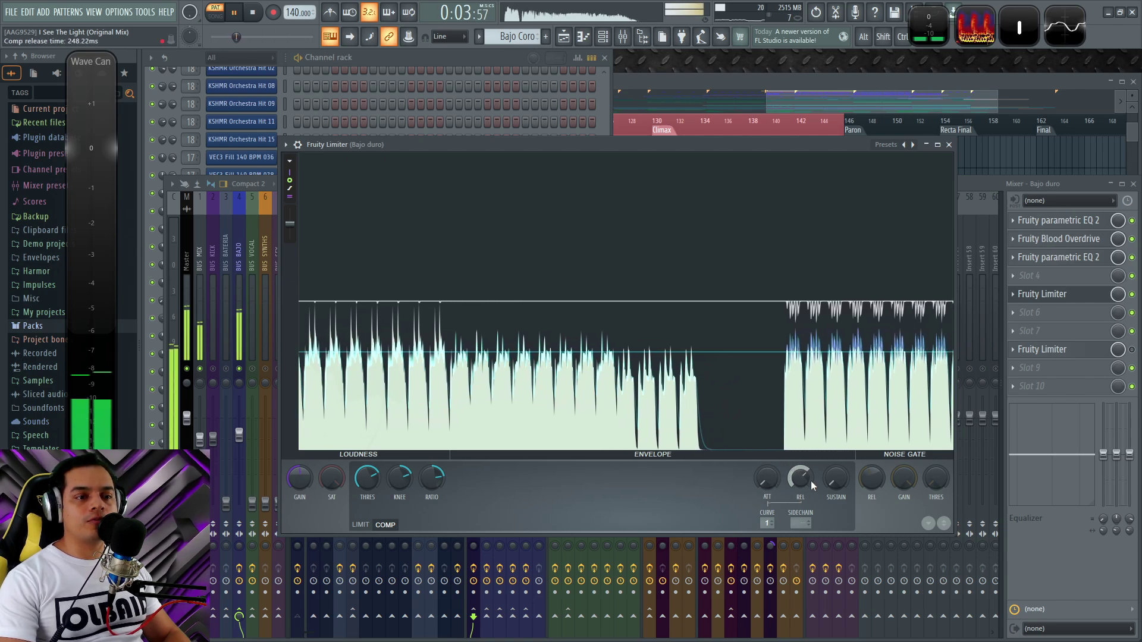
key(space)
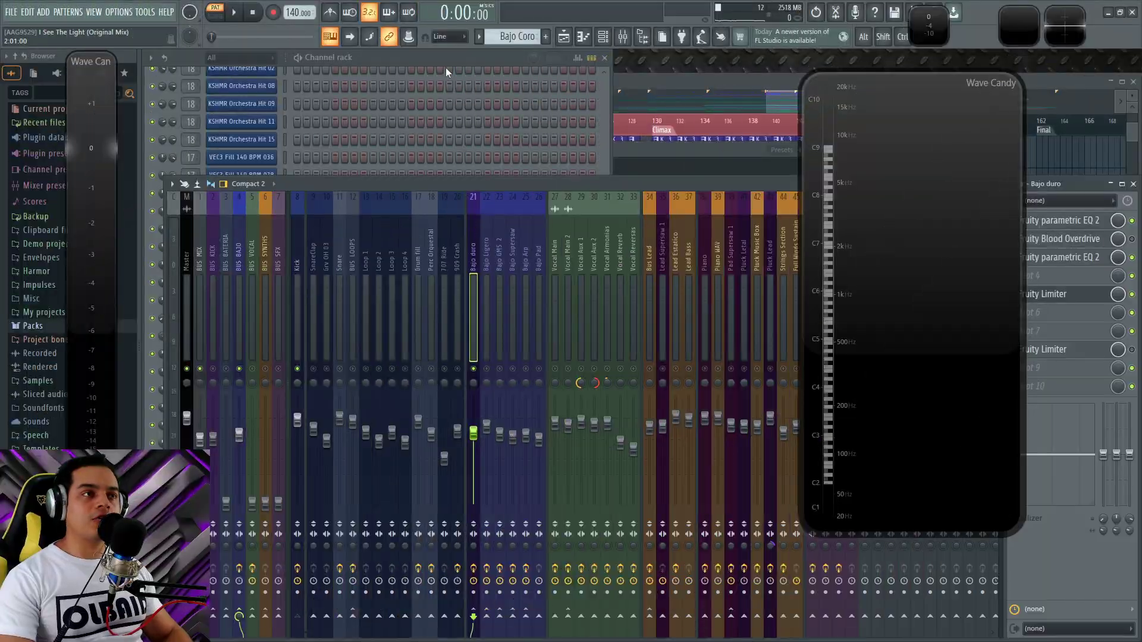
Reopen the Bajo duro Fruity Limiter and place the enlarged Wave Candy oscilloscope beside the spectrum display while sounding a test note
key(z)
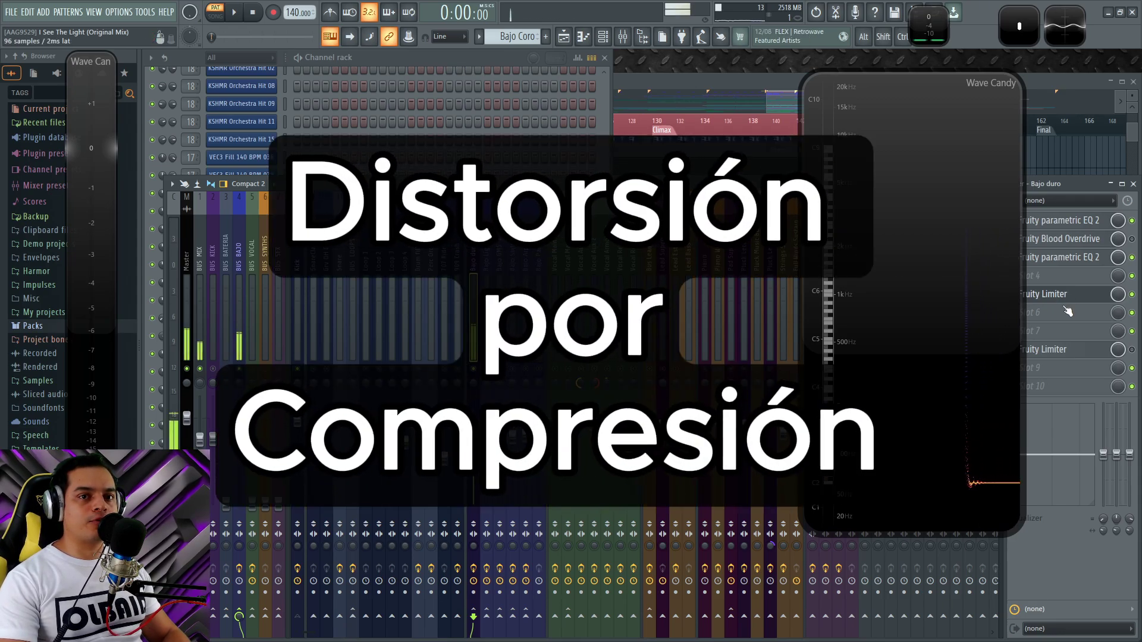
click(1069, 294)
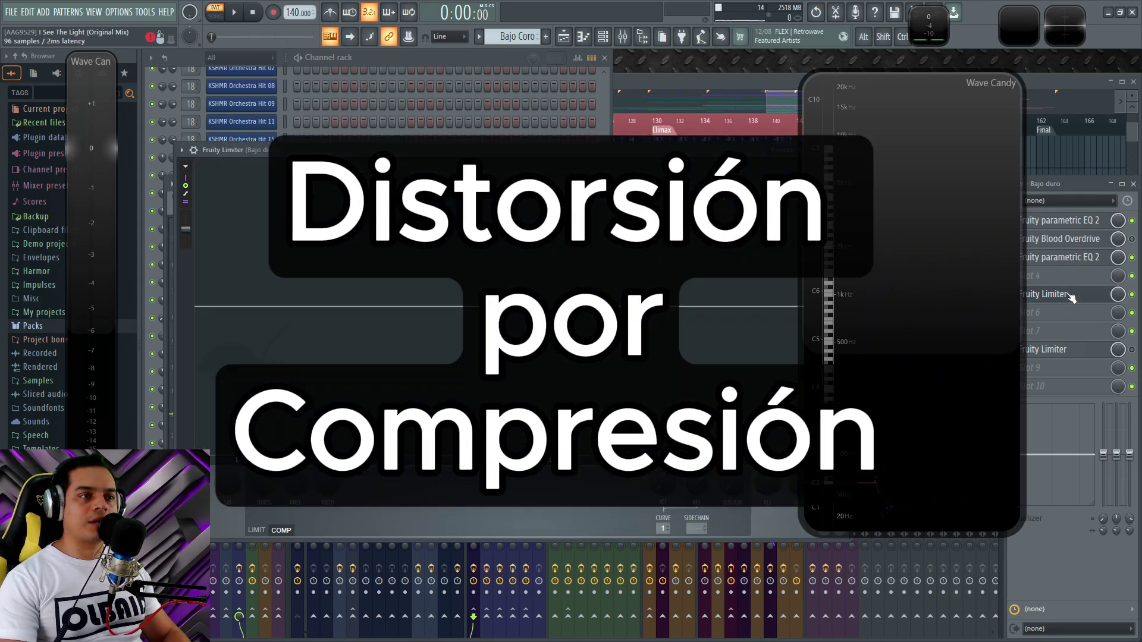
double_click(1065, 26)
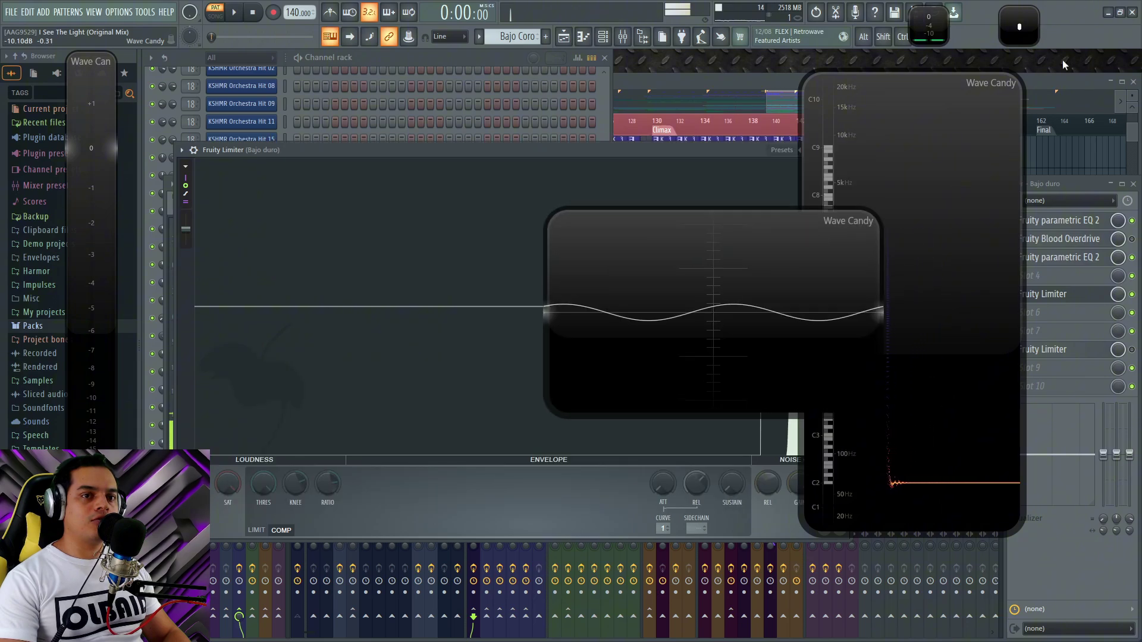
drag(777, 328, 641, 333)
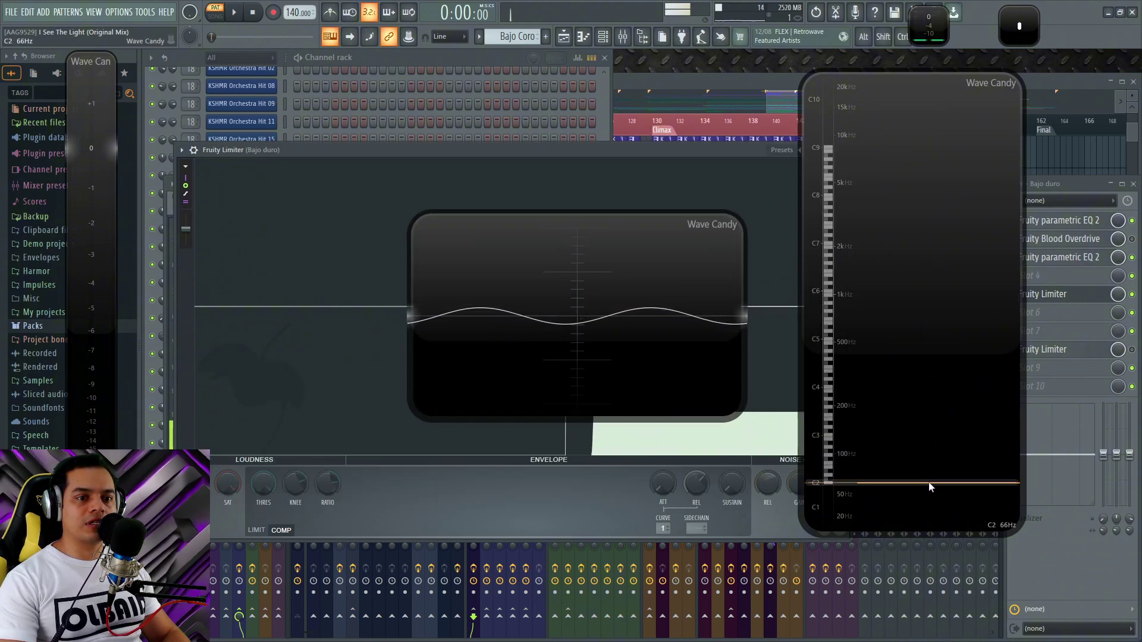
drag(684, 301, 630, 224)
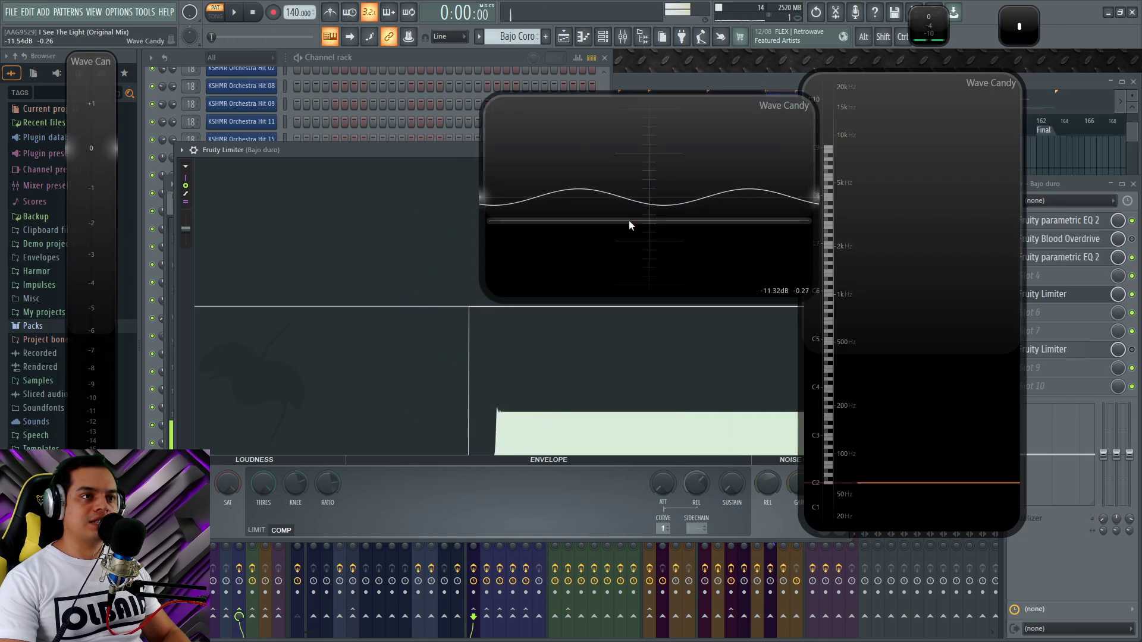
Demonstrate compression distortion on the test note by lowering the threshold, raising knee and ratio, and shortening the release to its minimum
drag(264, 483, 263, 510)
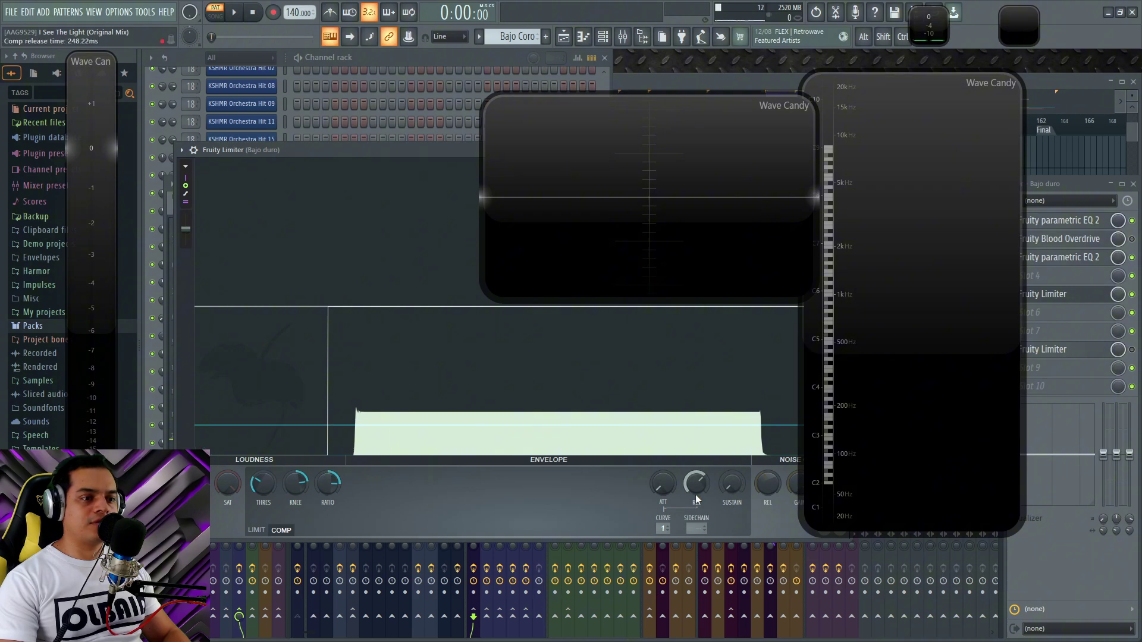
key(z)
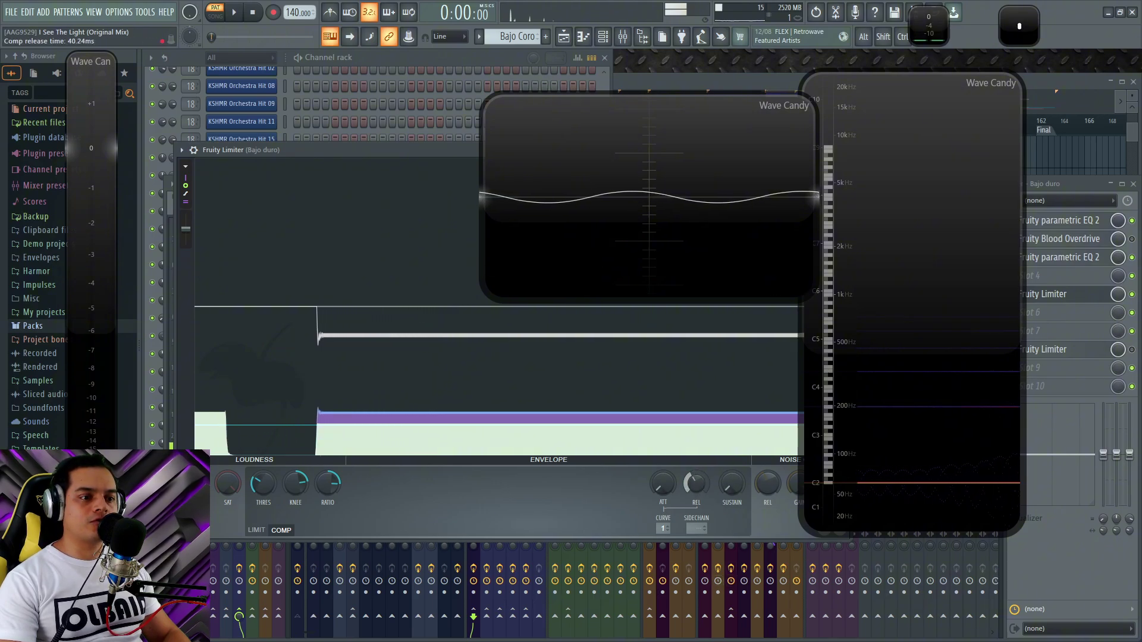
drag(703, 485, 703, 500)
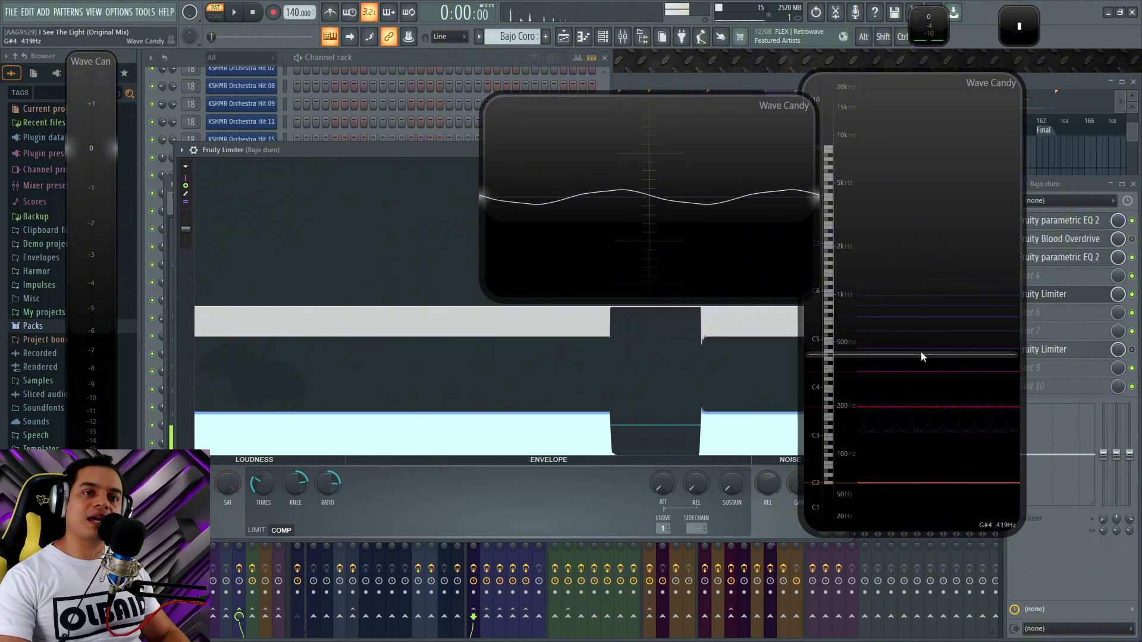
Reset the Bajo duro compressor's ratio, knee and threshold to their defaults
alt+click(326, 484)
alt+click(291, 484)
alt+click(256, 484)
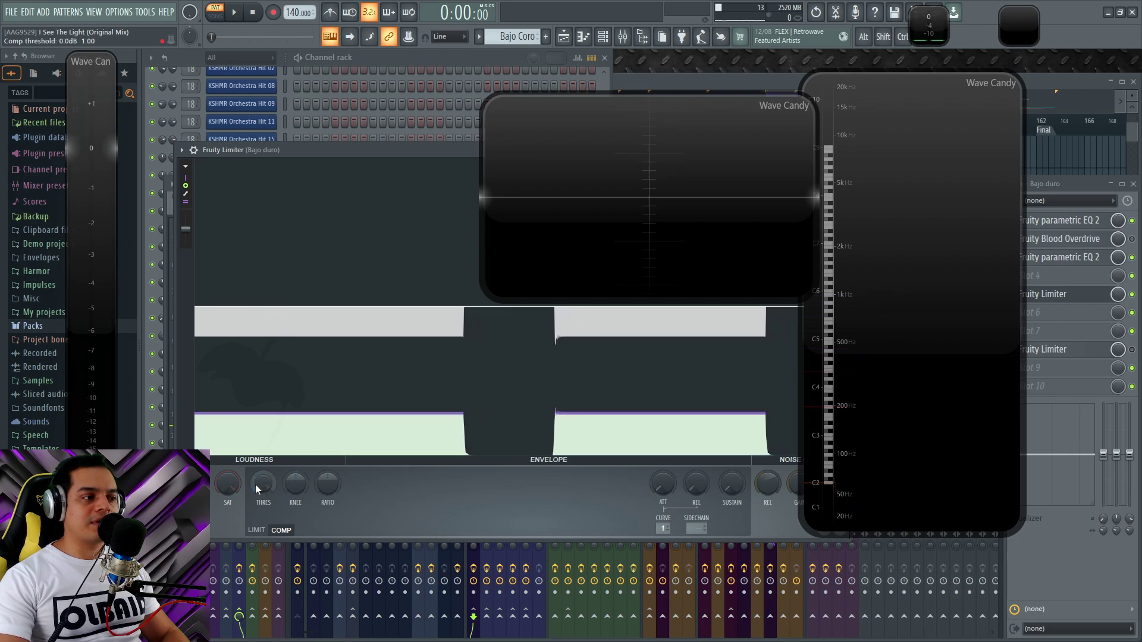
With the oscilloscope reopened, test a longer compressor attack on a held note, lowering the threshold and raising the knee and ratio
double_click(694, 188)
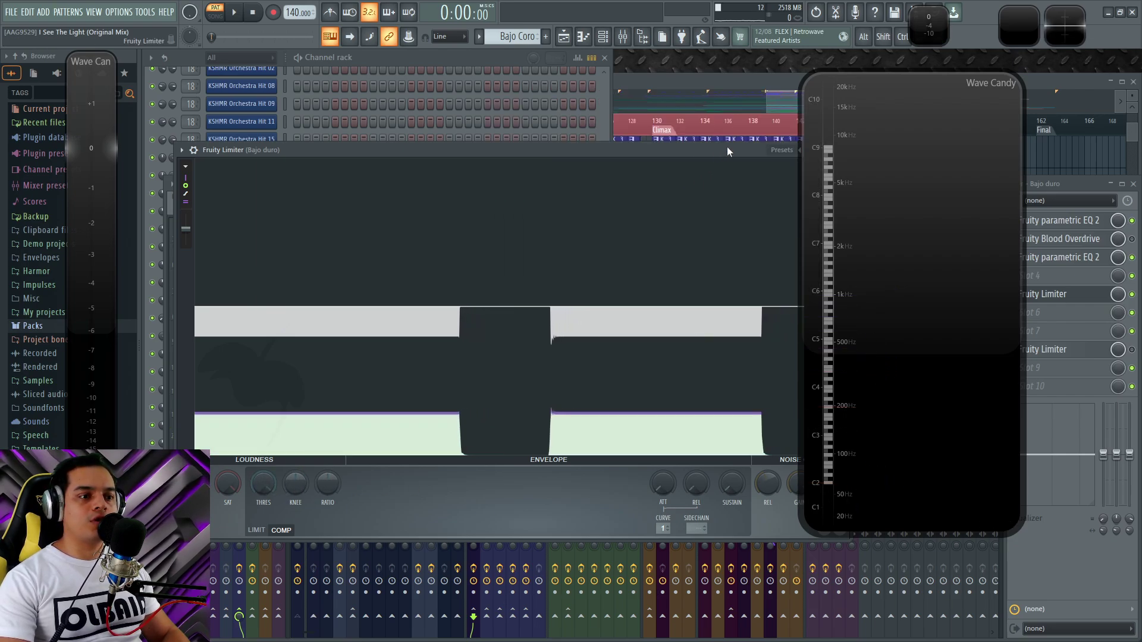
double_click(1075, 28)
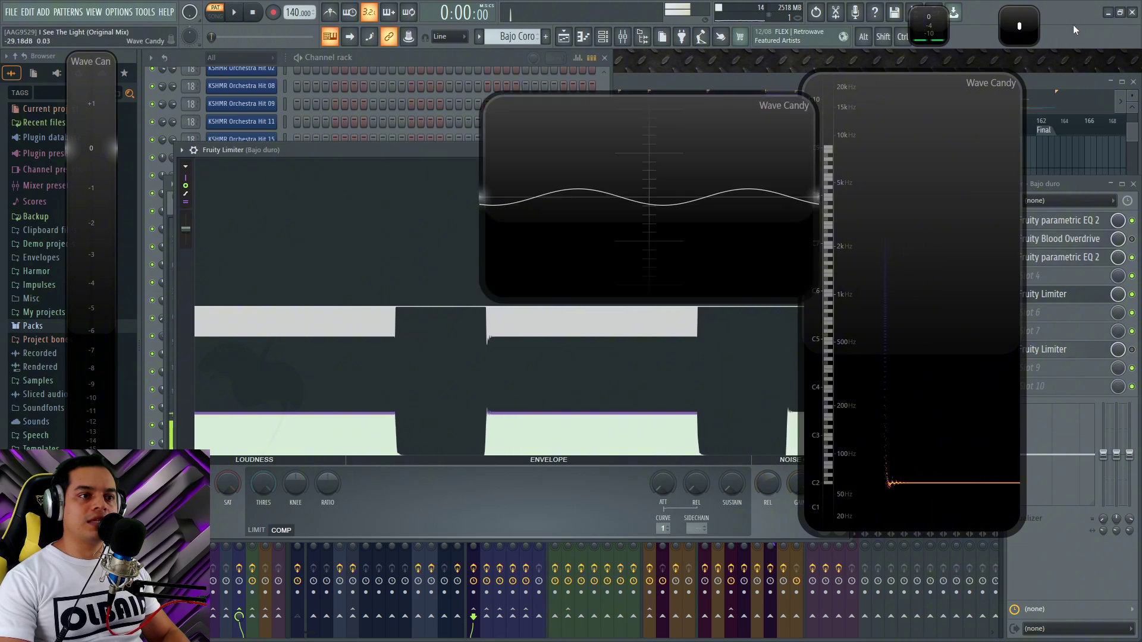
drag(259, 483, 259, 517)
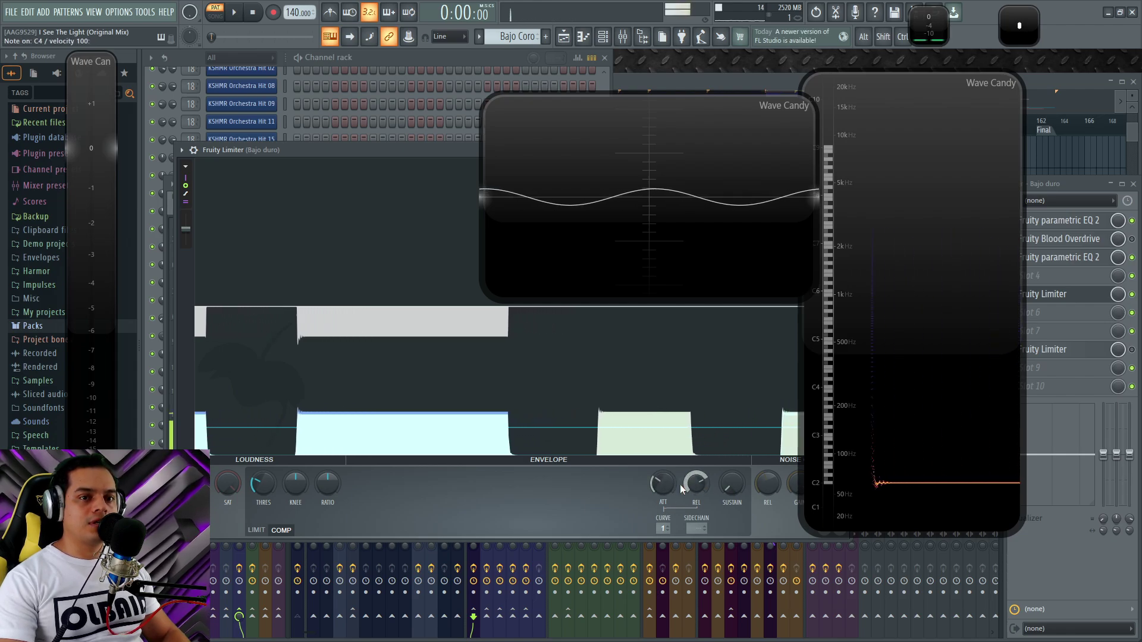
drag(663, 484, 662, 493)
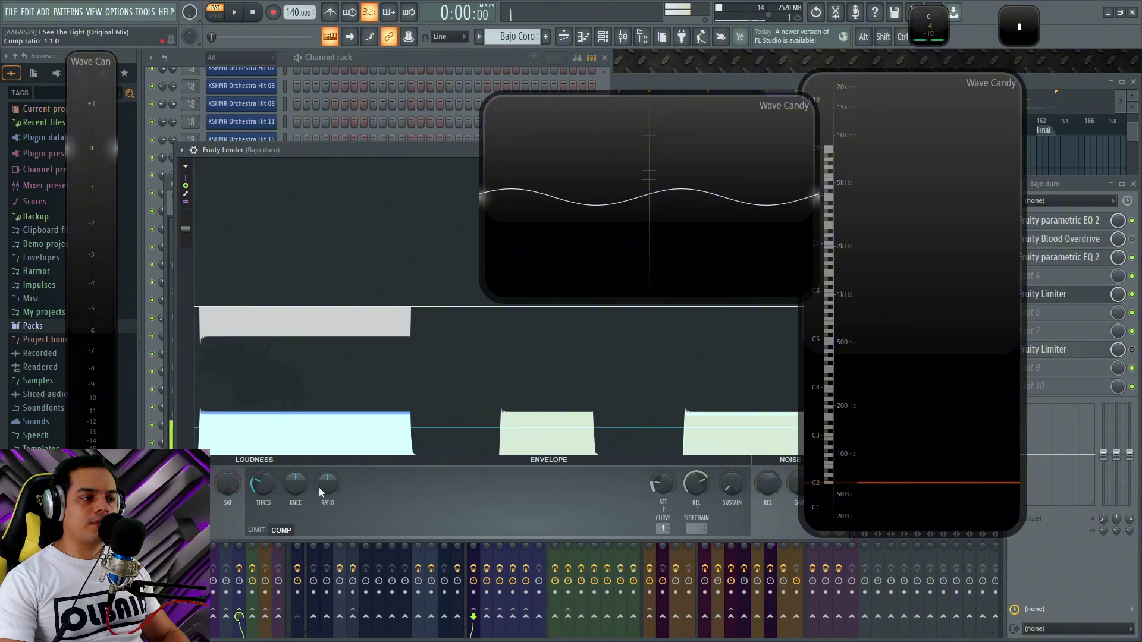
drag(294, 483, 330, 487)
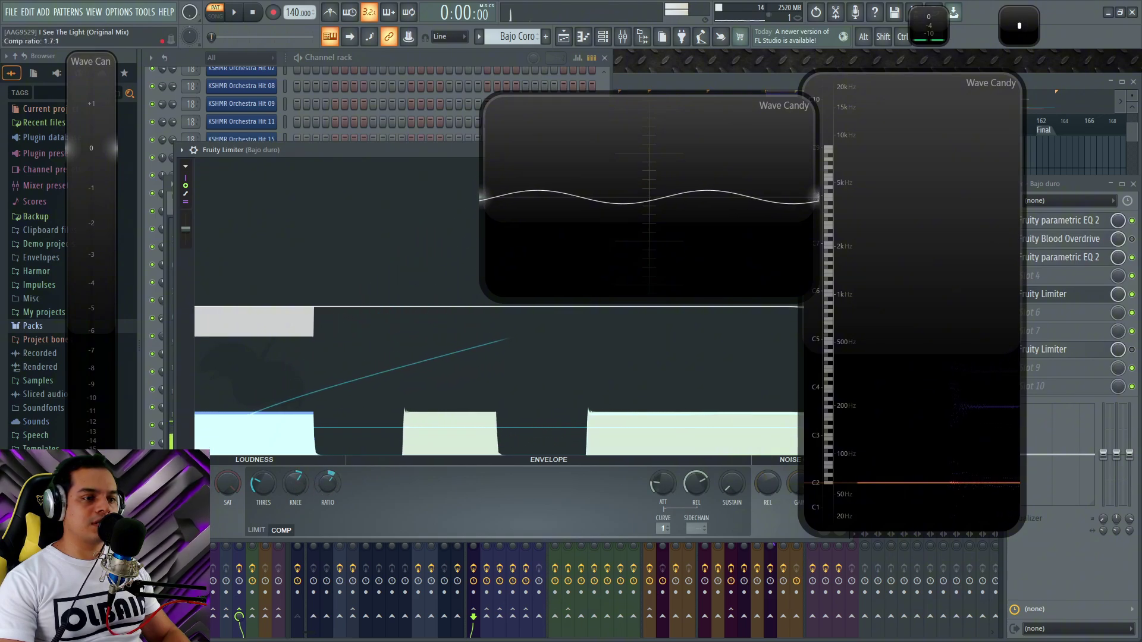
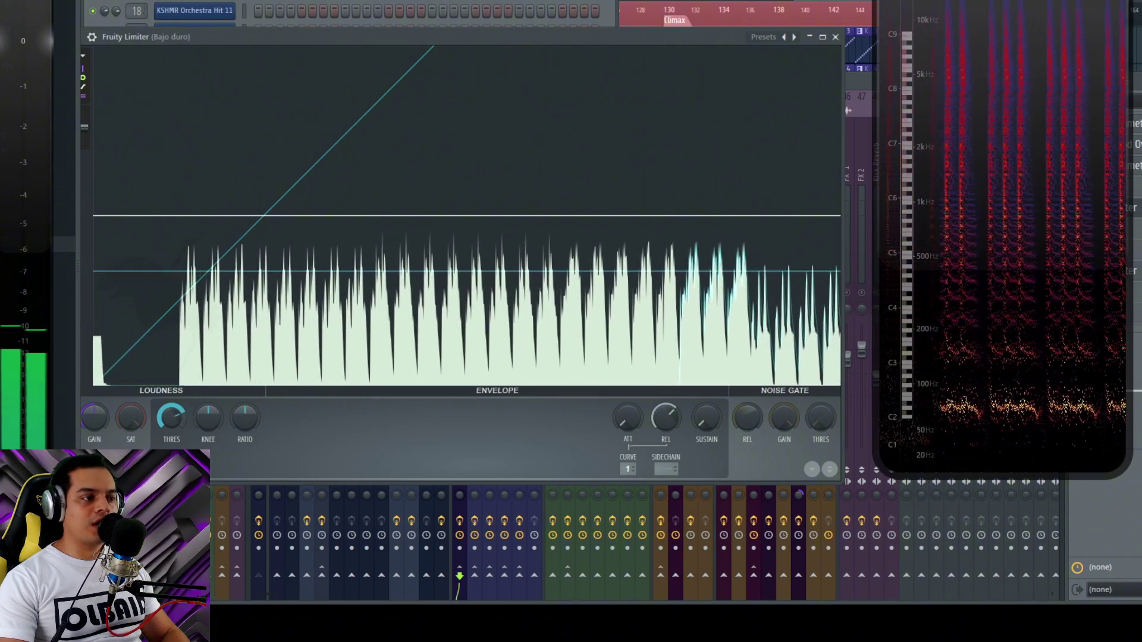
Compress the Bajo duro peaks during pattern playback by raising the knee and ratio and lowering the threshold slightly, and stop playback
drag(208, 418, 245, 398)
key(space)
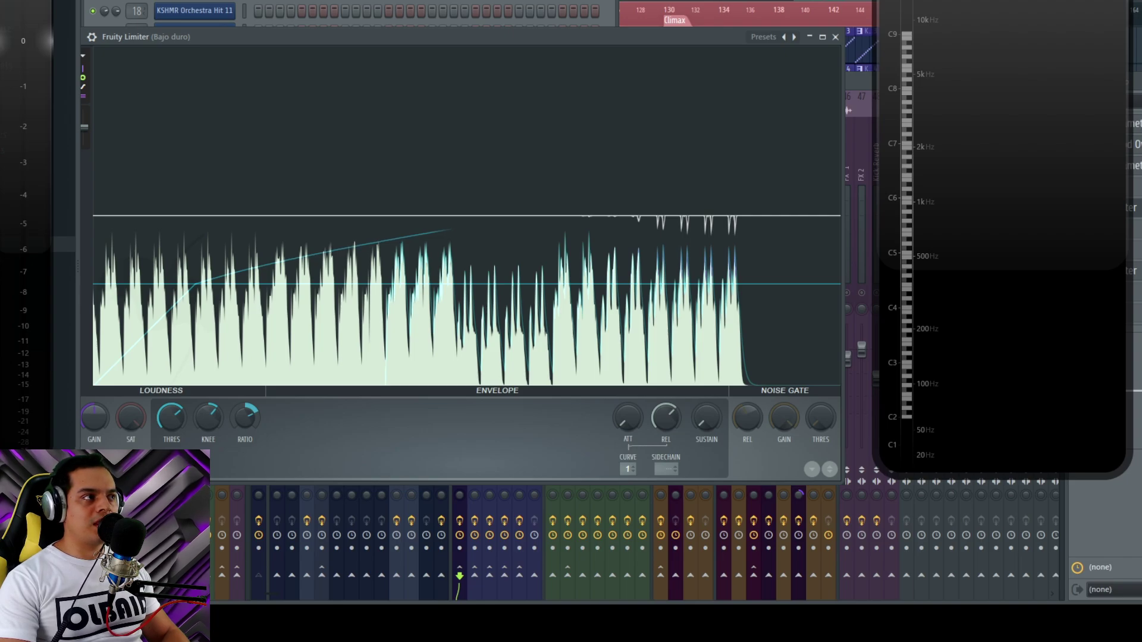
Play the Bajo duro pattern and toggle its Fruity Limiter off and on repeatedly to compare the compressed and uncompressed sound
key(space)
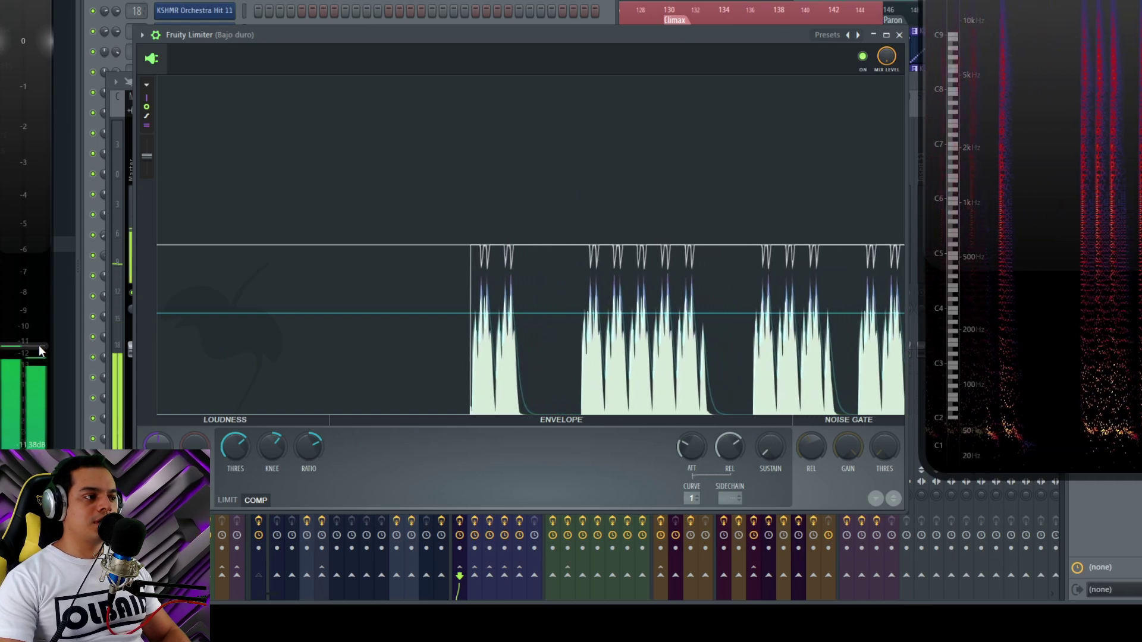
click(862, 56)
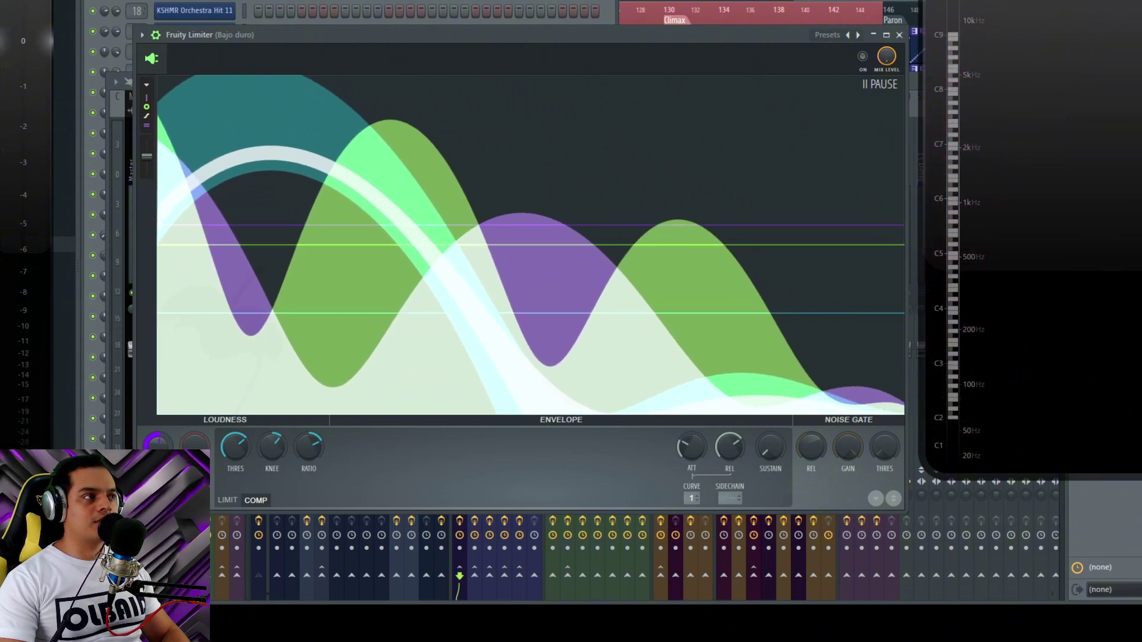
click(862, 57)
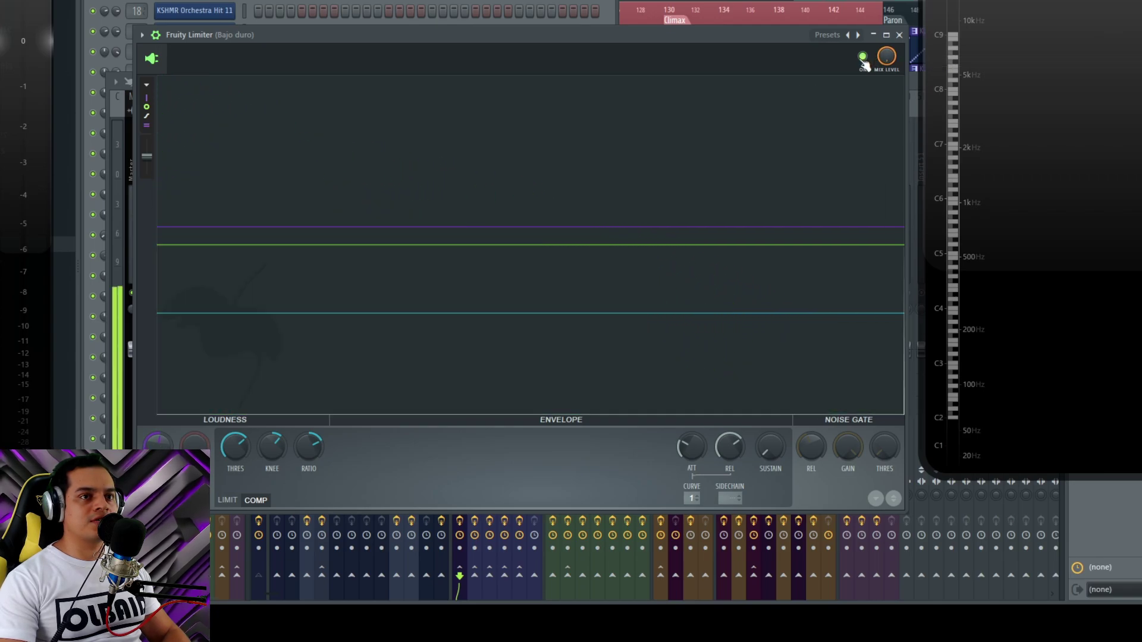
click(862, 58)
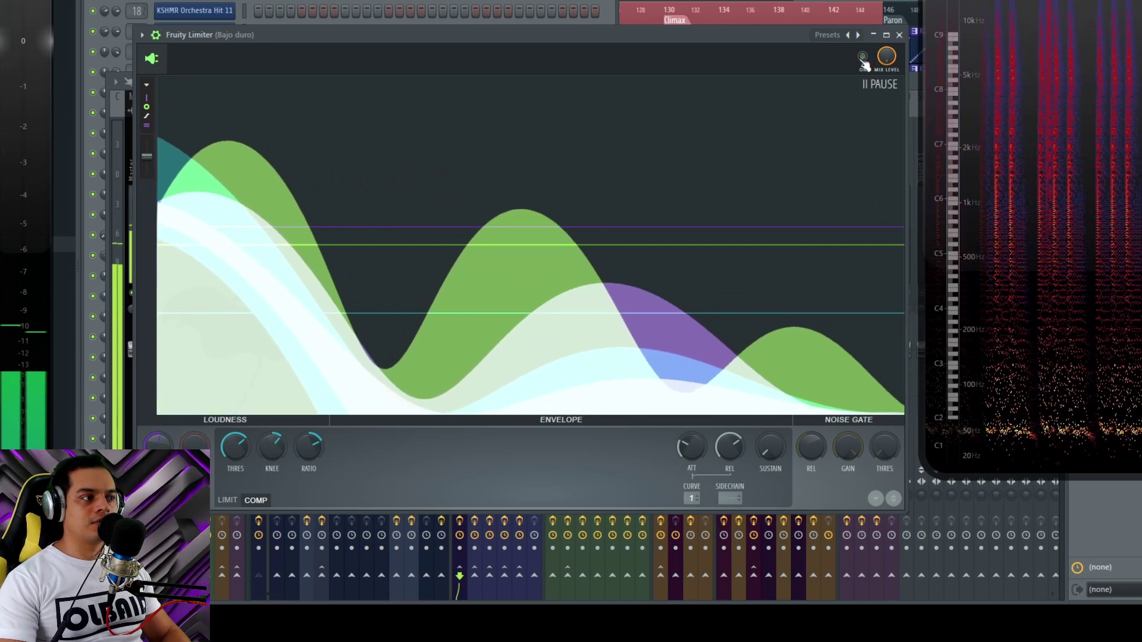
click(862, 57)
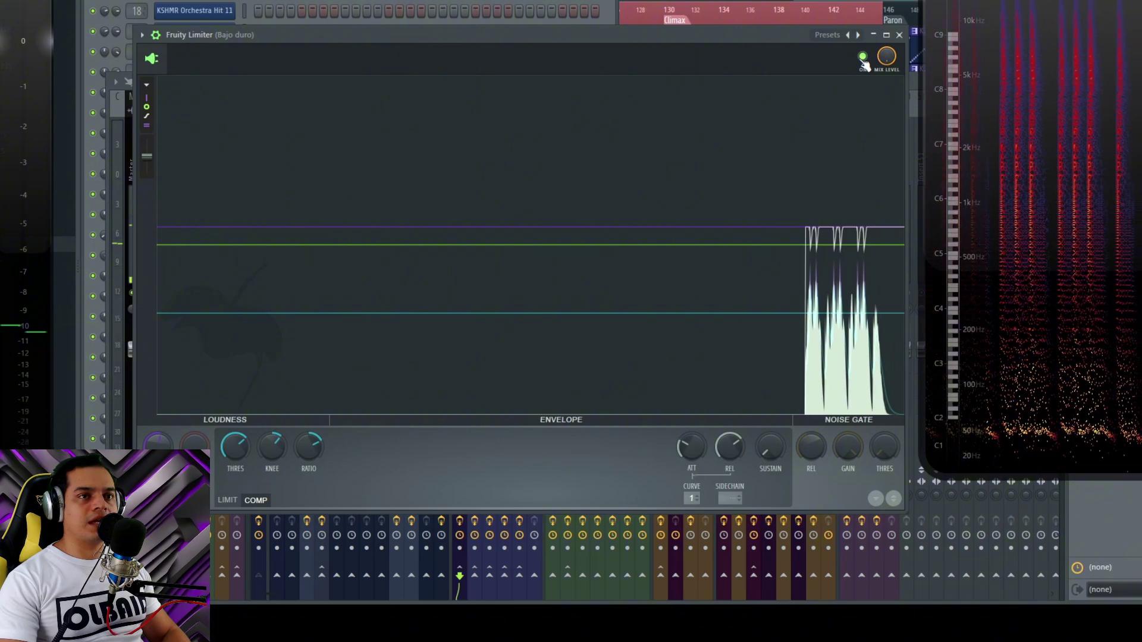
click(862, 58)
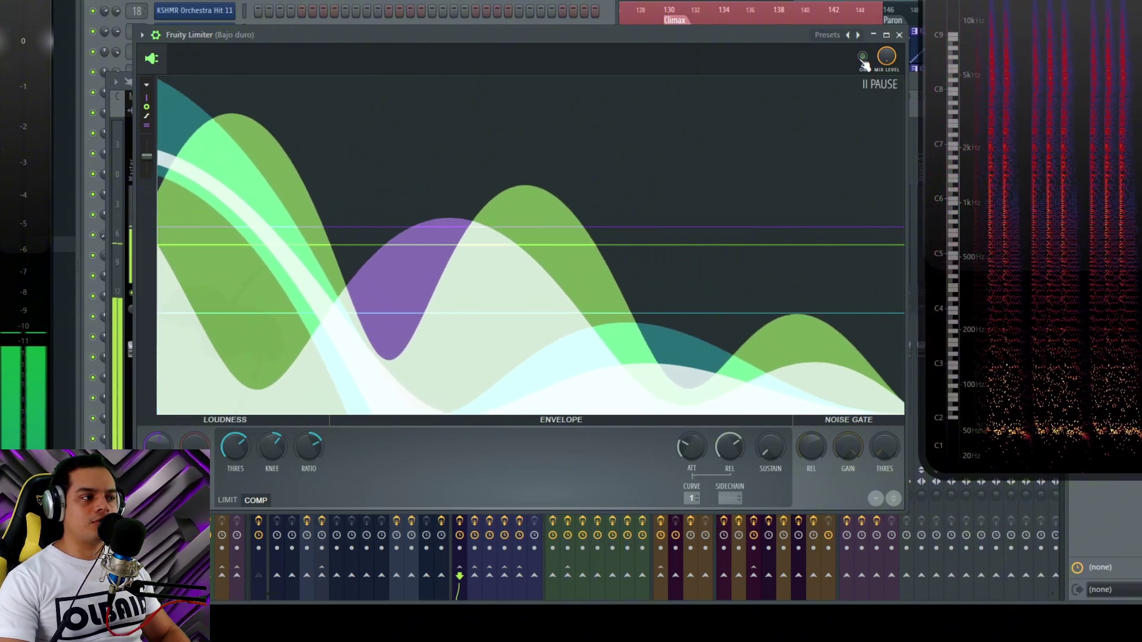
click(862, 57)
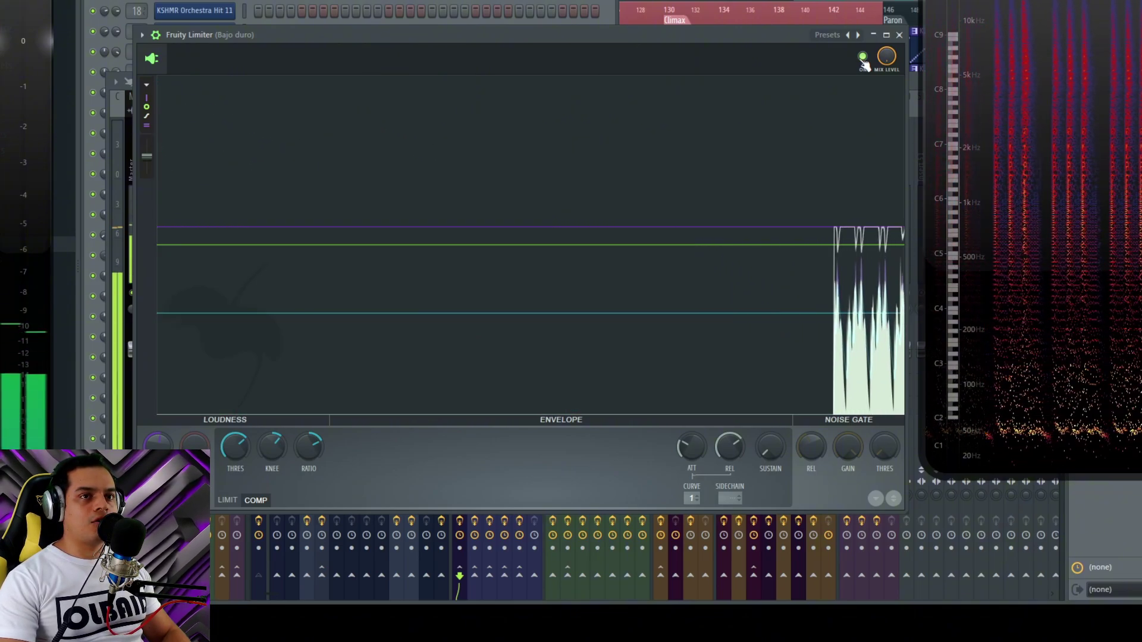
click(862, 58)
click(862, 58)
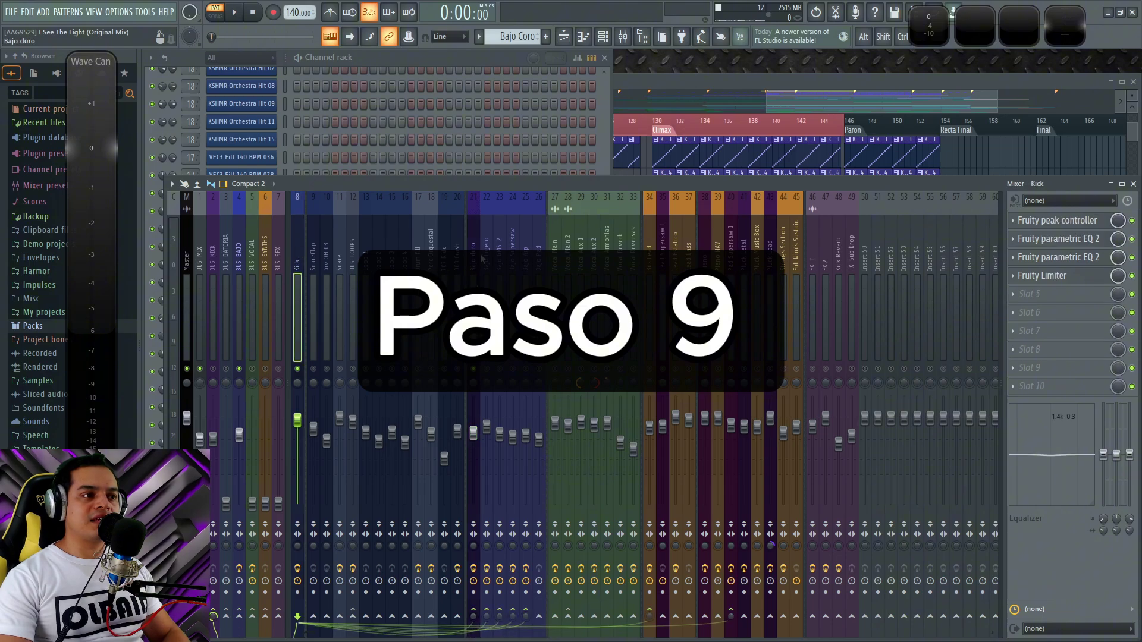
Open the Fruity Limiter in slot 8 of the Bajo duro track and position its window to show the sidechain settings
click(1064, 350)
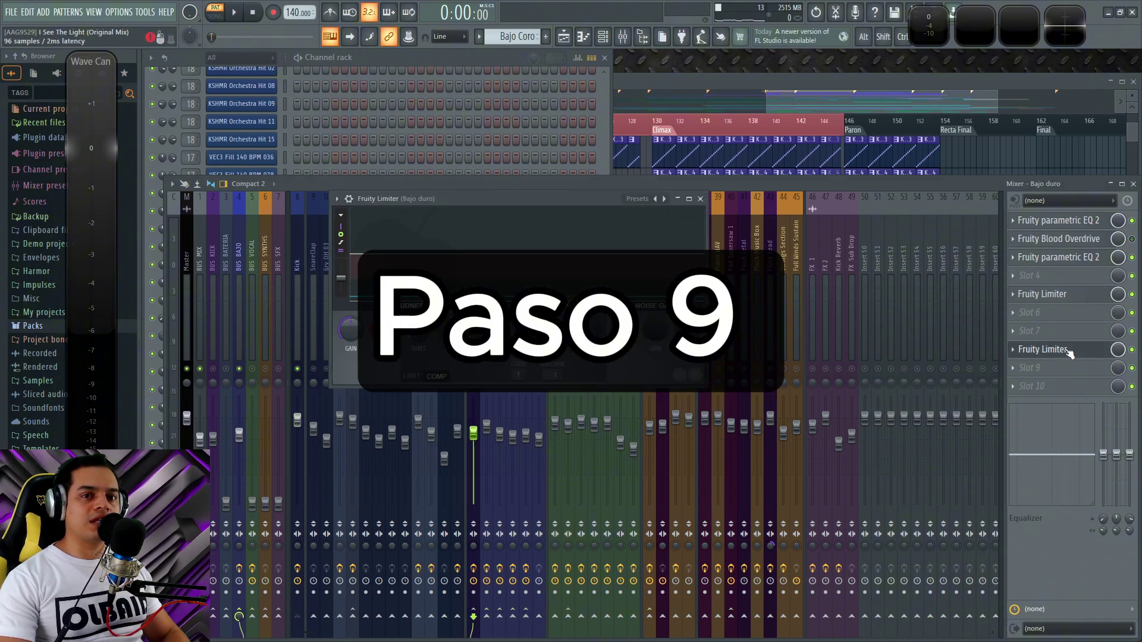
drag(547, 203, 676, 283)
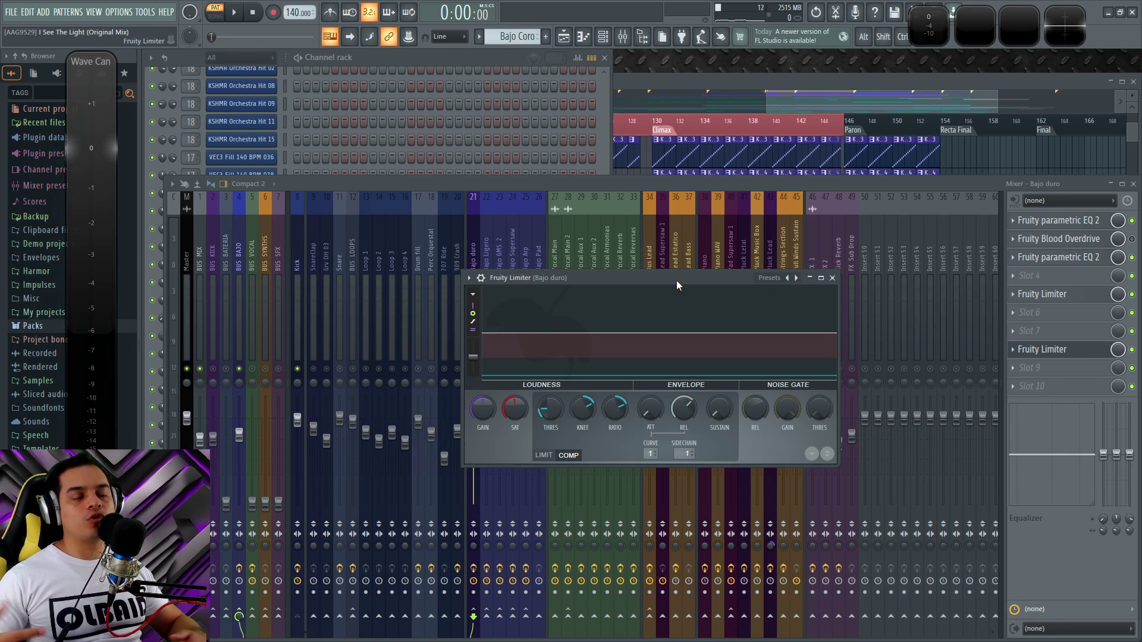
drag(676, 282, 669, 294)
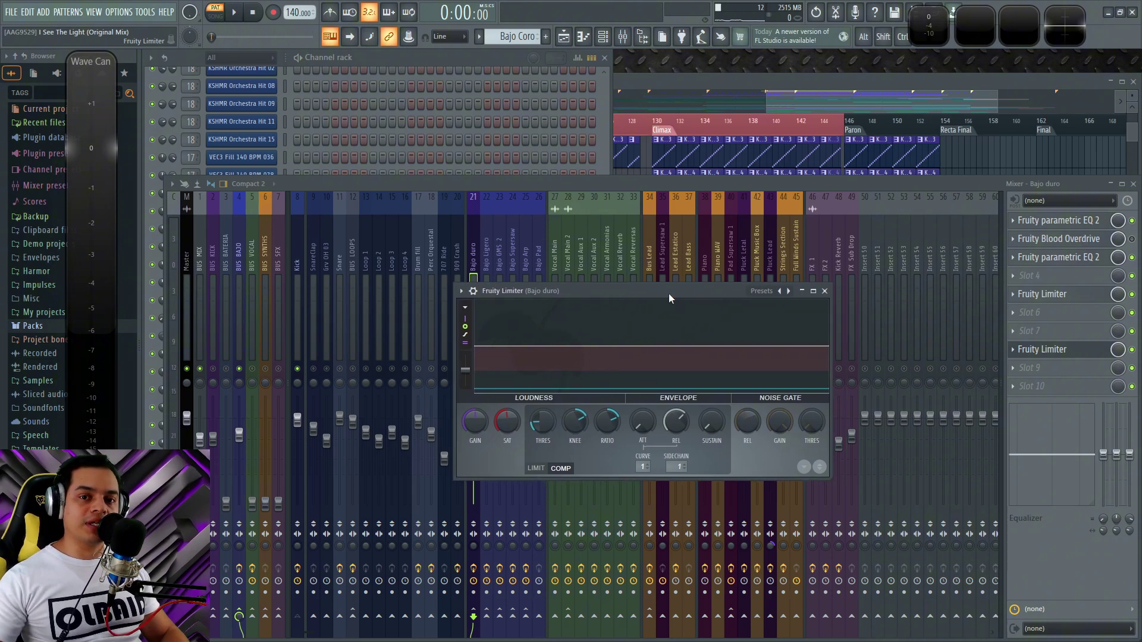
drag(668, 294, 674, 287)
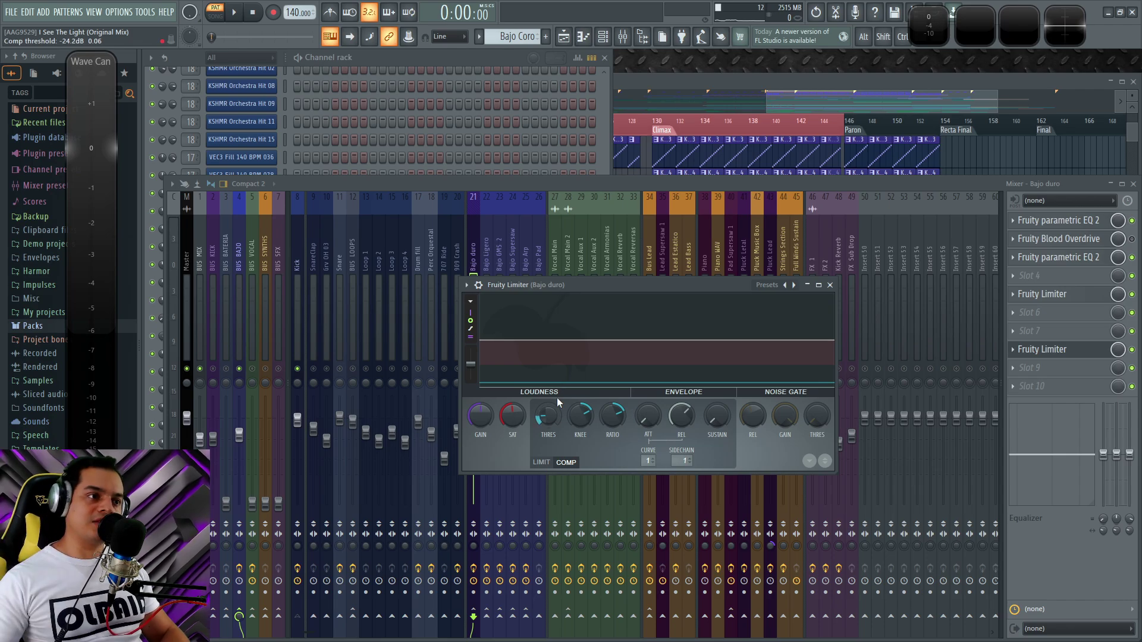
drag(623, 288, 623, 283)
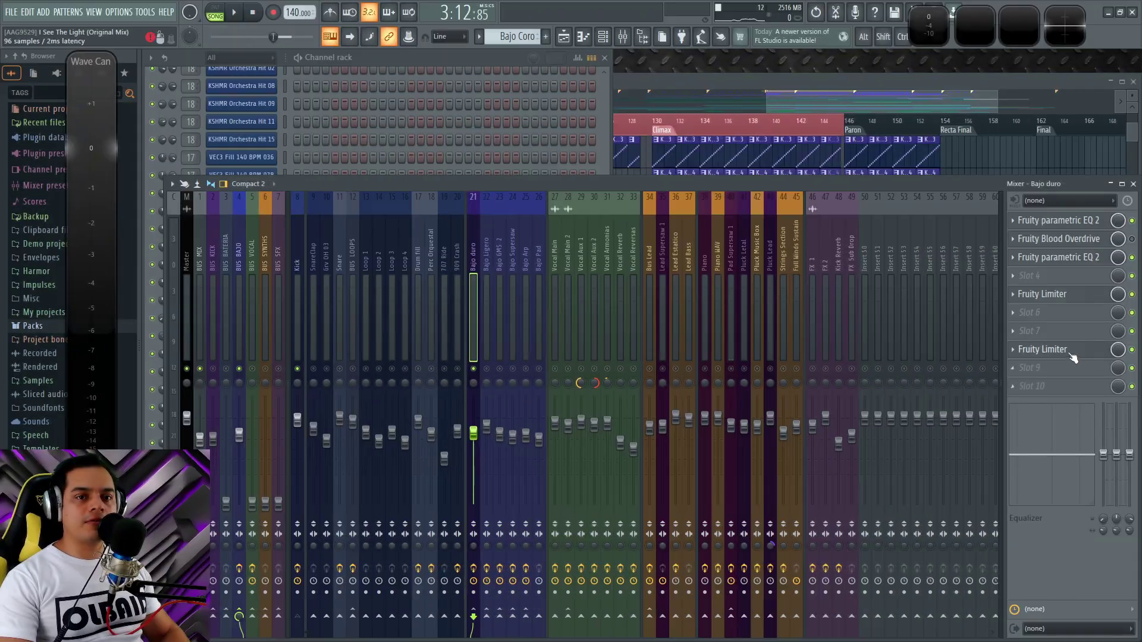
click(1070, 352)
drag(637, 204, 604, 197)
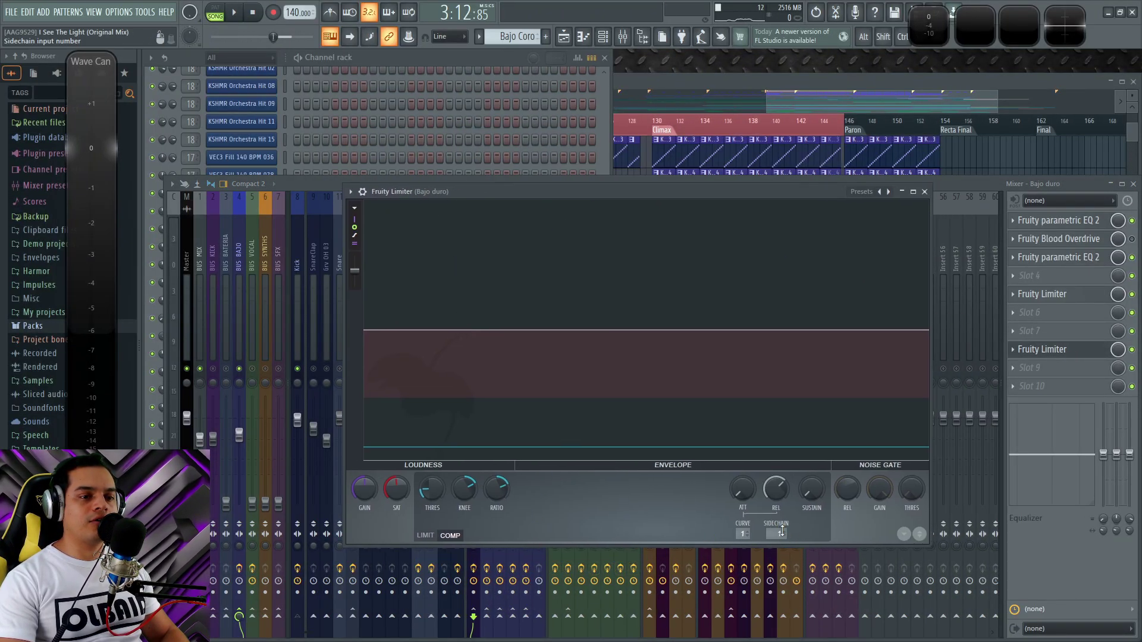
click(799, 550)
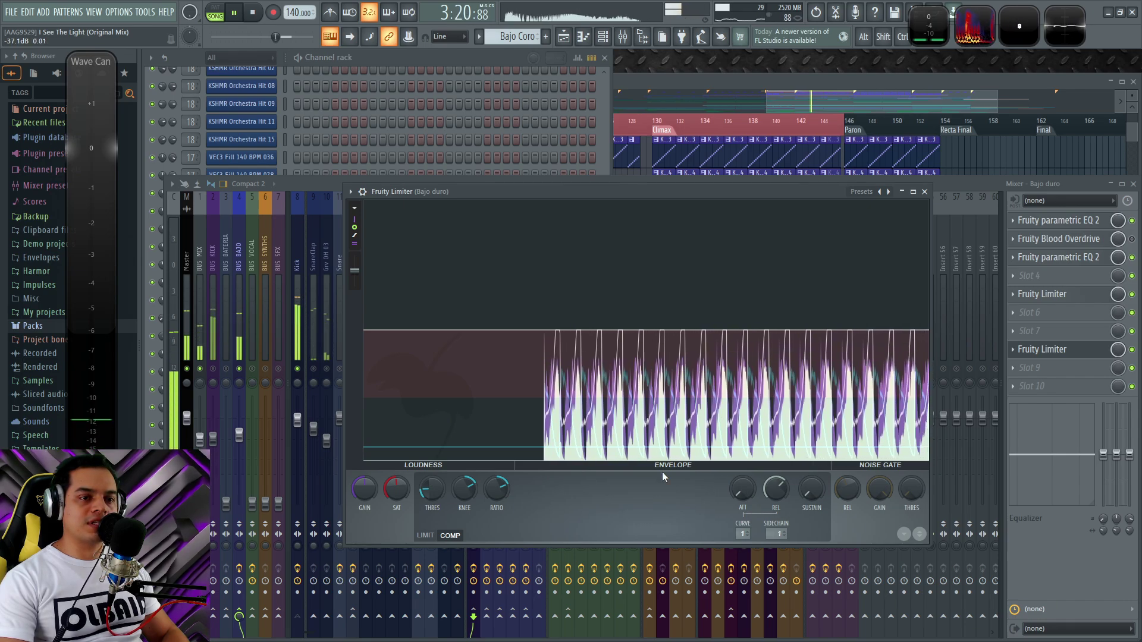
Lengthen the attack of Bajo duro's sidechained Fruity Limiter slightly during song playback, then close and reopen its window
mouse_move(743, 489)
mouse_down()
mouse_move(743, 458)
mouse_move(742, 491)
mouse_move(743, 481)
mouse_up()
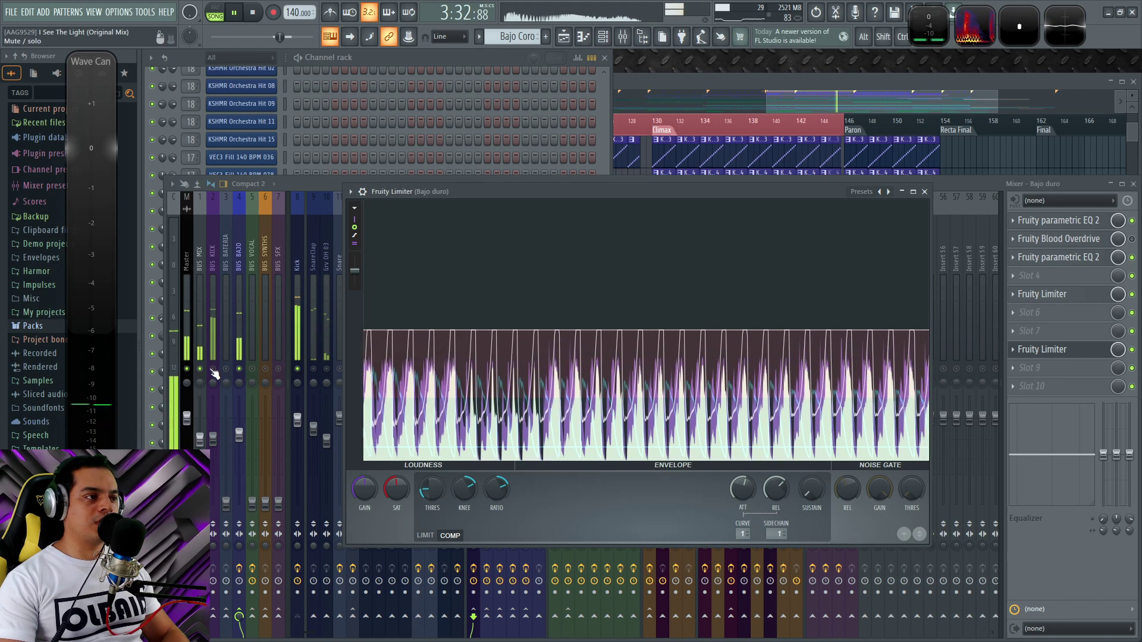
click(1054, 347)
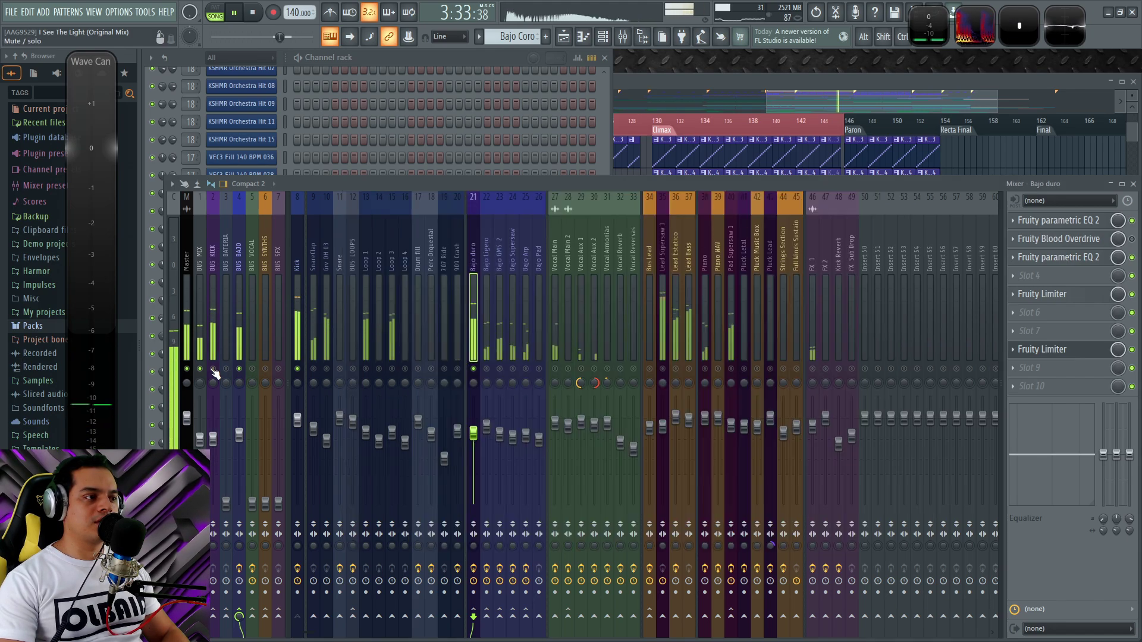
click(1056, 347)
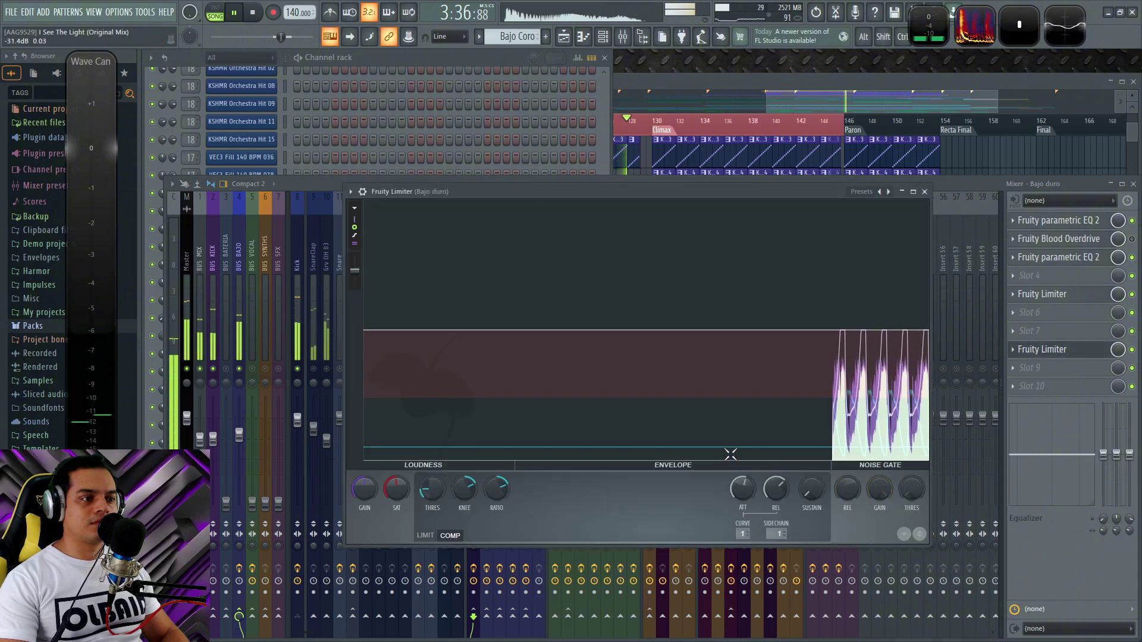
Show the sidechained limiter's on/off control and bypass then re-enable the effect during playback to compare the result
click(363, 192)
click(892, 211)
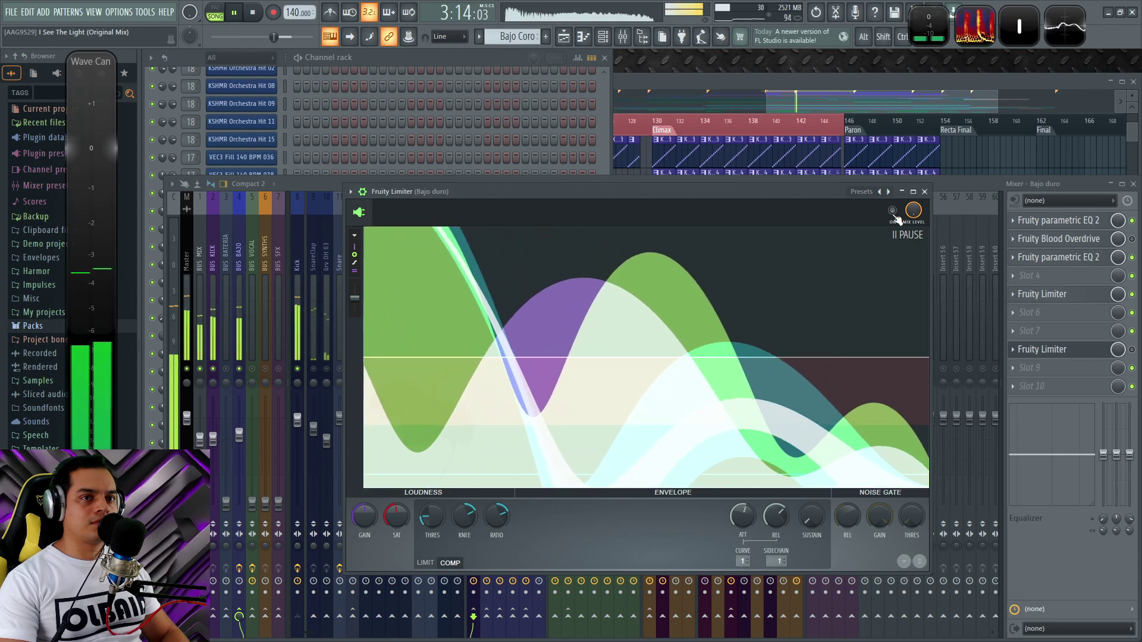
click(893, 215)
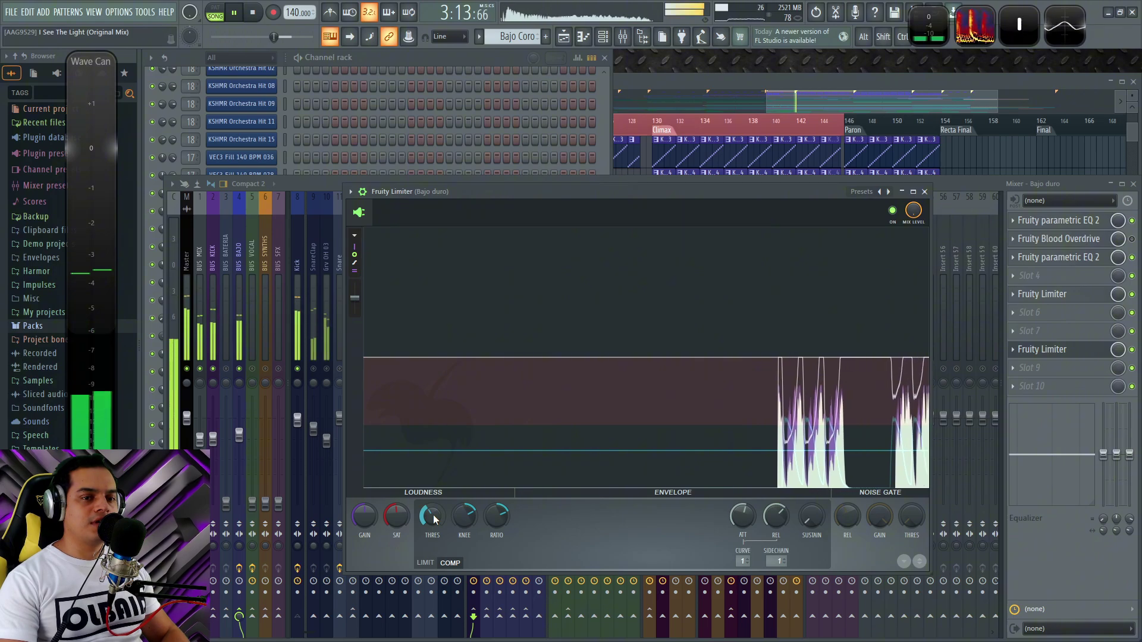
Test progressively stronger sidechain ducking on Bajo duro by lowering the compressor threshold to its minimum during short playbacks
scroll(434, 519, down, 3)
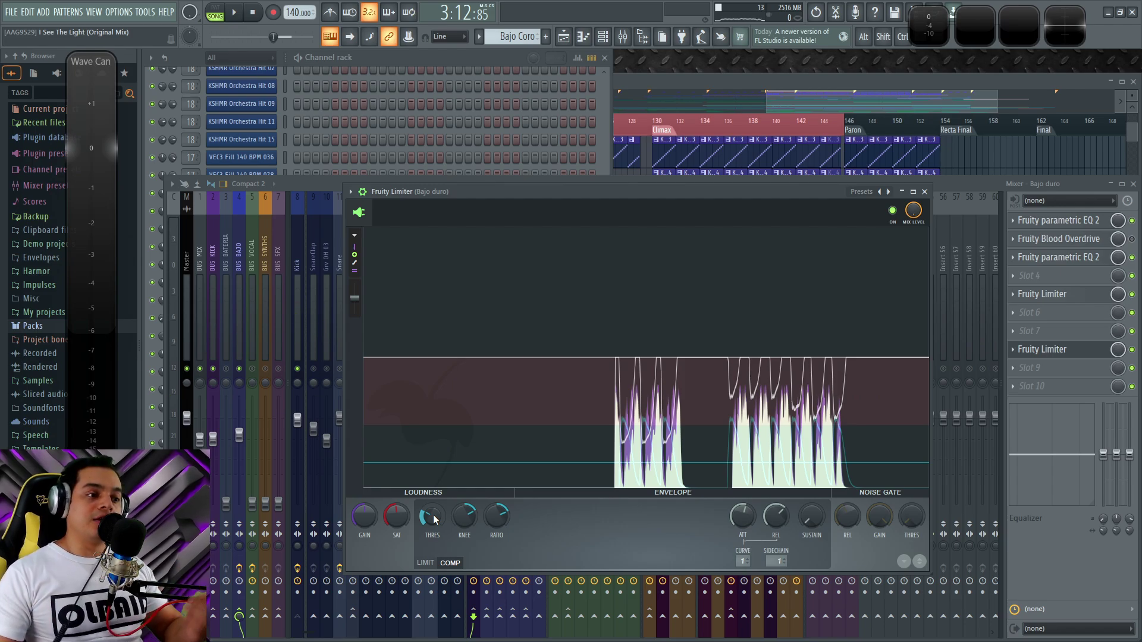
scroll(433, 519, down, 2)
key(space)
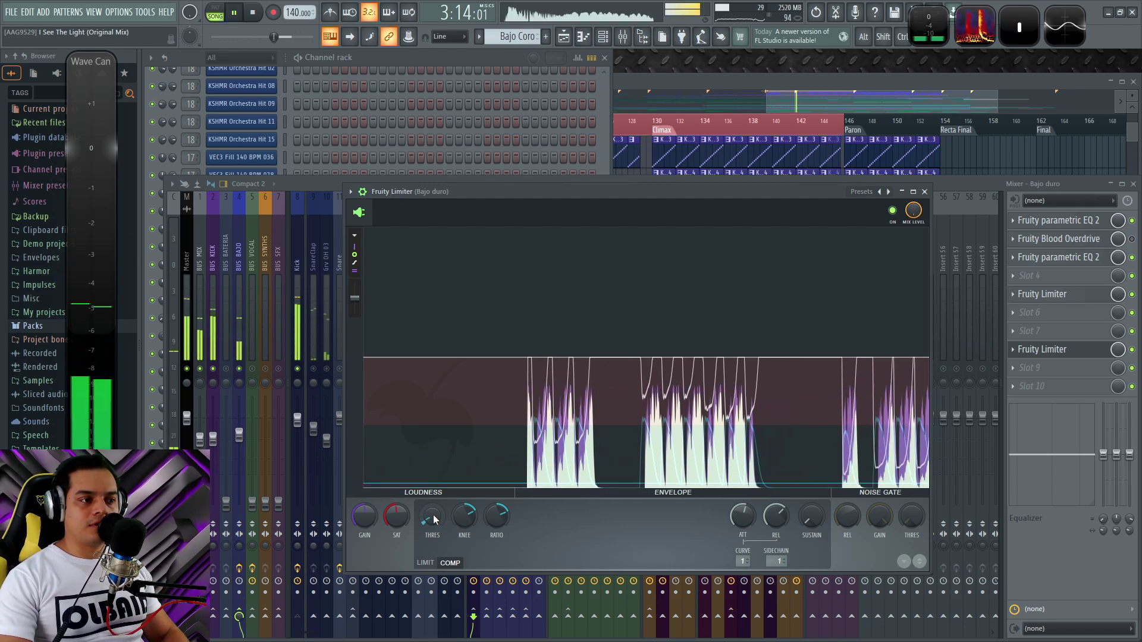
key(space)
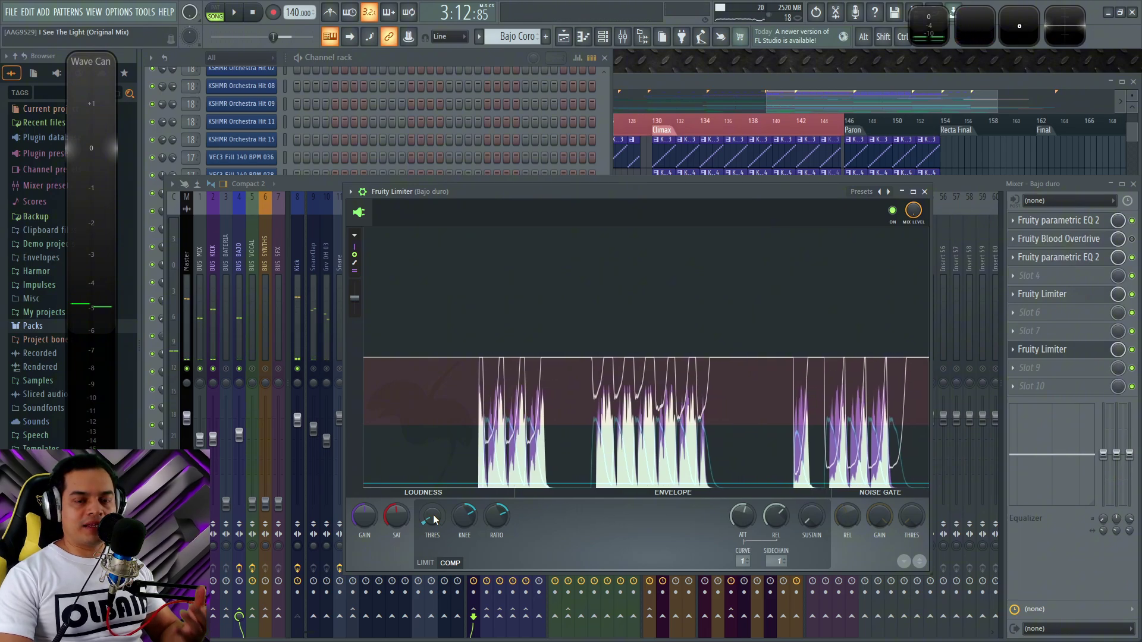
Fine-tune the sidechain compressor's threshold to a moderately low level during playback, then stop the song and close the limiter
scroll(434, 517, down, 2)
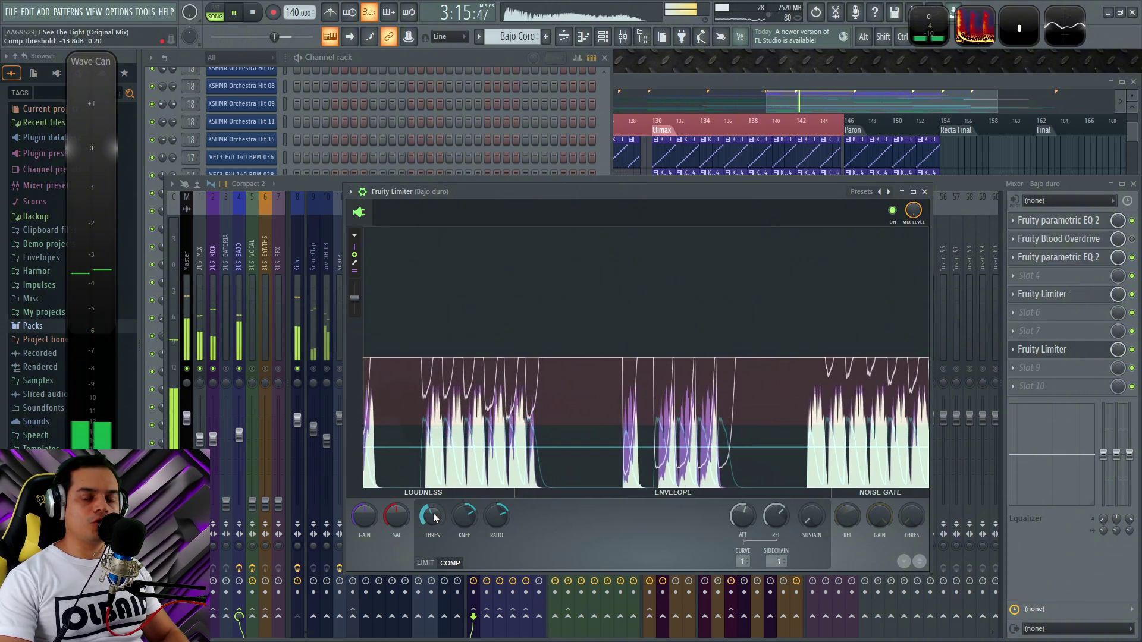
key(space)
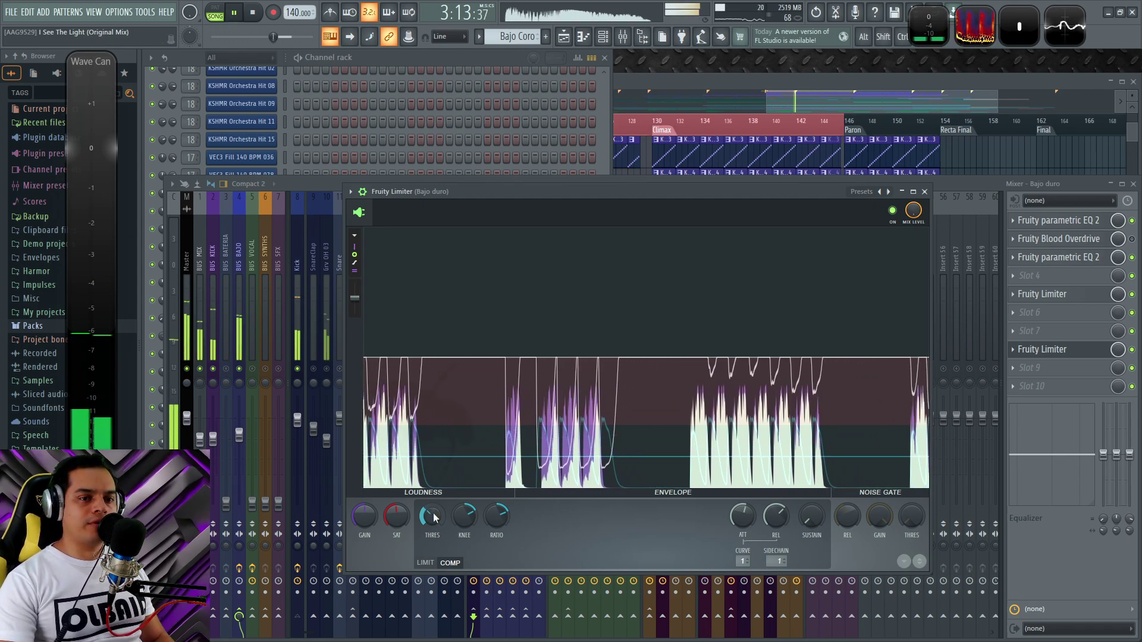
scroll(434, 518, down, 1)
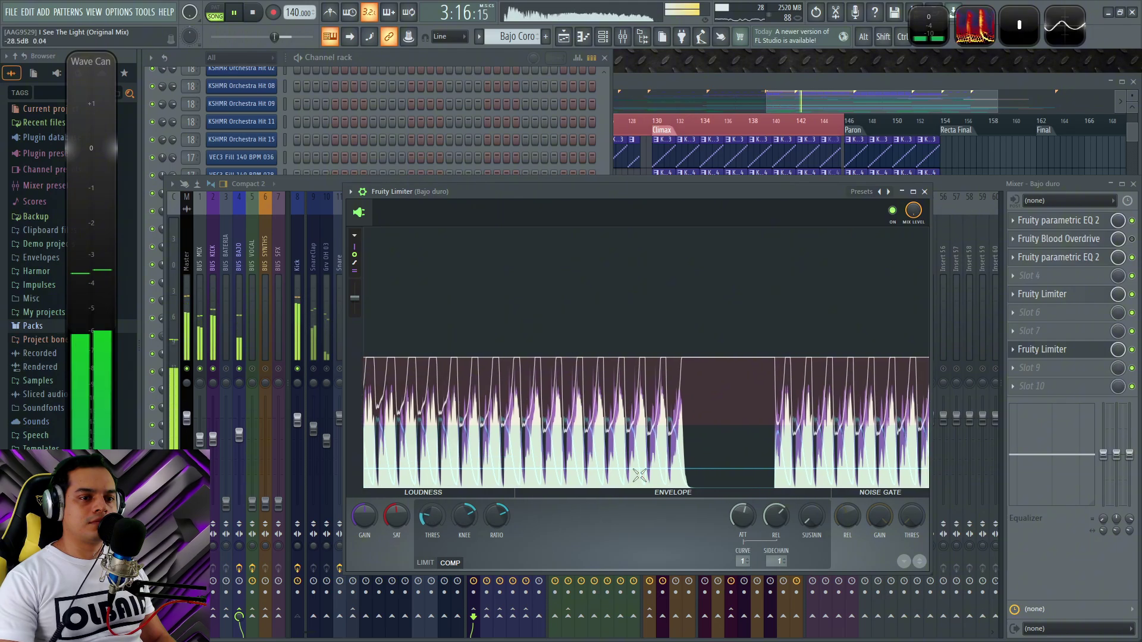
key(space)
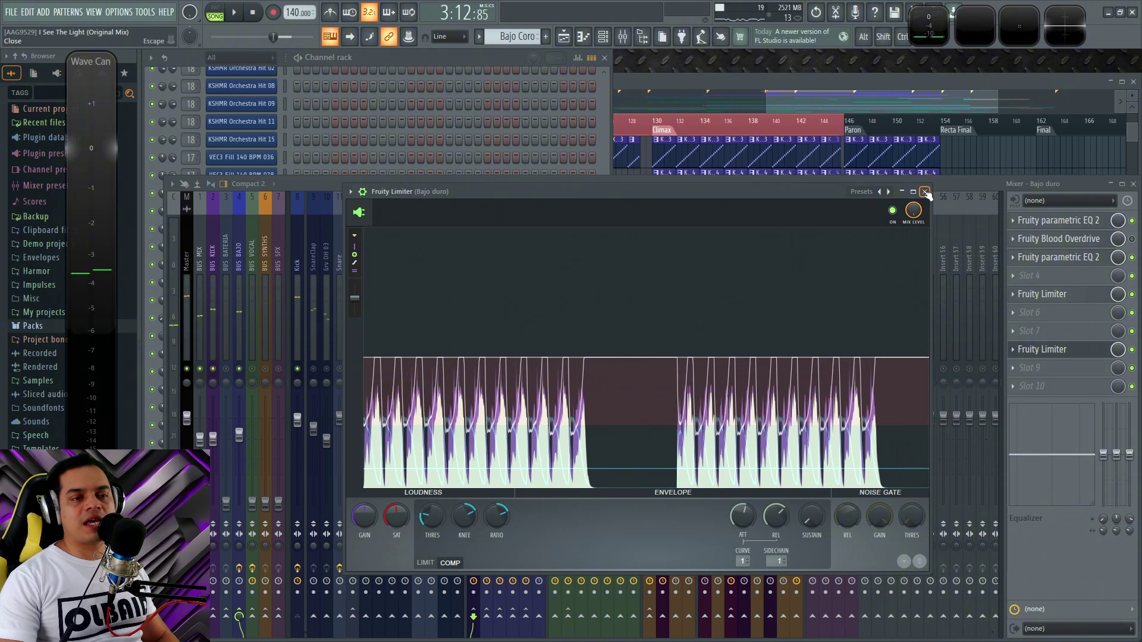
click(924, 193)
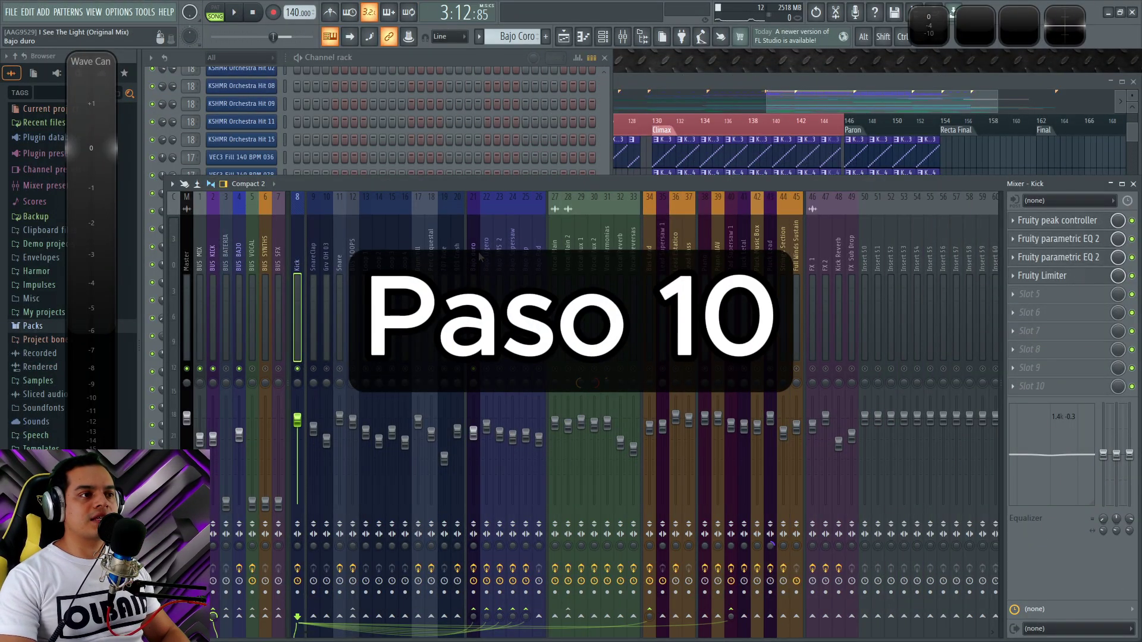
On the Bajo duro mixer track, disable the sidechained Fruity Limiter and move it from slot 8 to slot 6
click(481, 256)
click(297, 256)
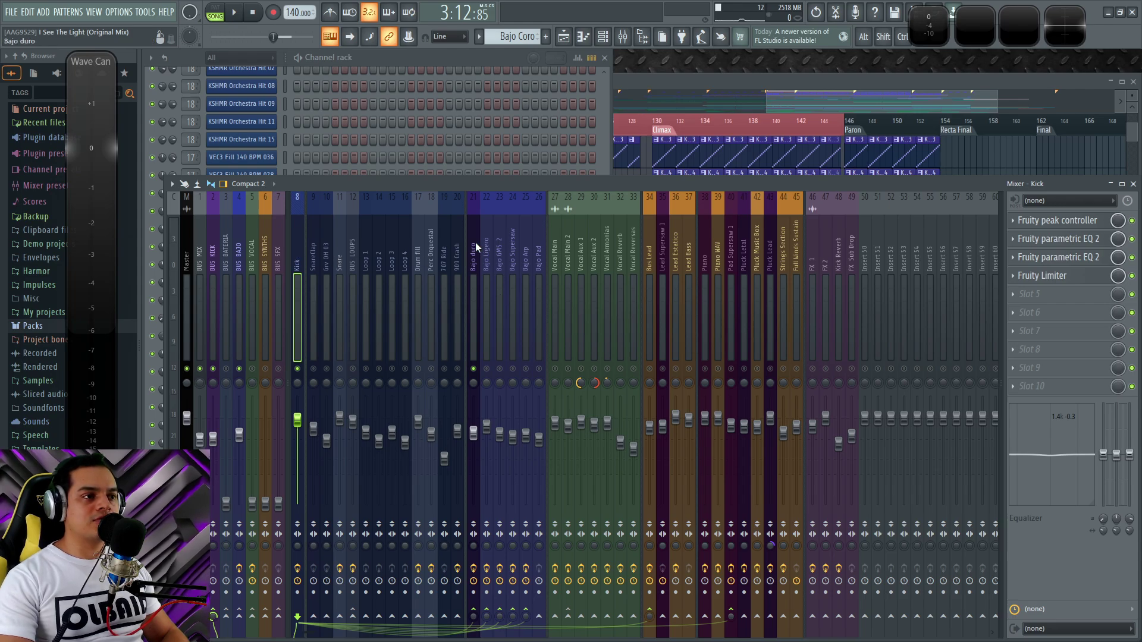
click(474, 246)
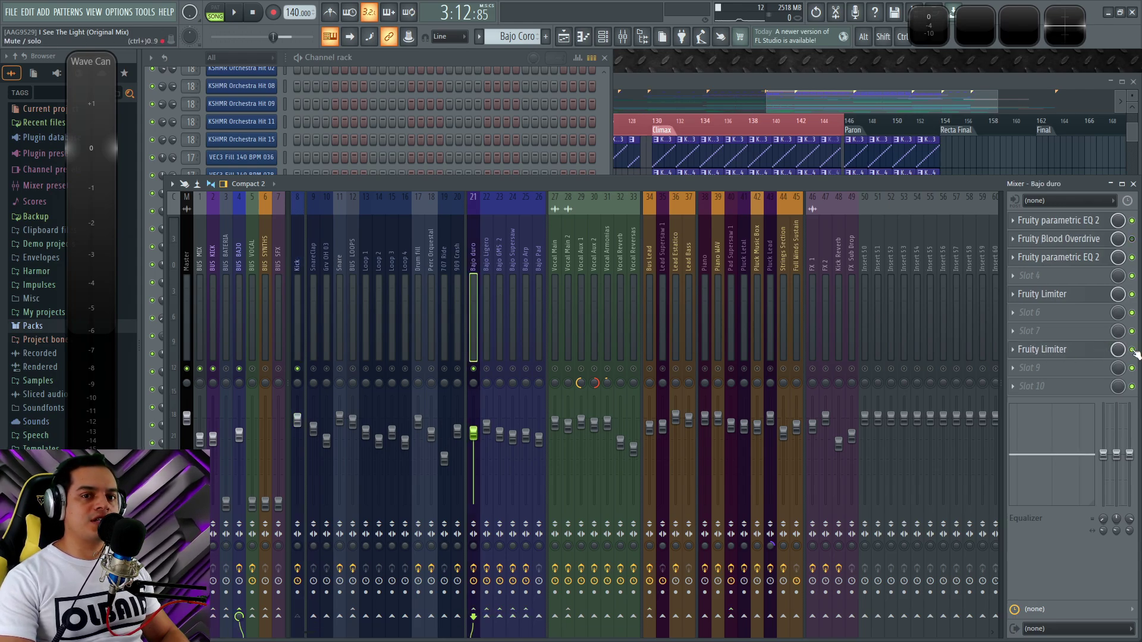
drag(1044, 352, 1039, 313)
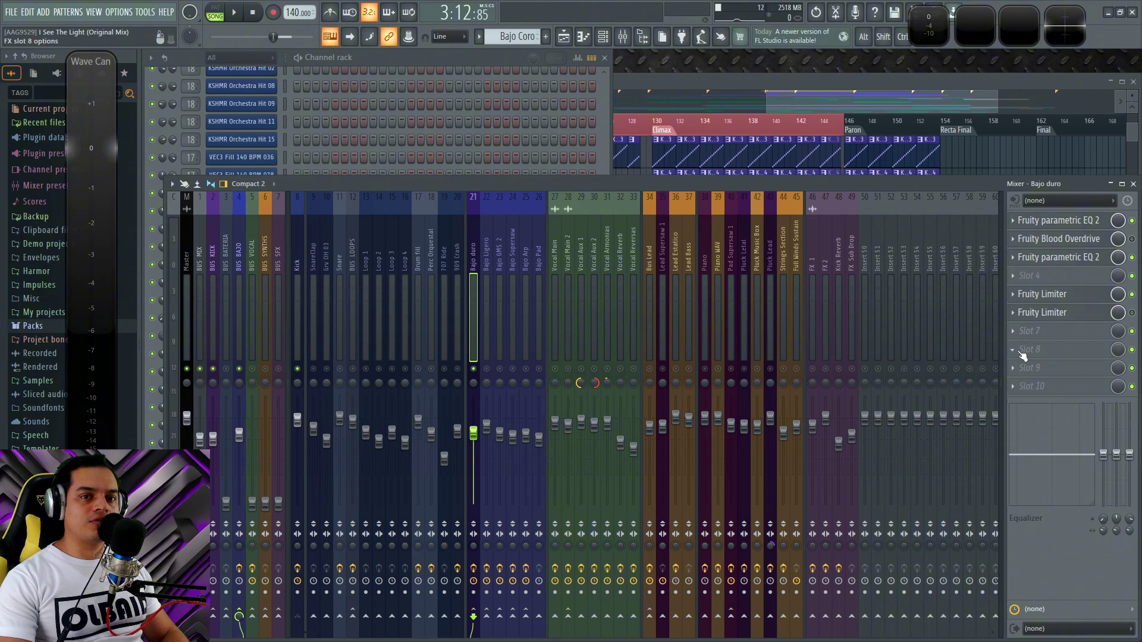
Add Fruity Parametric EQ 2 to slot 8 of the Bajo duro track and detach its window over the mixer
click(1022, 355)
click(840, 470)
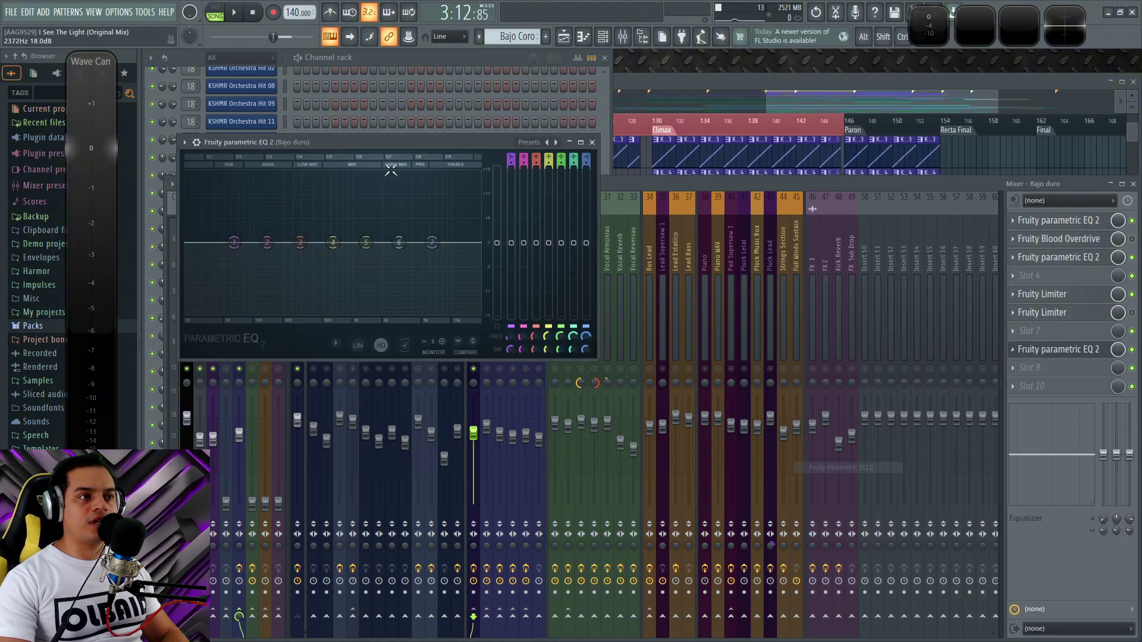
drag(416, 141, 574, 206)
click(525, 199)
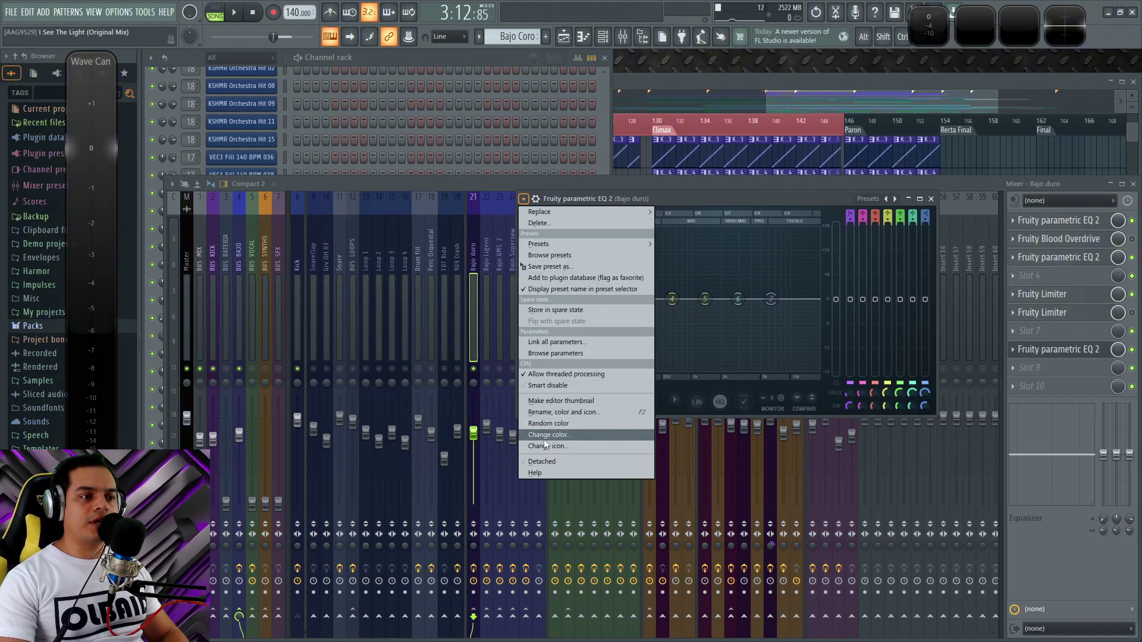
click(572, 461)
During playback, set band 1 of the Bajo duro EQ to about 106 Hz, test it at -18 dB, and restore its level to 0 dB
key(space)
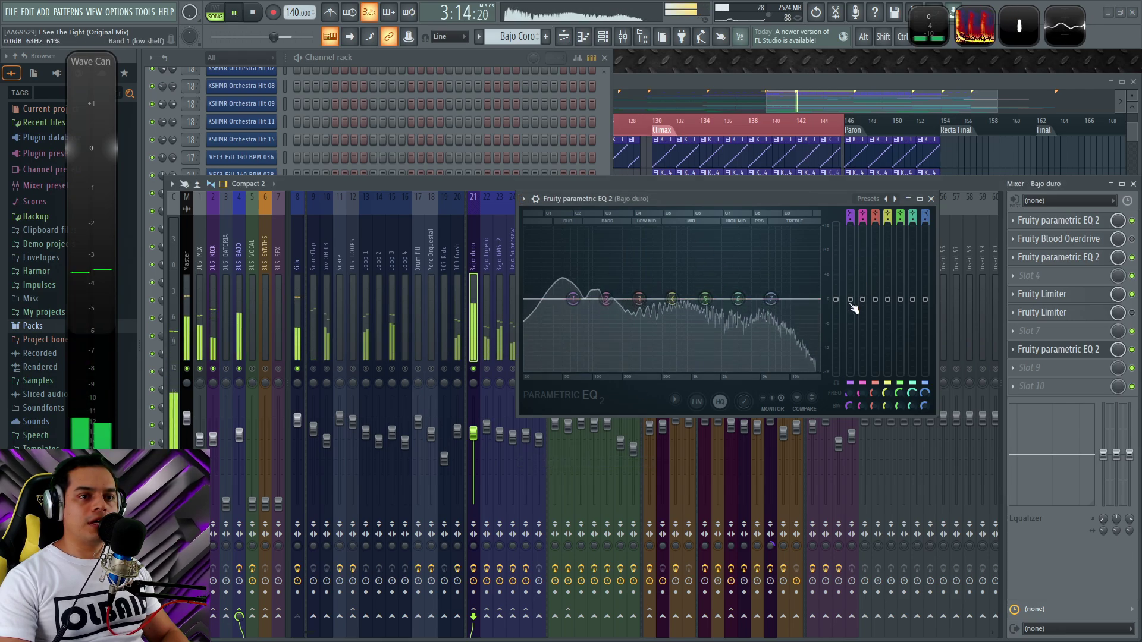
drag(850, 299, 848, 382)
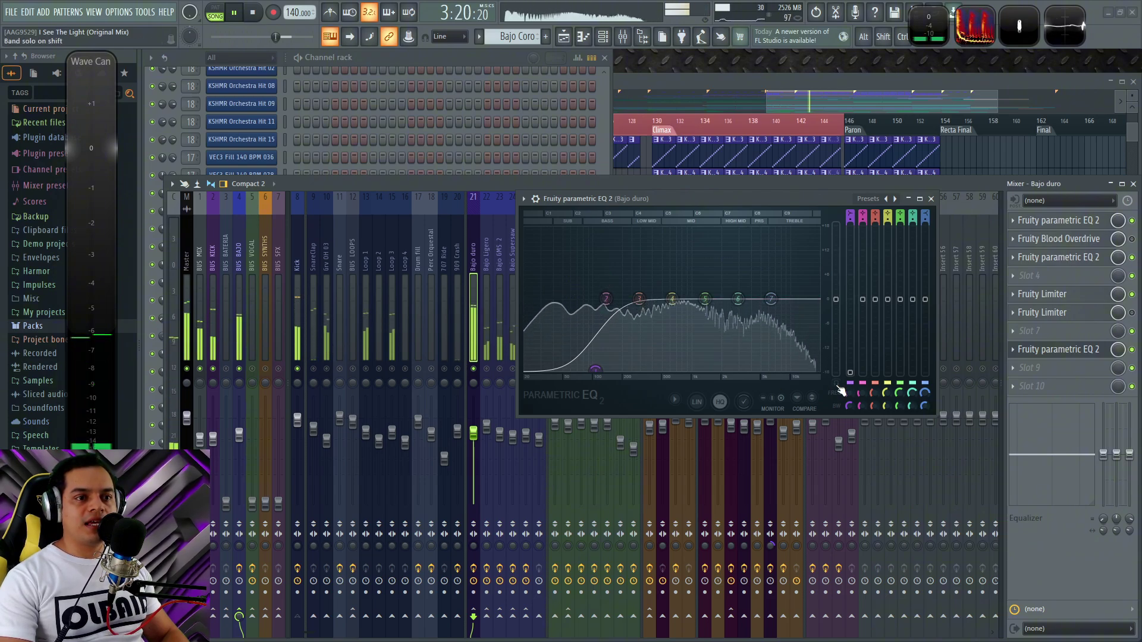
drag(850, 373, 854, 305)
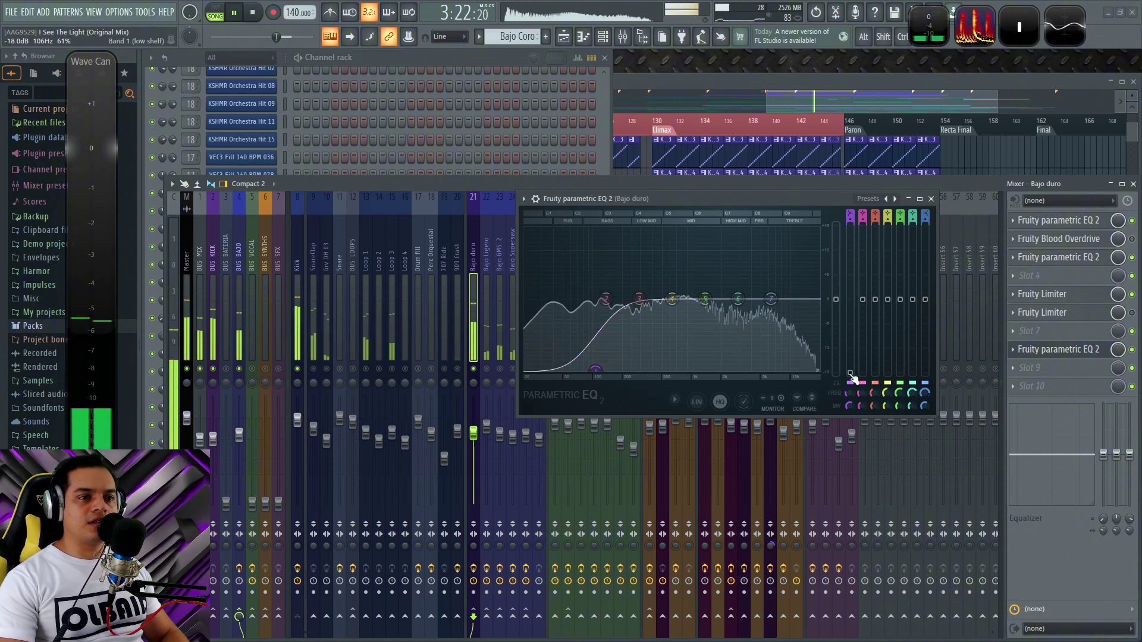
key(space)
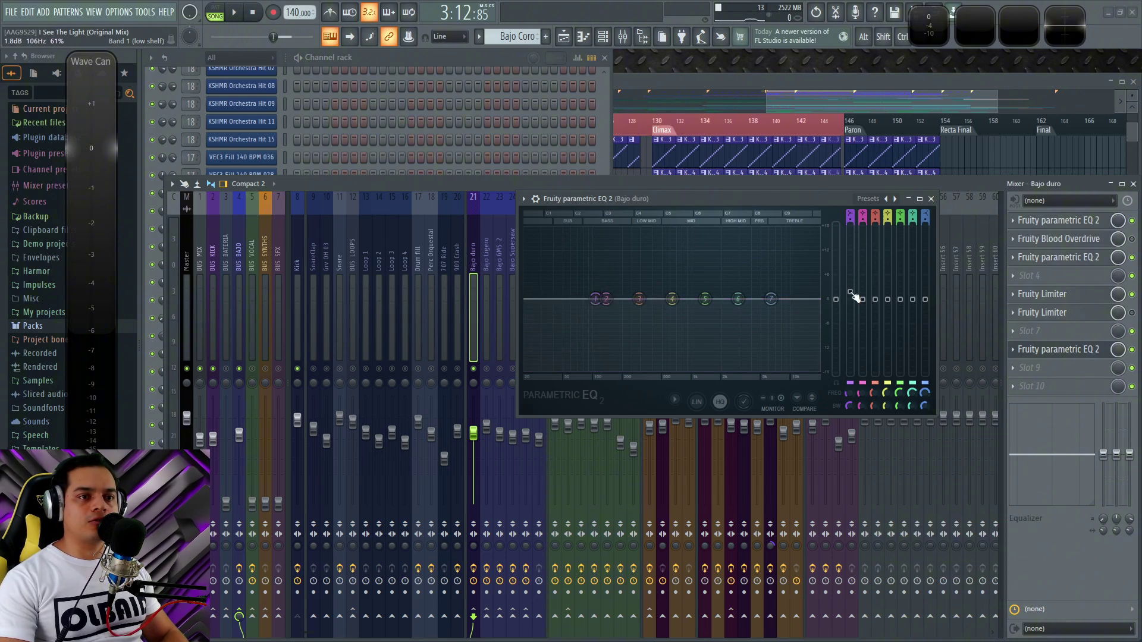
Open the Fruity Peak Controller on the Kick track and examine how its envelope responds to the kick during short playbacks
click(473, 254)
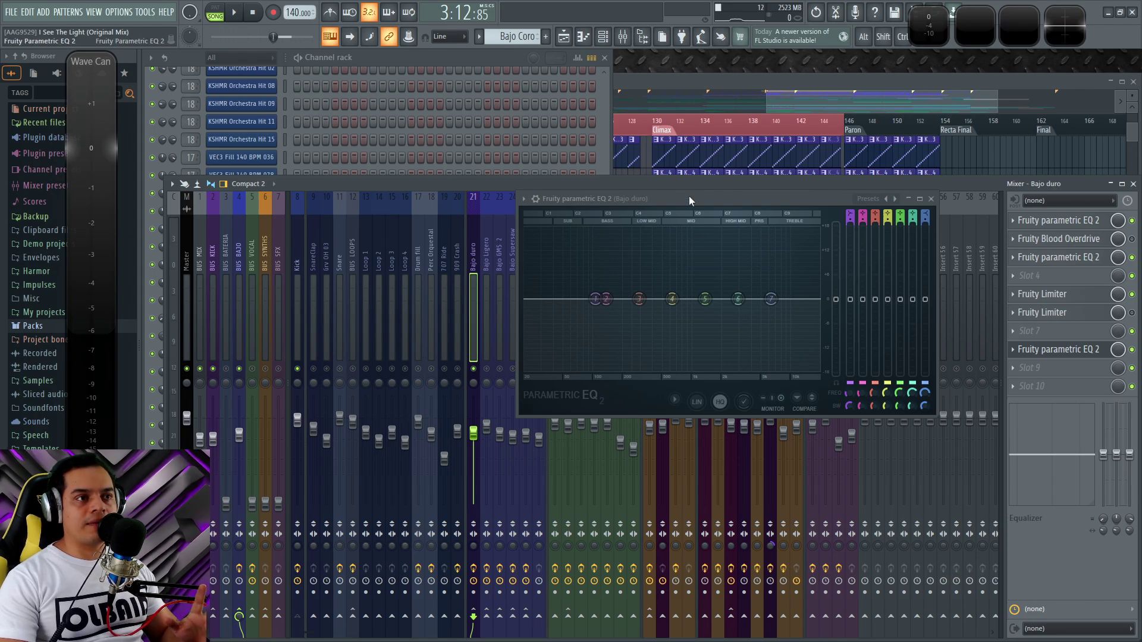
drag(688, 197, 680, 206)
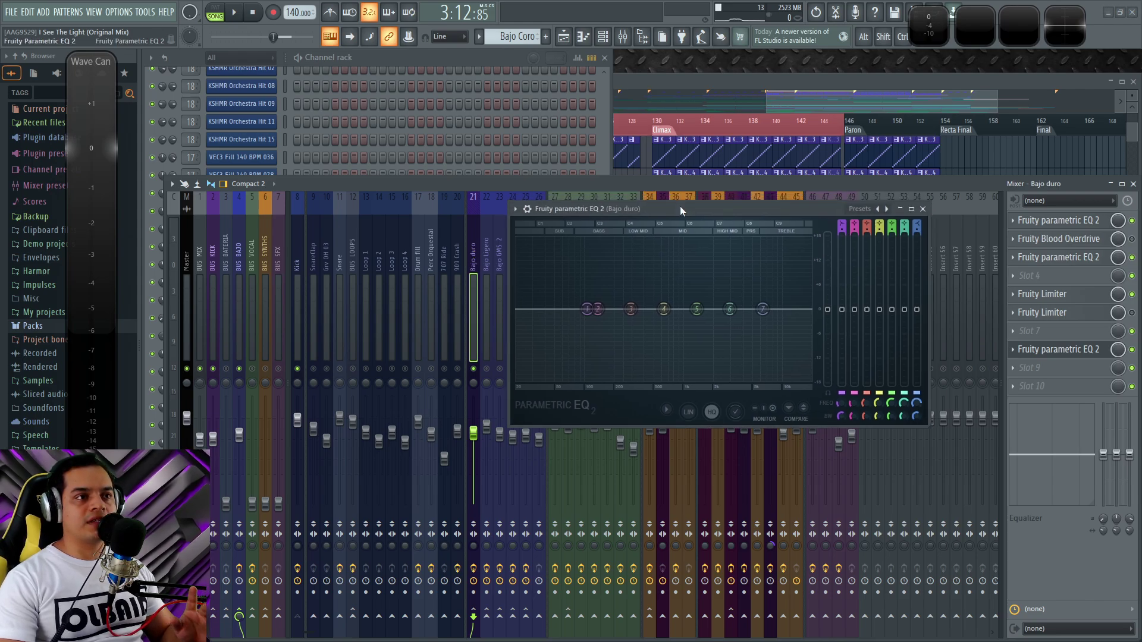
click(298, 253)
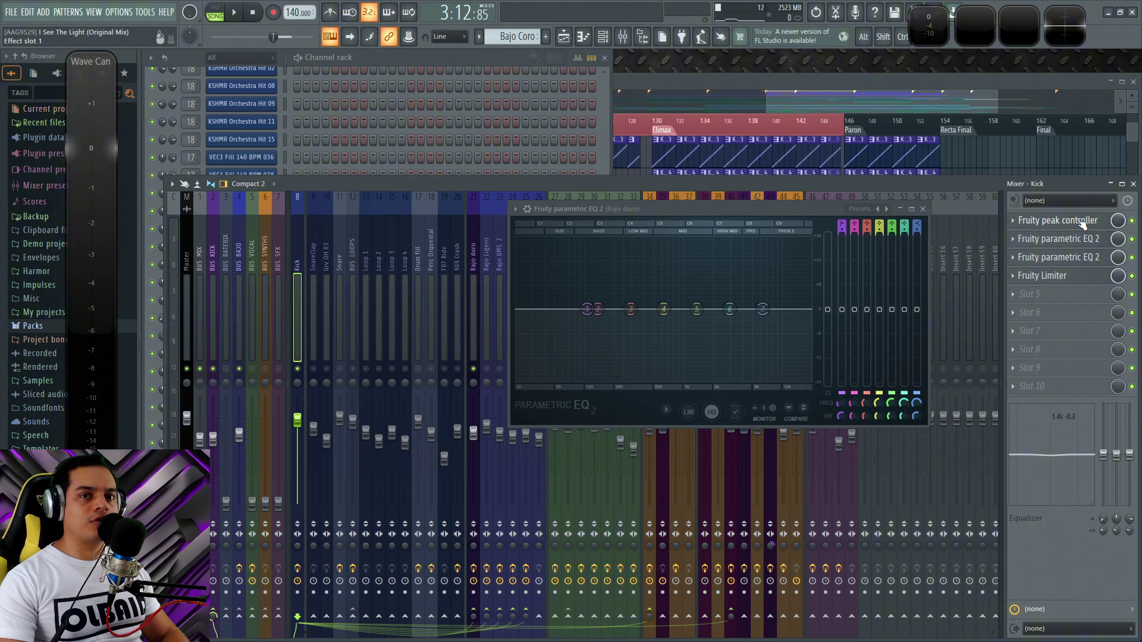
click(1060, 222)
key(space)
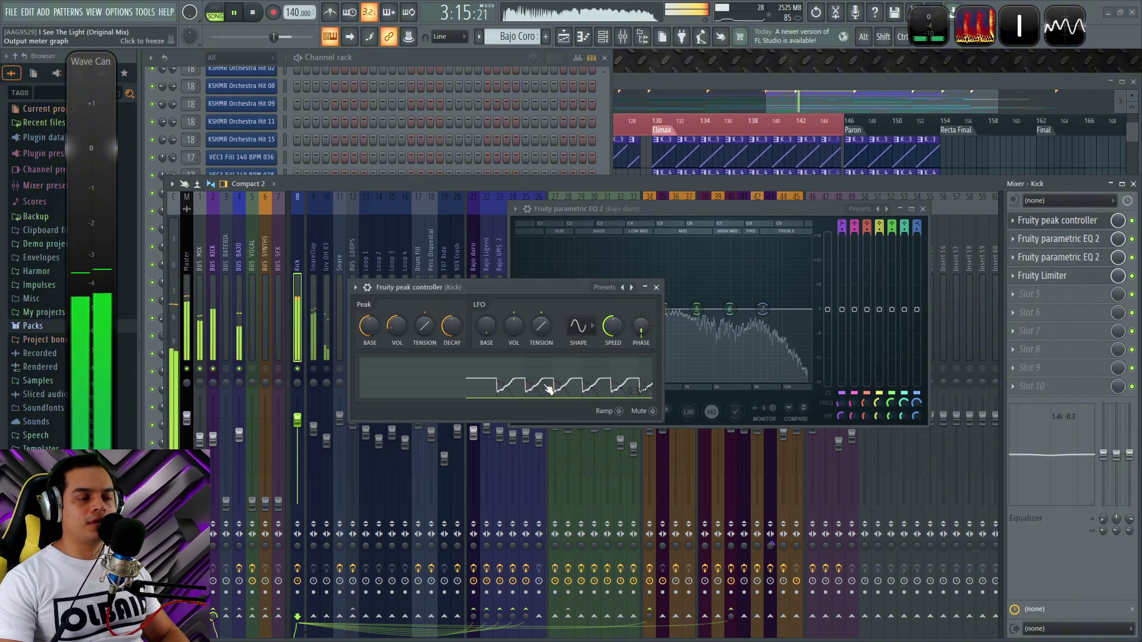
key(space)
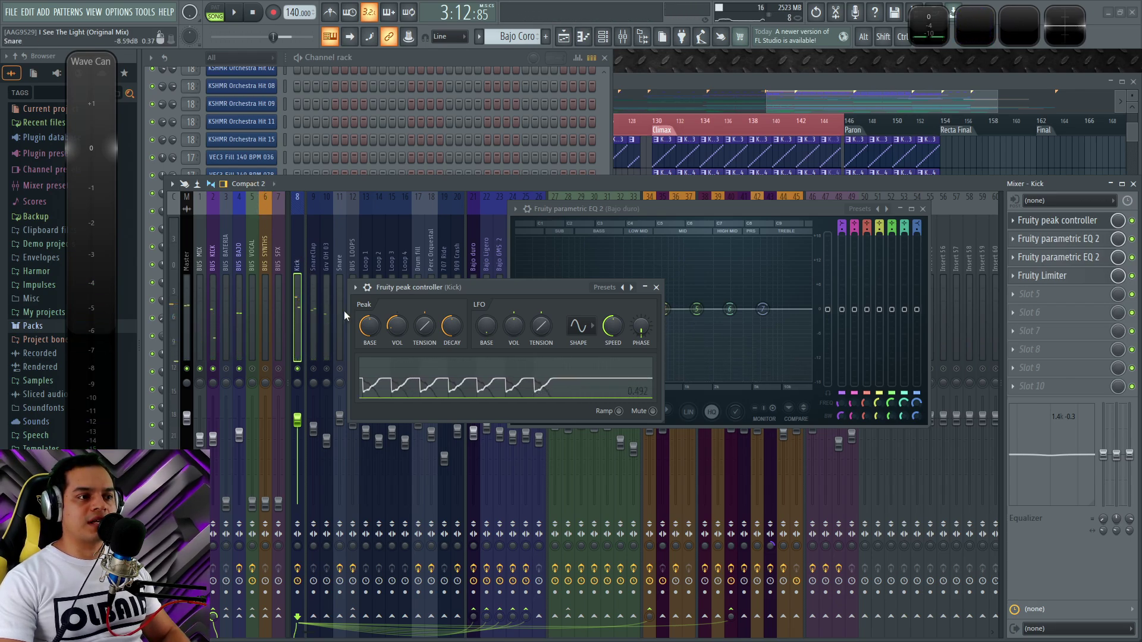
key(space)
key(space)
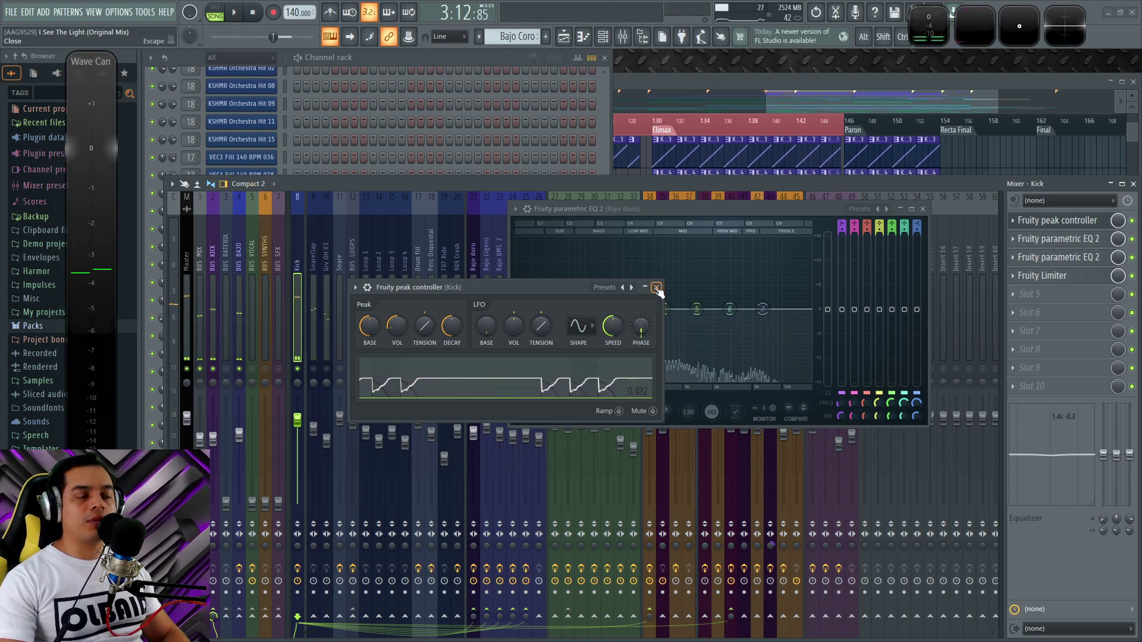
Select the Kick channel in the channel rack and close the Kick peak controller
scroll(335, 99, up, 6)
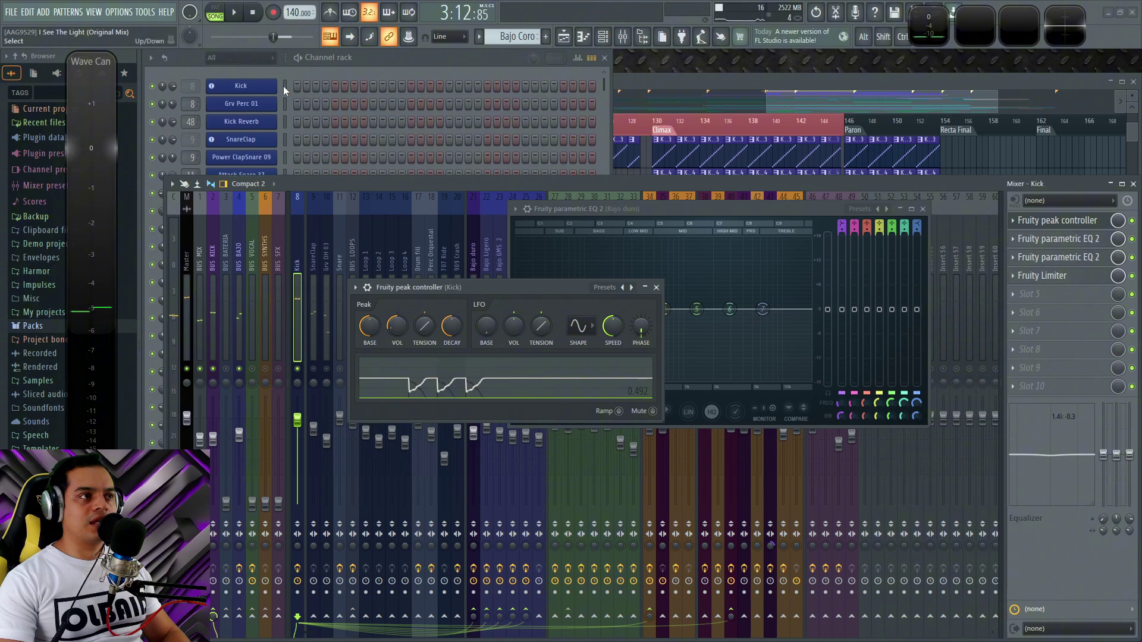
click(283, 86)
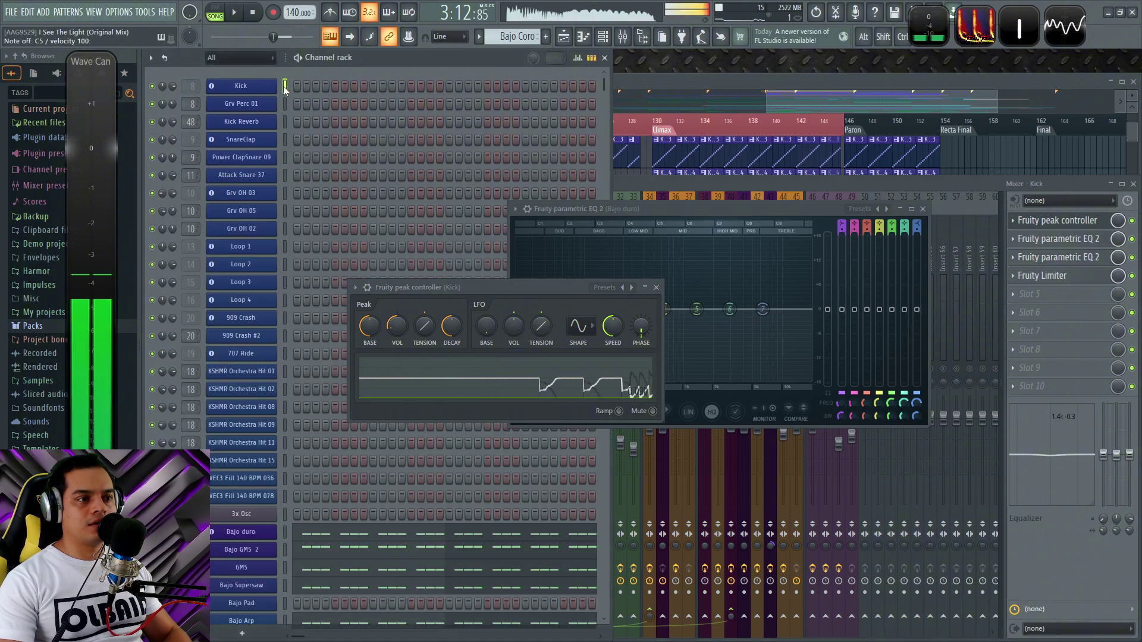
click(656, 288)
Link the band 1 level of the Bajo duro EQ to the Kick peak controller's Peak output
drag(729, 206, 717, 209)
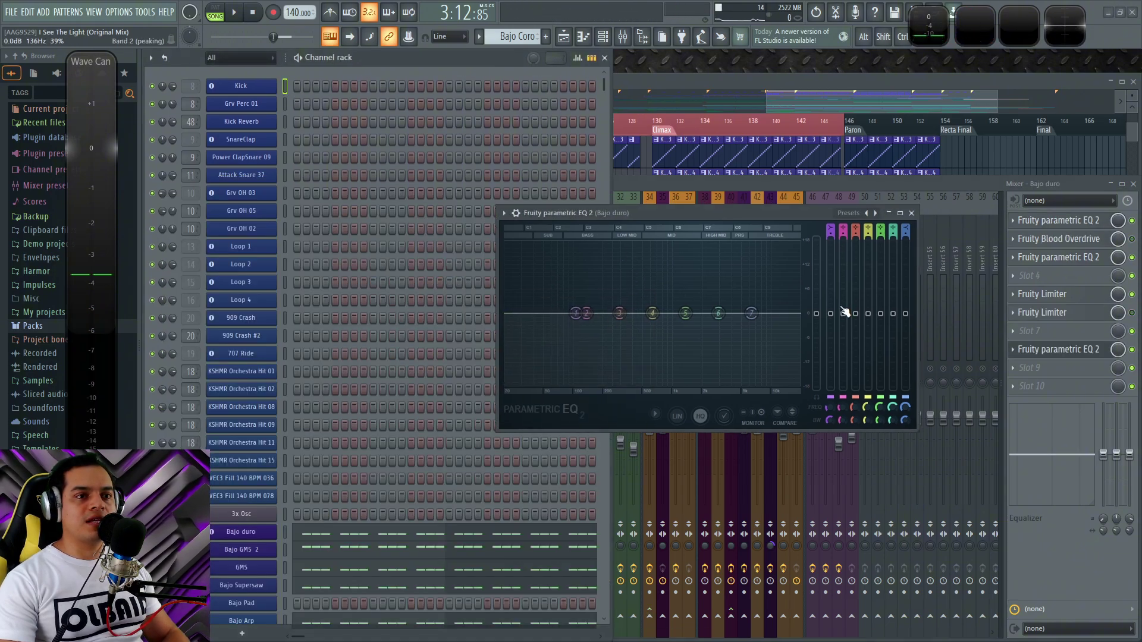
mouse_move(833, 318)
mouse_down()
mouse_move(832, 337)
mouse_move(833, 315)
mouse_up()
right_click(832, 316)
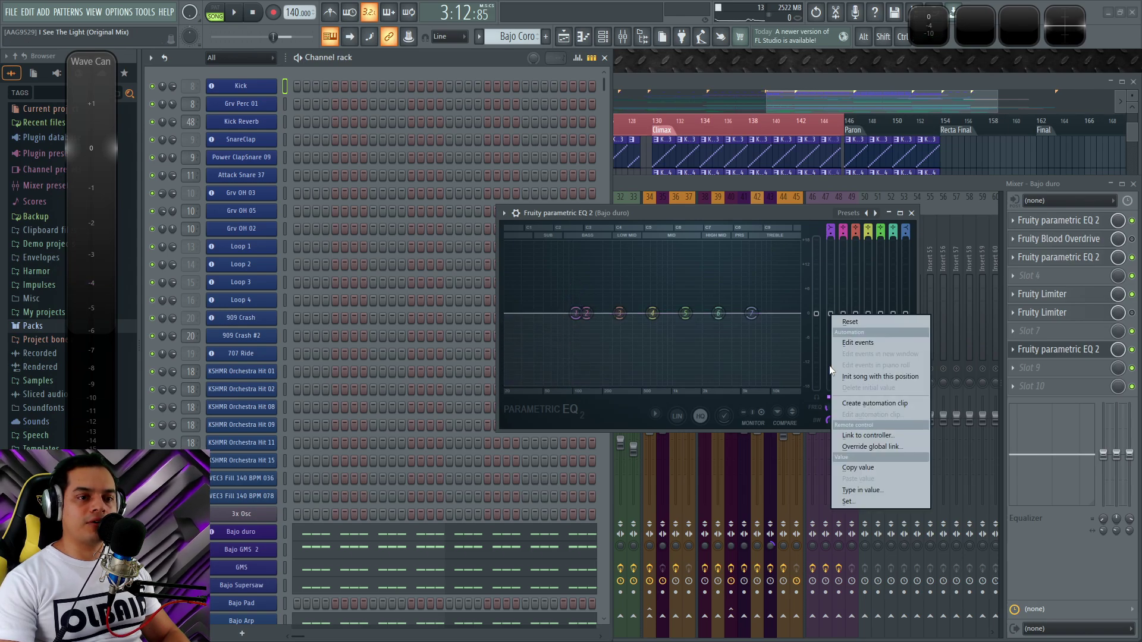
click(855, 432)
click(553, 294)
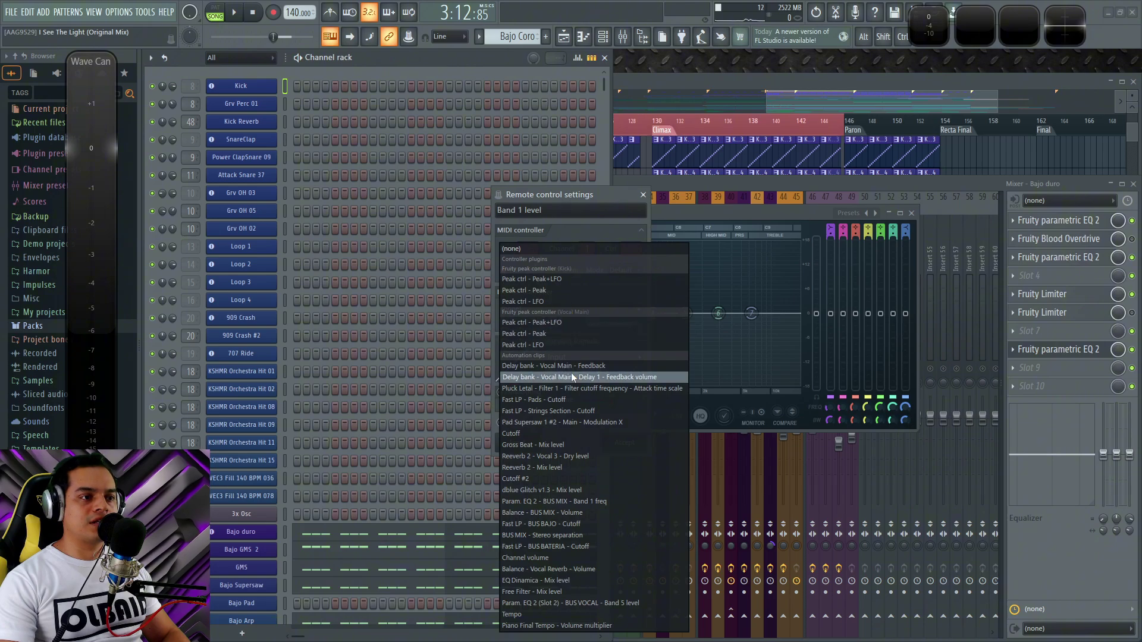
click(544, 290)
click(625, 442)
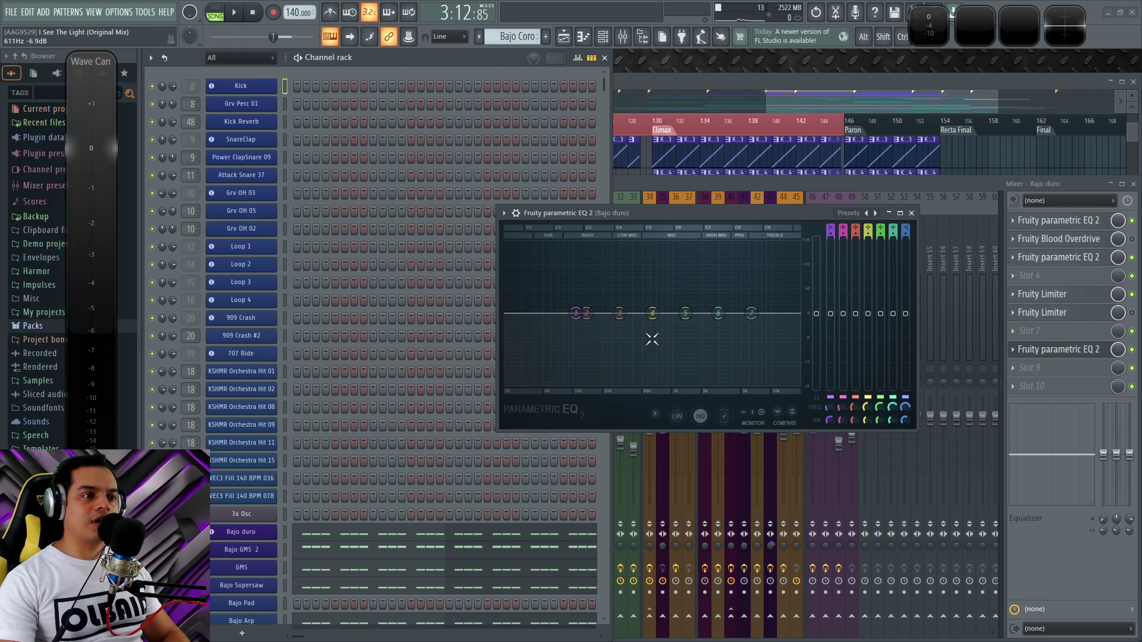
Briefly preview the linked EQ band during playback and detach the EQ window so it stays over the mixer
key(space)
drag(676, 215, 718, 214)
key(space)
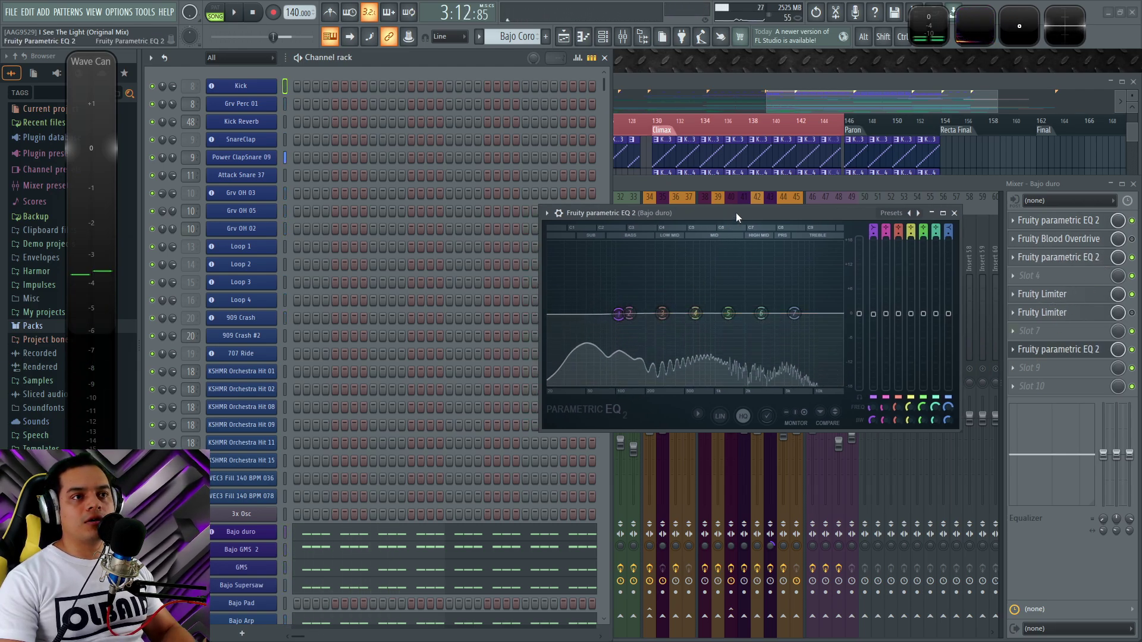
click(546, 213)
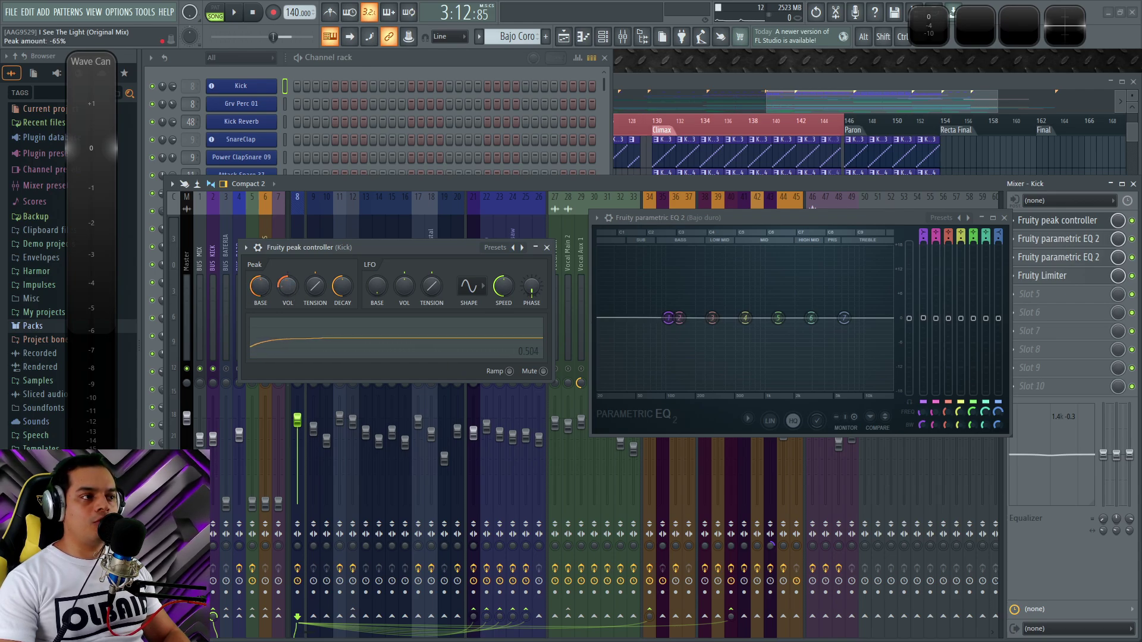
Test the Kick peak controller's peak volume at 0% and at strong negative amounts while the song plays
key(space)
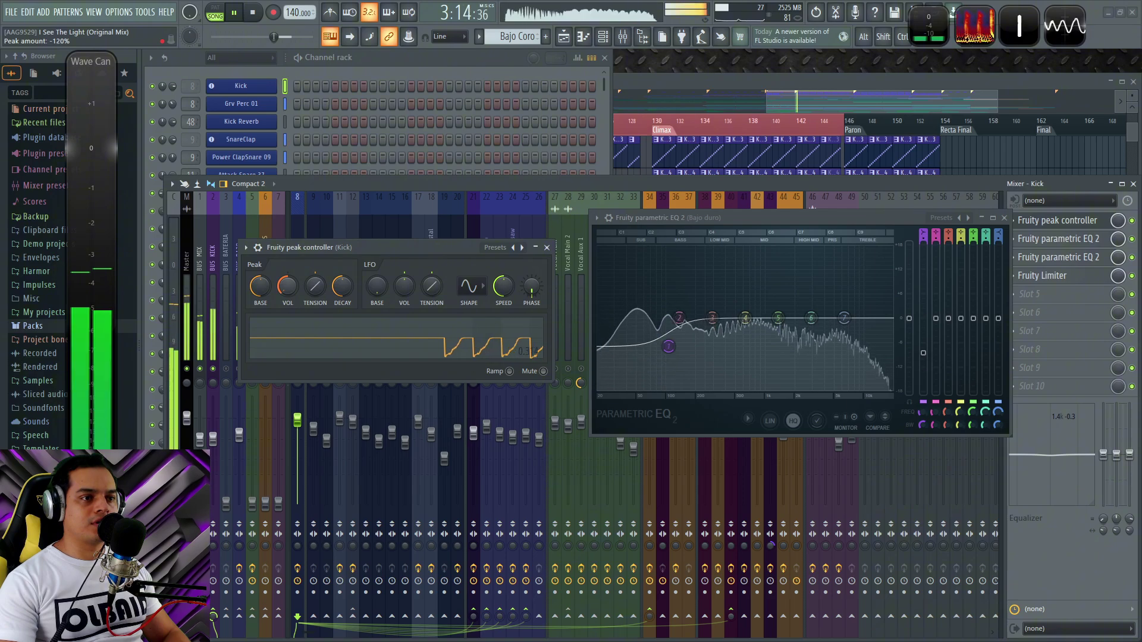
drag(291, 287, 291, 231)
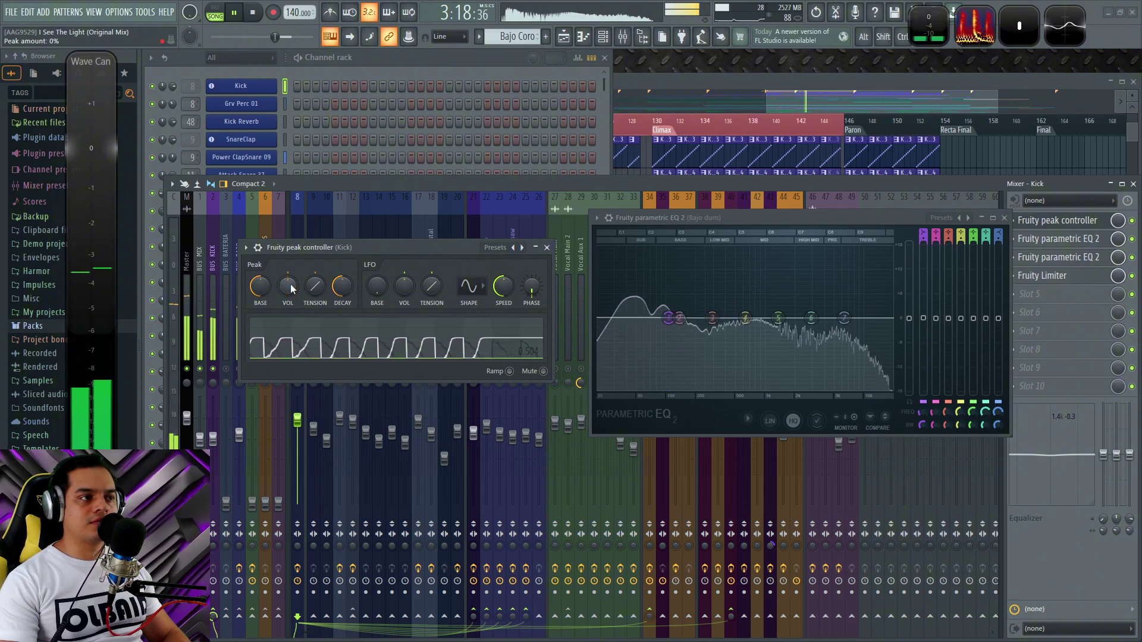
drag(291, 289, 291, 333)
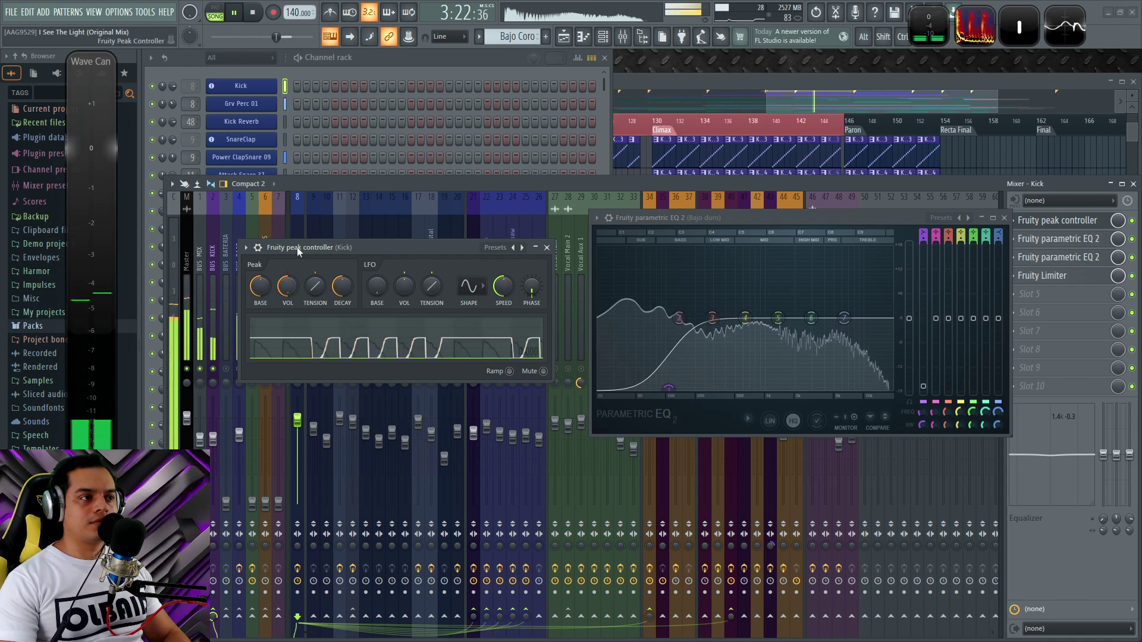
key(space)
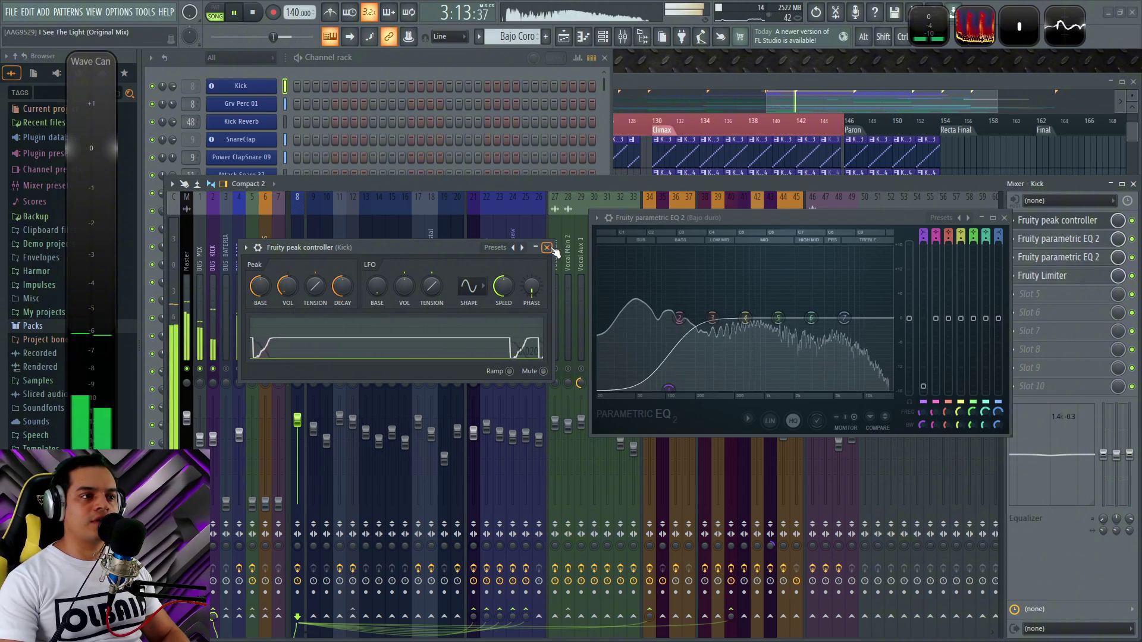
Fine-tune the Kick peak controller's peak volume for a moderate low-end dip, close the controller and stop playback
drag(288, 287, 288, 283)
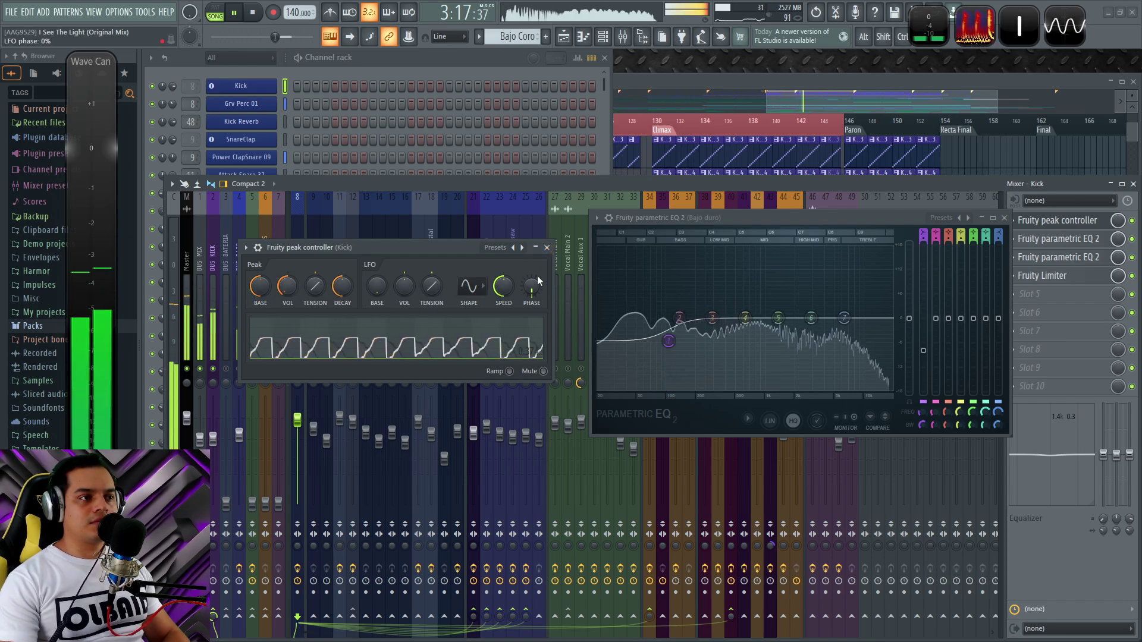
click(546, 247)
key(space)
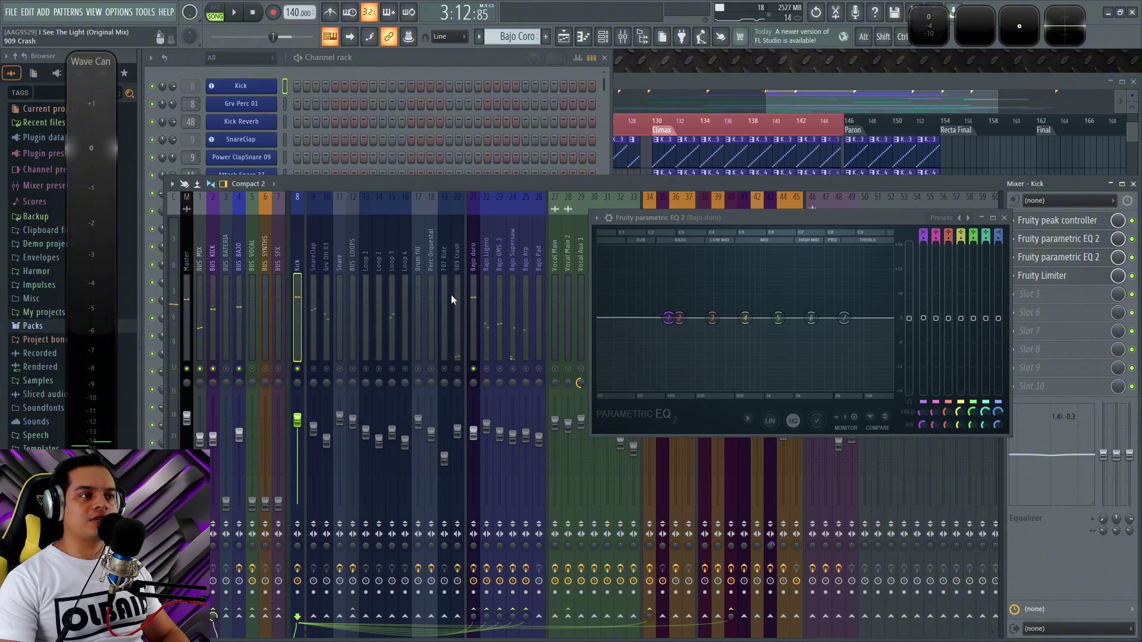
On the Bajo duro track, re-enable the sidechained limiter in slot 6 and play the song with the ducking EQ also active
click(476, 246)
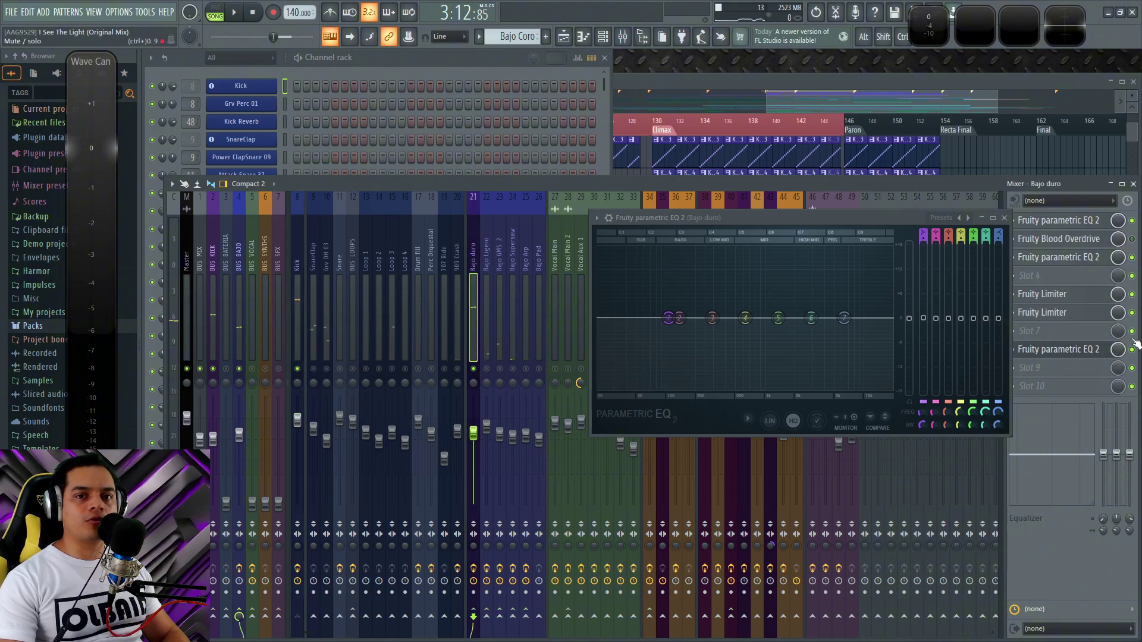
key(space)
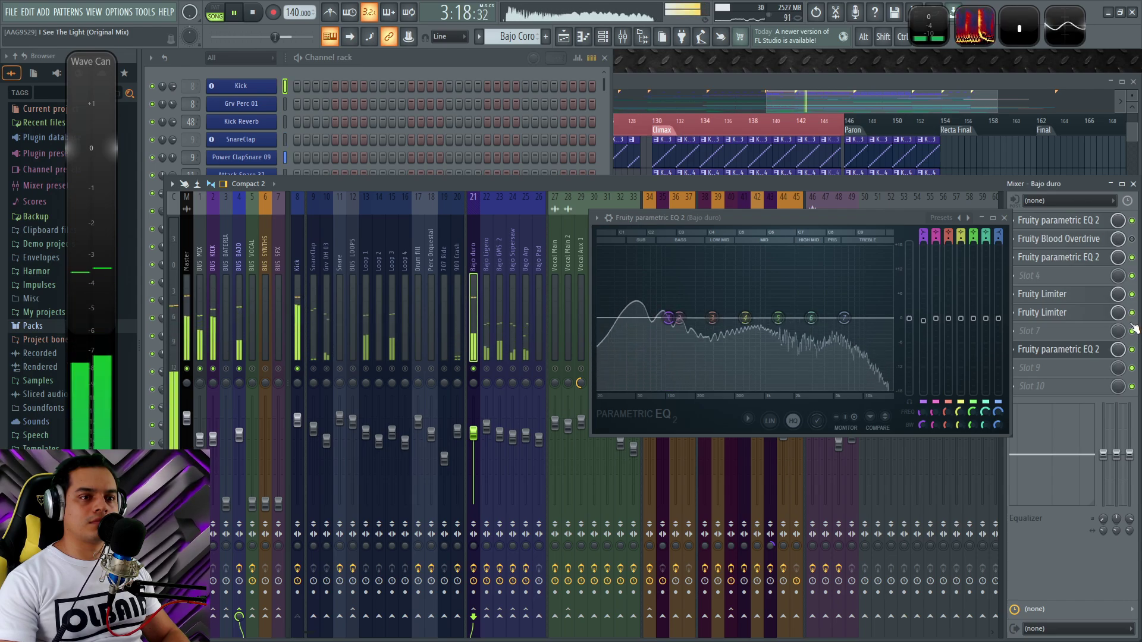
key(space)
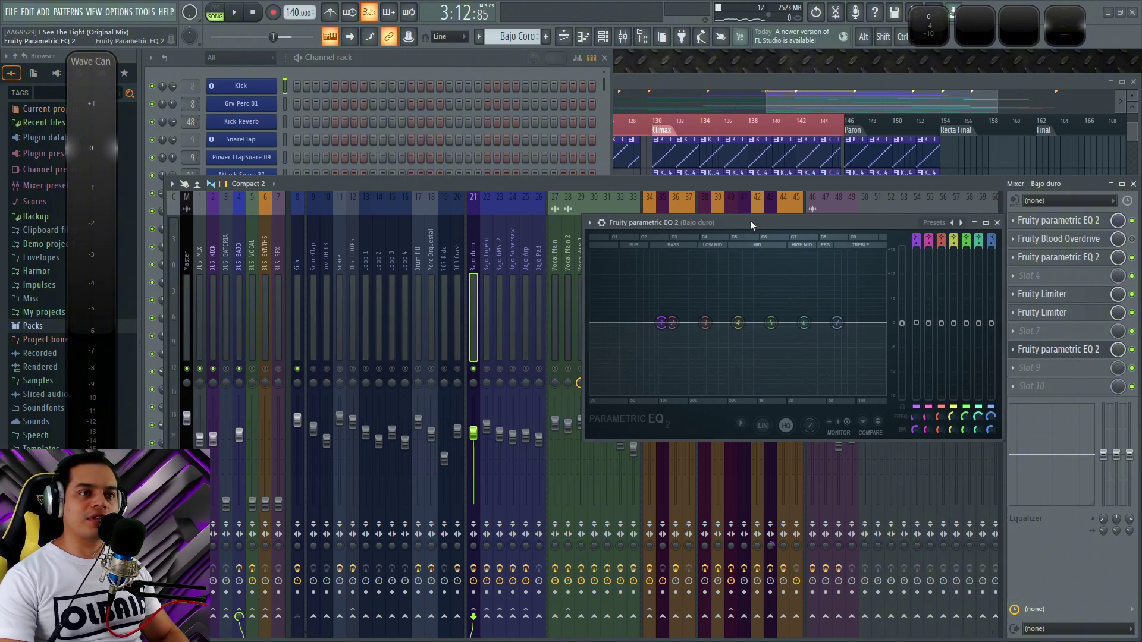
drag(750, 219, 721, 242)
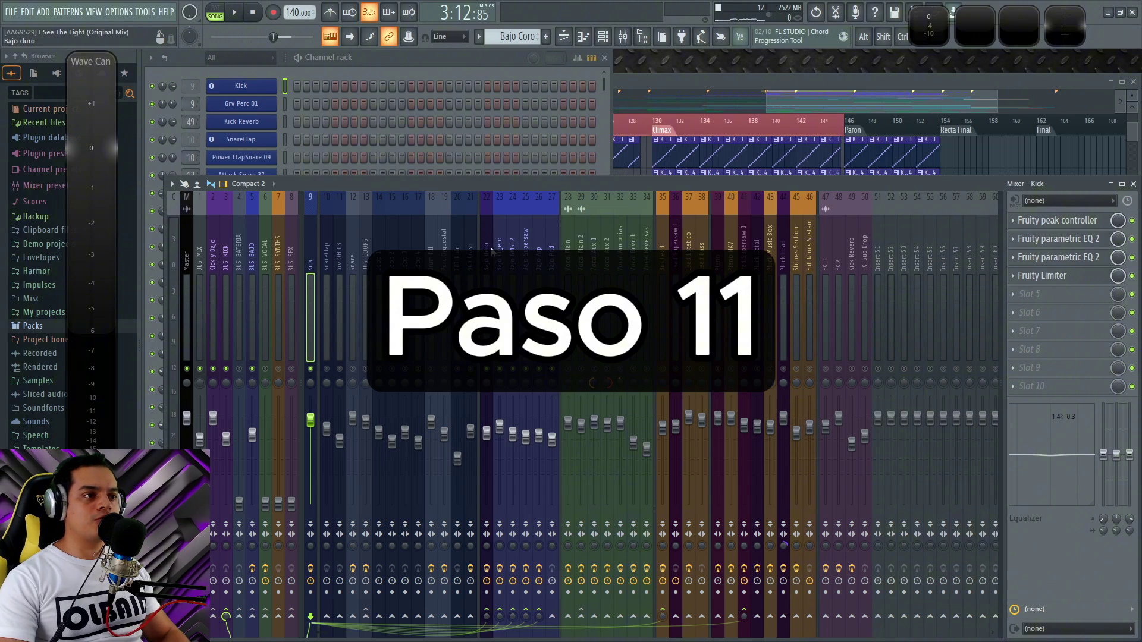
Add Fruity Reeverb 2 to slot 6 of the Kick track and position its window over the mixer
click(491, 251)
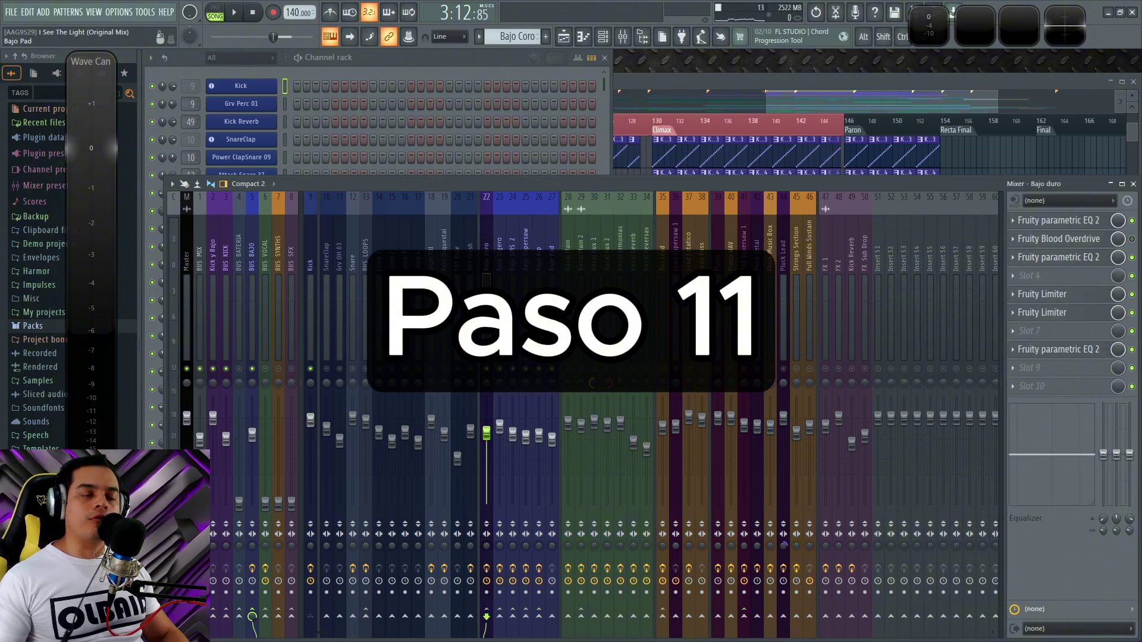
click(309, 243)
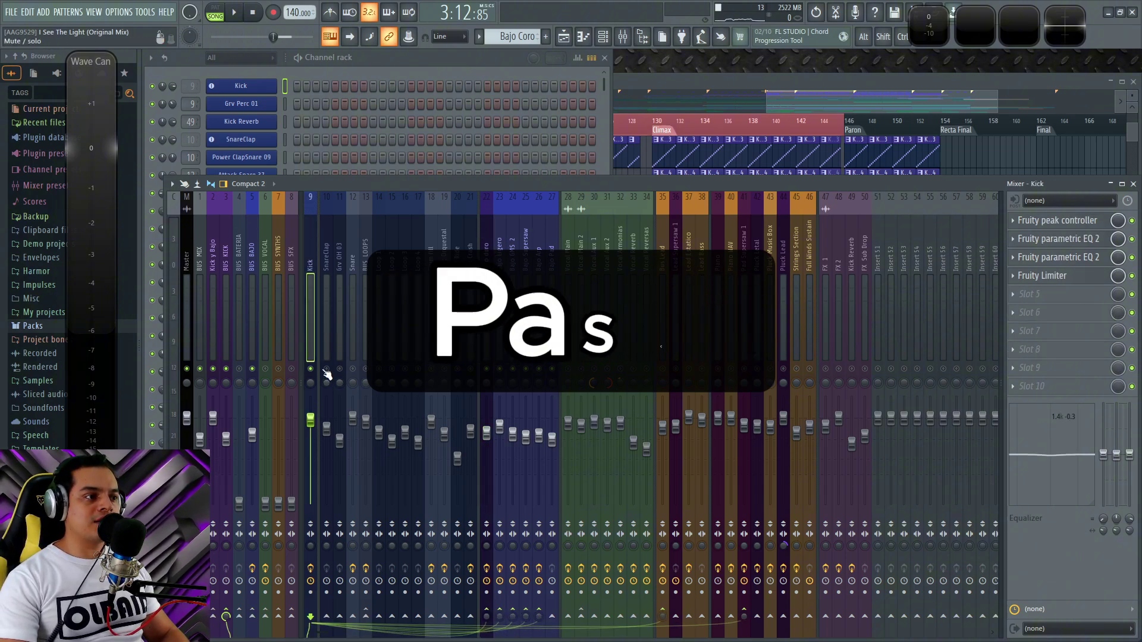
click(1028, 313)
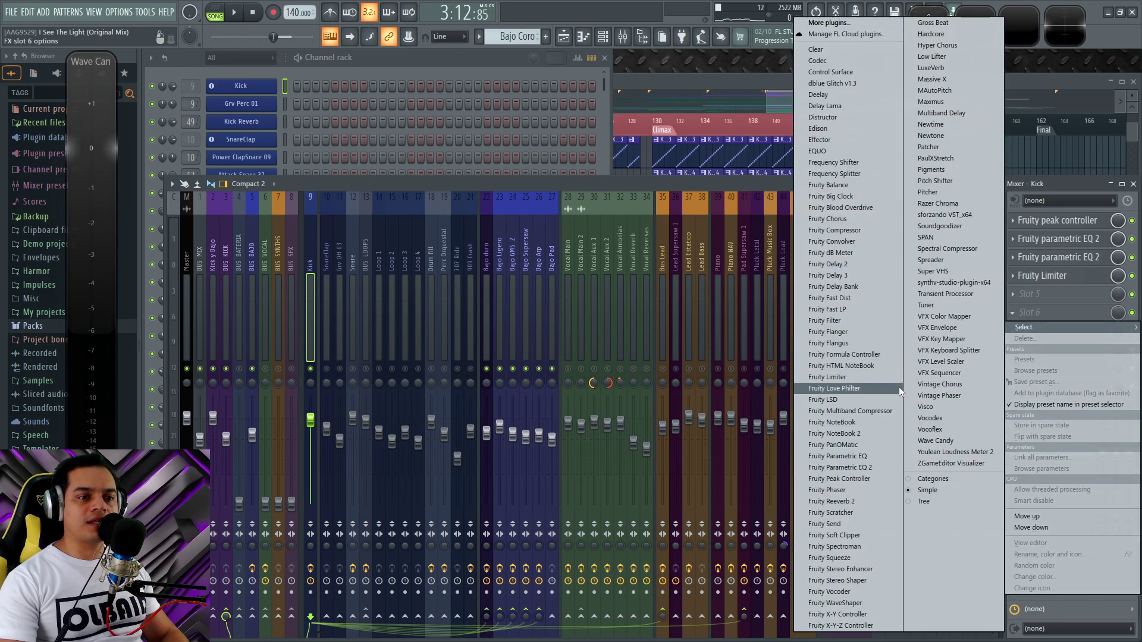
click(850, 501)
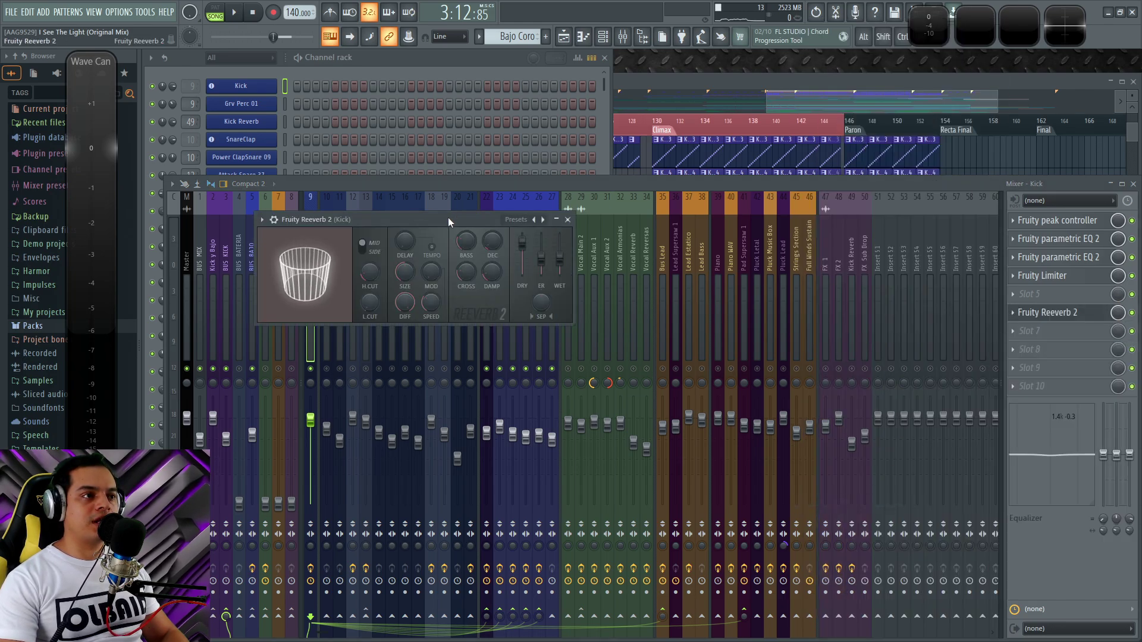
drag(448, 216, 639, 268)
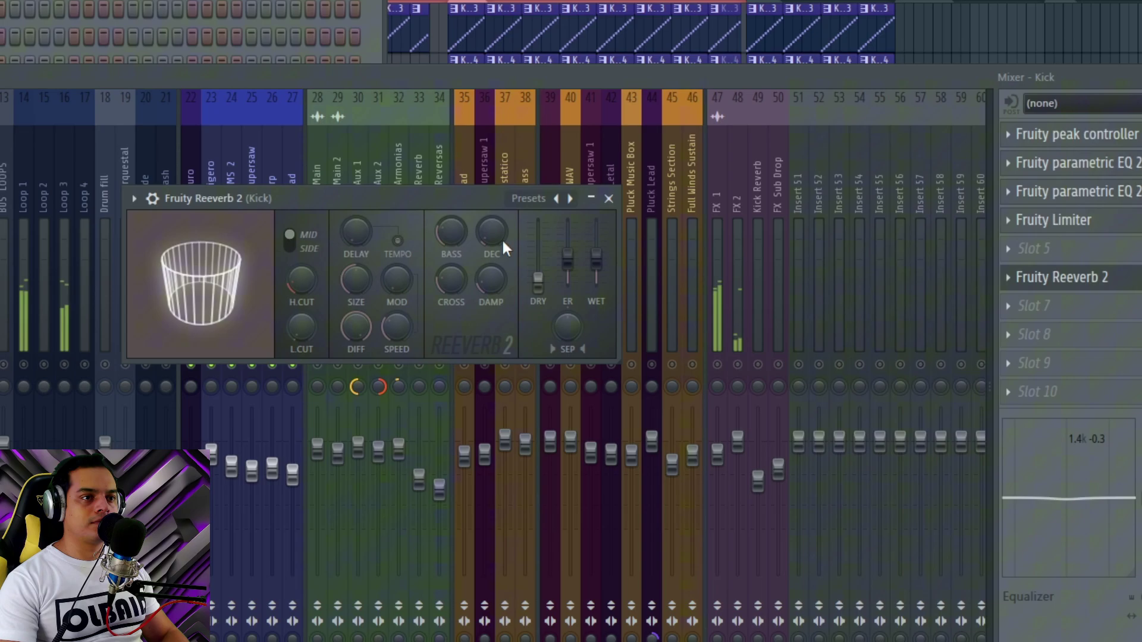
drag(450, 197, 519, 190)
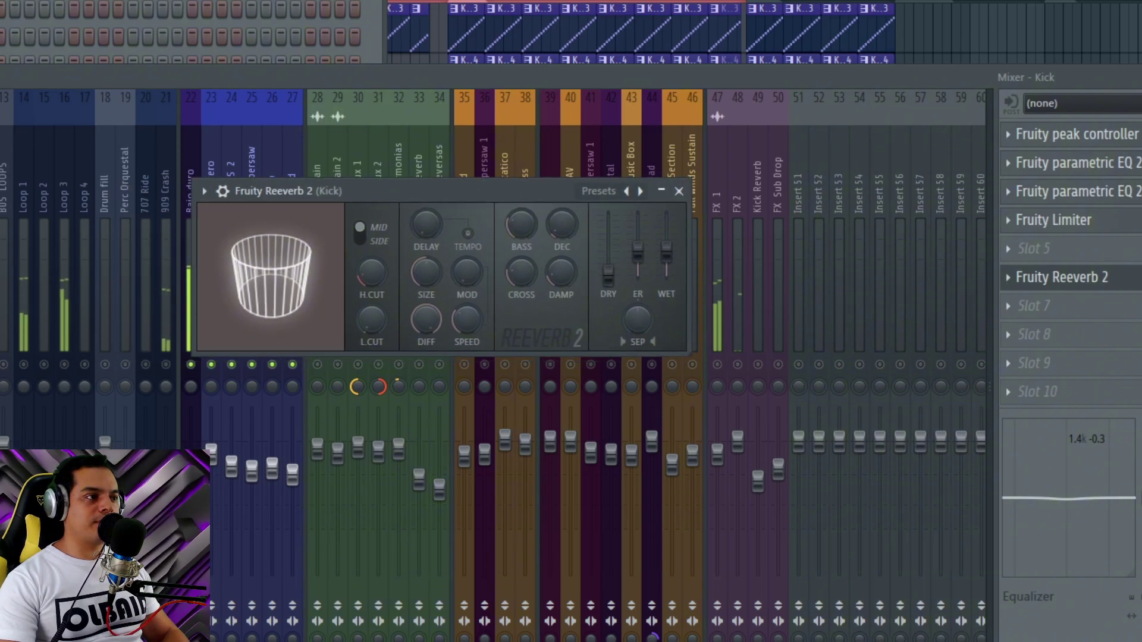
key(Escape)
click(1081, 288)
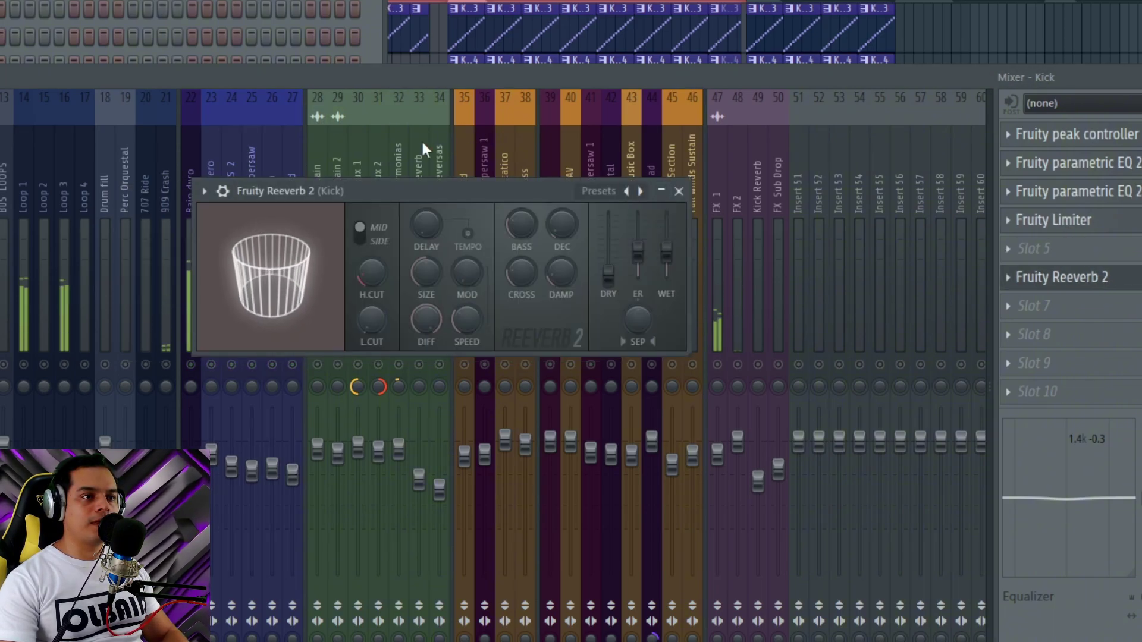
During playback, raise the Kick reverb's low cut, lower its wet level and bring its dry level up
drag(418, 187, 441, 177)
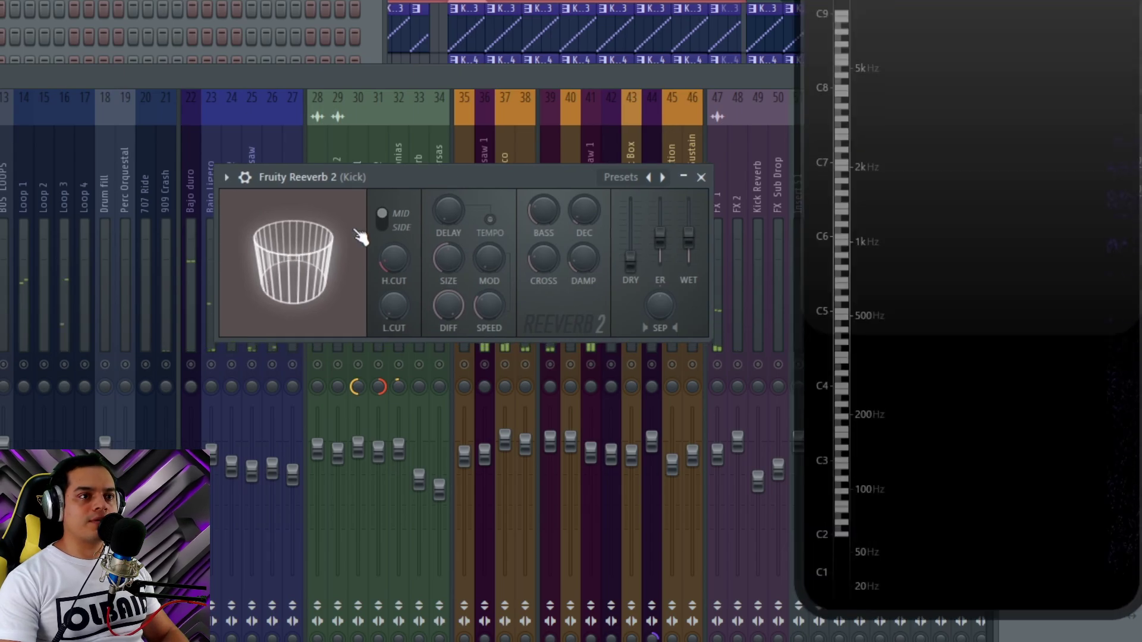
drag(515, 178, 384, 179)
drag(454, 217, 454, 214)
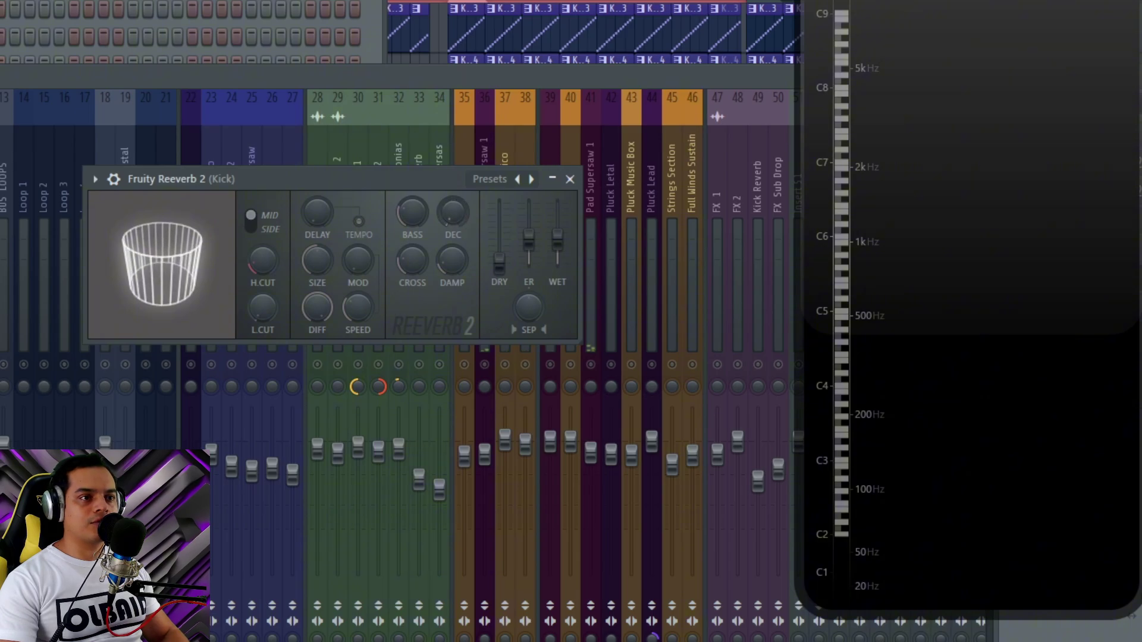
key(space)
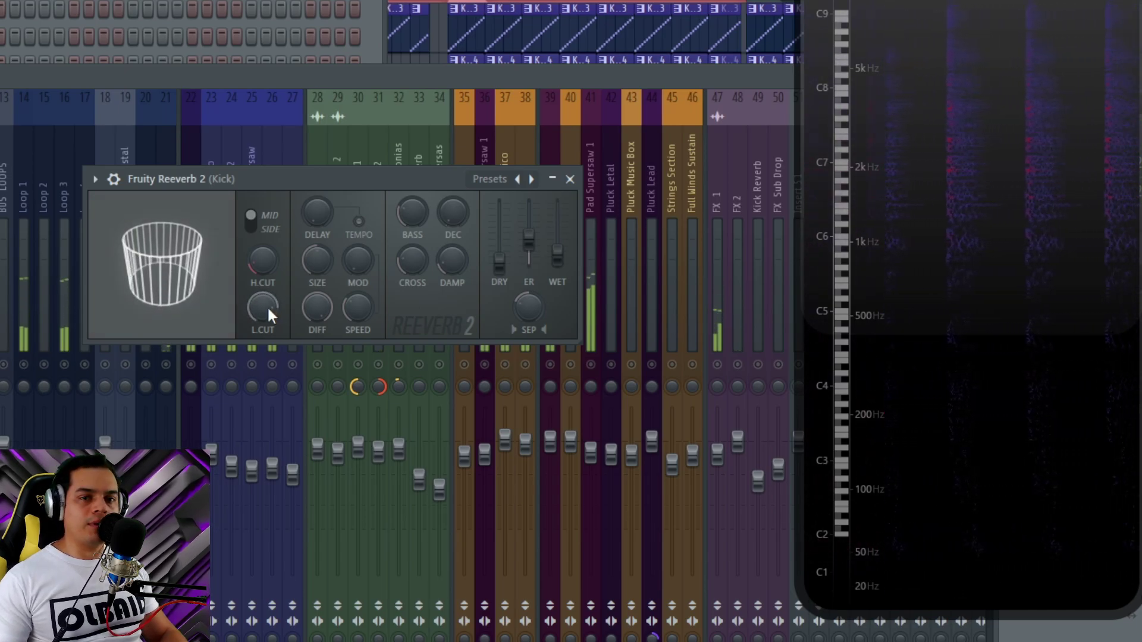
scroll(268, 310, up, 5)
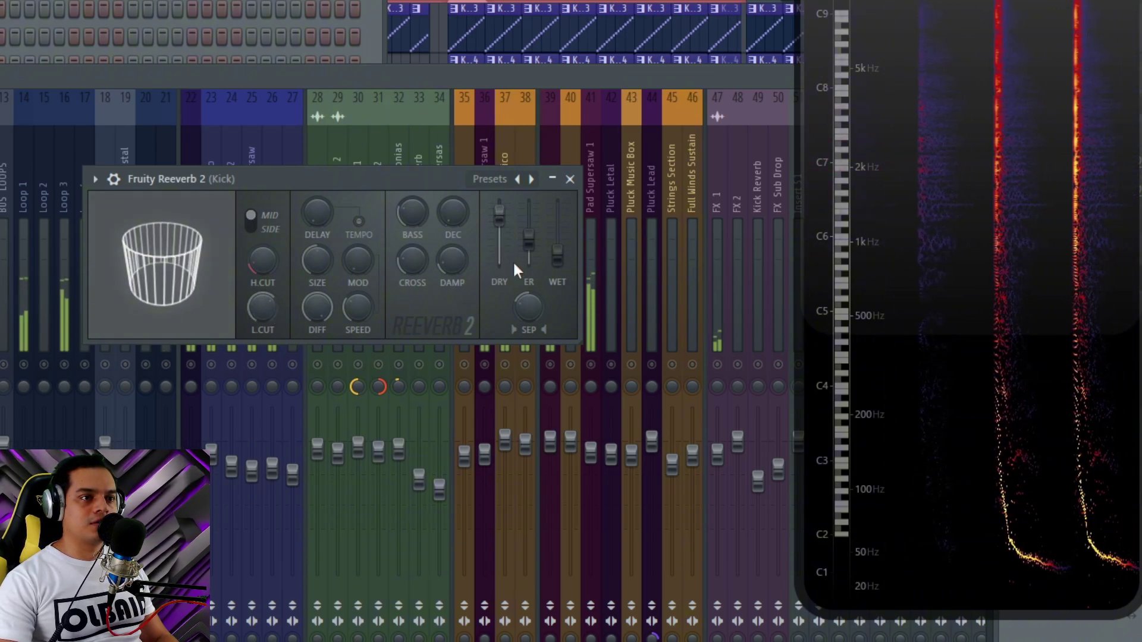
Compare the Kick sound with Fruity Reeverb 2 bypassed and enabled during playback
click(115, 179)
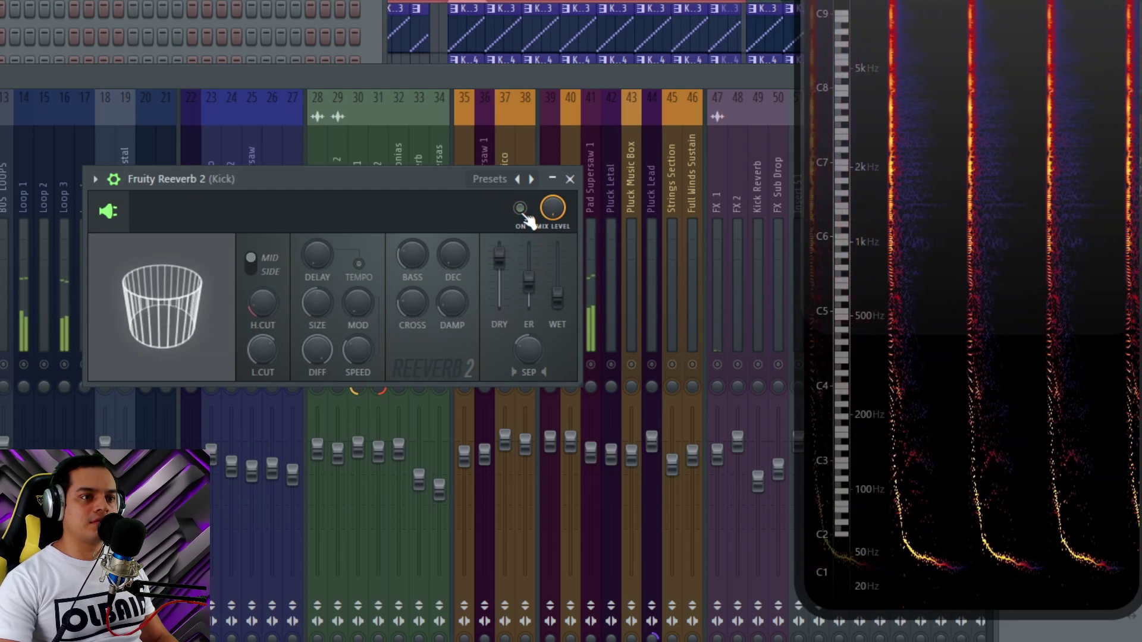
click(524, 212)
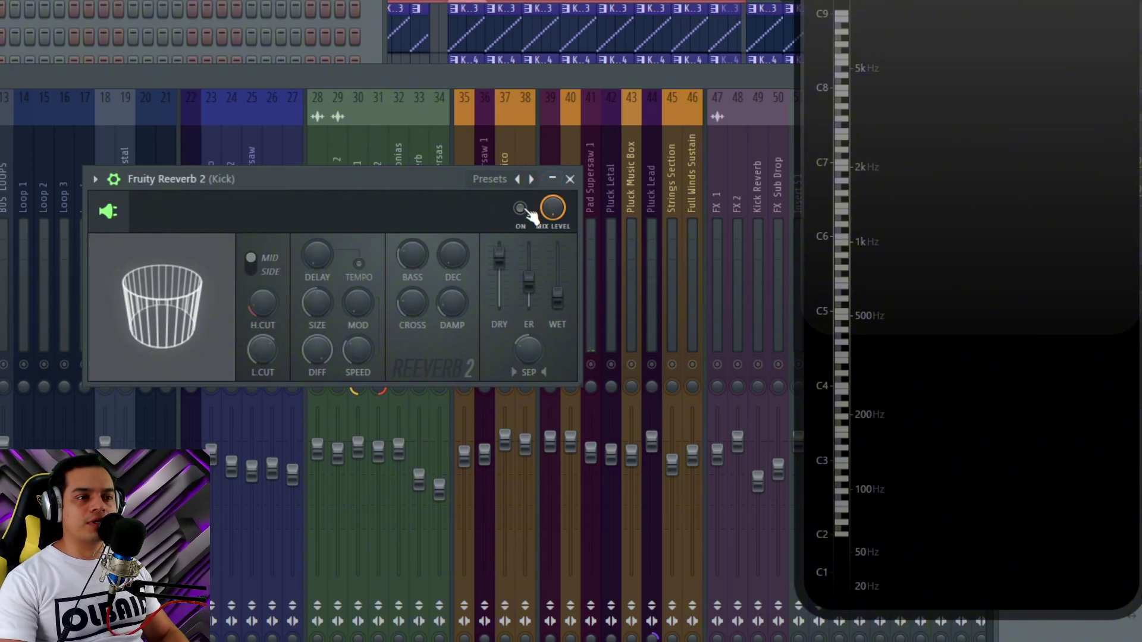
key(space)
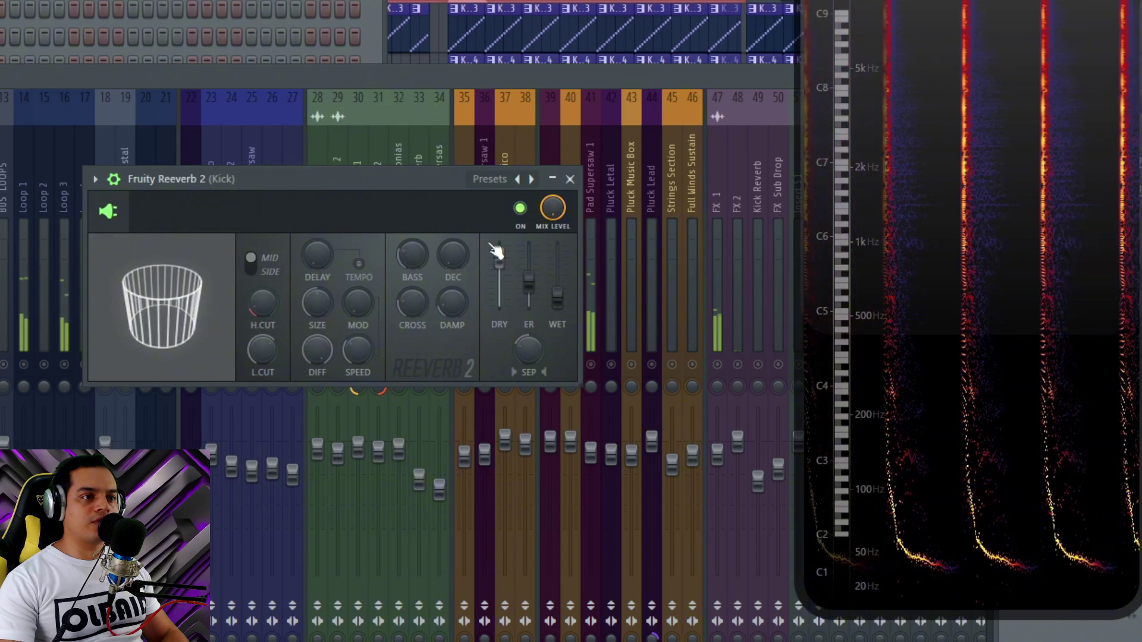
Lower the Kick reverb's dry level to isolate the effect, raise the early reflections and wet levels, and restore the dry level
drag(499, 255, 513, 313)
drag(324, 318, 324, 325)
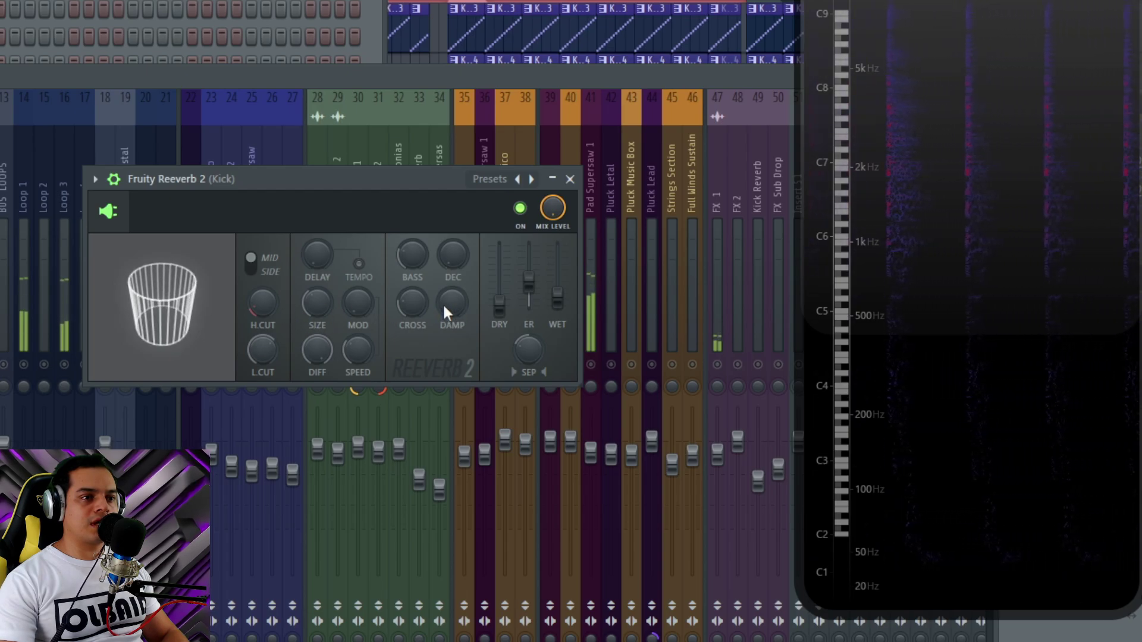
drag(517, 286, 516, 261)
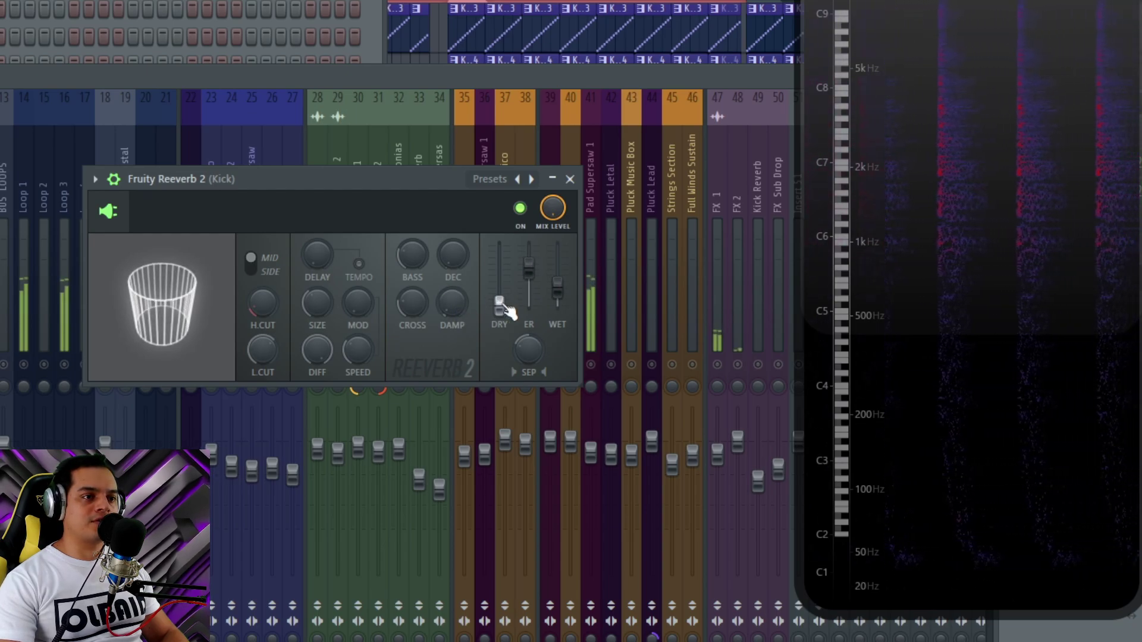
drag(500, 306, 500, 253)
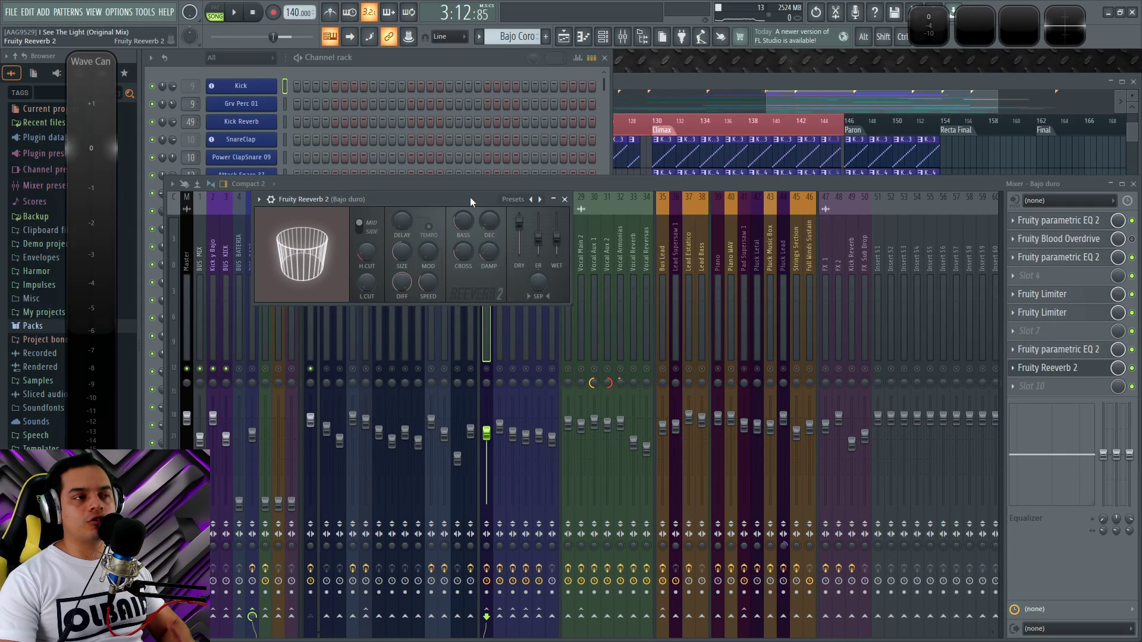
Move the Bajo duro reverb window clear of the track, solo Bajo duro and listen to the reverb
drag(487, 198, 747, 256)
right_click(486, 369)
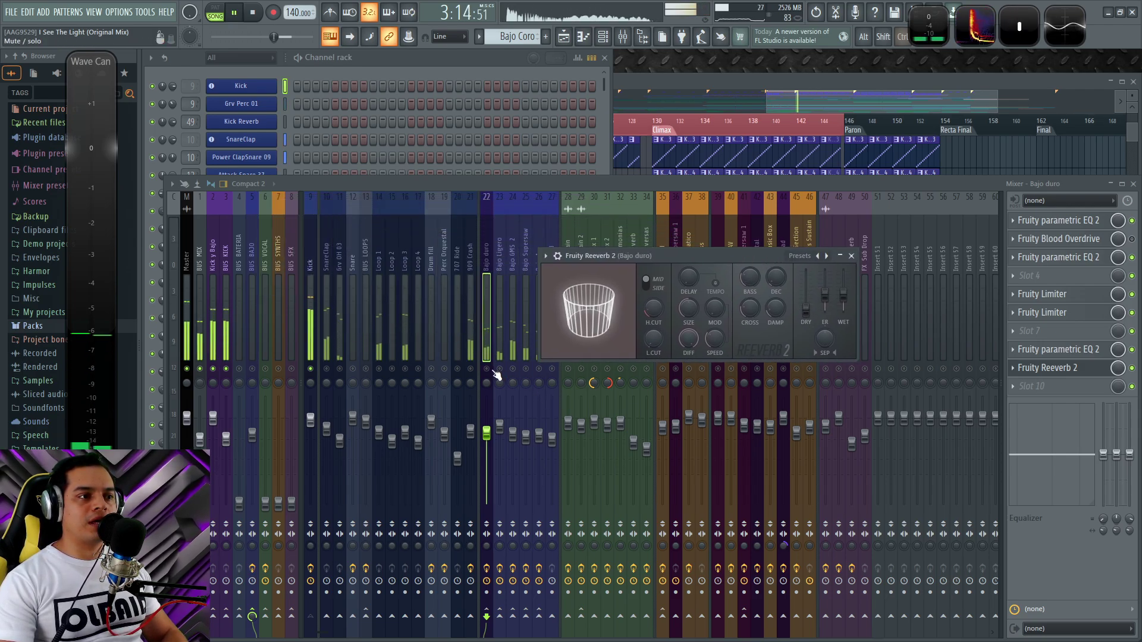
click(852, 255)
click(1069, 371)
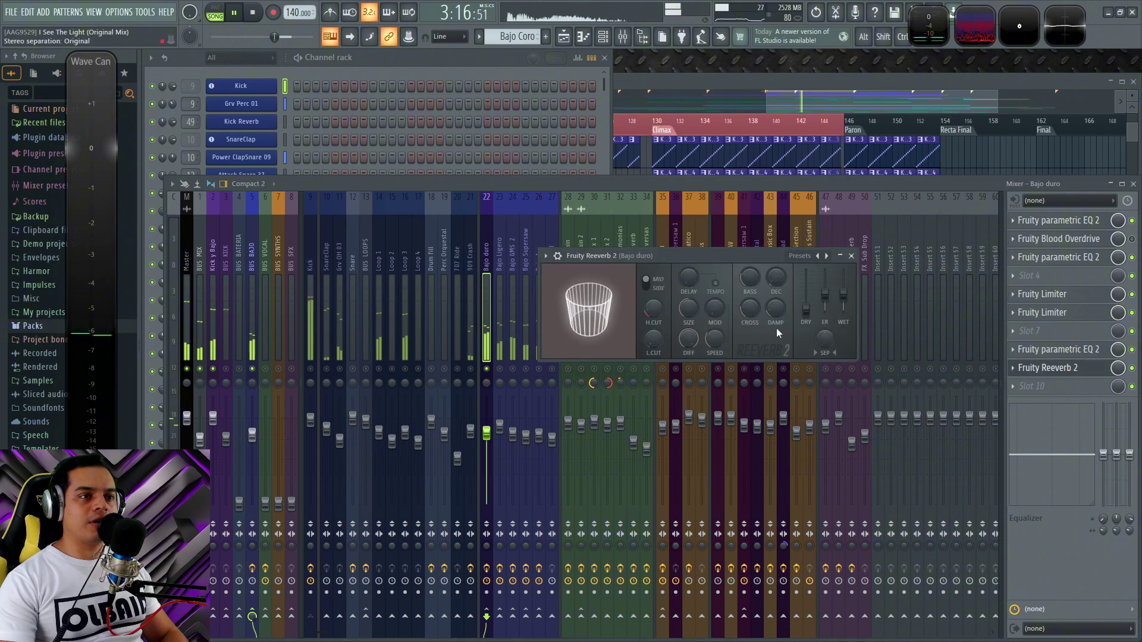
key(space)
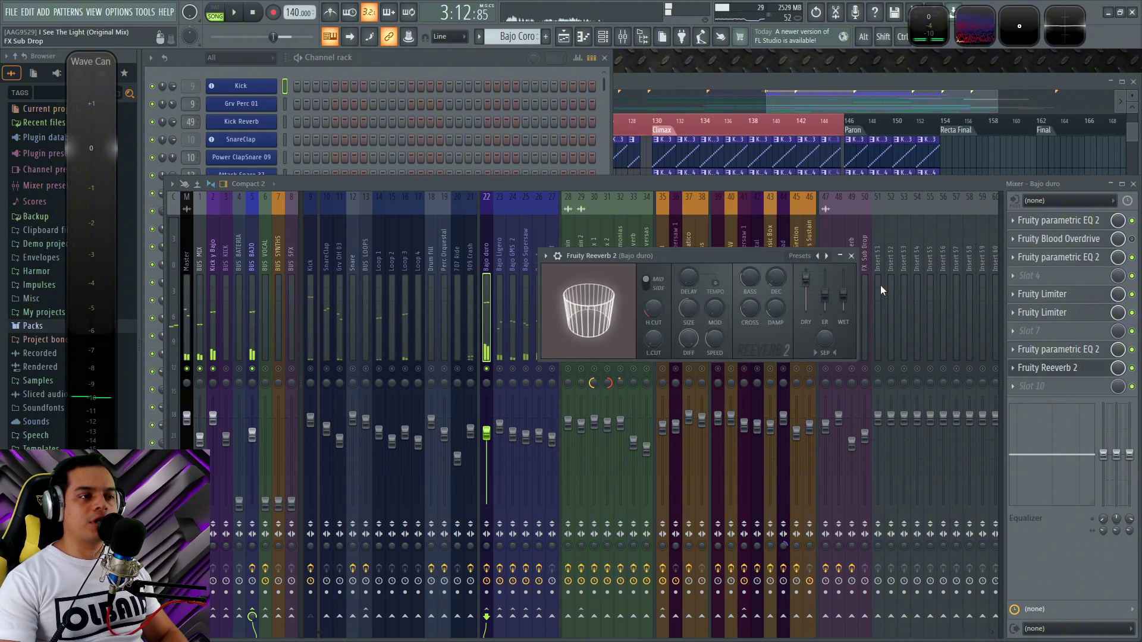
Set the Bajo duro reverb's early reflection level to 90%, reduce its wet level and compare the effect bypassed
drag(807, 278, 808, 310)
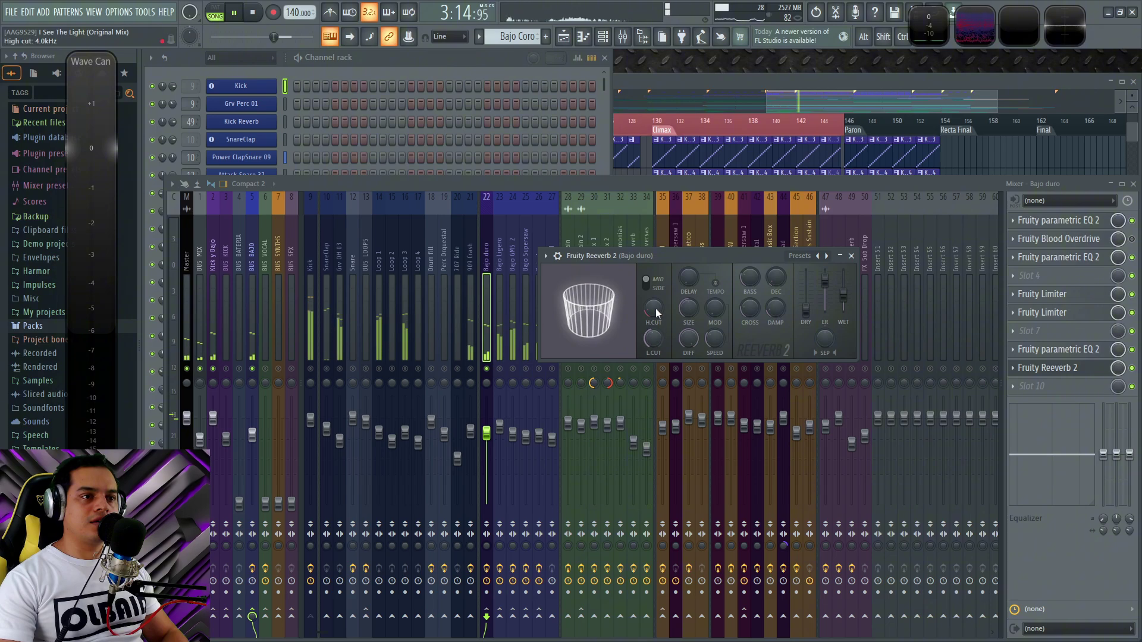
drag(843, 294, 844, 300)
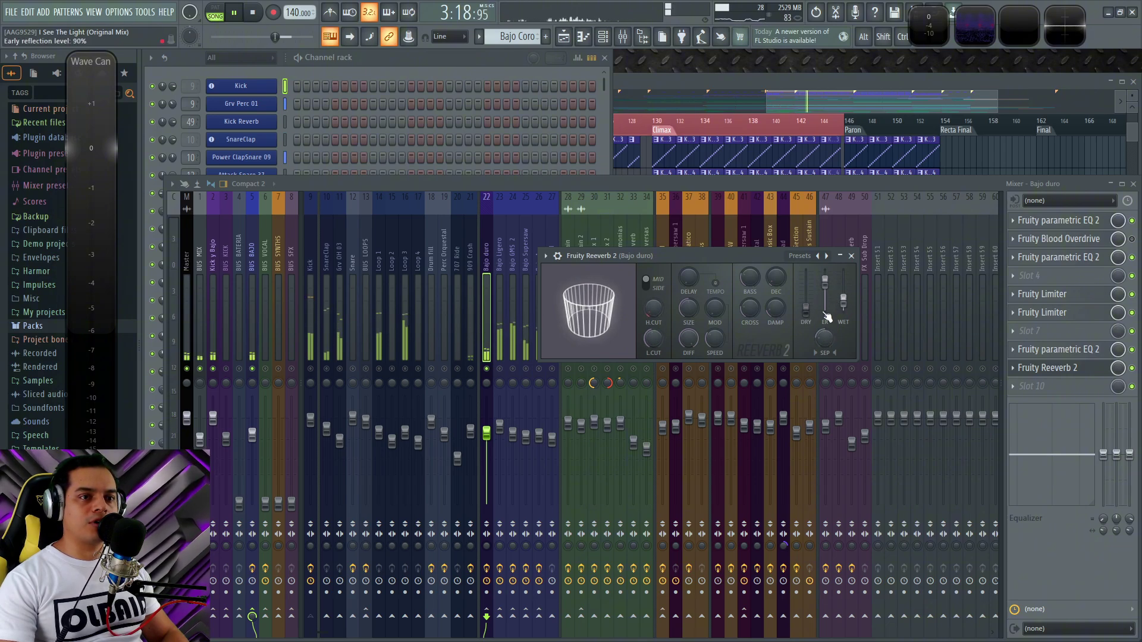
click(546, 256)
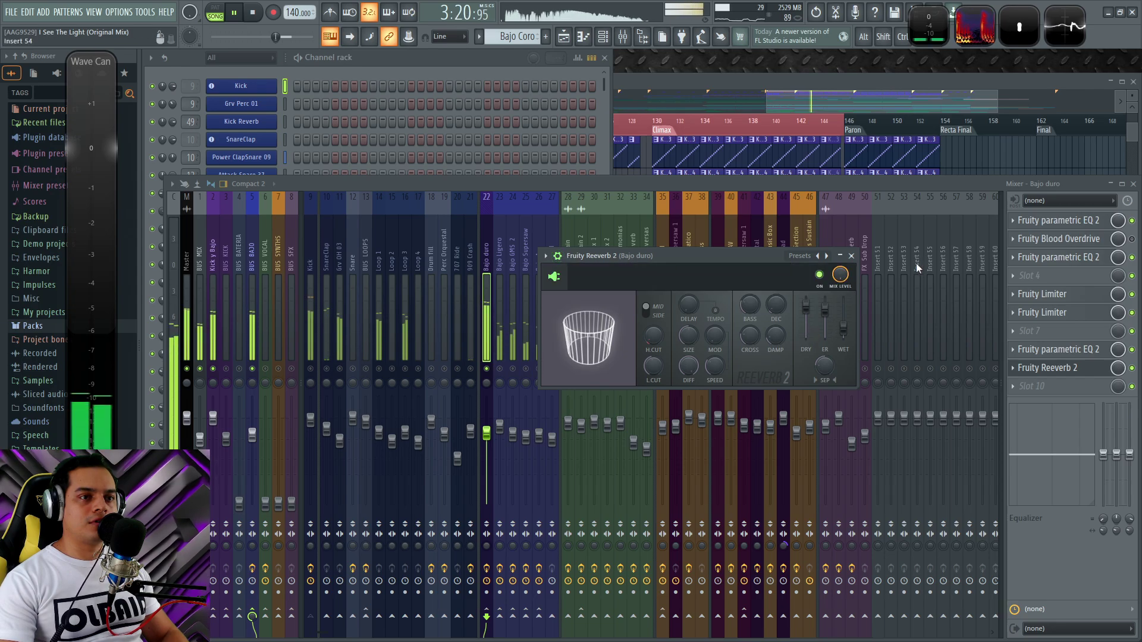
click(820, 274)
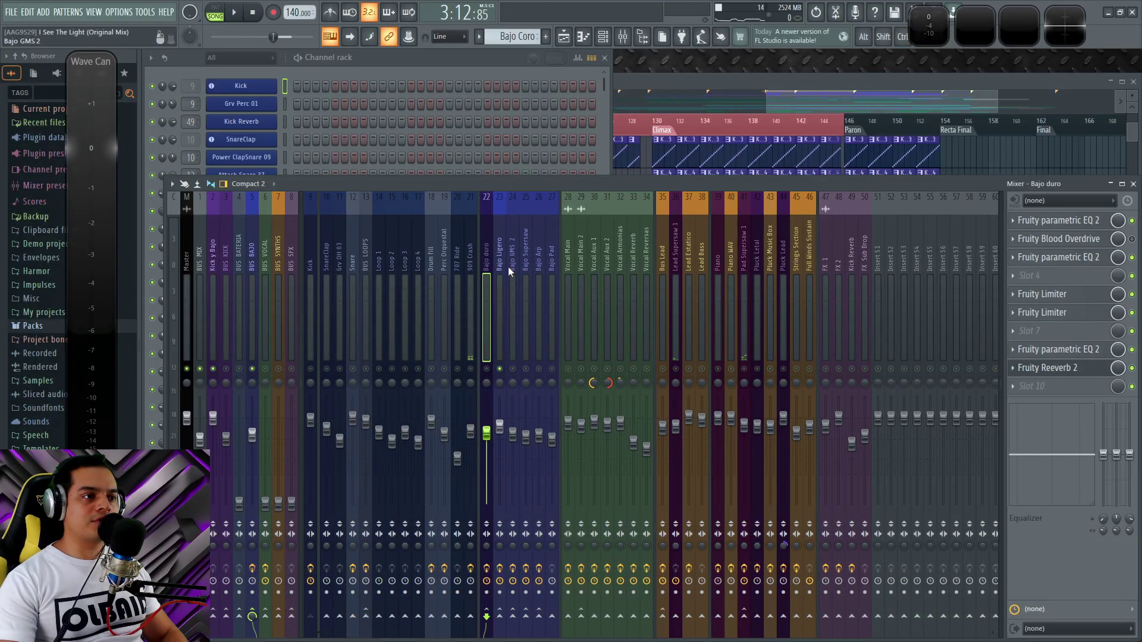
Select the Bajo Ligero track and listen to it in solo
click(508, 266)
key(space)
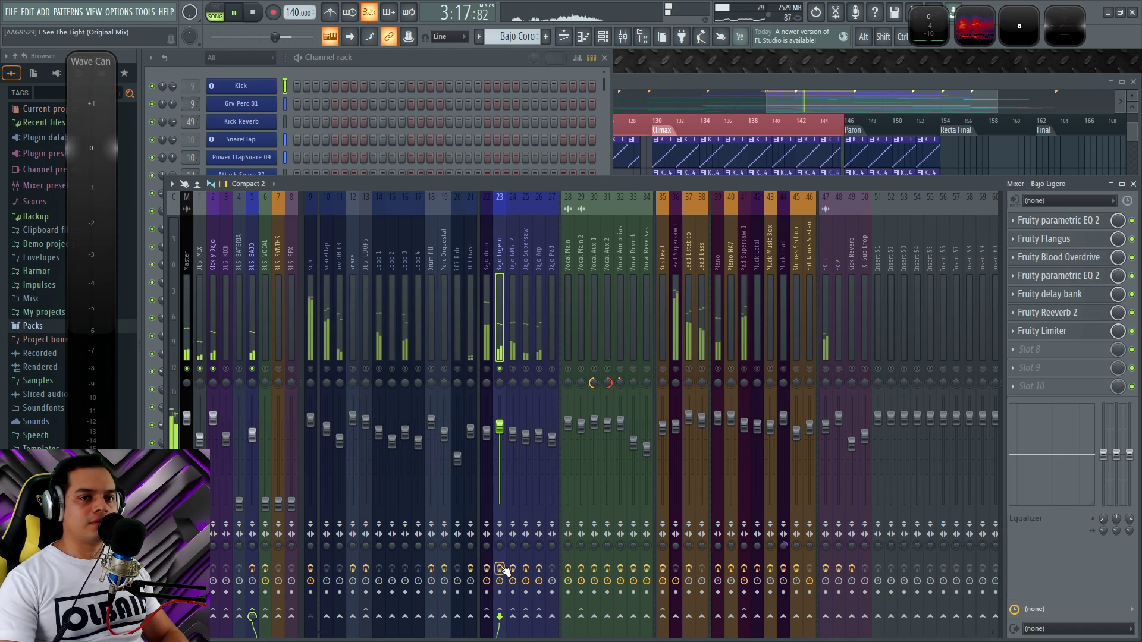
key(space)
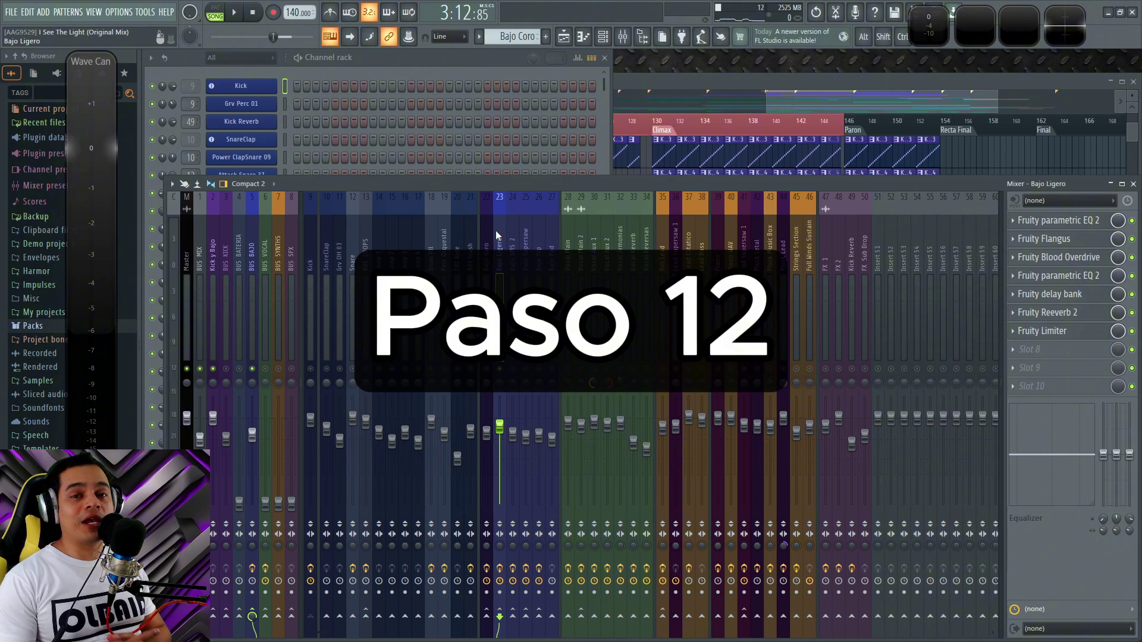
Review the effect chains of the Bajo duro, Bajo Ligero and Kick tracks
click(486, 234)
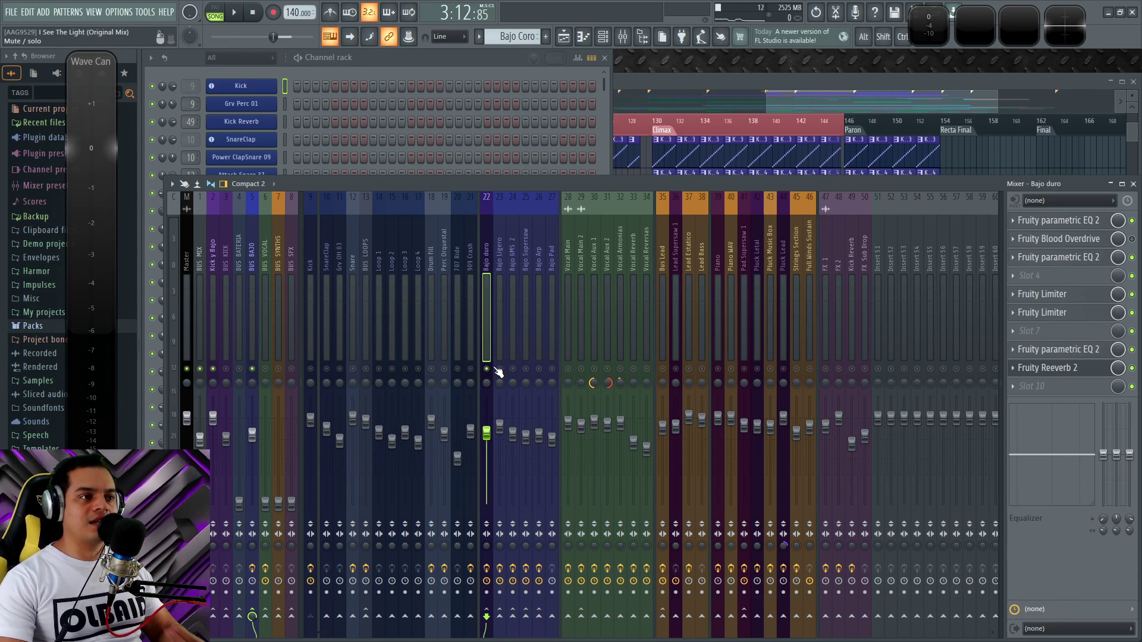
click(500, 238)
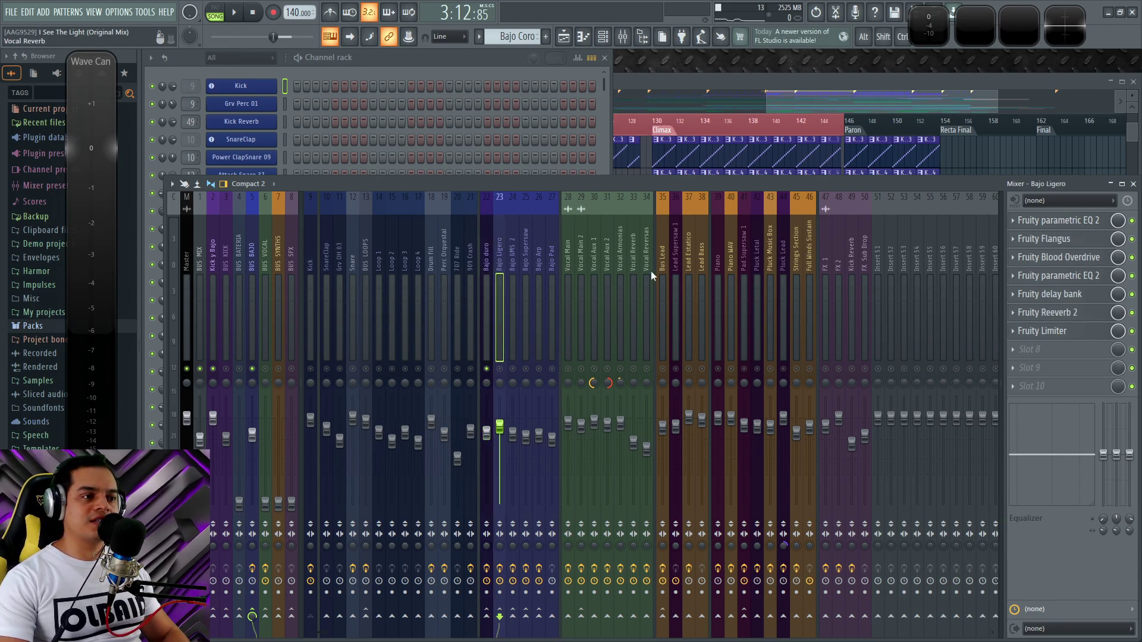
click(313, 259)
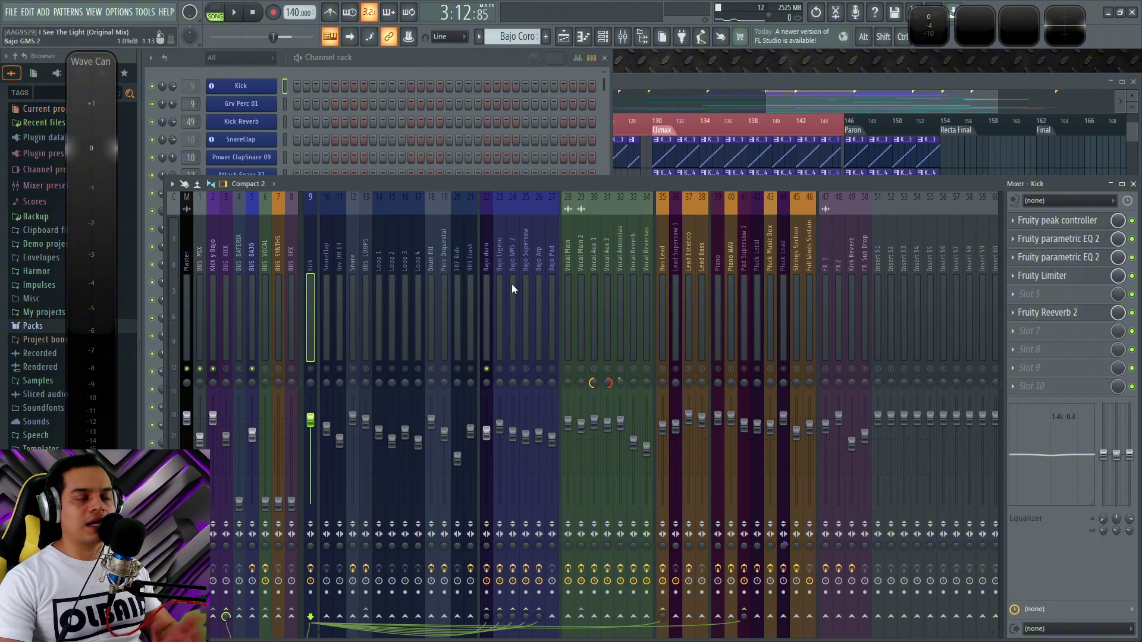
Play Bajo duro and the BUS BAJO group in solo, and open SPAN on the Master to view the bass spectrum
click(487, 234)
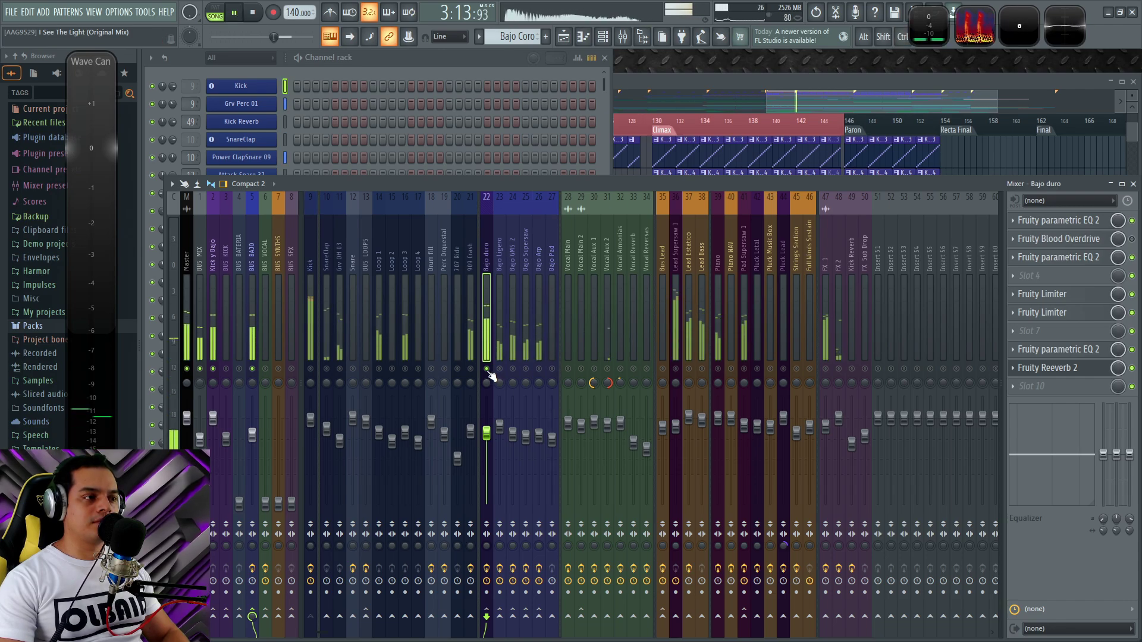
alt+right_click(252, 368)
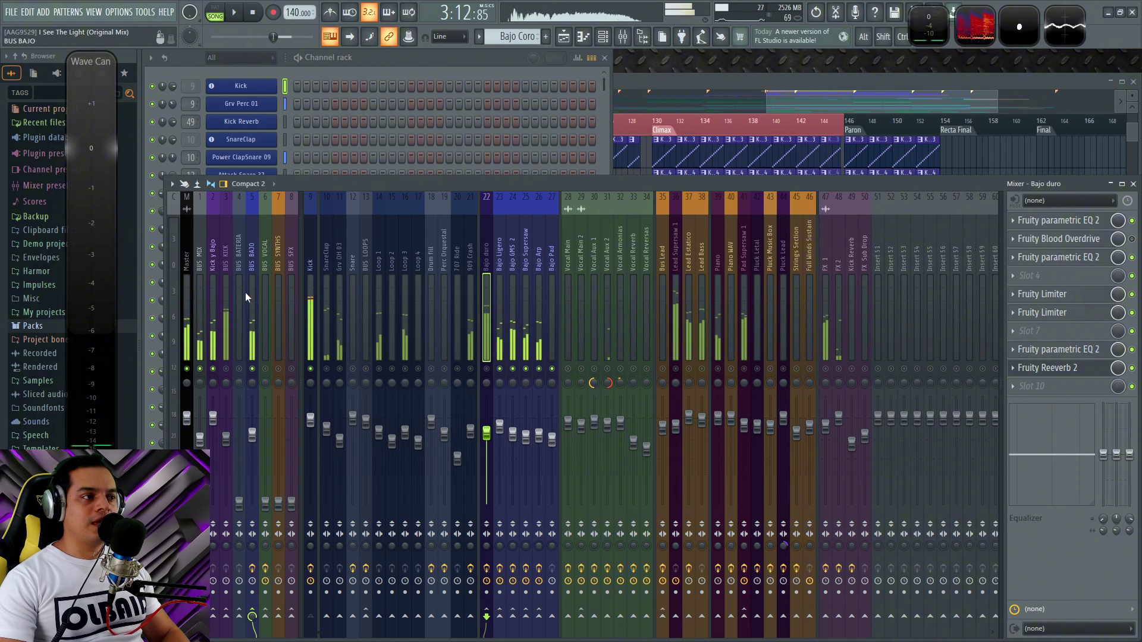
click(183, 251)
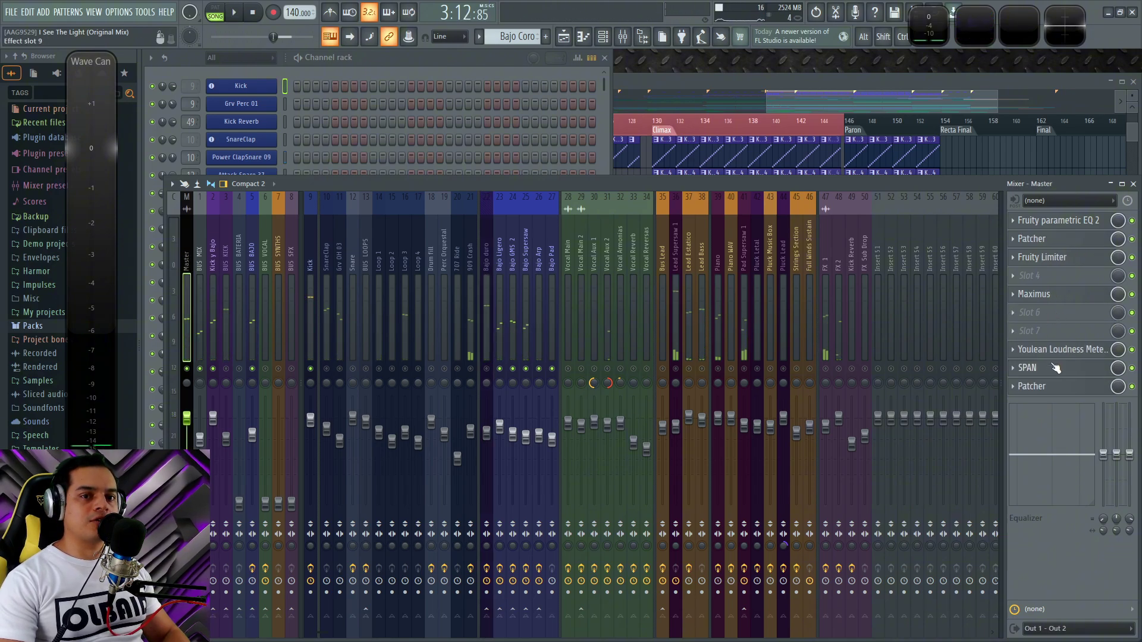
click(1055, 369)
key(space)
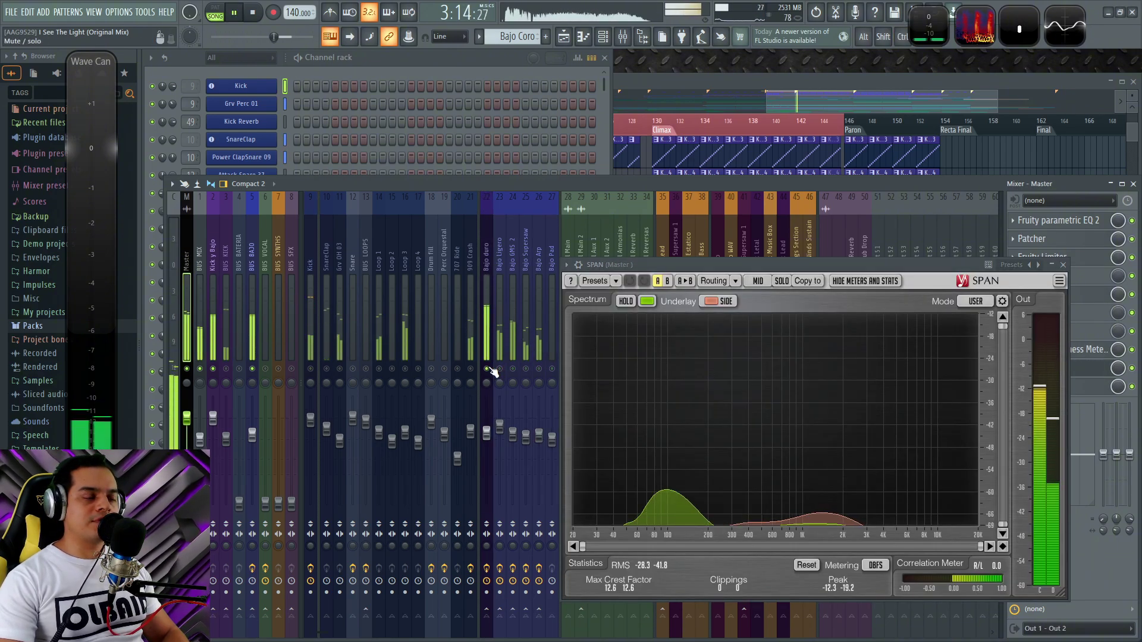
Compare the individual bass tracks with the soloed BUS BAJO group in SPAN and stop playback
click(485, 259)
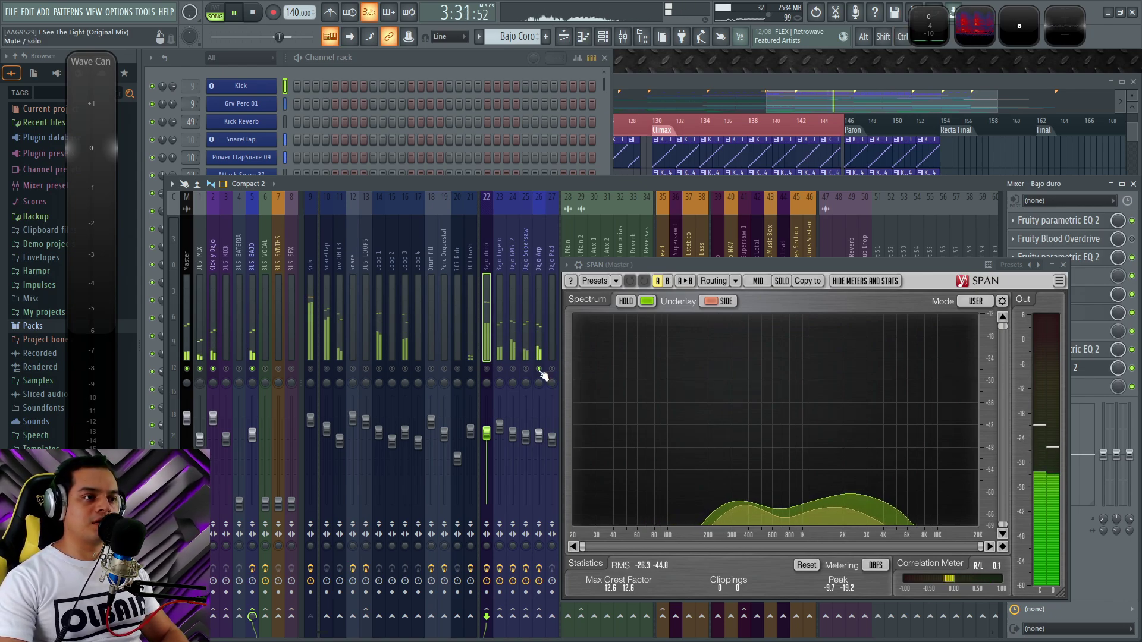
right_click(252, 369)
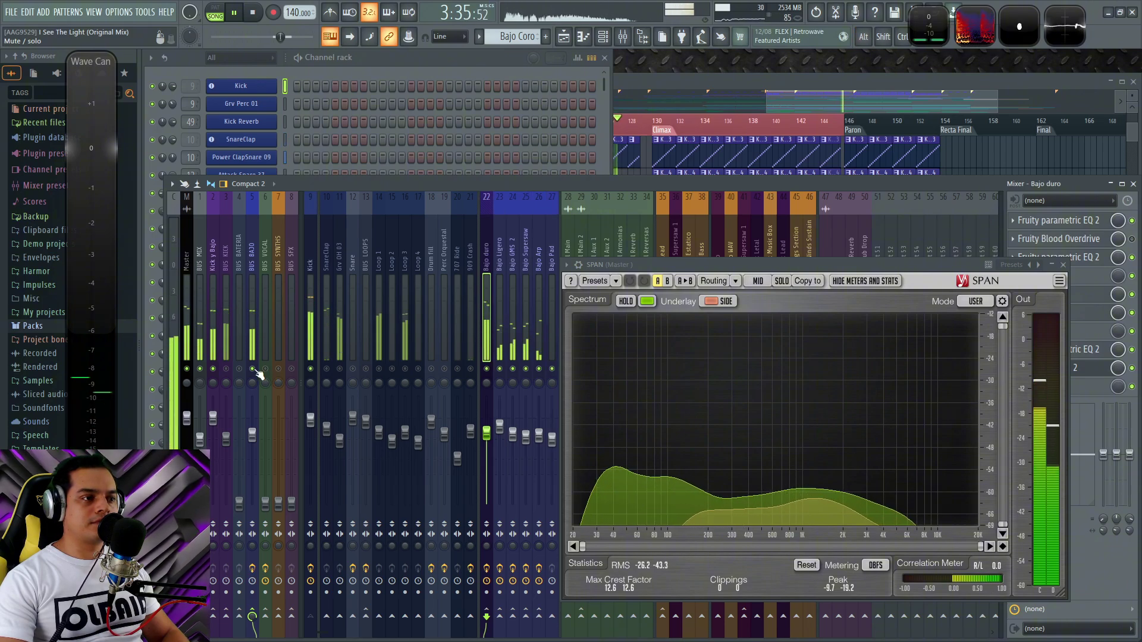
key(space)
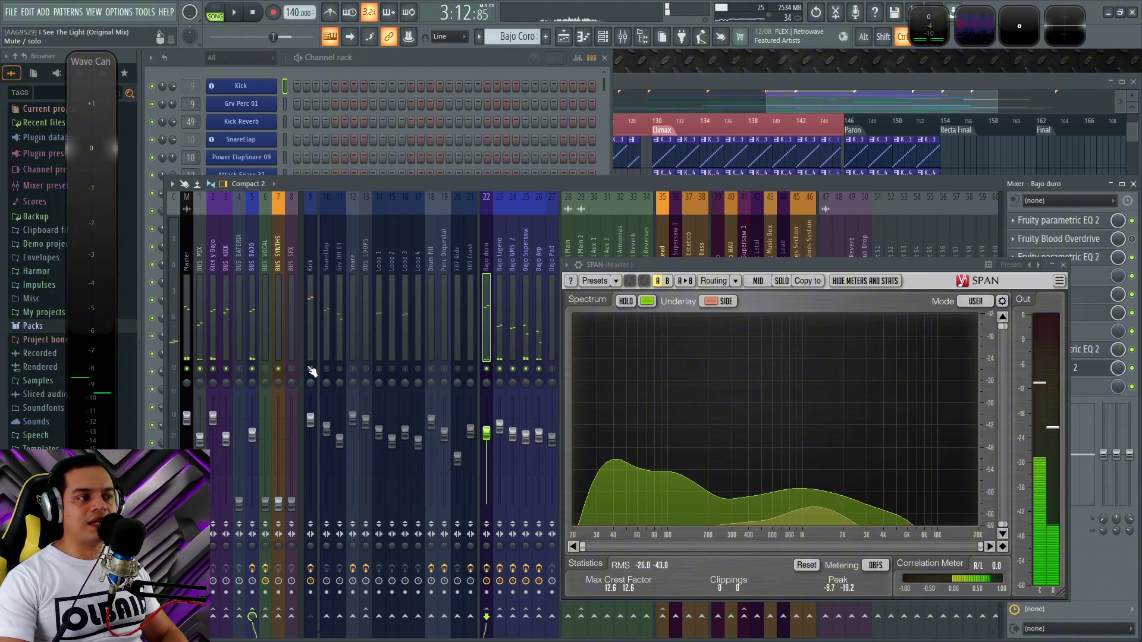
Solo the Kick track and BUS KICK, and examine the kick's spectrum and stereo content in SPAN during playback
right_click(311, 370)
right_click(310, 369)
key(space)
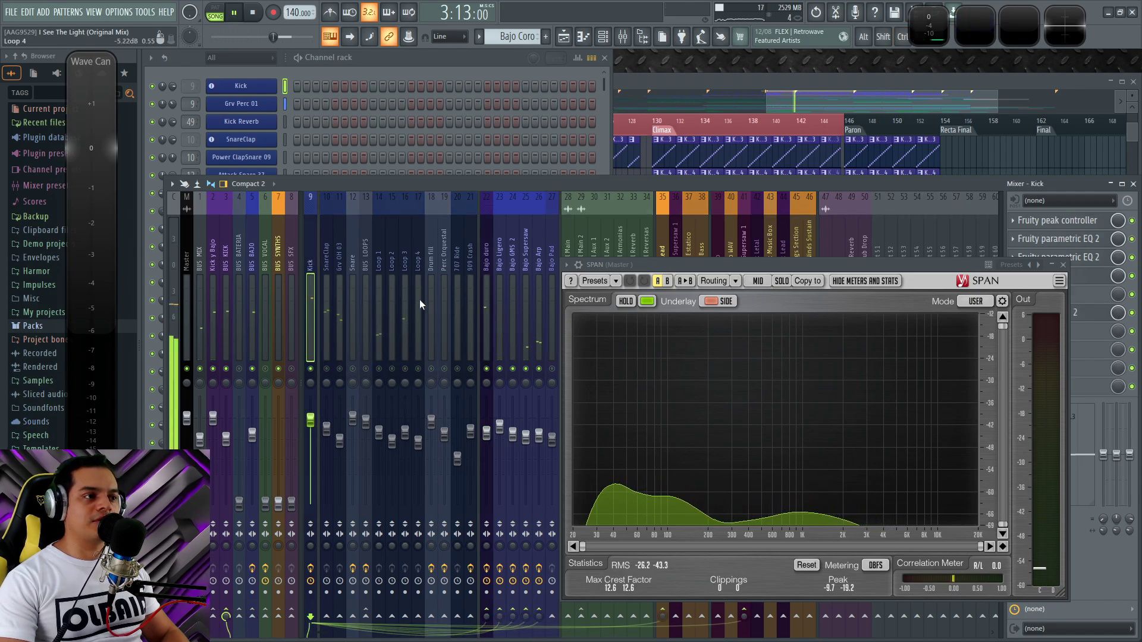
right_click(226, 369)
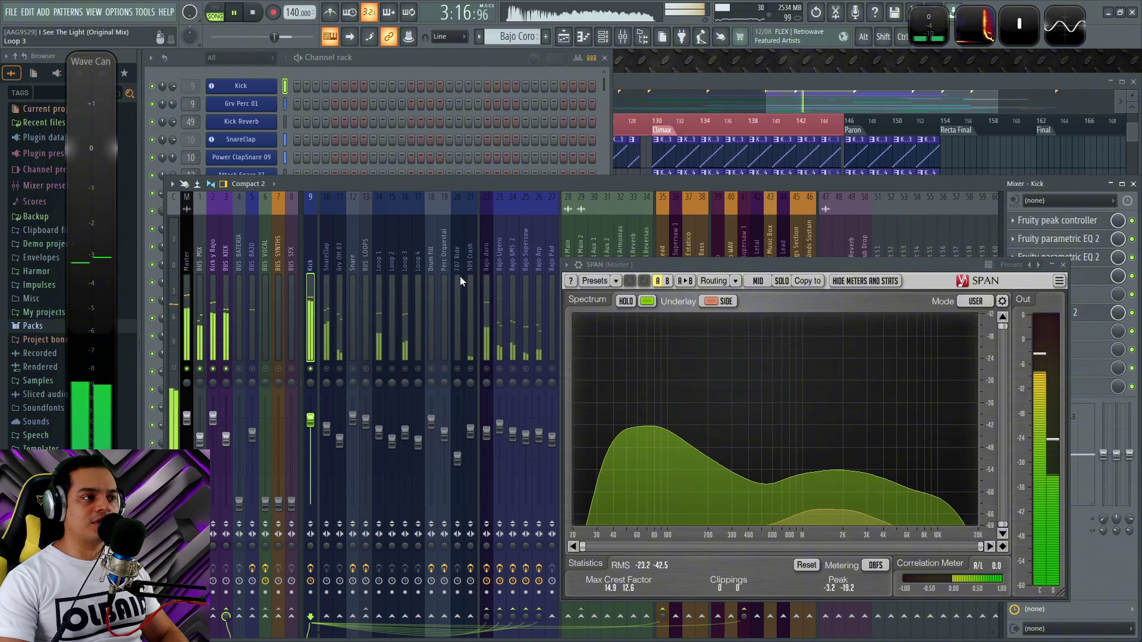
key(space)
Close SPAN, select the Kick track and listen to it in solo
click(1064, 265)
click(309, 259)
key(space)
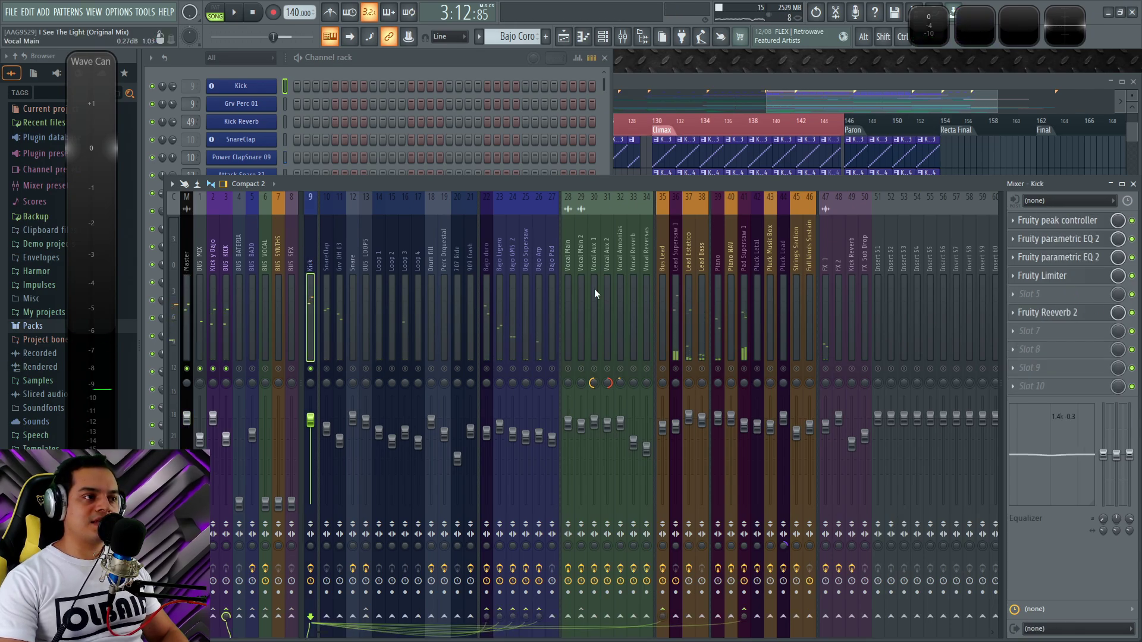
key(space)
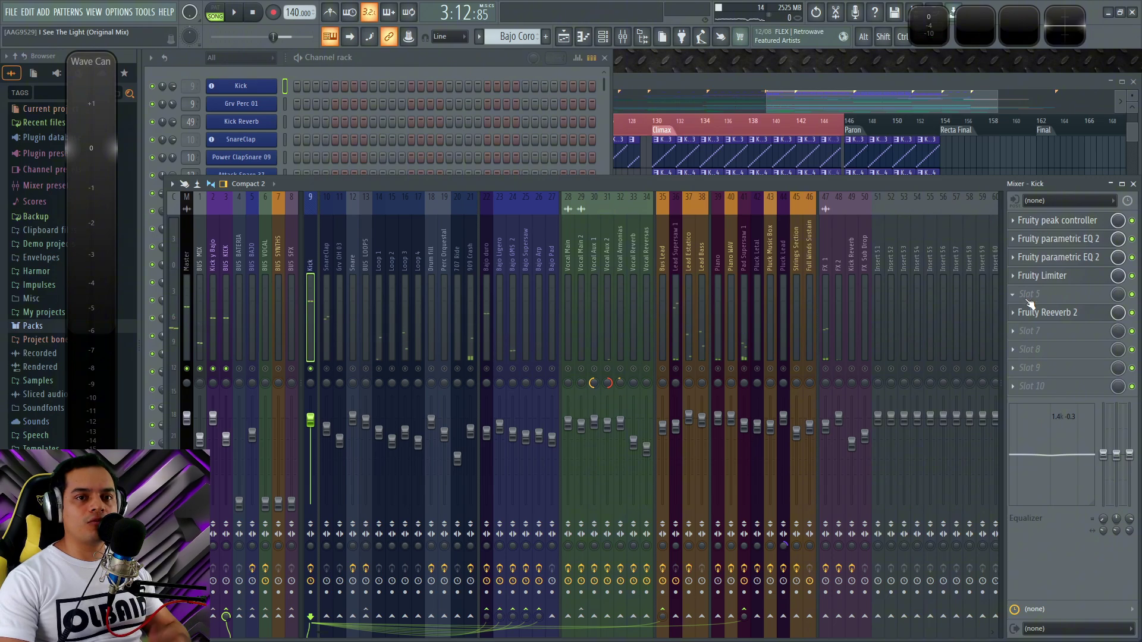
Add Spreader to slot 7 of the Kick track, position its window over the mixer and start playback
click(1027, 331)
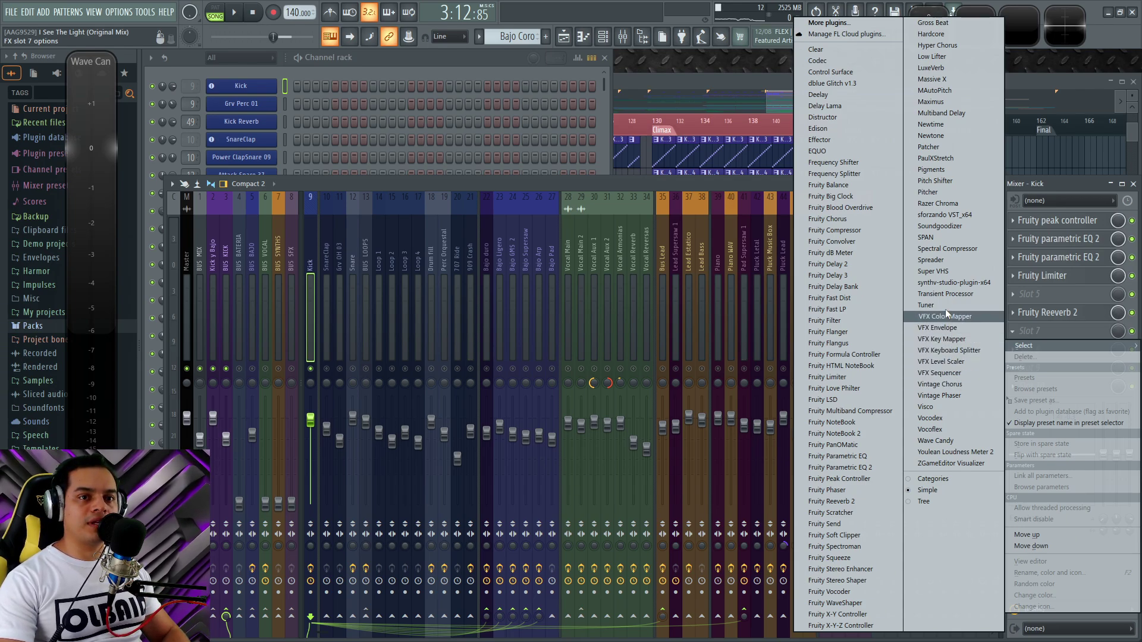
click(944, 262)
key(space)
drag(352, 106, 735, 220)
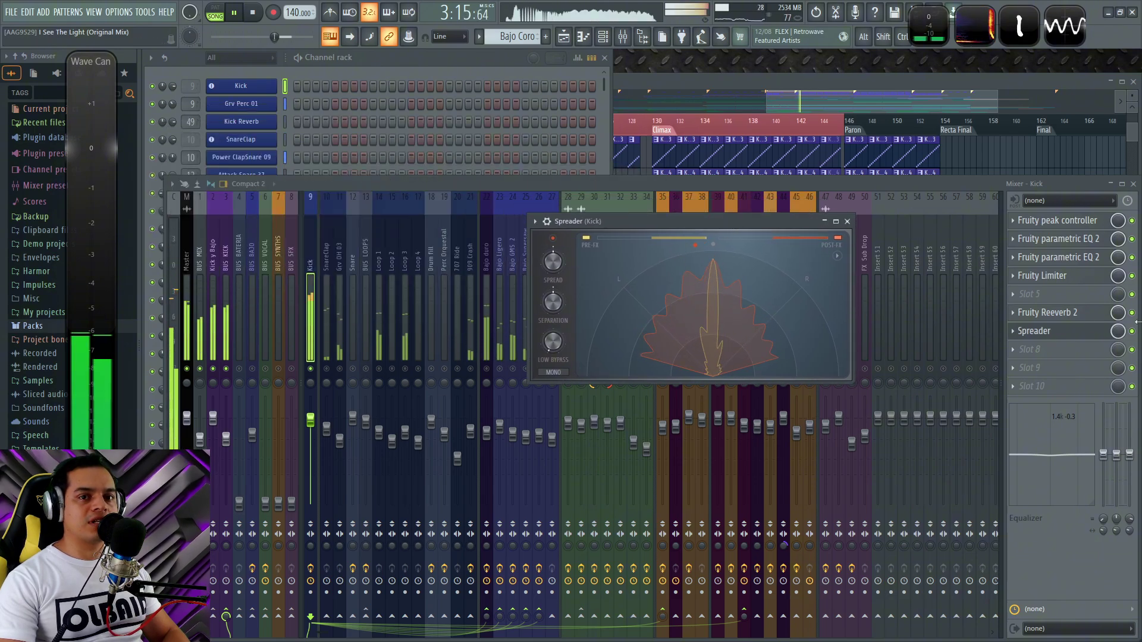
Detach the Kick's Spreader window, open SPAN from the Master track and arrange the two windows one above the other
click(536, 222)
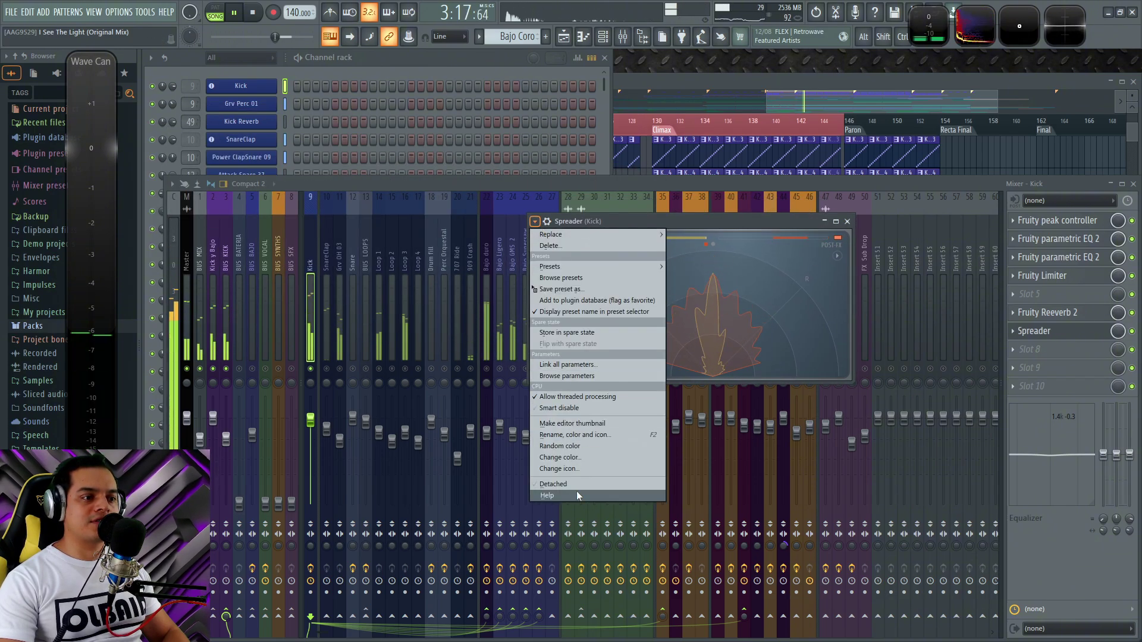
click(576, 494)
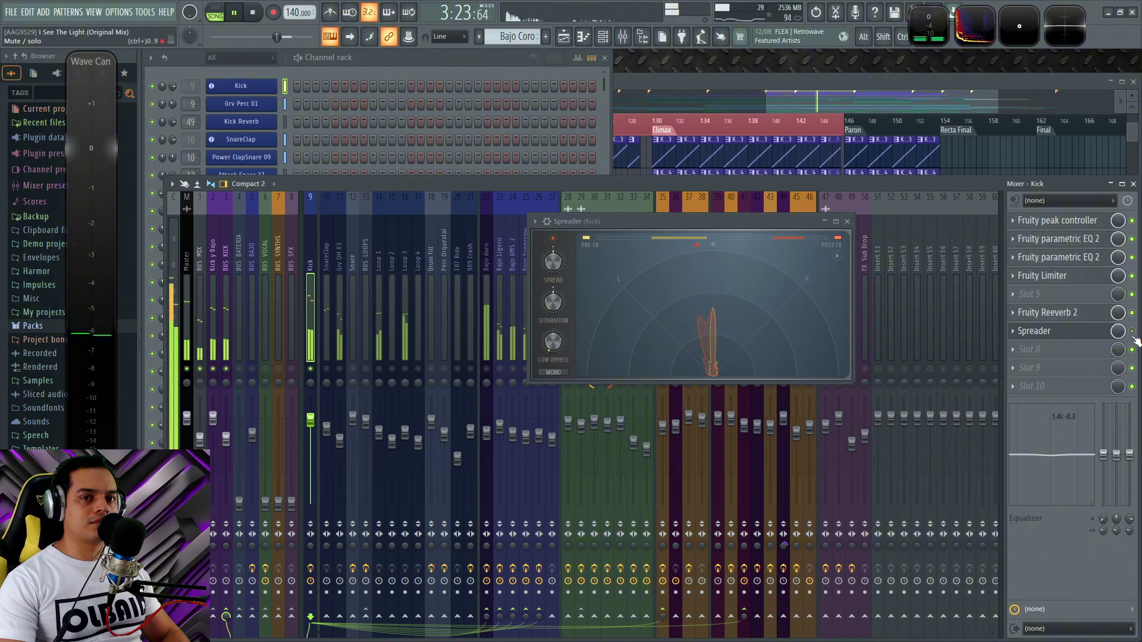
click(187, 253)
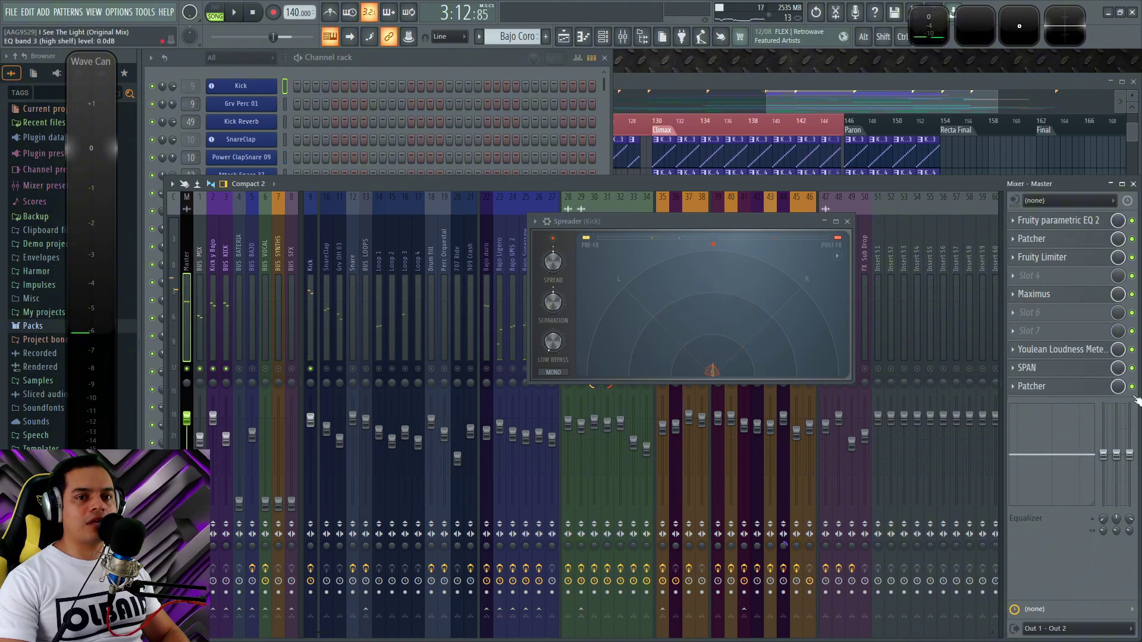
click(1088, 368)
drag(690, 265, 592, 306)
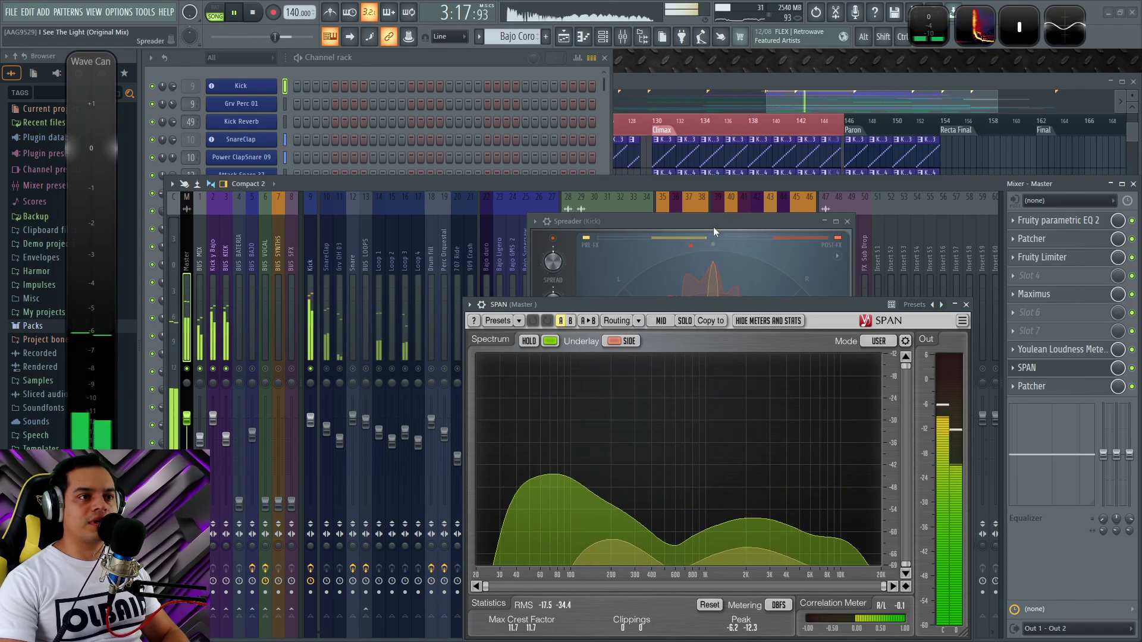
drag(712, 226, 733, 112)
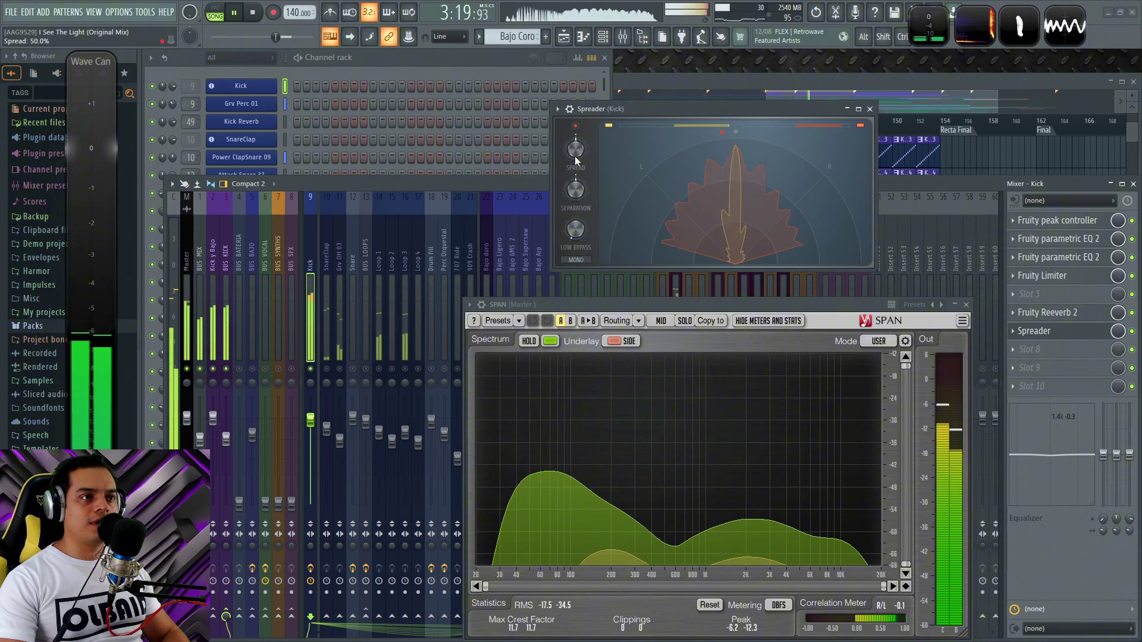
Listen to the Kick while checking its stereo image in Spreader and SPAN, and close both plugin windows
key(space)
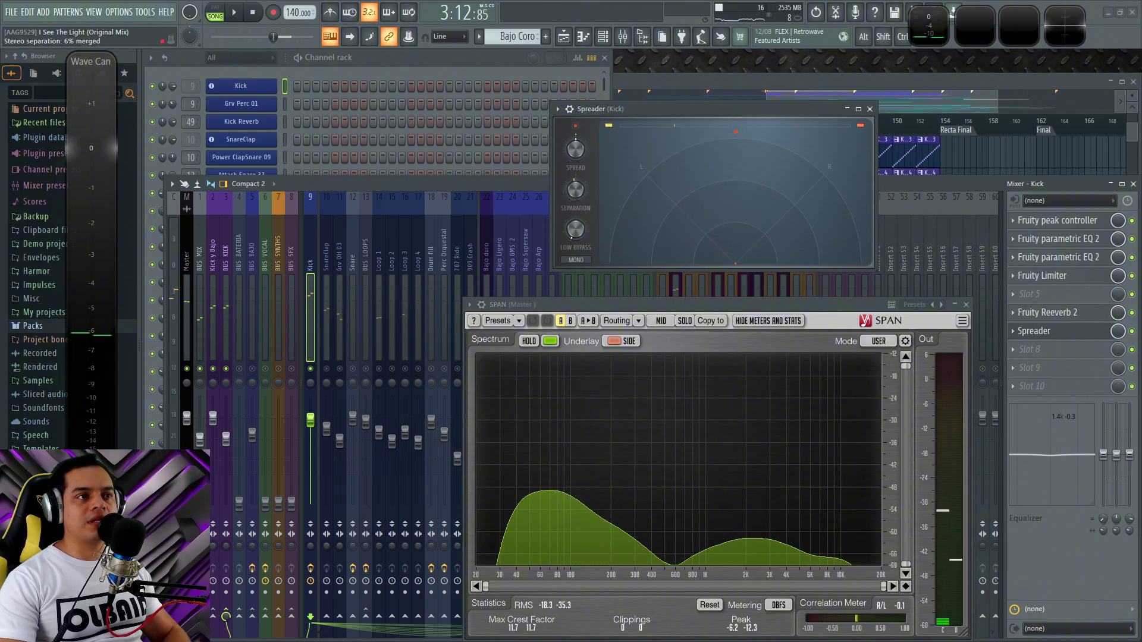
key(space)
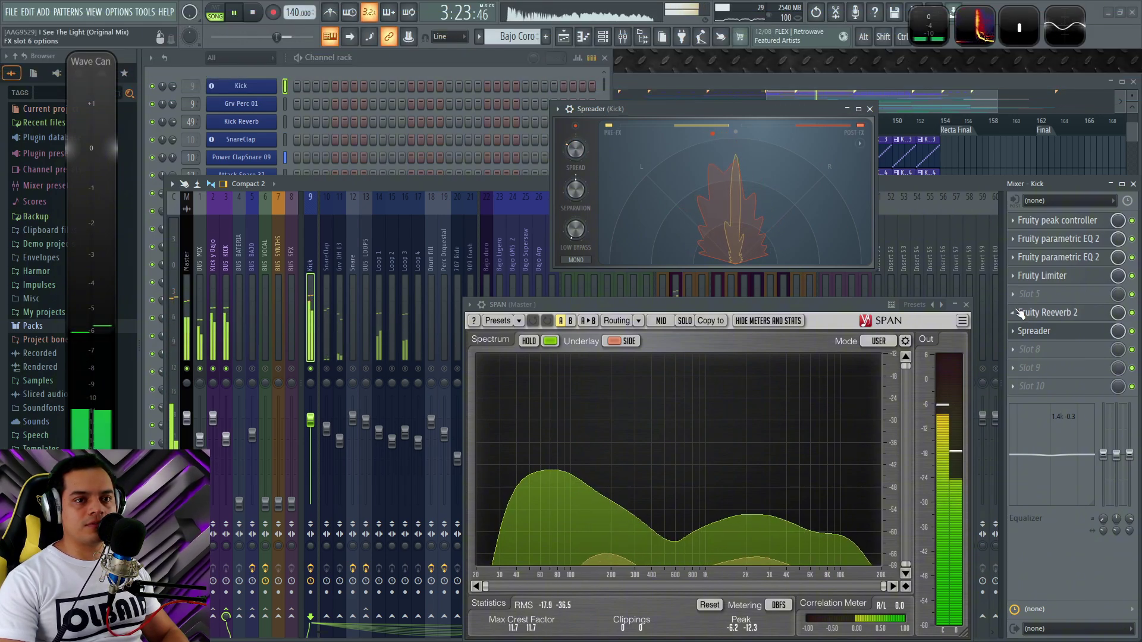
click(966, 305)
click(871, 110)
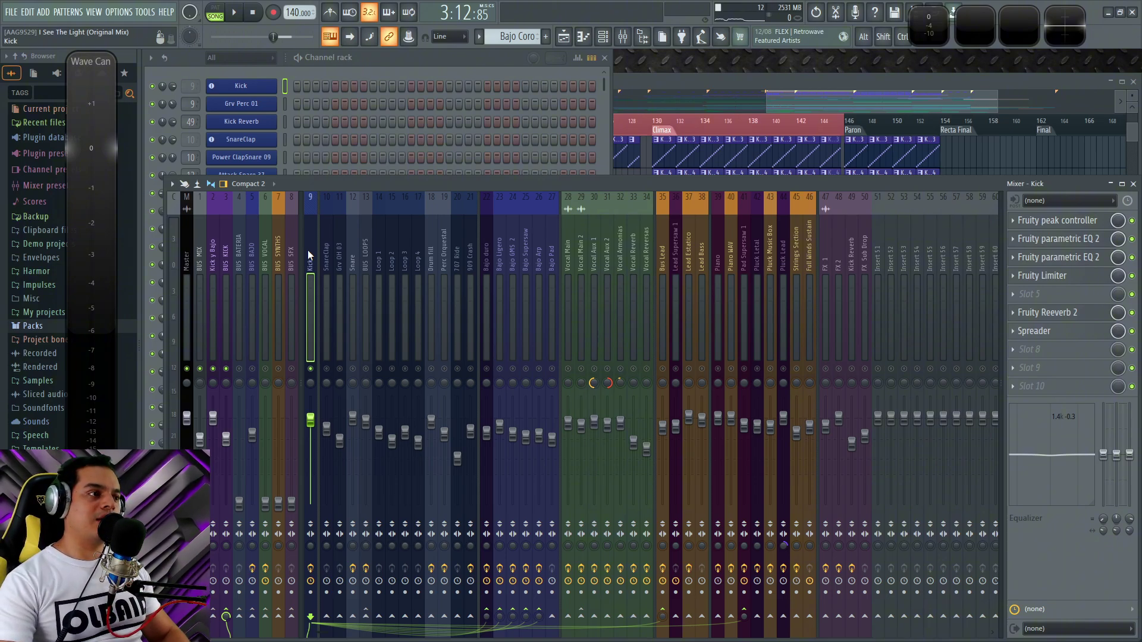
Select the Kick y Bajo bus and listen to the kick and bass tracks together in solo
click(209, 235)
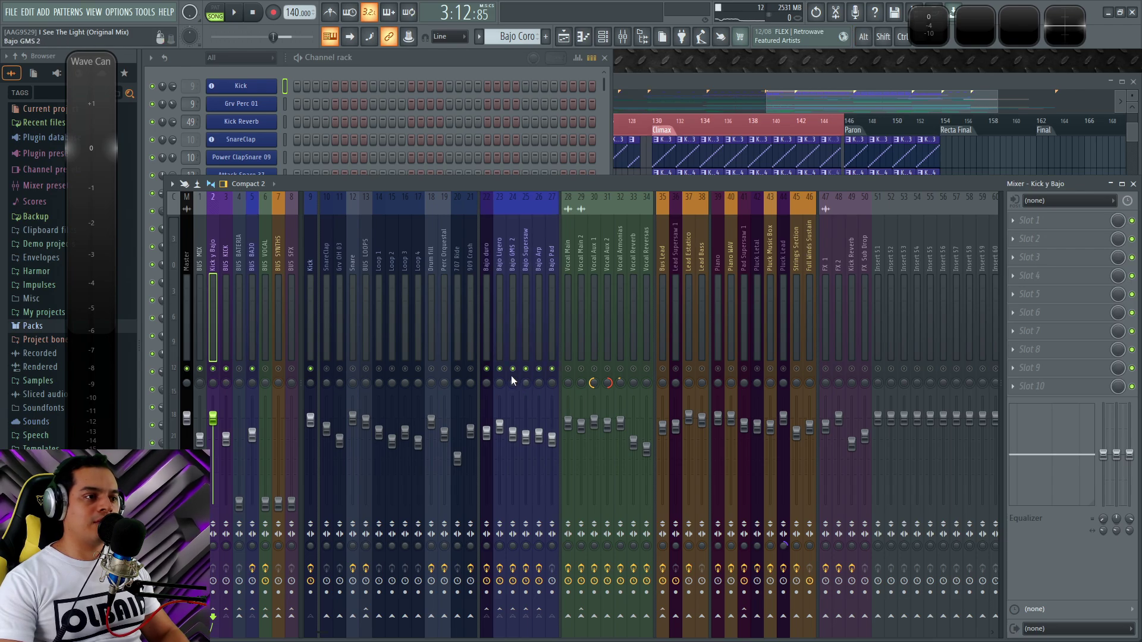
key(space)
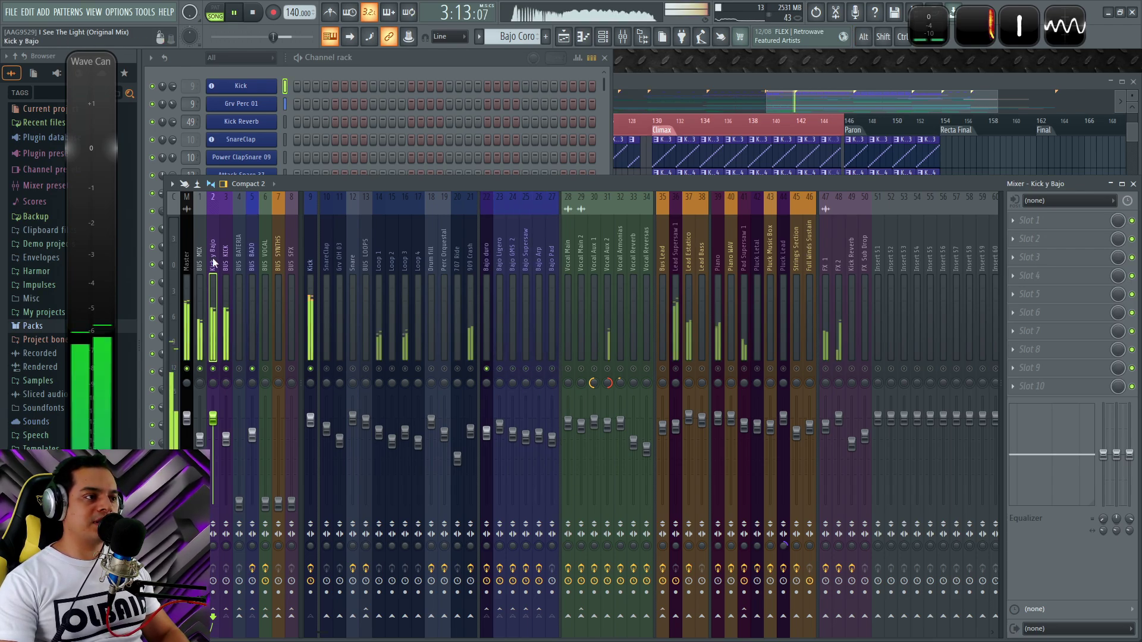
key(space)
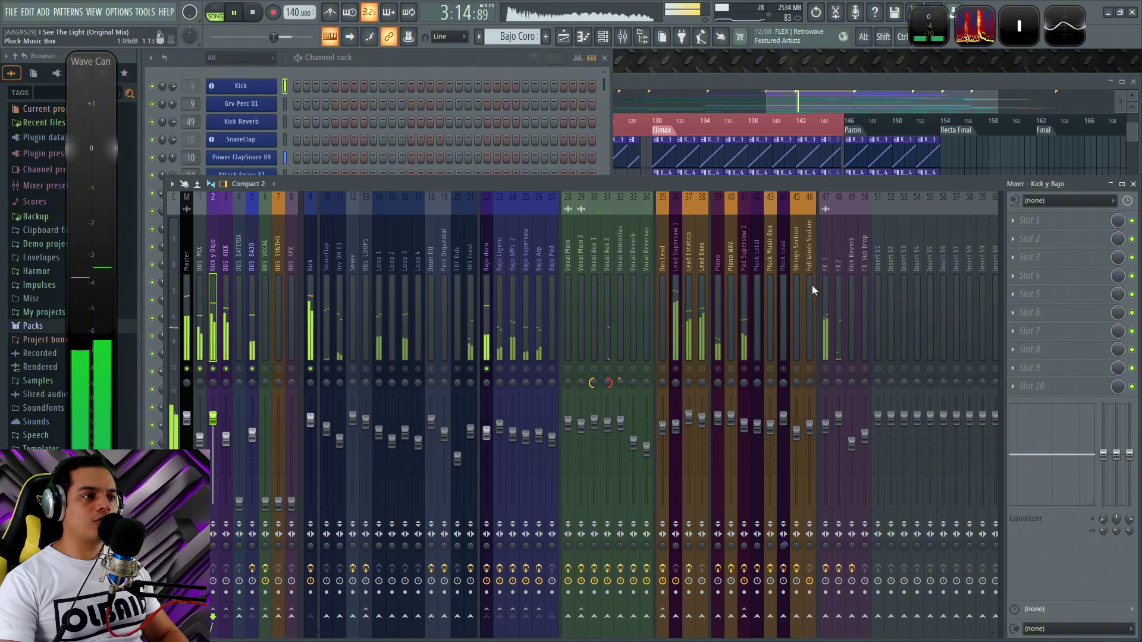
key(space)
Add Fruity Limiter to slot 2 of the Kick y Bajo bus, enlarge its window over the mixer and start playback
click(1024, 238)
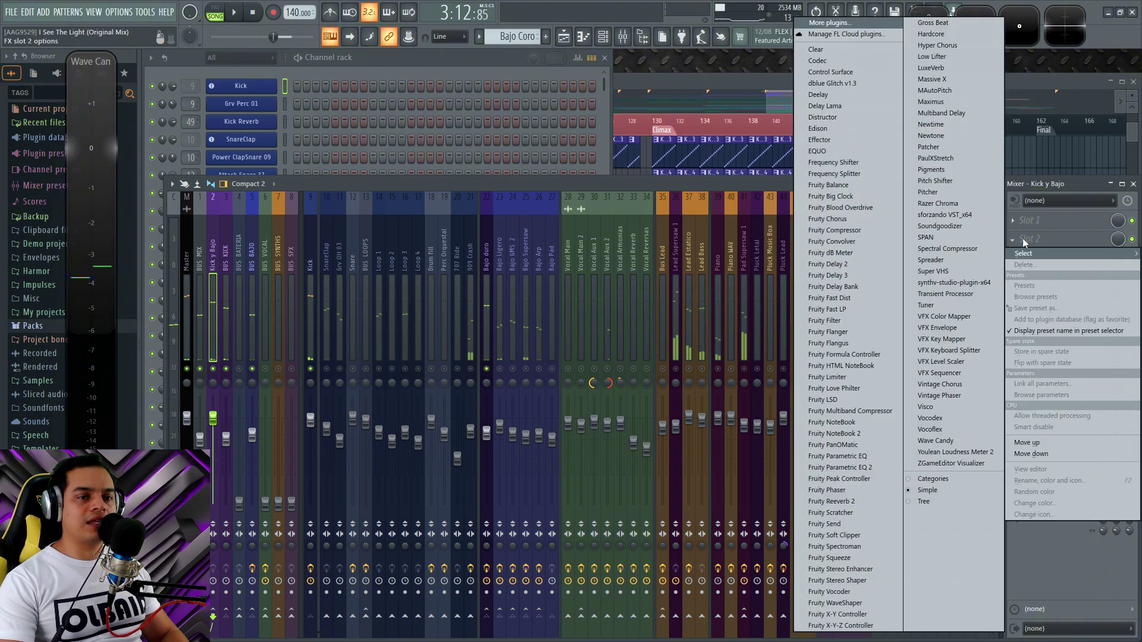
click(877, 376)
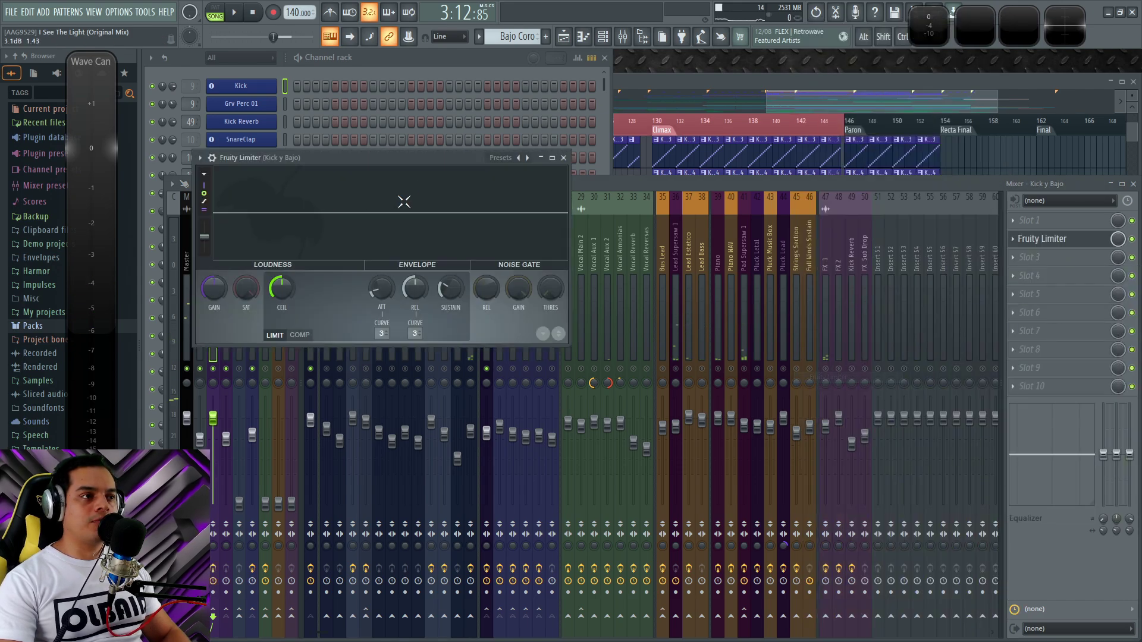
drag(419, 156, 613, 167)
drag(763, 356, 952, 490)
drag(659, 172, 607, 178)
key(space)
drag(900, 495, 913, 526)
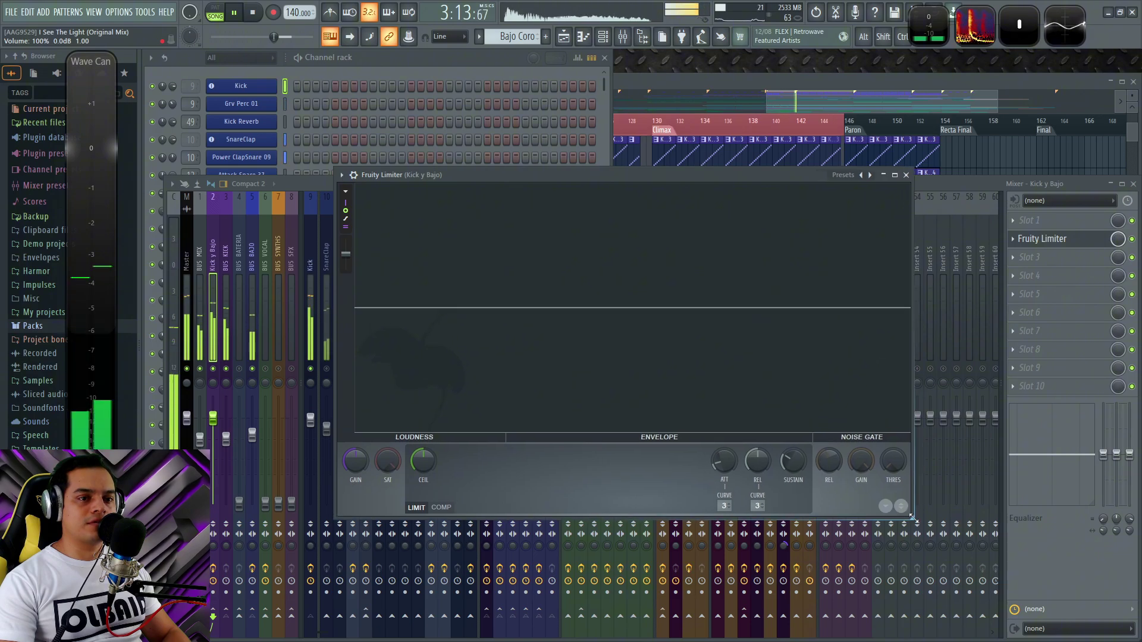
drag(664, 175, 659, 176)
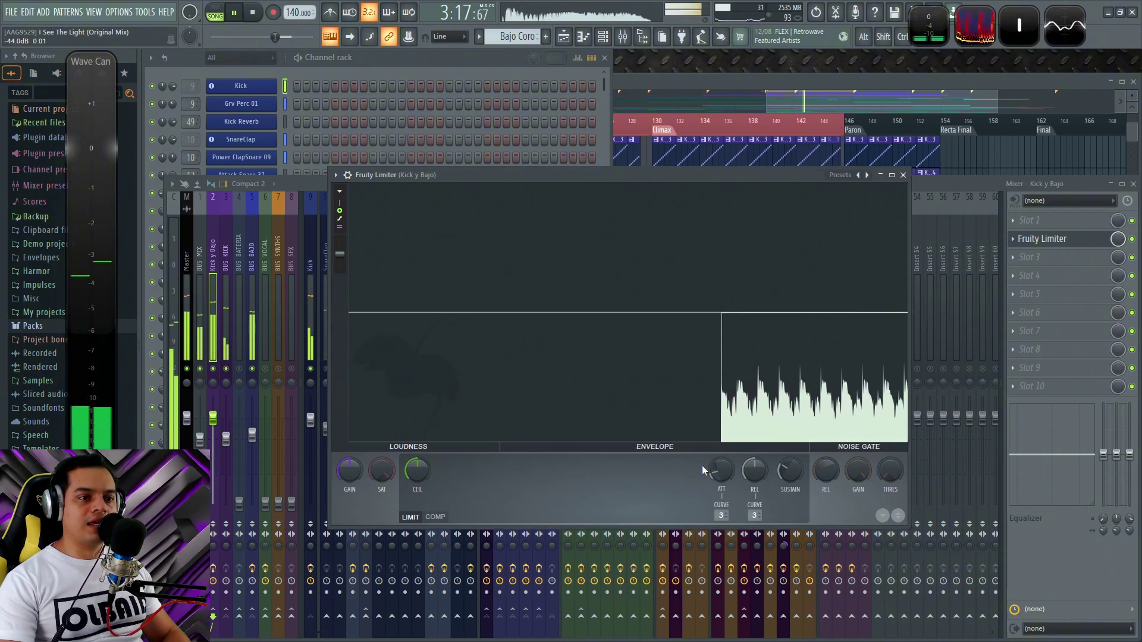
Switch Fruity Limiter on the Kick y Bajo bus to compressor mode, lower its threshold and raise the knee and ratio
click(434, 517)
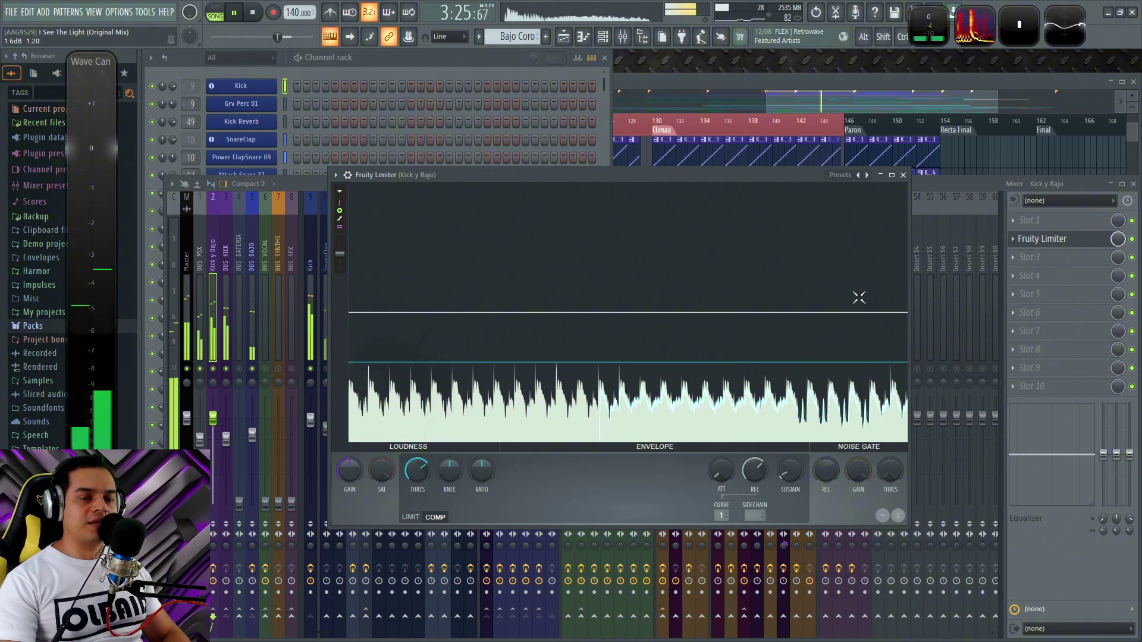
key(space)
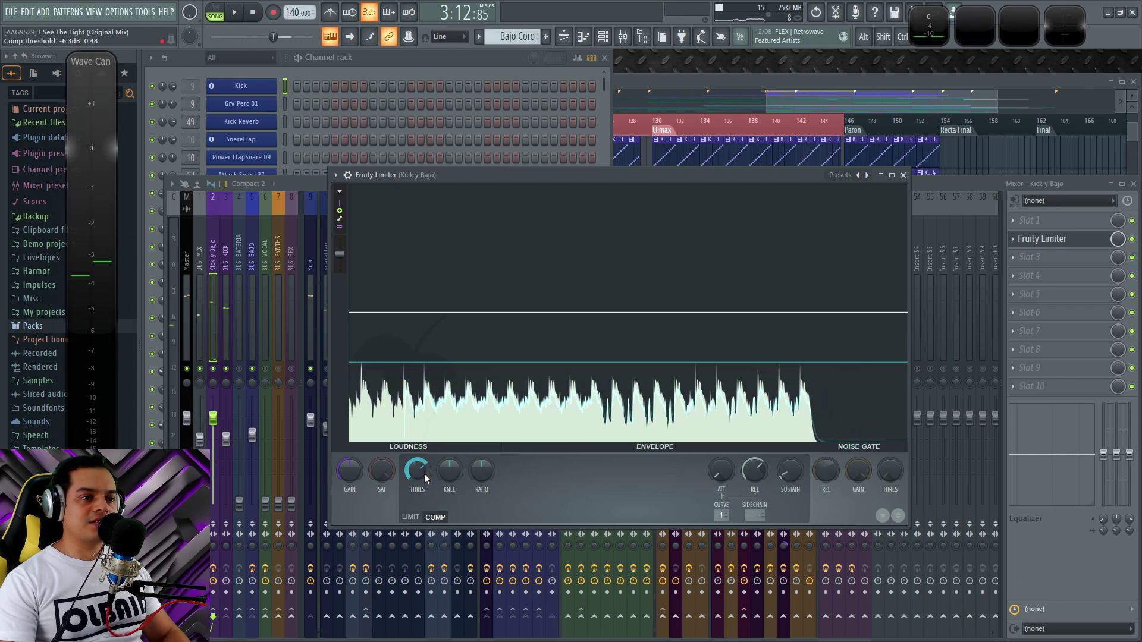
drag(420, 471, 419, 482)
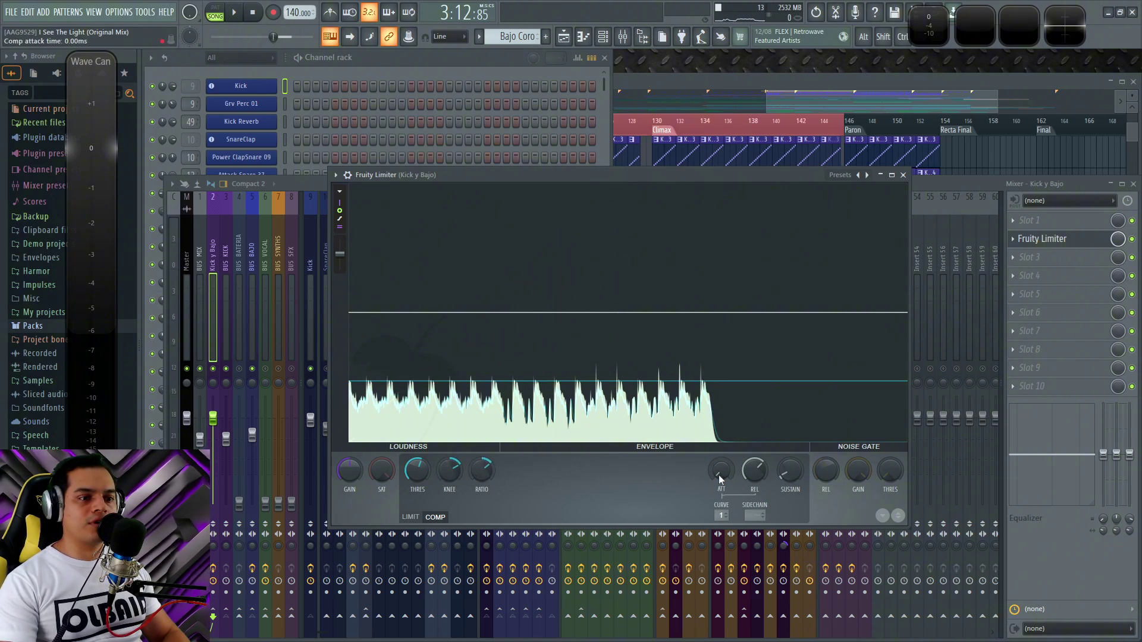
Lower the limiter's saturation threshold and adjust the compressor's attack time during playback
key(space)
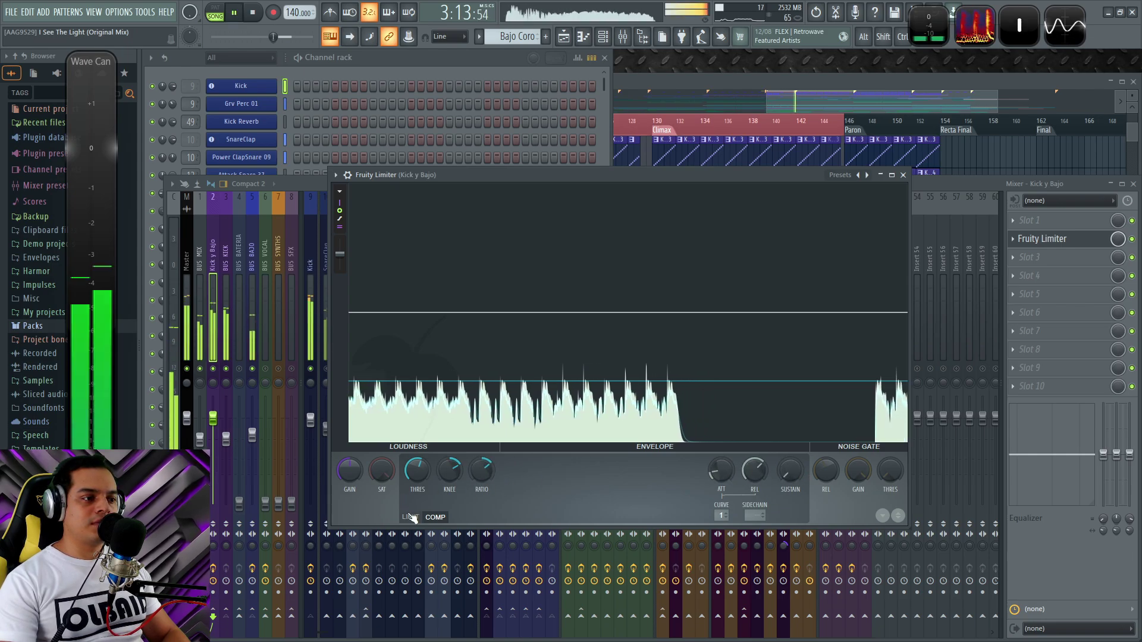
drag(382, 470, 382, 502)
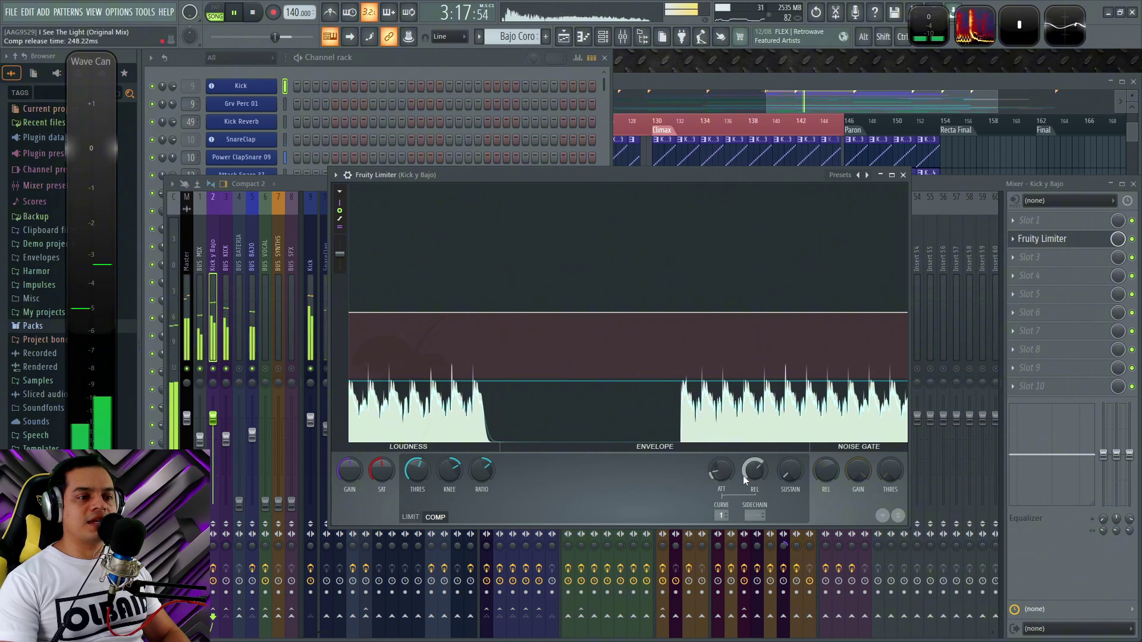
drag(720, 471, 721, 482)
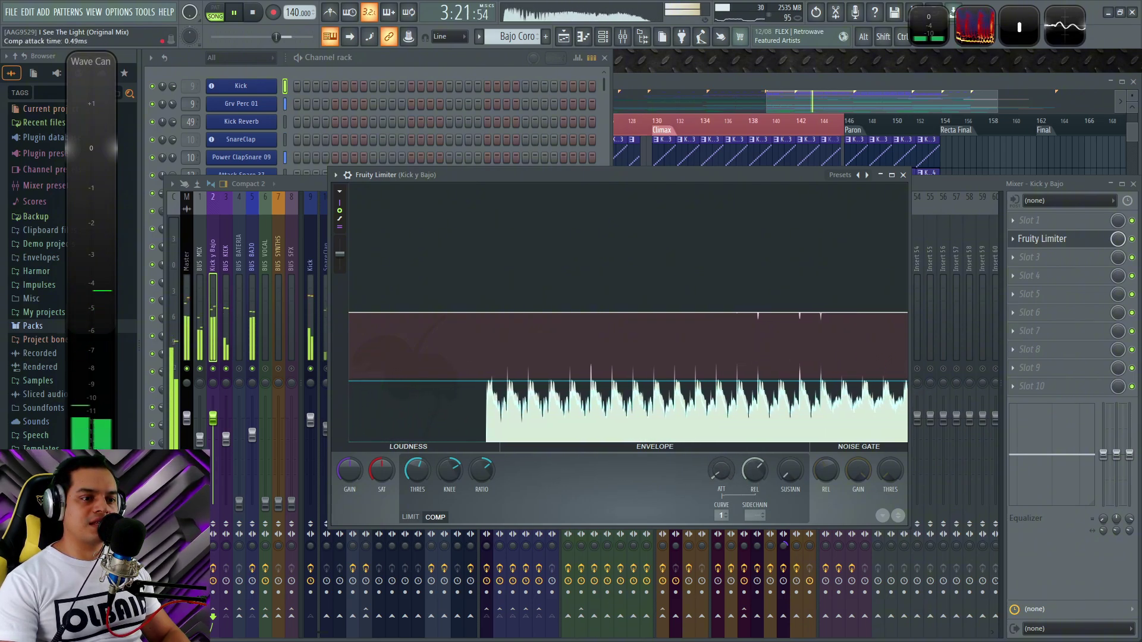
drag(729, 474, 729, 489)
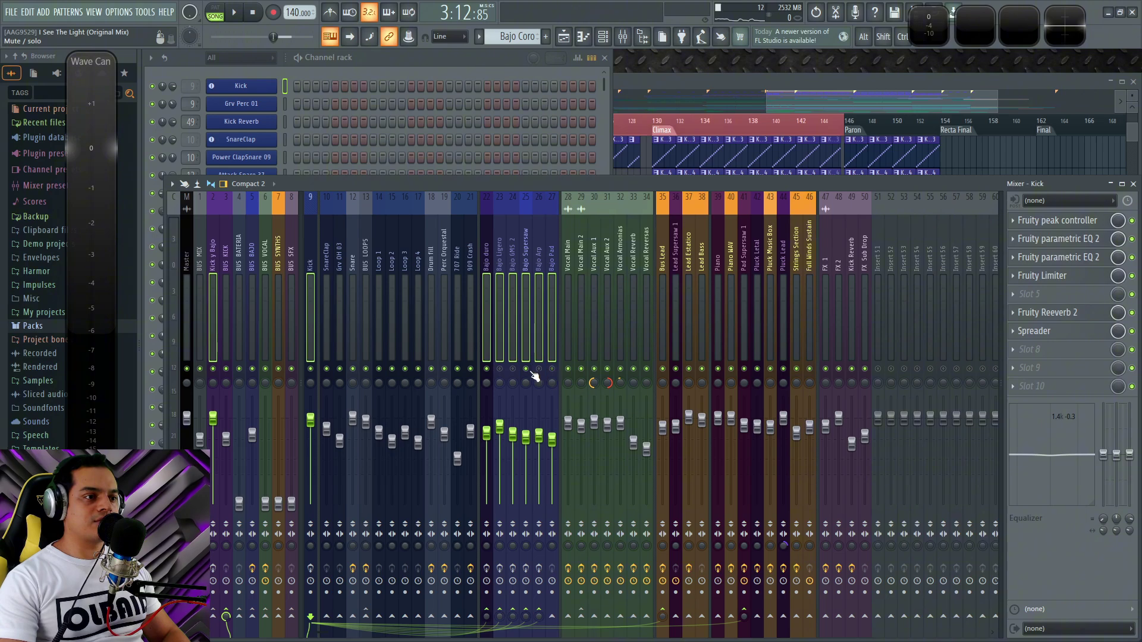
Play the full mix repeatedly to compare it with the Kick y Bajo bus effects off and on
key(space)
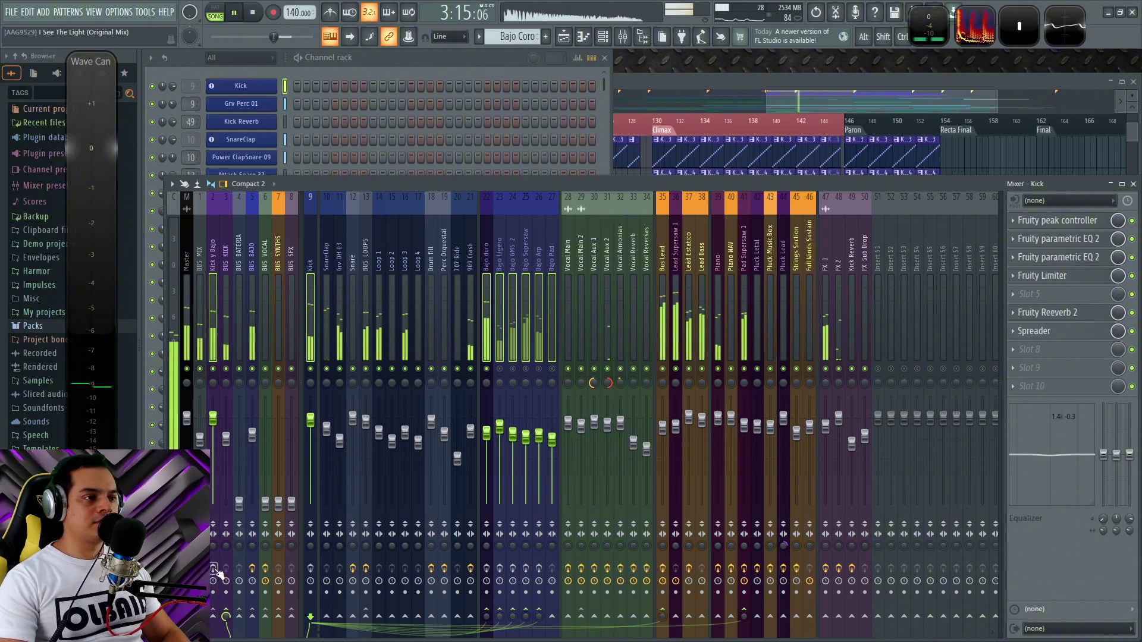
key(space)
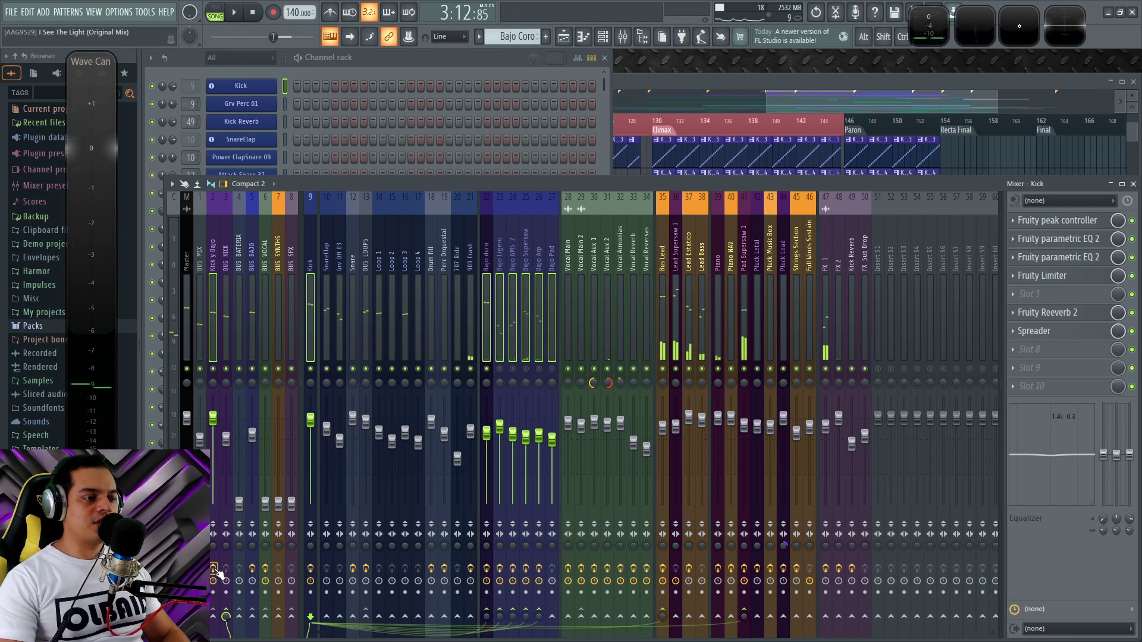
key(space)
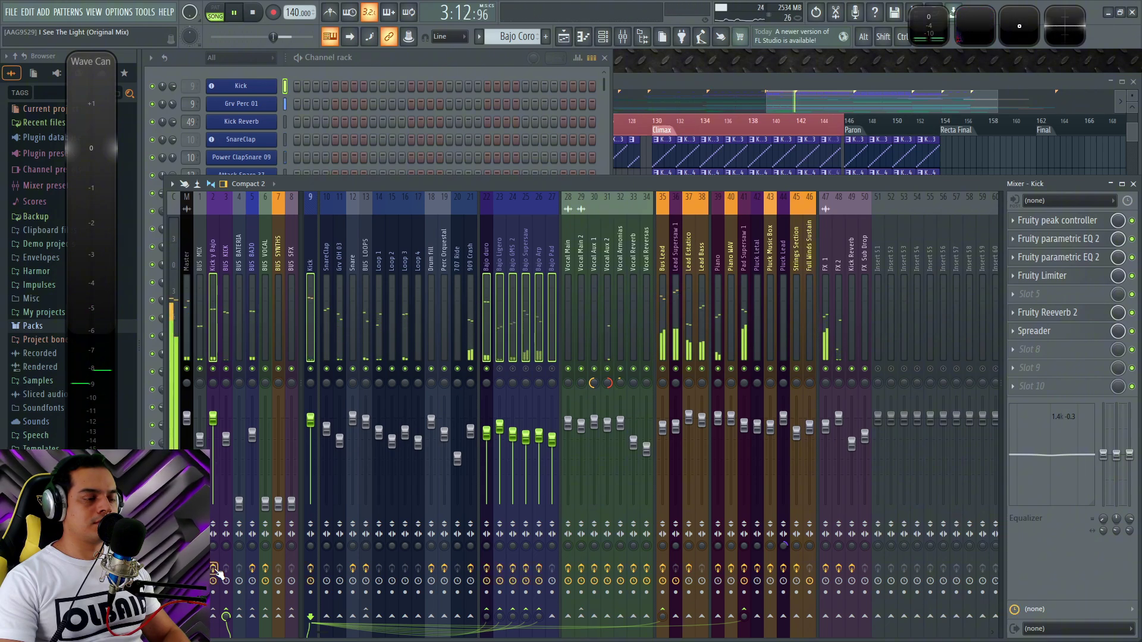
key(space)
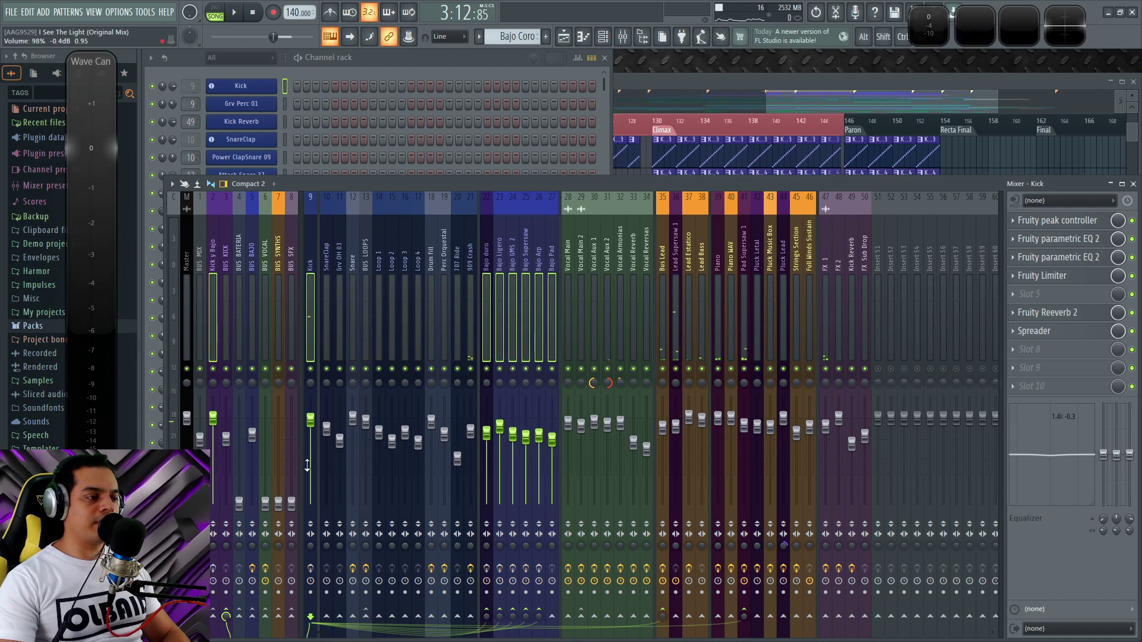
key(space)
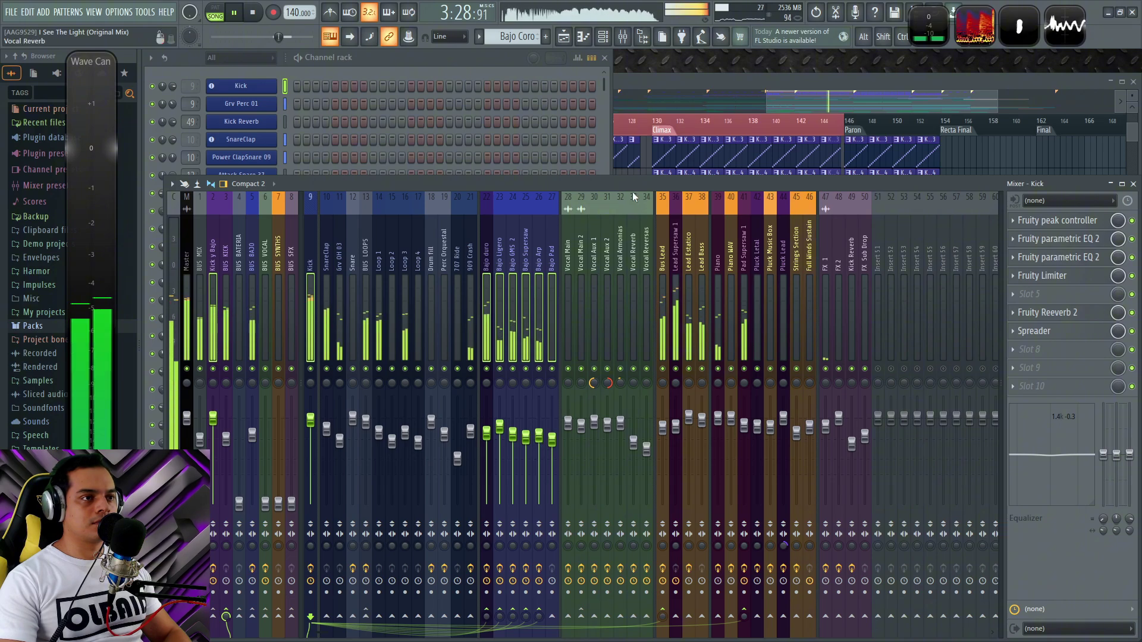
key(space)
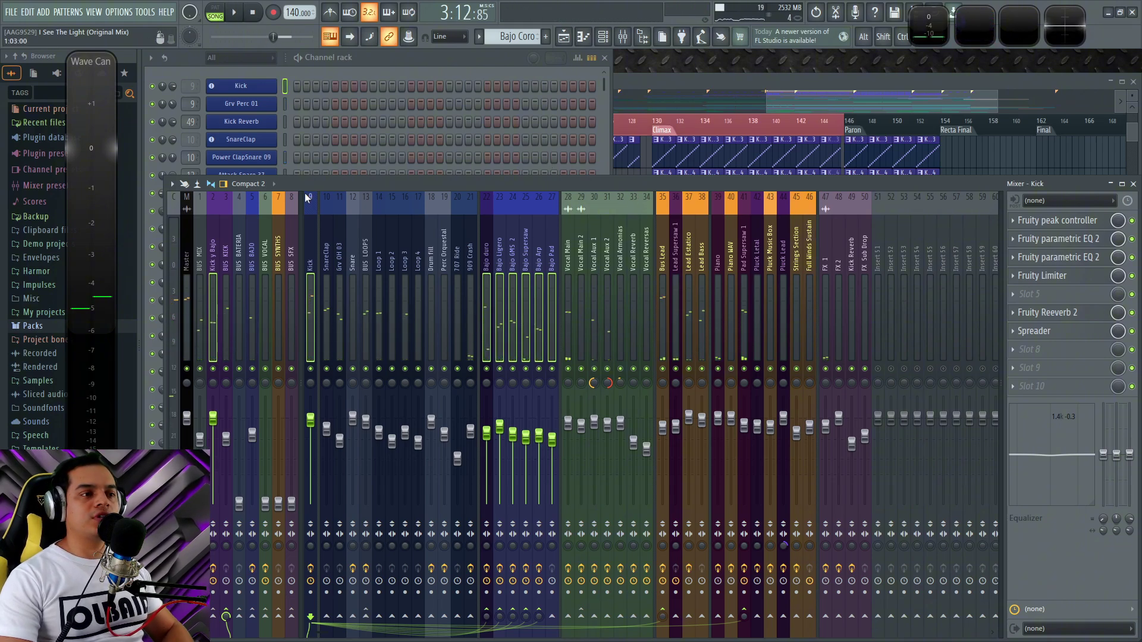